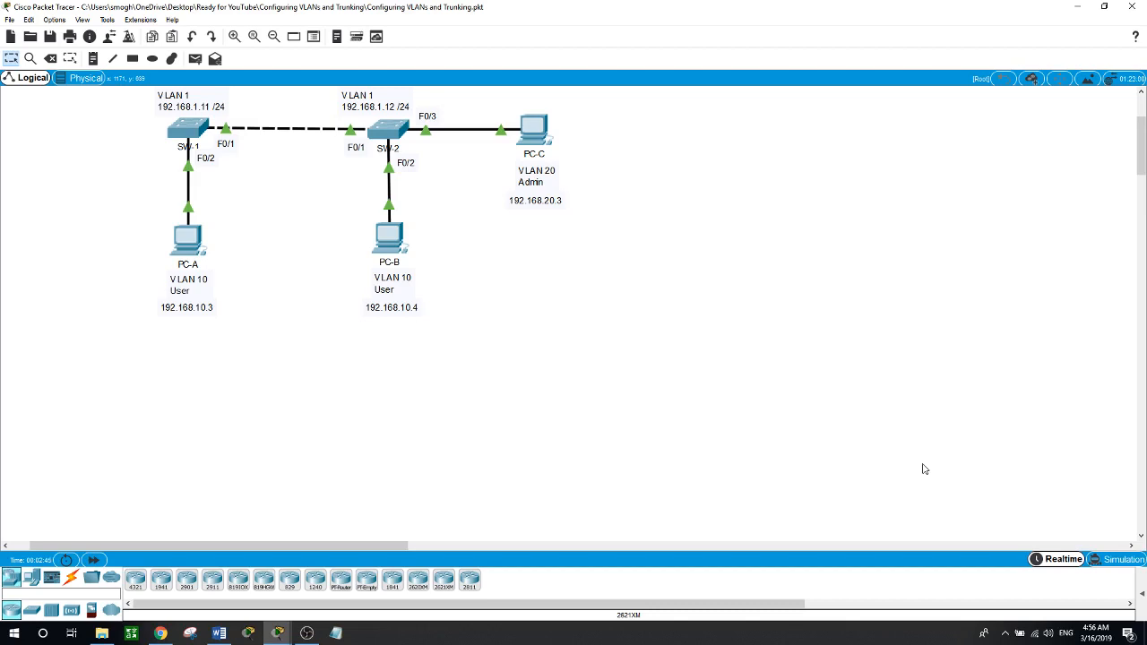
Open the command line of switch SW-1, enter global configuration mode and set its hostname to SW-1.
left_click(183, 133)
key("Return")
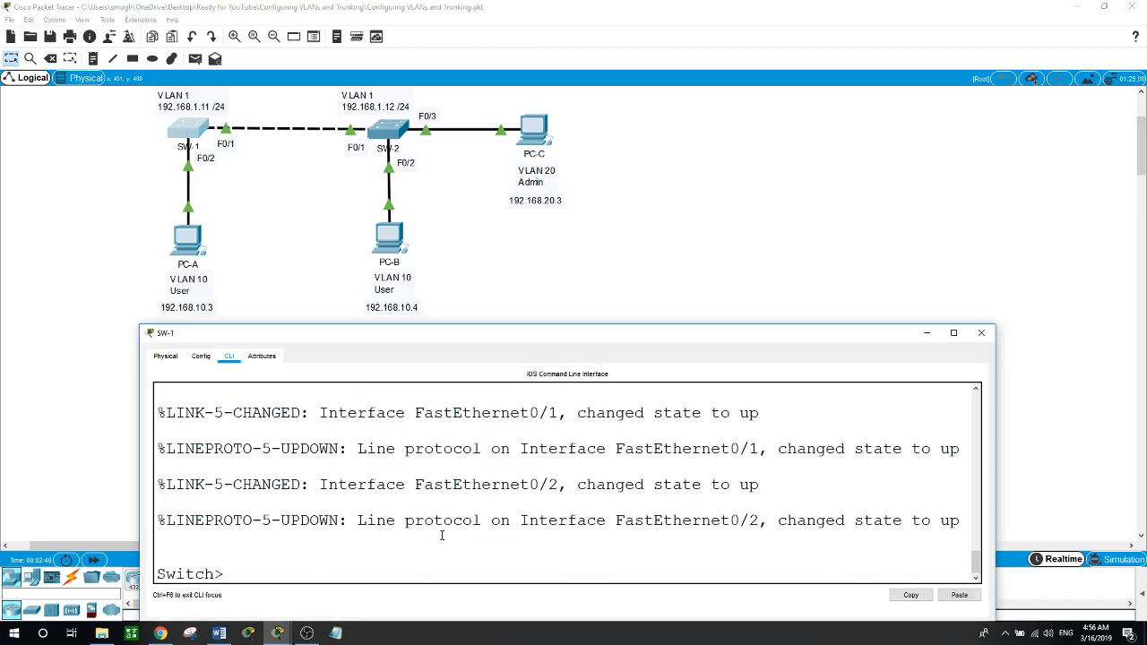
type("en")
key("Return")
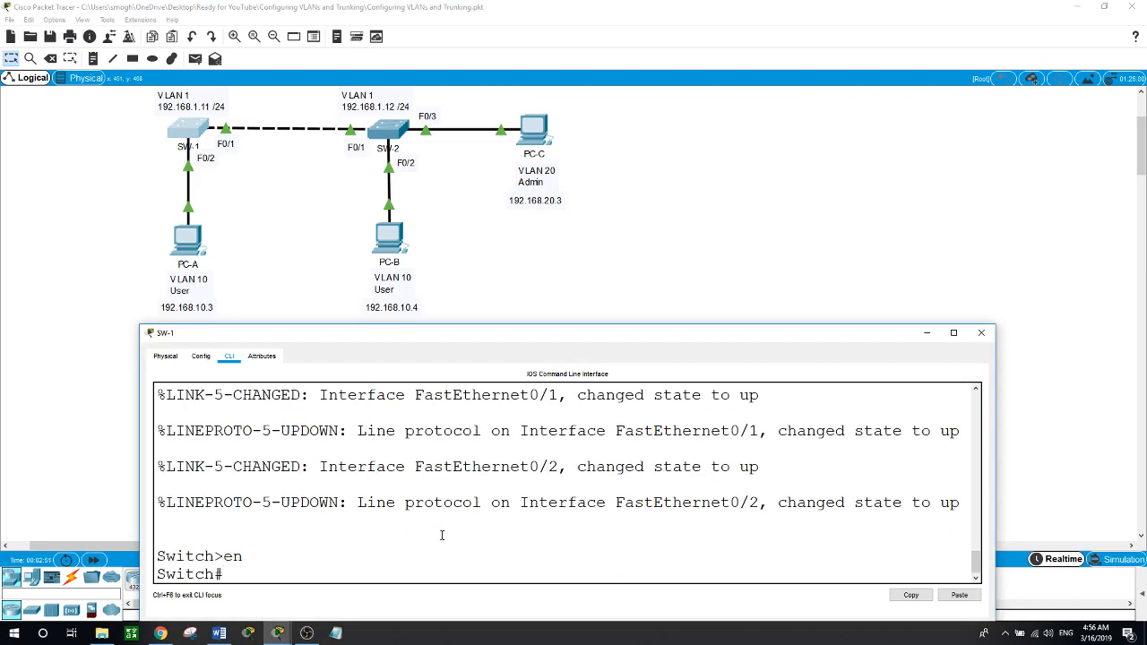
type("conf t")
key("Return")
type("hostname")
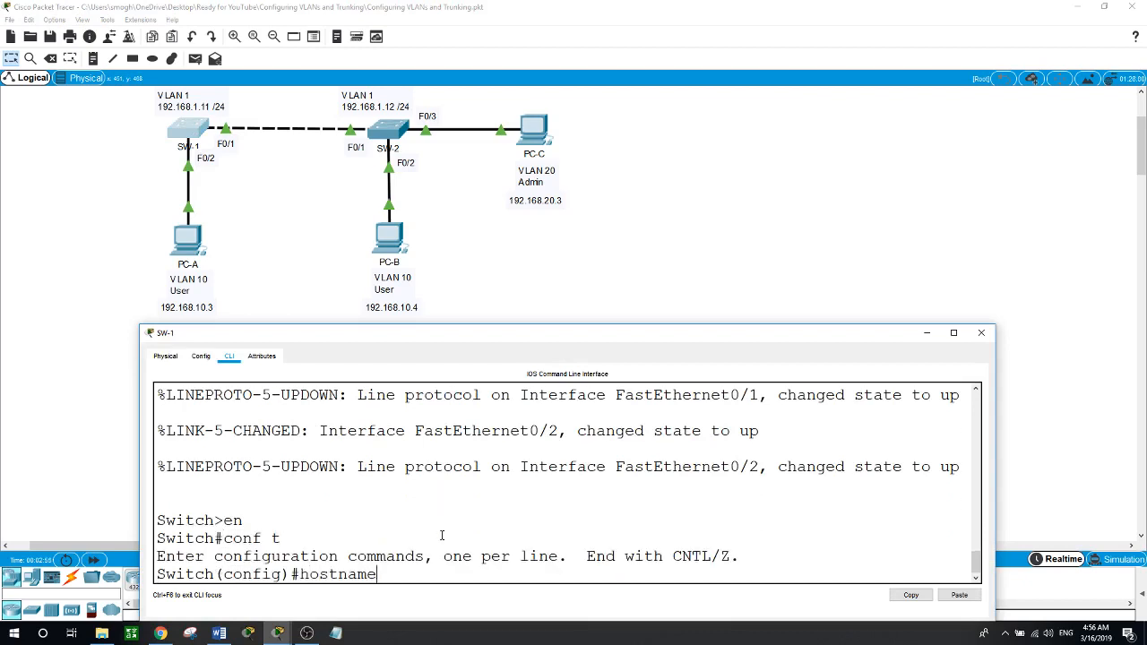
type(" SW-1")
key("Return")
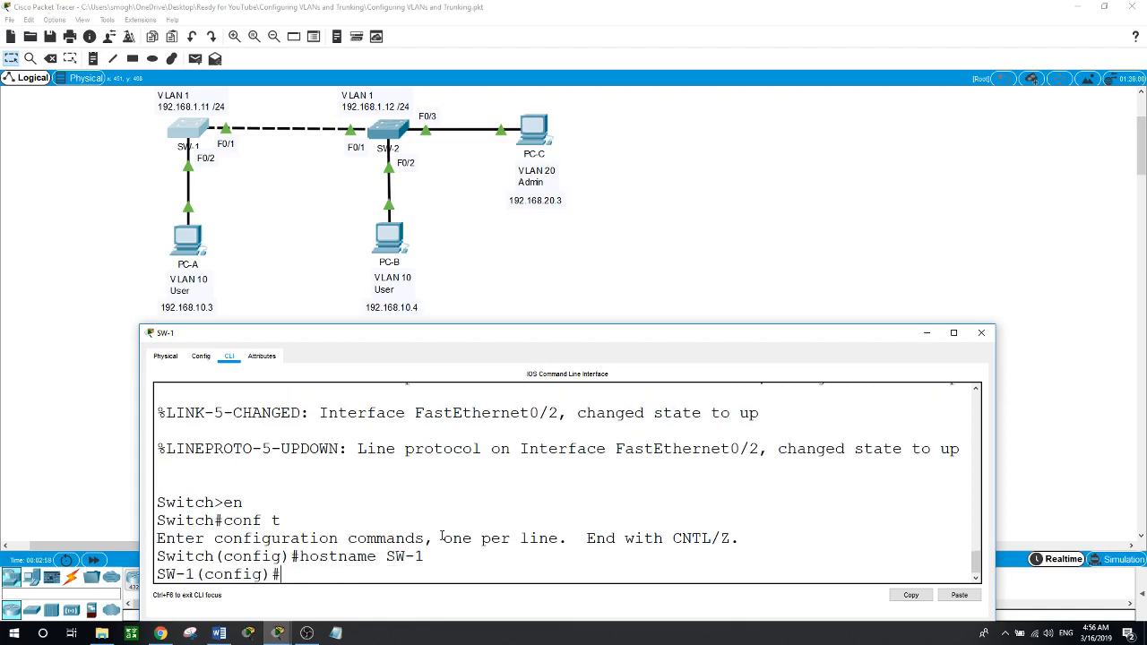
Enable the VLAN 1 interface on SW-1 and assign it IP address 192.168.1.11 with mask 255.255.255.0.
type("int vlan 1")
key("Return")
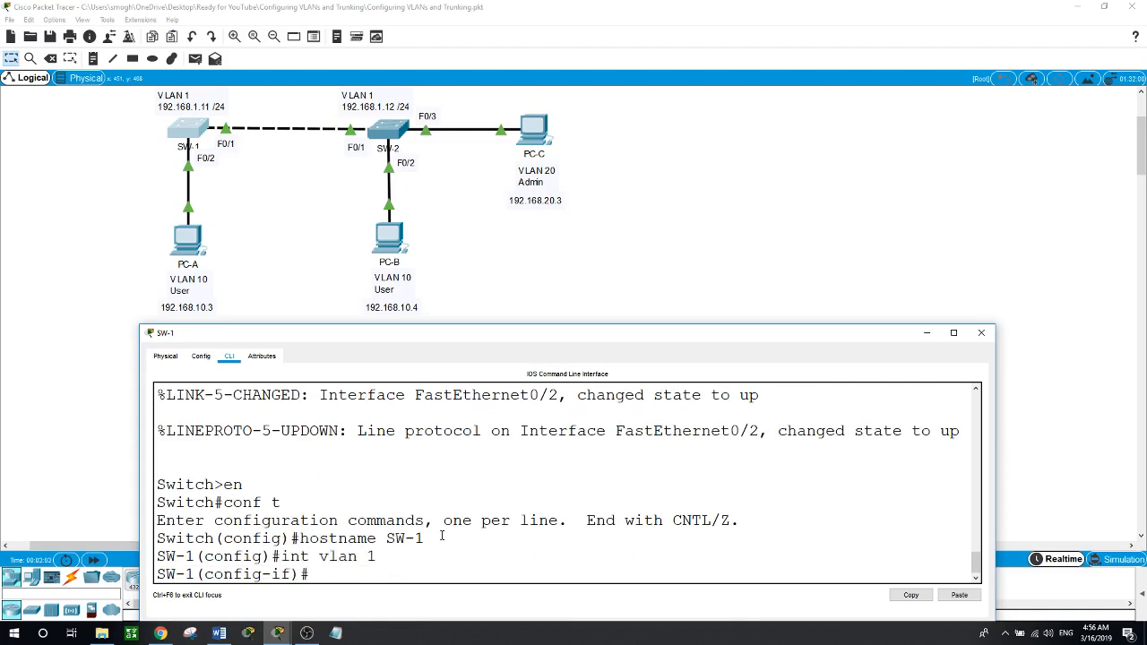
type("no shut")
key("Return")
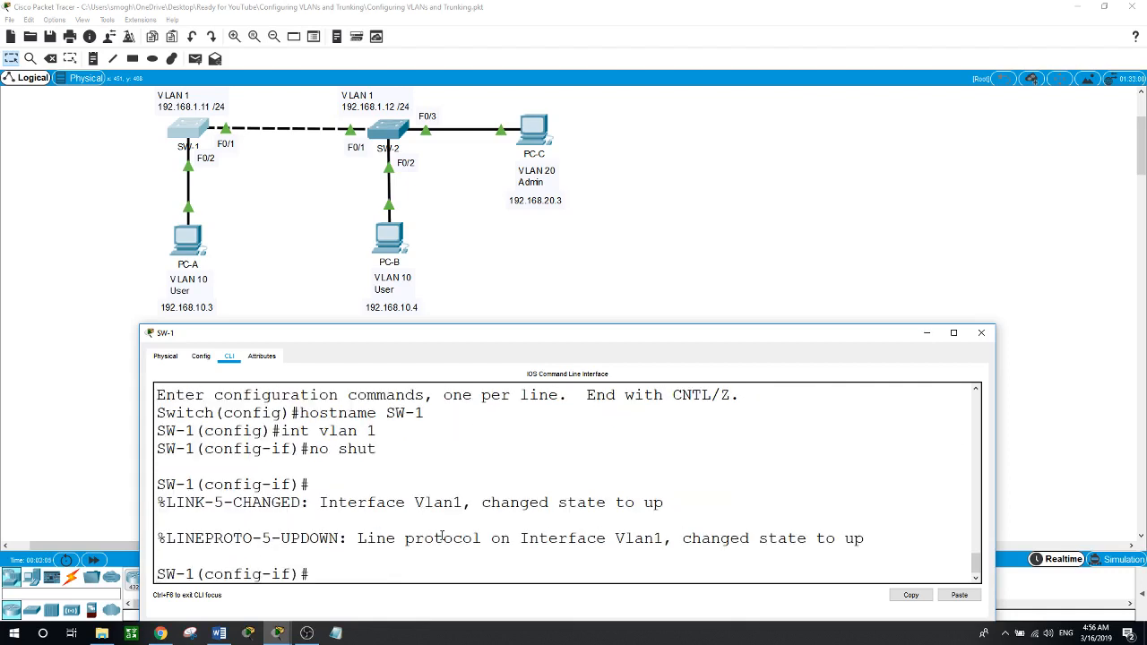
type("ip address 192.168")
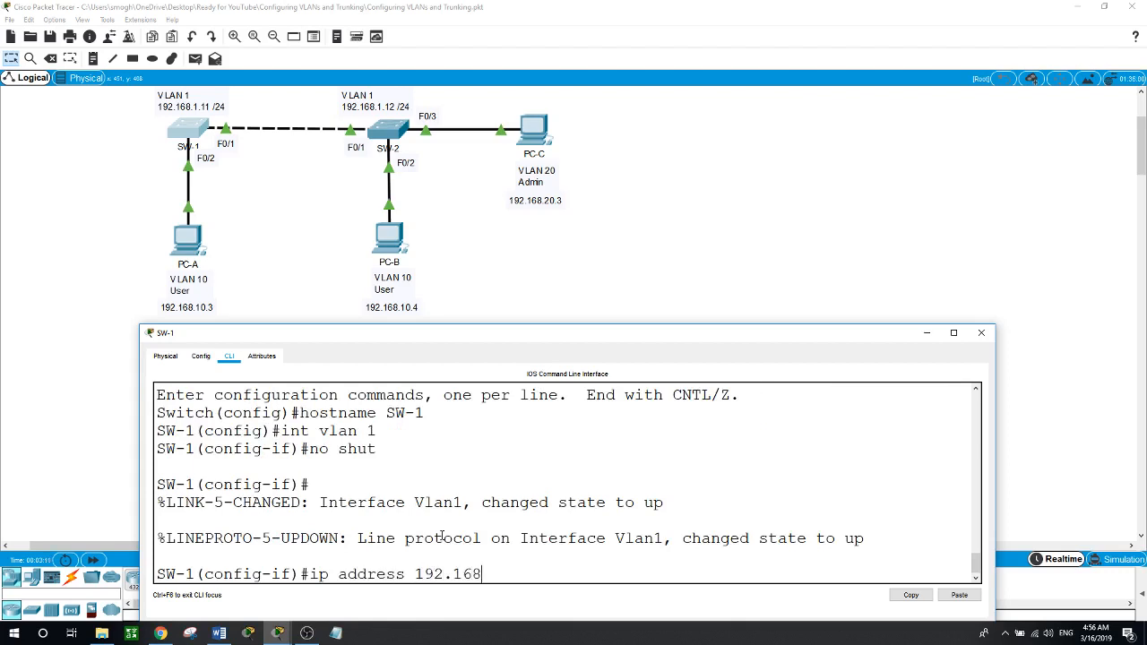
type(".1.11 255.255.255.0")
key("Return")
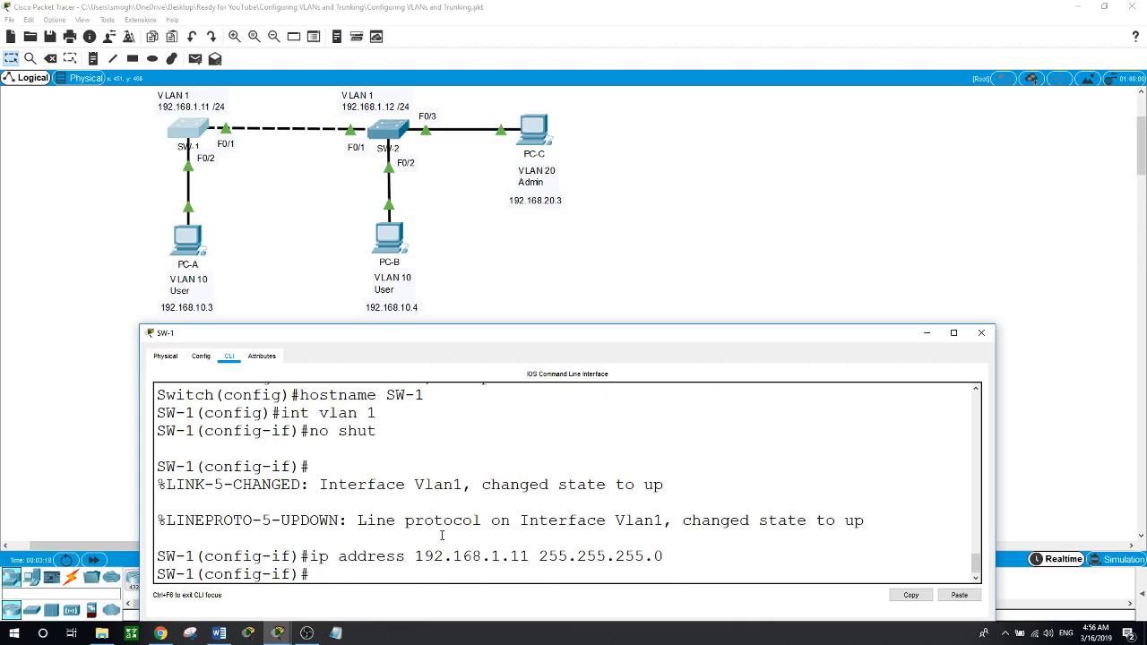
type("exit")
key("Return")
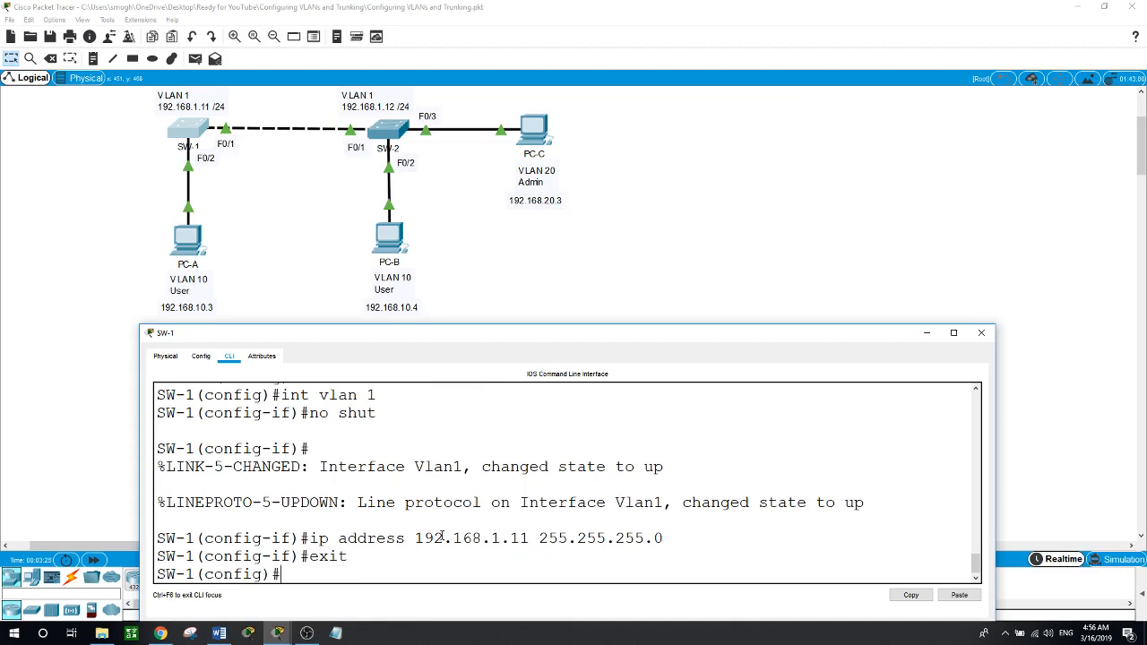
Leave configuration mode on SW-1 and display the brief IP status of its interfaces.
left_click(304, 213)
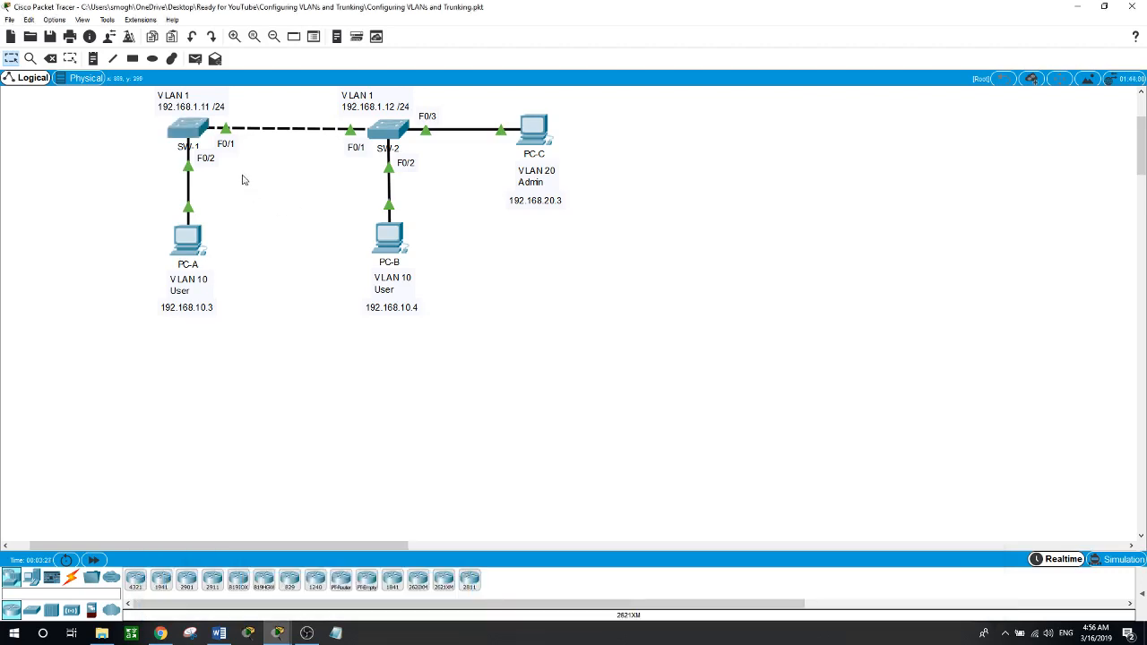
left_click(196, 134)
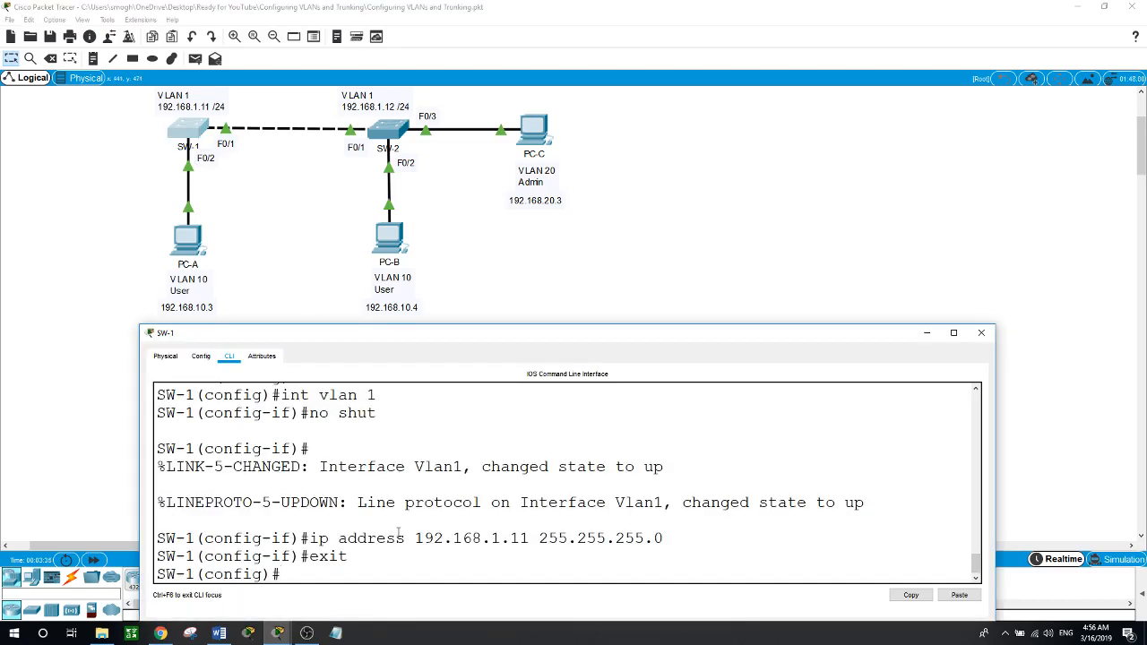
type("exit")
key("Return")
type("show i")
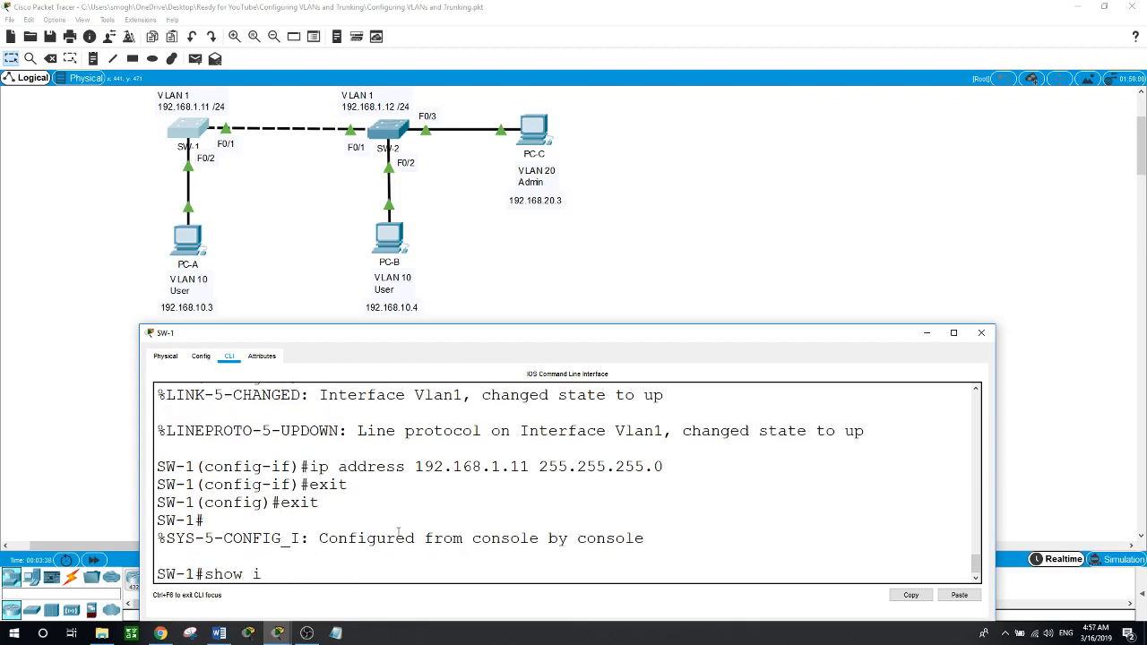
type("p int vrie")
key("BackSpace")
key("BackSpace")
key("BackSpace")
key("BackSpace")
type("brief")
key("Return")
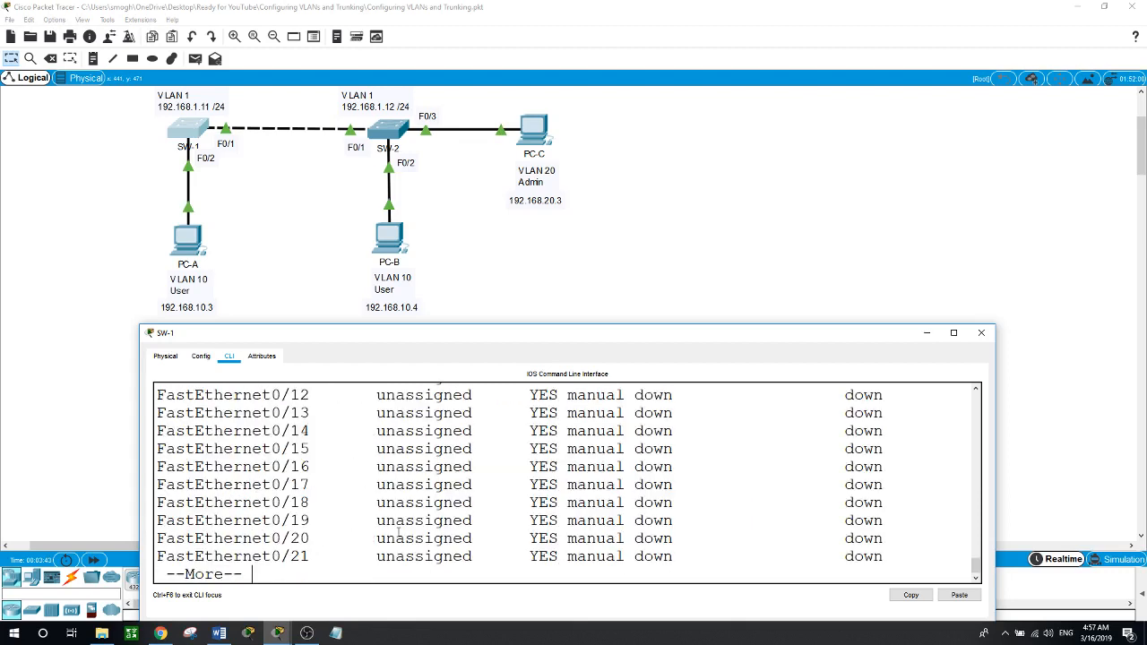
Review the complete SW-1 interface list, highlighting the FastEthernet0/1 and 0/2 rows and checking down to Vlan1.
key("space")
scroll(561, 535, "up", 6)
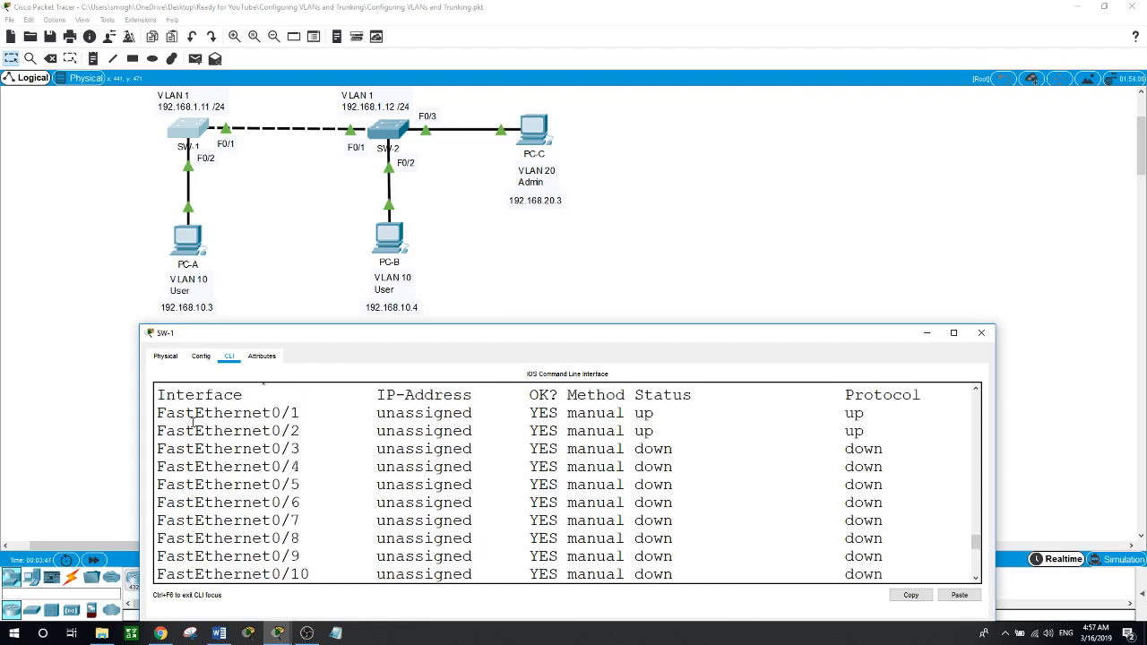
left_click_drag(205, 413, 866, 431)
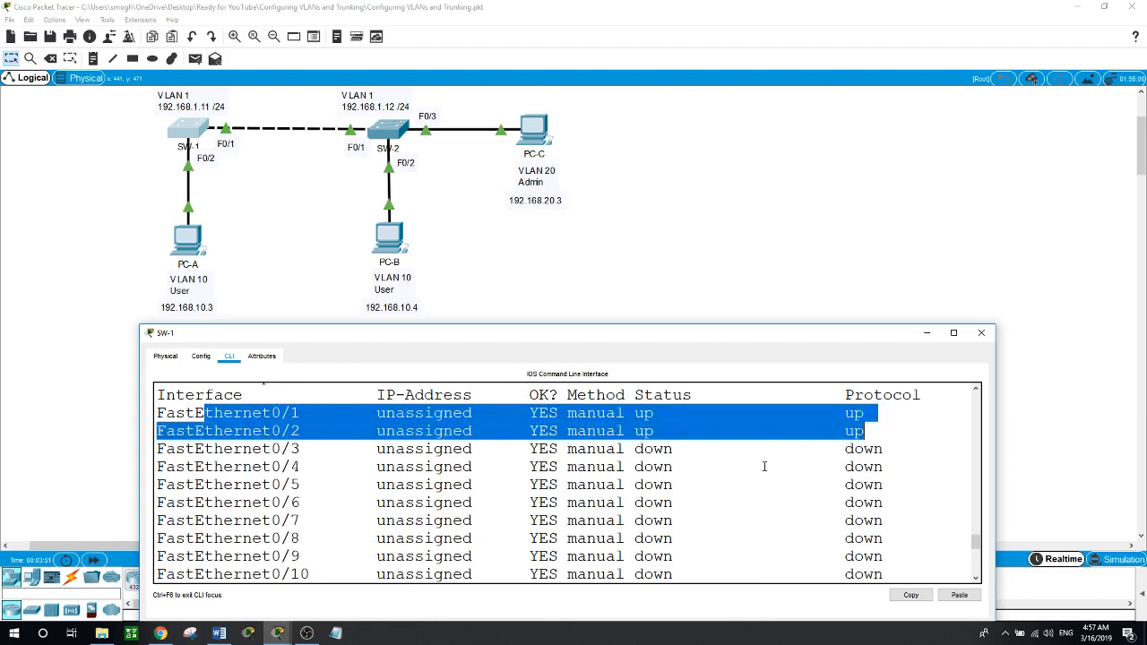
scroll(765, 466, "down", 6)
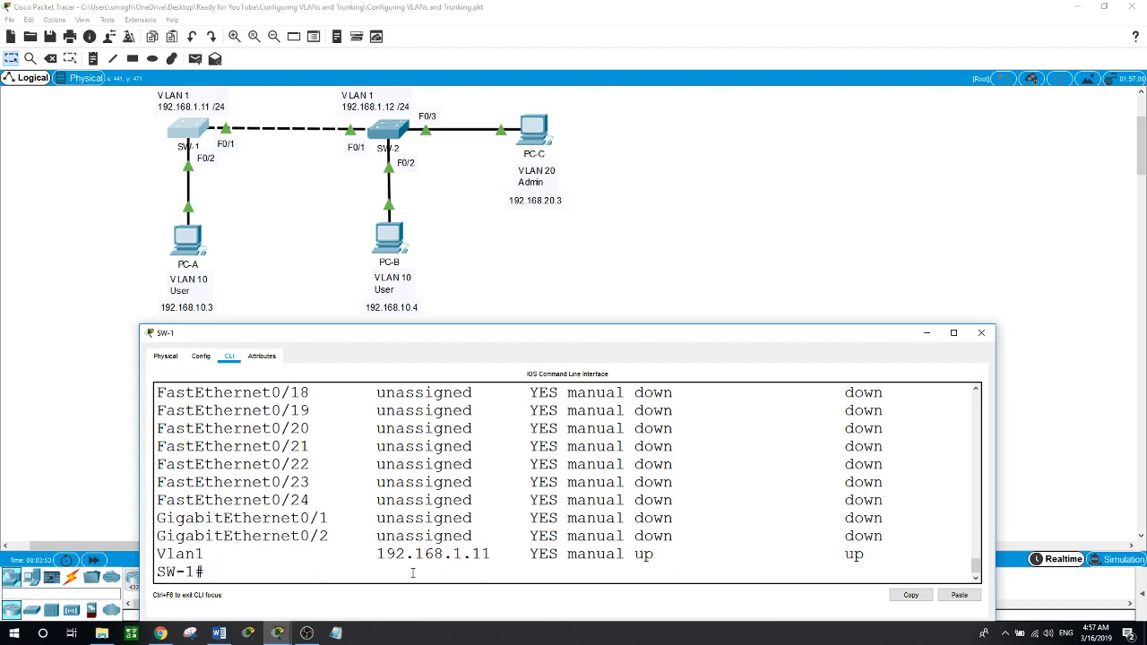
Shut down interfaces f0/3-23 and g0/1-2 on SW-1 as one range and return to privileged mode.
type("conf t")
key("Return")
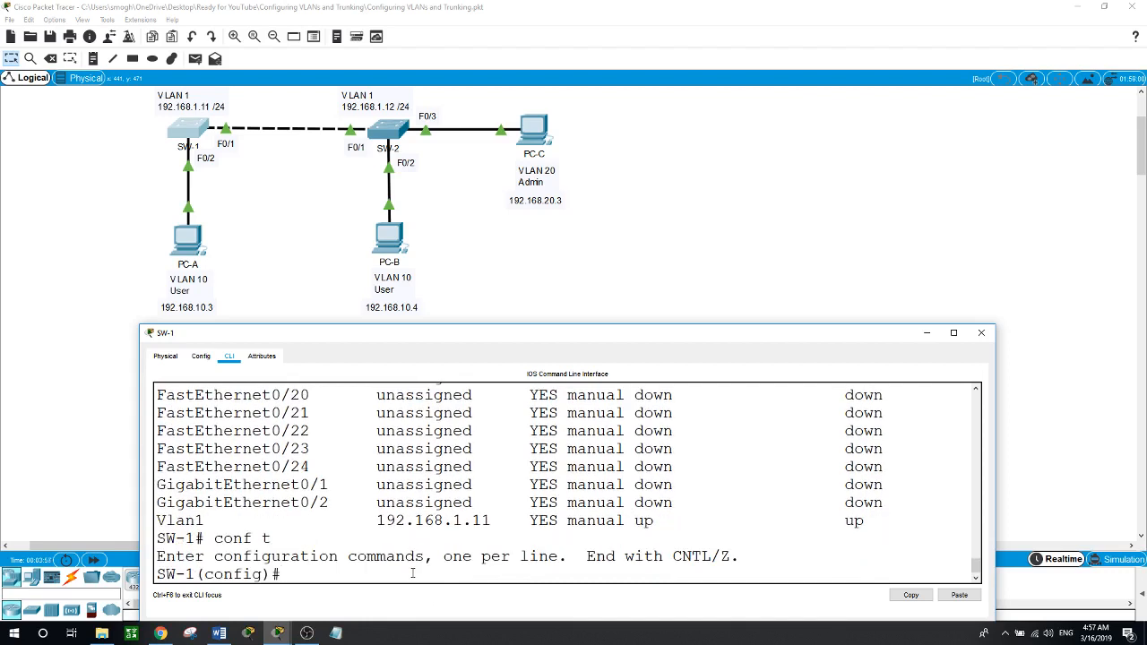
type("int range f0/3-23, g0")
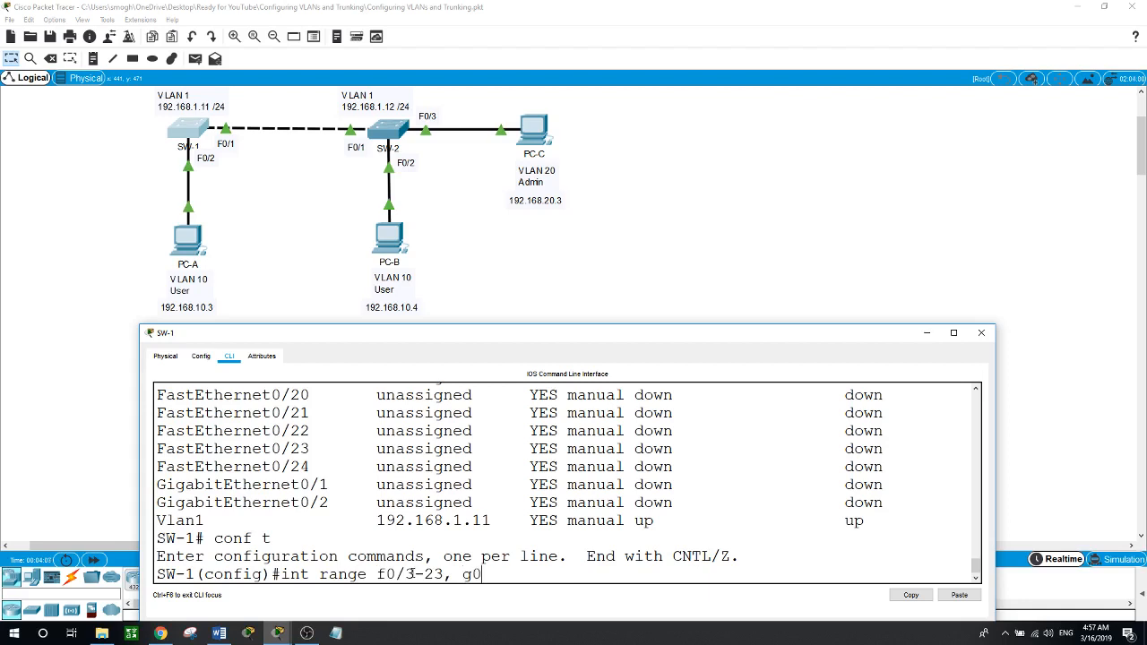
type("/1-2")
key("Return")
type("shut")
key("Return")
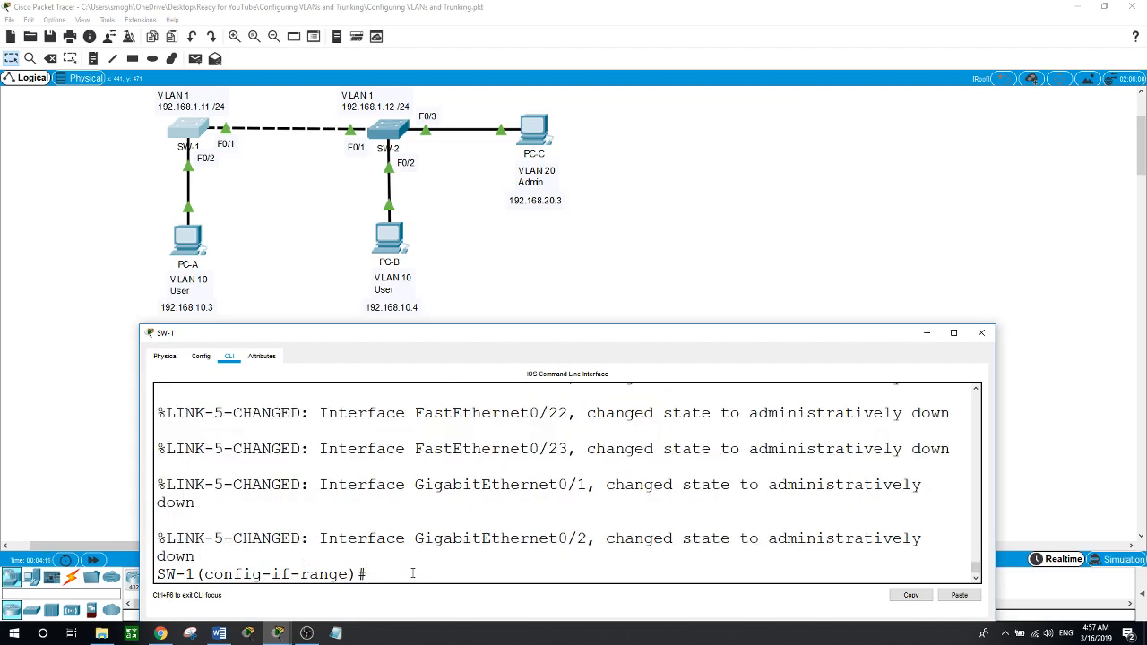
type("exit")
key("Return")
key("Return")
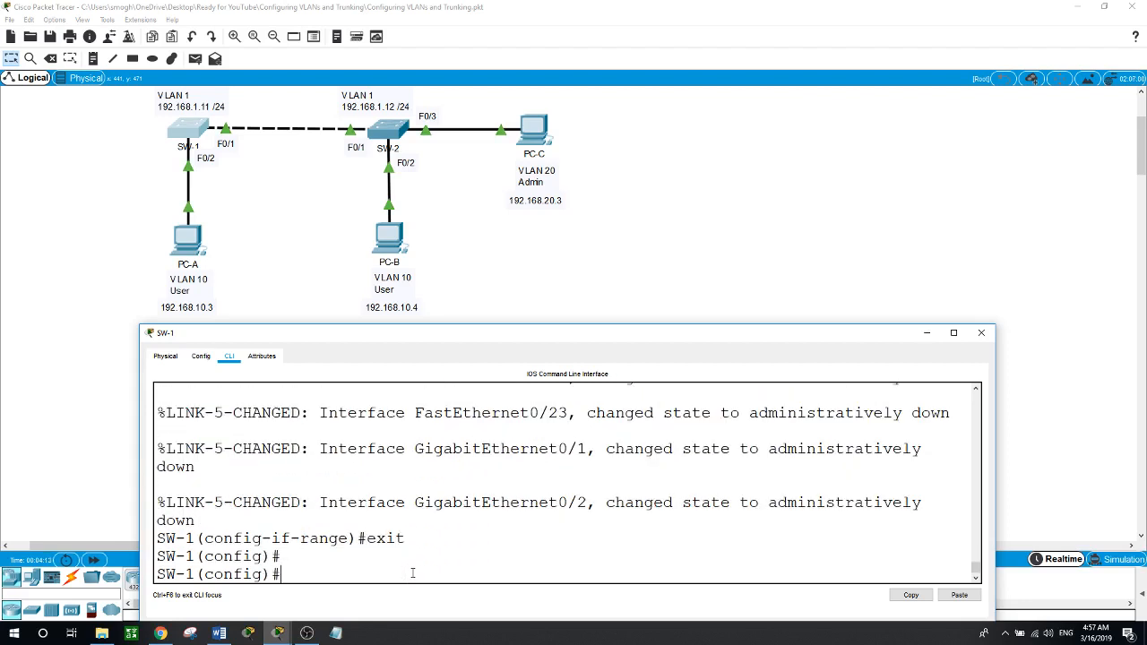
type("exit")
key("Return")
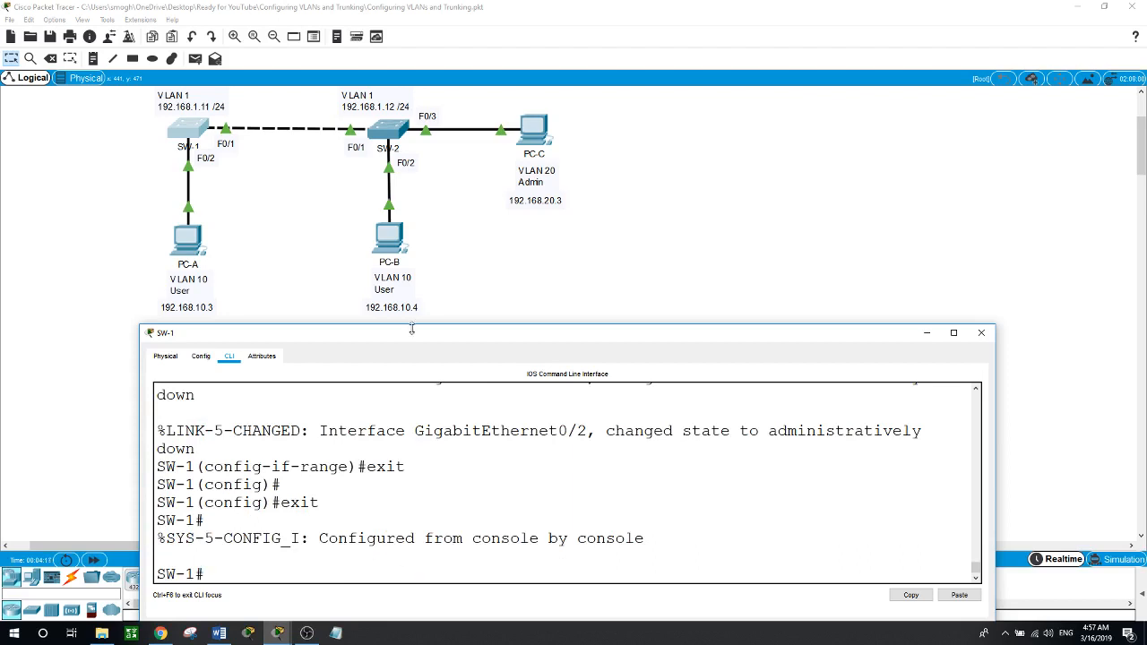
Open the command line of switch SW-2, enter global configuration mode and set its hostname to SW-2.
left_click(393, 142)
key("Return")
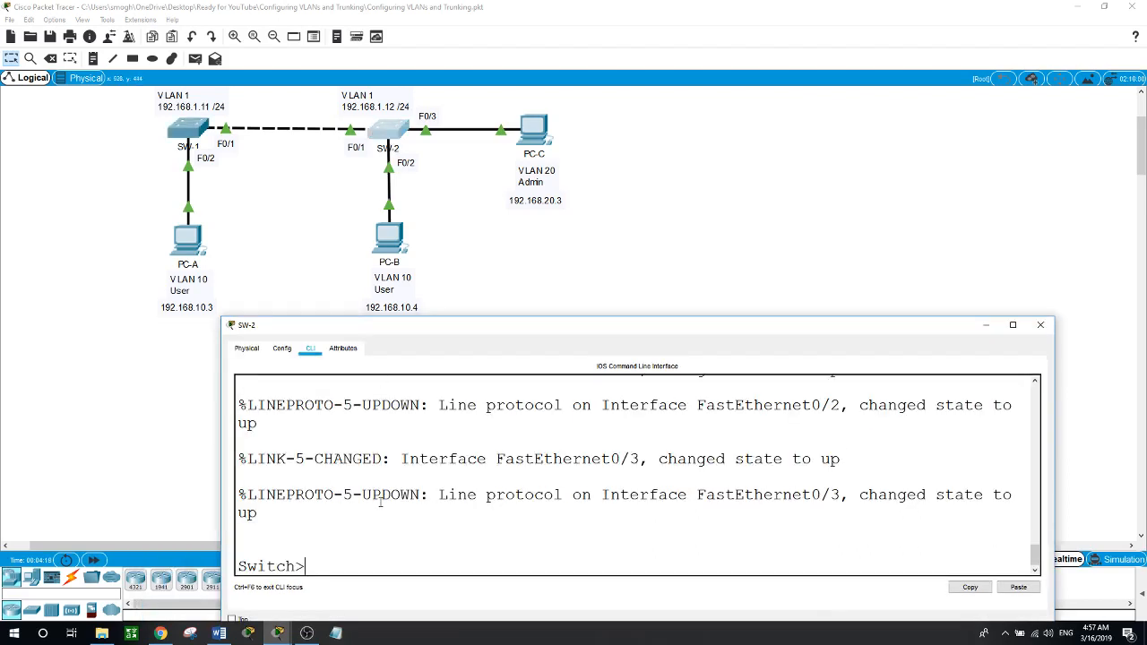
type("en")
key("Return")
type("conf t")
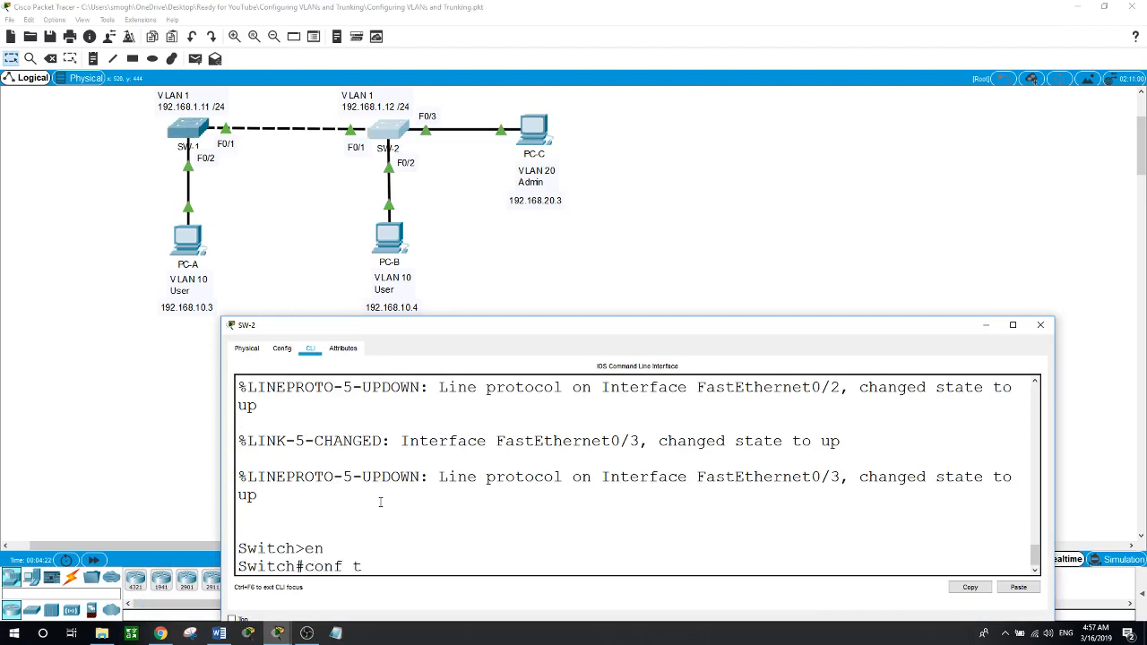
key("Return")
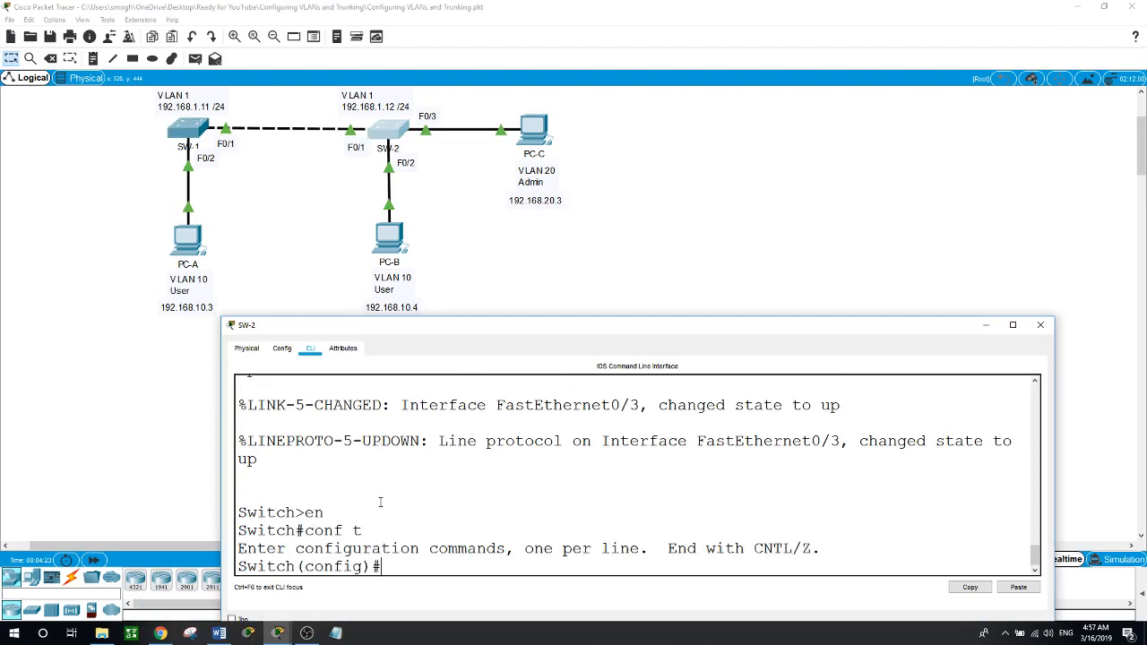
type("hostname SW-2")
key("Return")
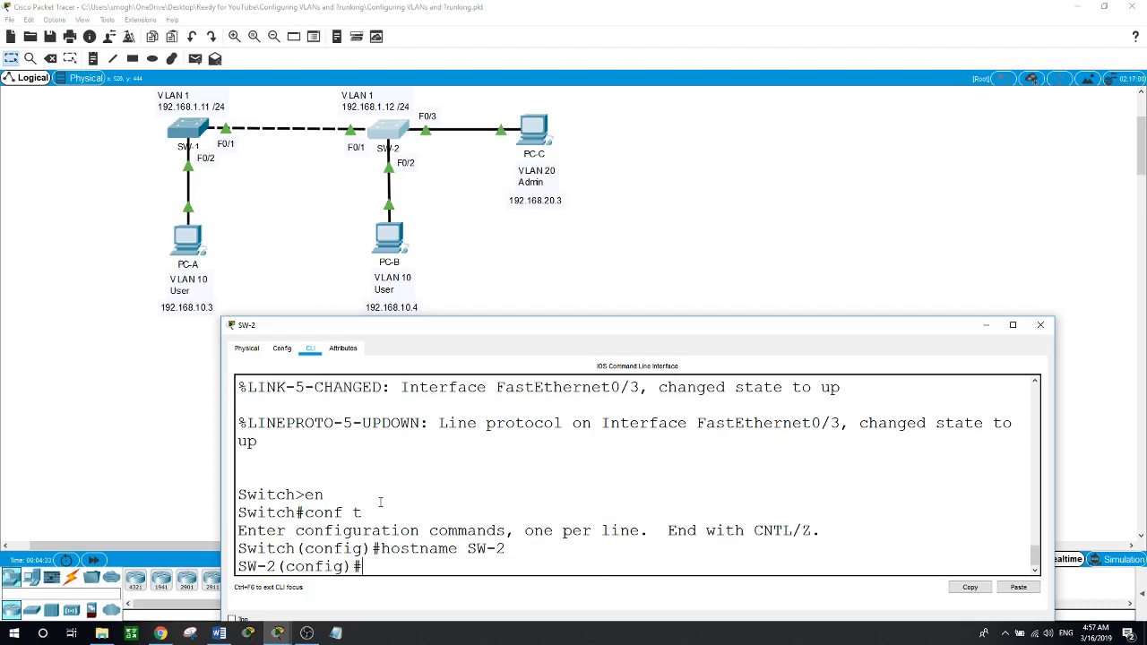
Enable the VLAN 1 interface on SW-2 and assign it IP address 192.168.1.12 with mask 255.255.255.0.
type("int vlan 1")
key("Return")
type("no shut")
key("Return")
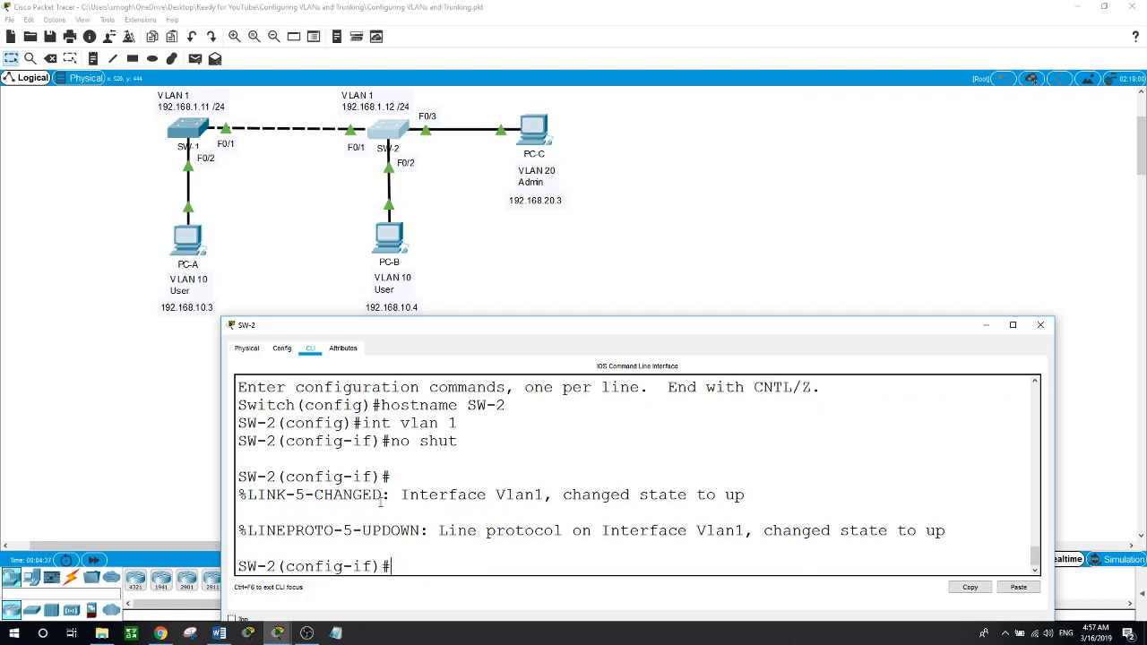
type("ip address 192.")
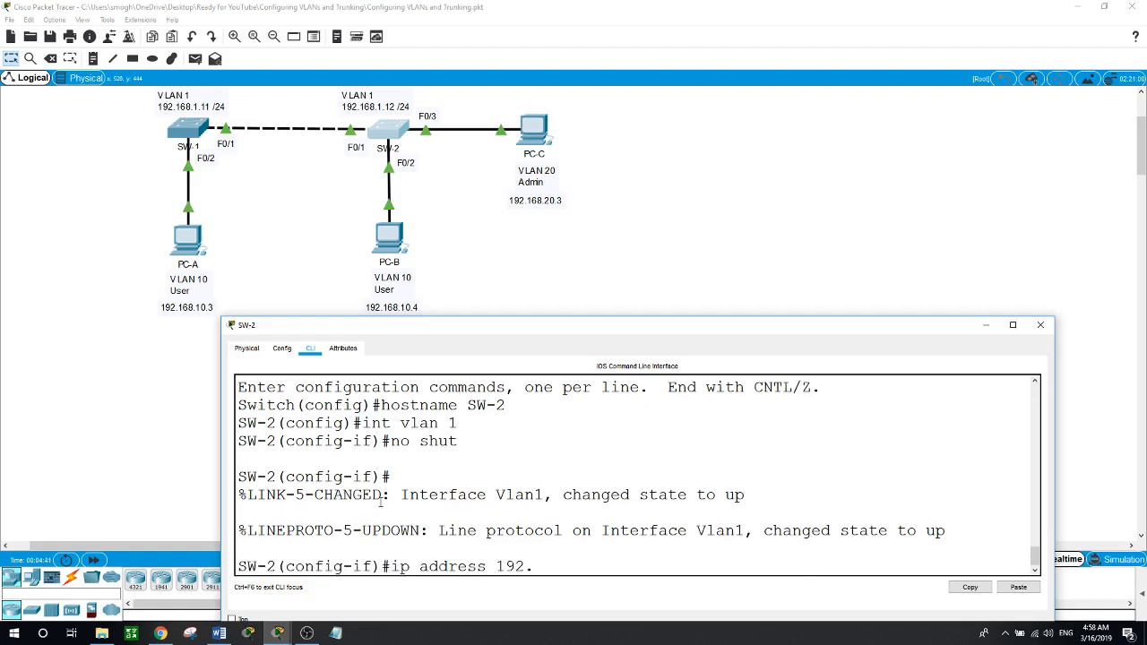
type("168.1.12 255.255.255.0")
key("Return")
type("exit")
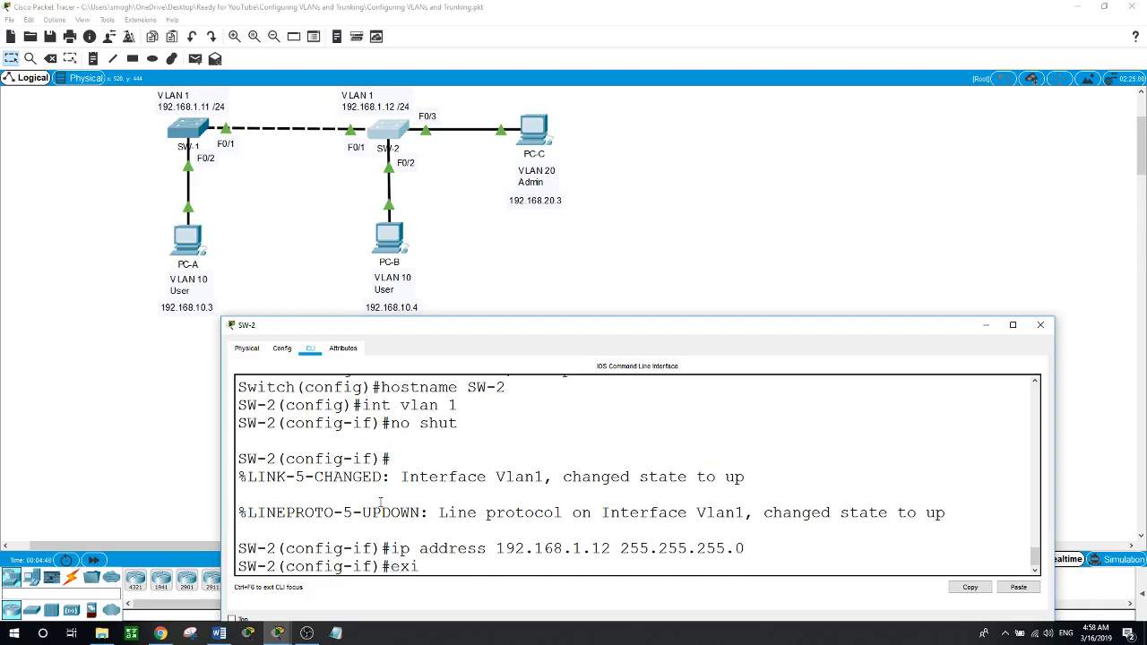
key("Return")
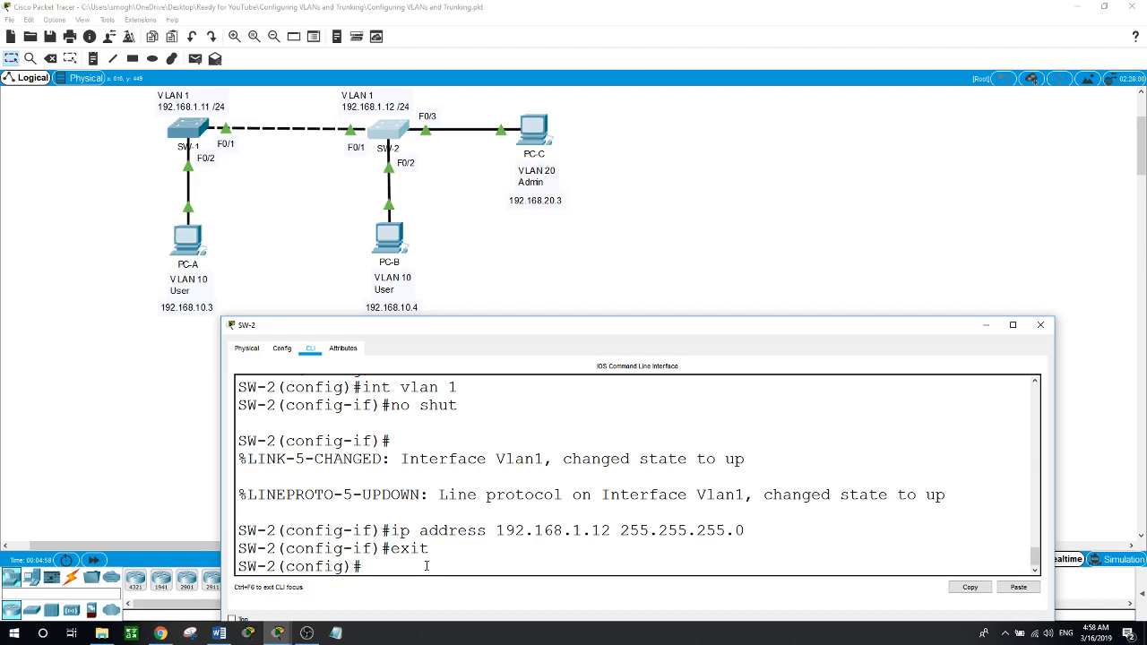
Shut down interfaces f0/4-24 and g0/1-2 on SW-2 as one range and return to privileged mode.
type("int range f0/3")
key("BackSpace")
type("4-24, ")
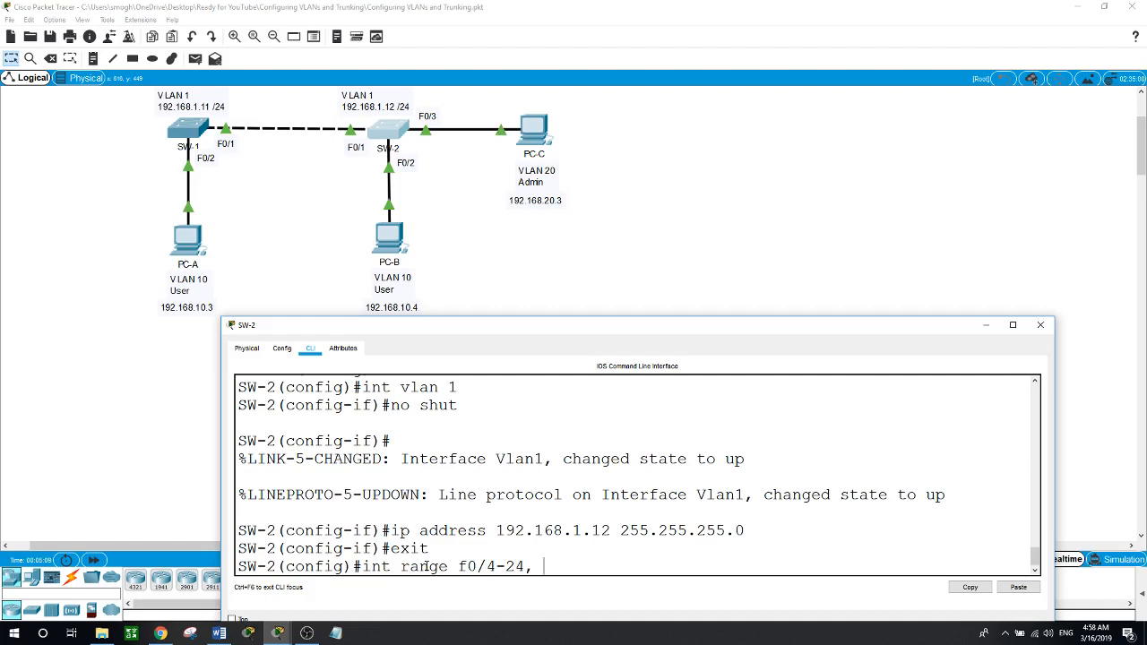
type("g0/1/")
type("2")
key("BackSpace")
key("BackSpace")
type("-2")
key("Return")
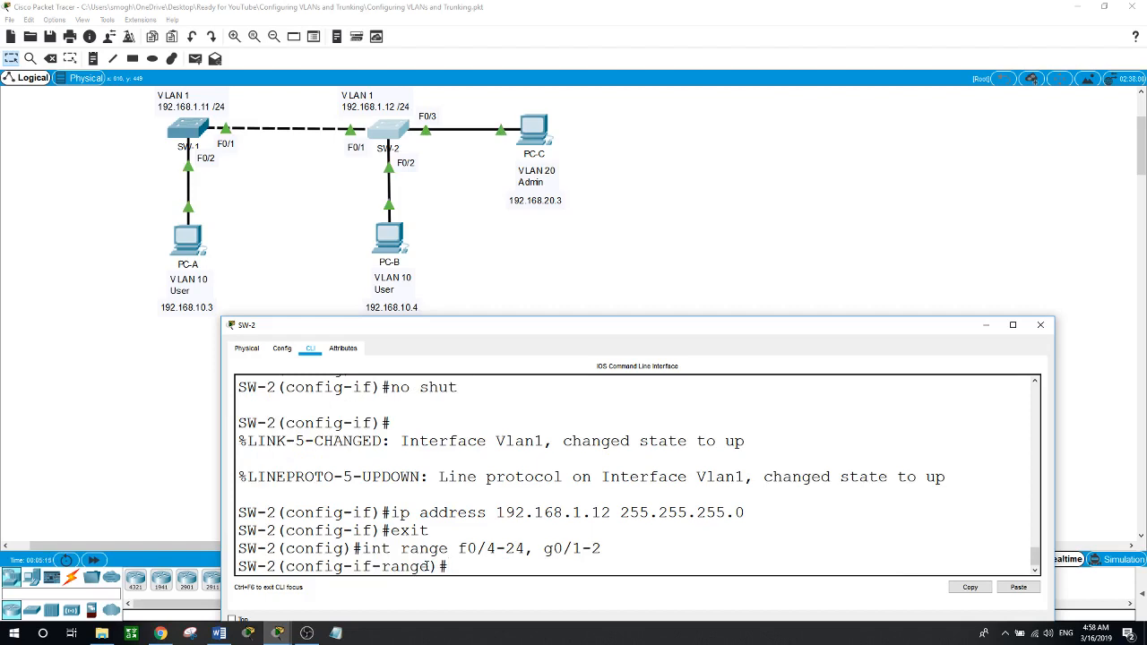
type("shut")
key("Return")
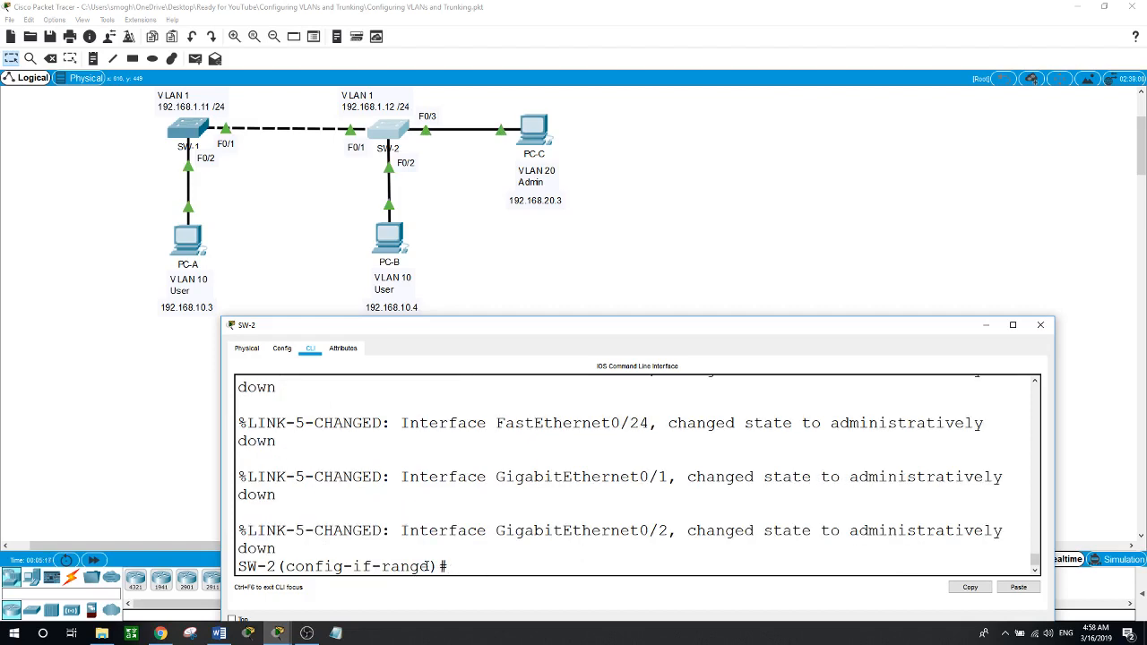
key("Return")
type("e")
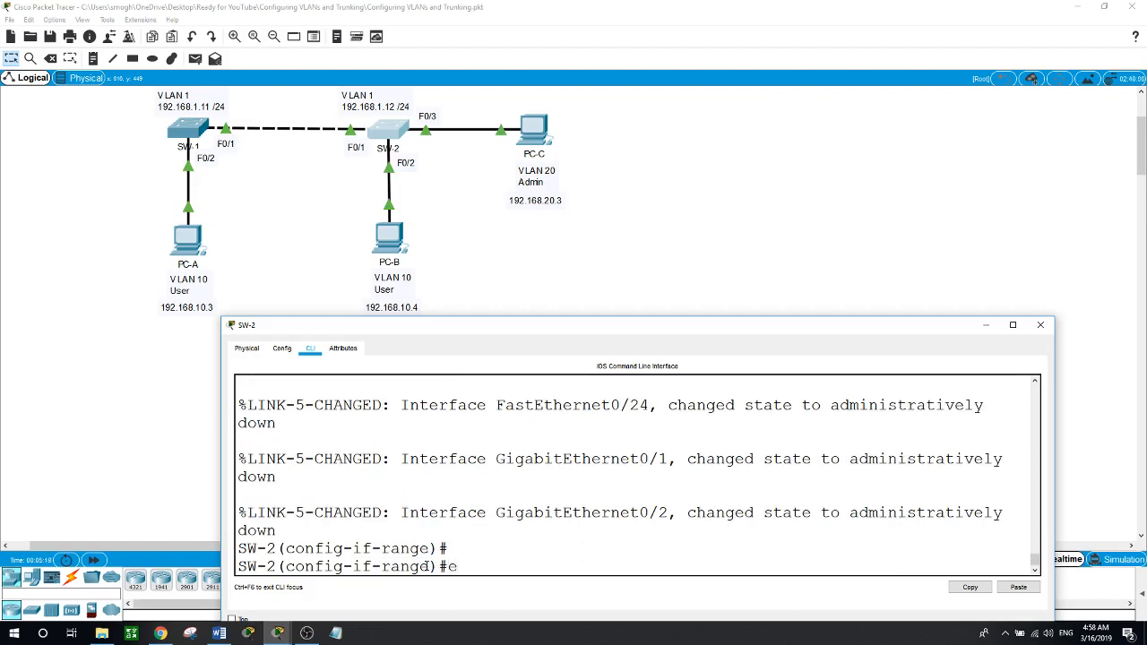
type("nd")
key("Return")
Display the brief IP status of all interfaces on SW-2.
type("show ip int")
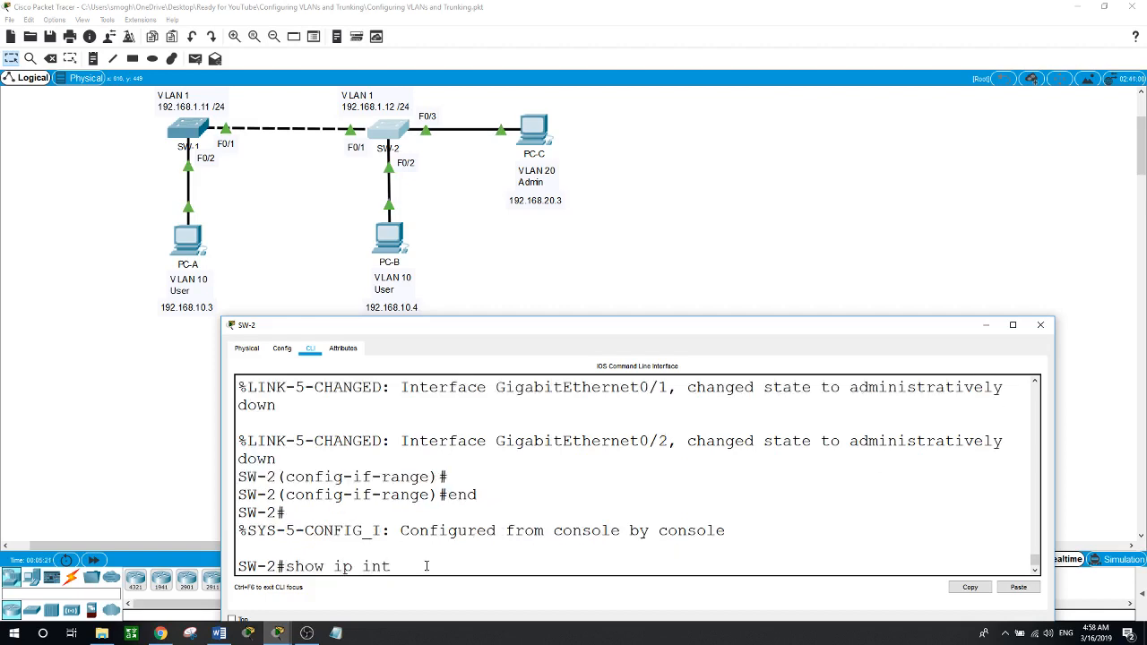
type(" bri")
key("Return")
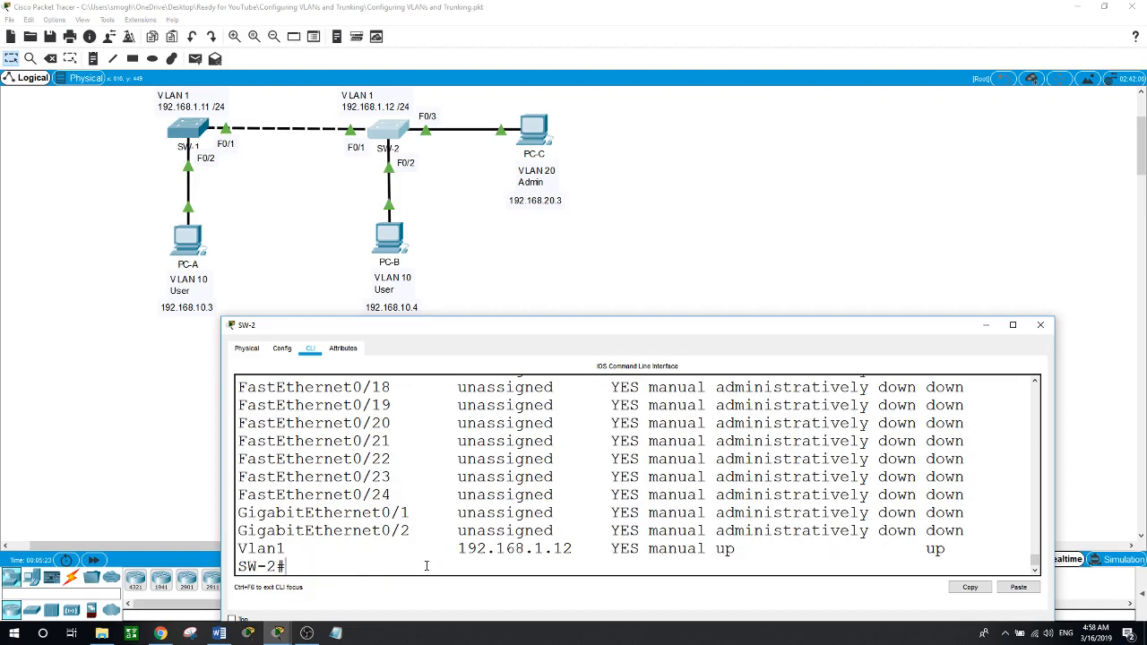
Examine the status of ports f0/1-3 and the other interfaces in SW-2's brief IP listing.
scroll(541, 538, "up", 6)
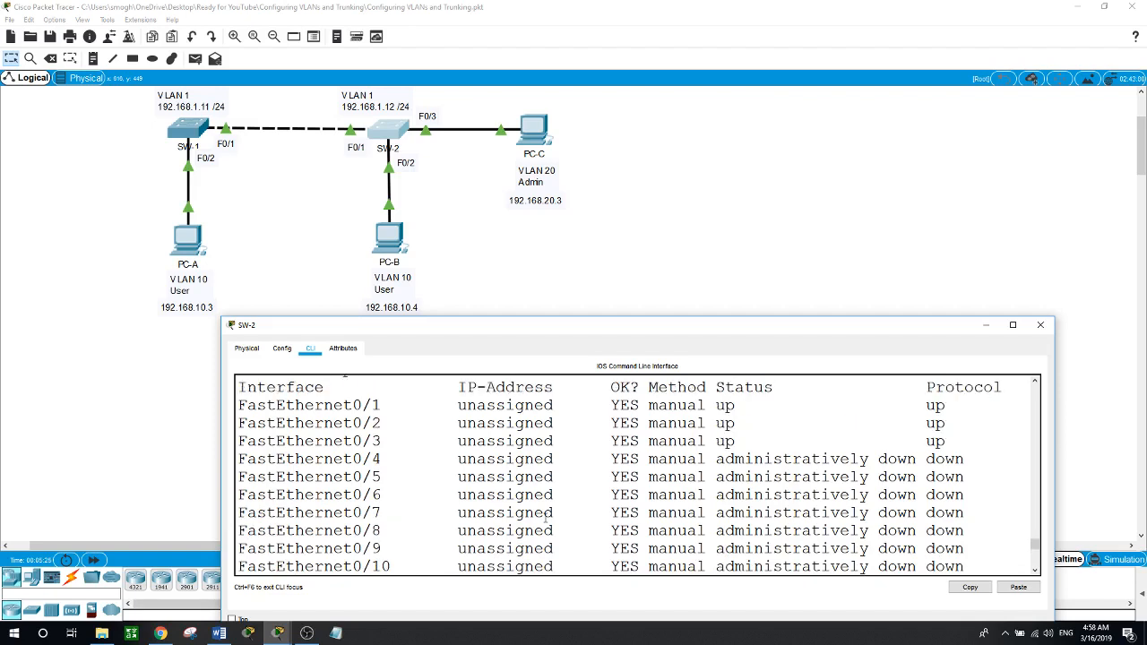
left_click_drag(967, 435, 422, 410)
scroll(760, 507, "down", 6)
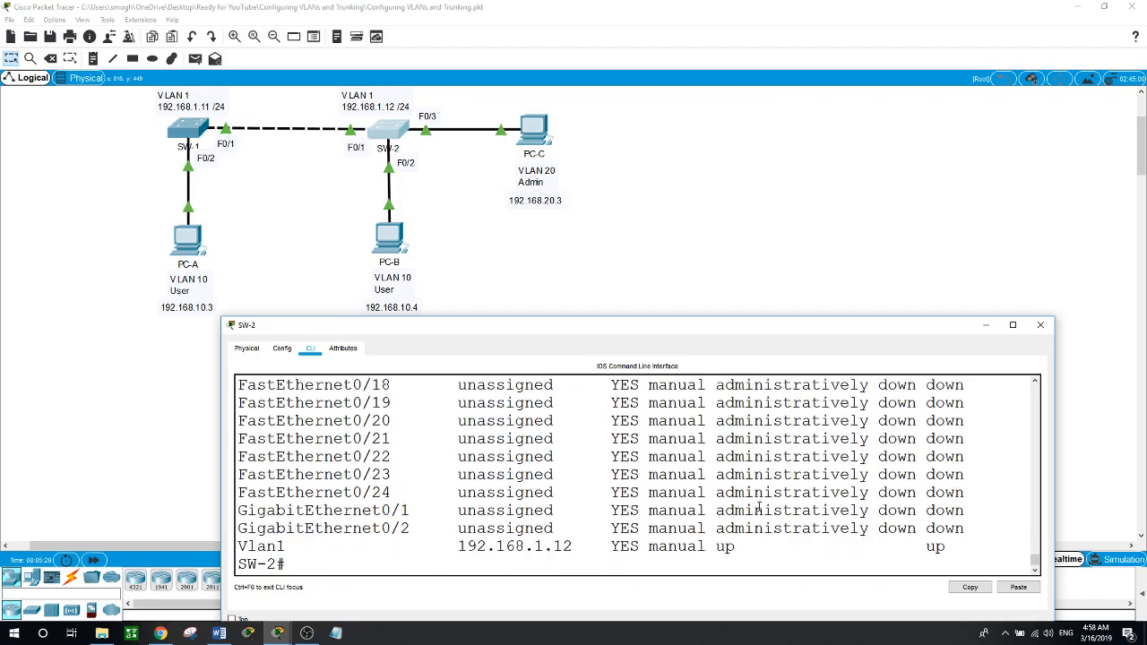
left_click(678, 292)
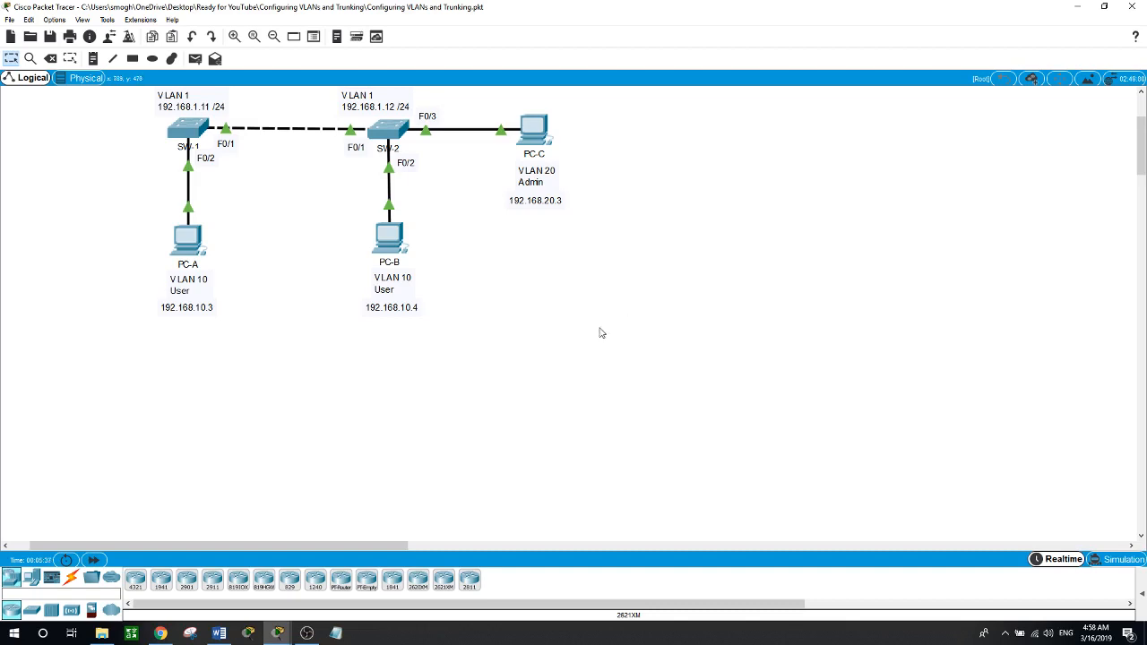
Ping PC-B at 192.168.10.4 from the command prompt of PC-A.
left_click(202, 250)
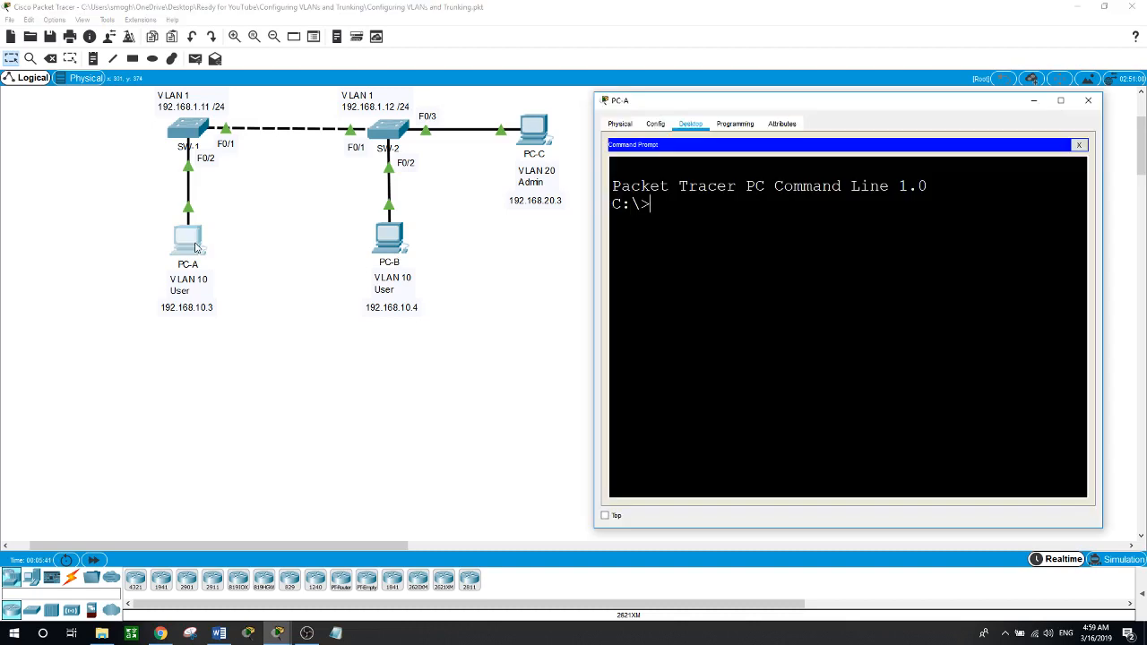
type("ping 192.168.10.4")
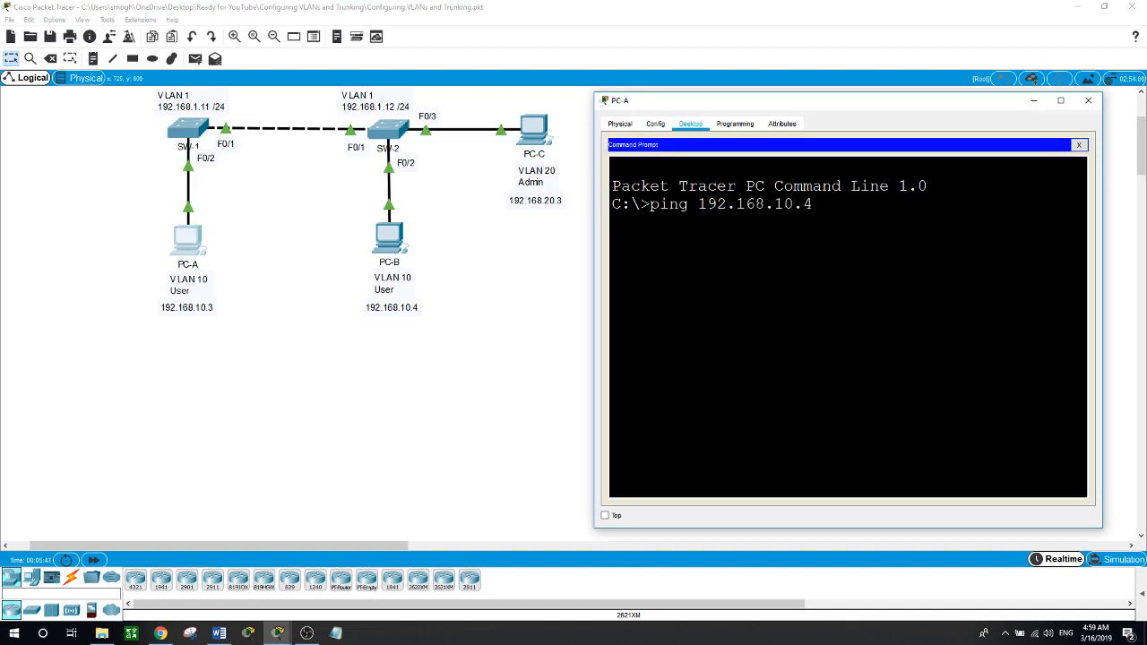
key("Return")
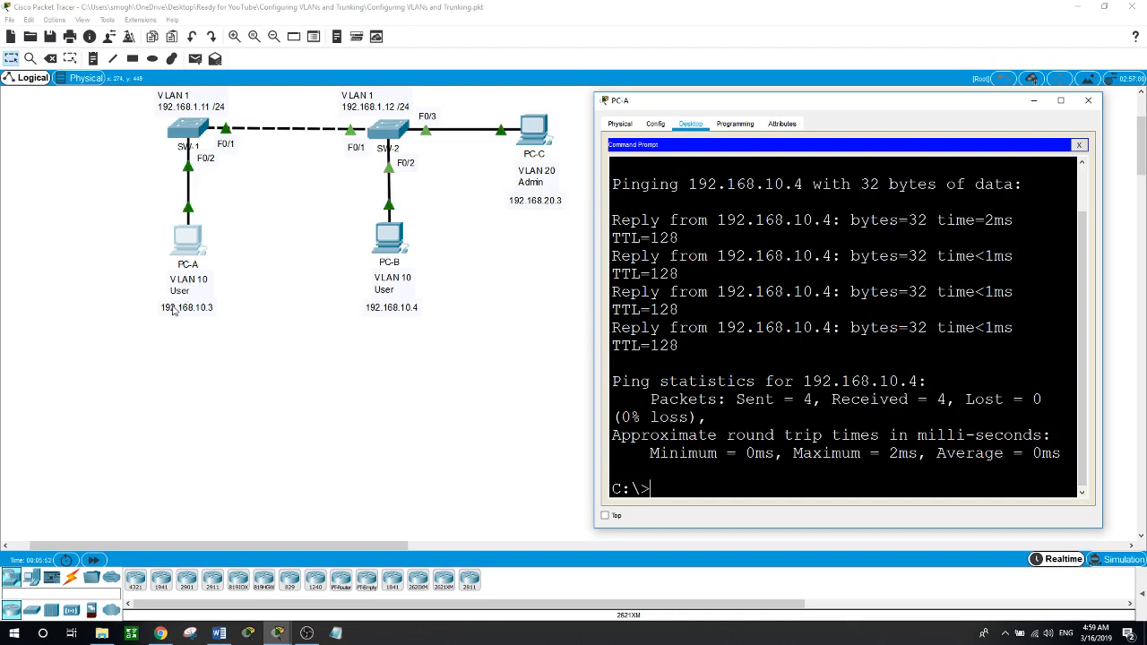
left_click(242, 389)
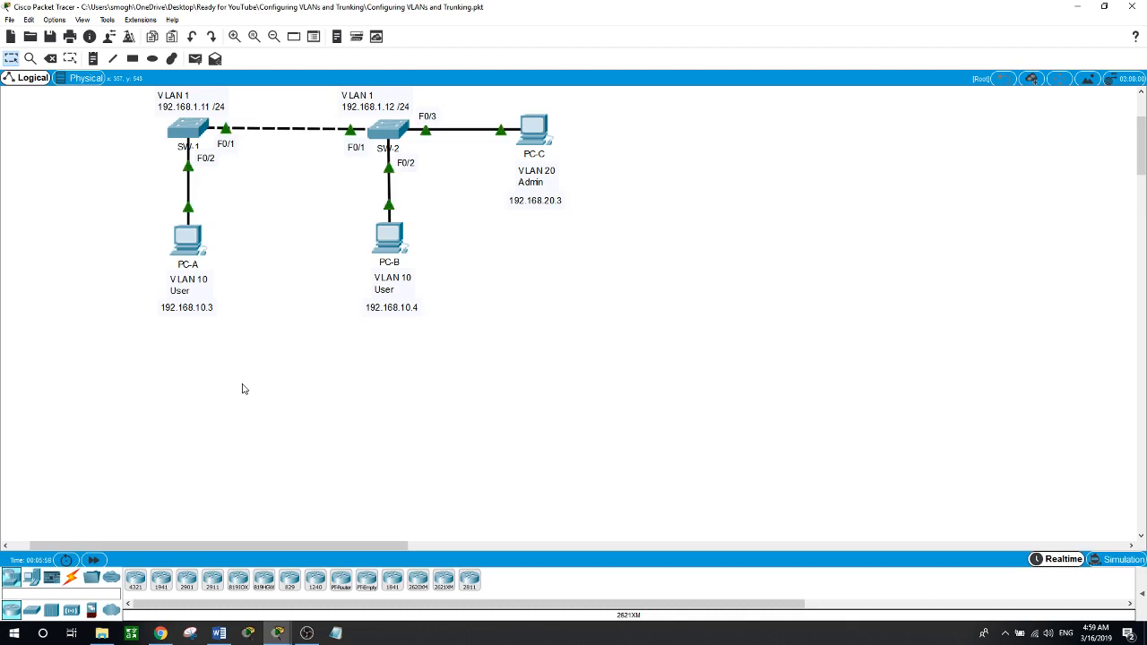
Ping PC-C at 192.168.20.3 from the command prompt of PC-A.
left_click(190, 247)
type("pi")
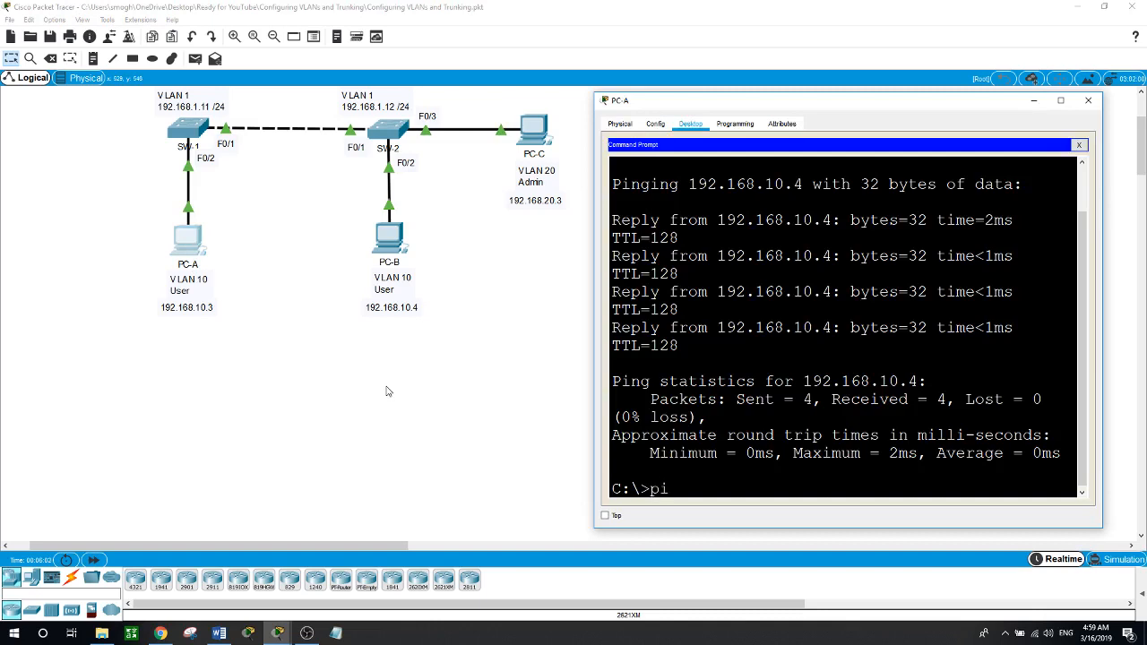
type("ng 192.168.20.3")
key("Return")
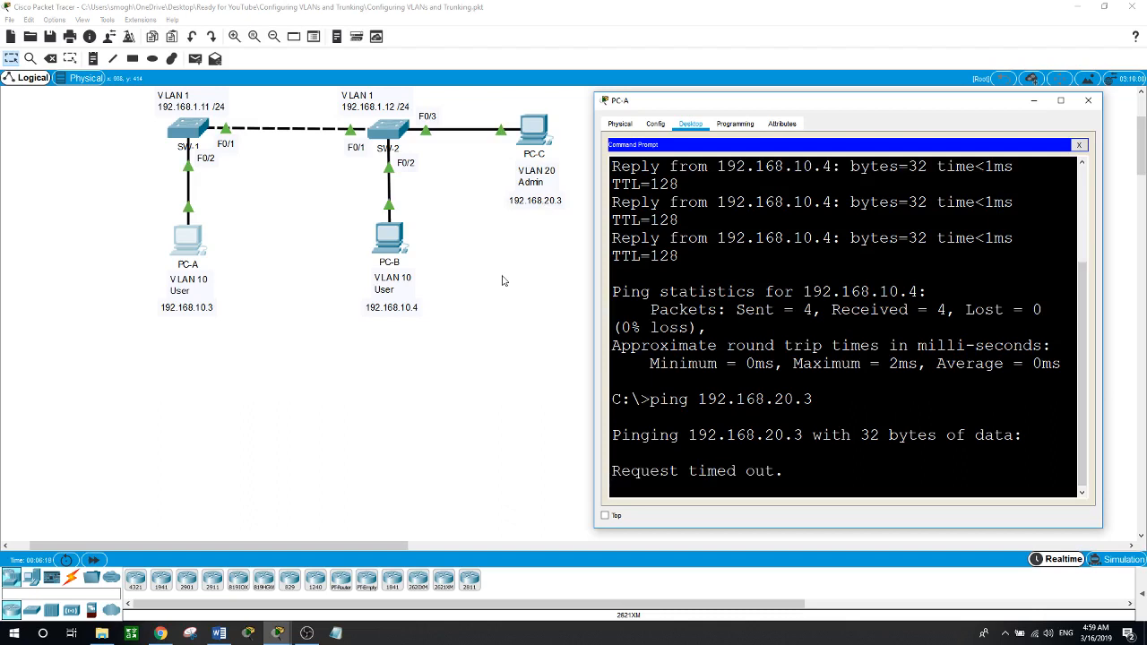
left_click(268, 316)
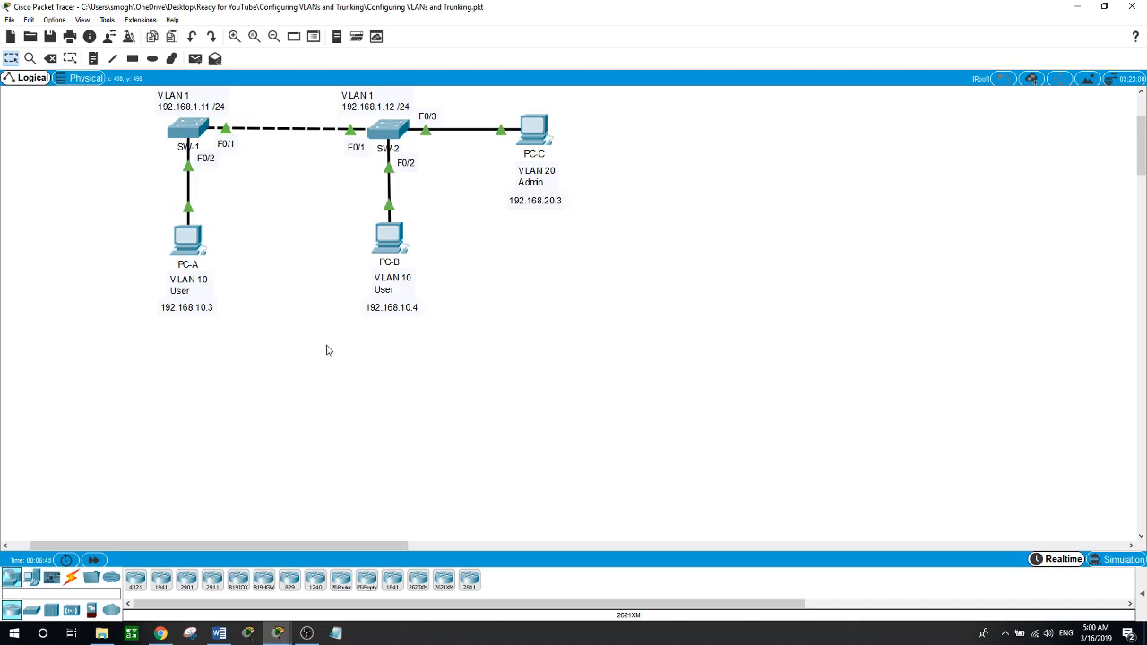
Enter global configuration mode on switch SW-1 and create VLAN 10 with the name Users.
left_click(196, 131)
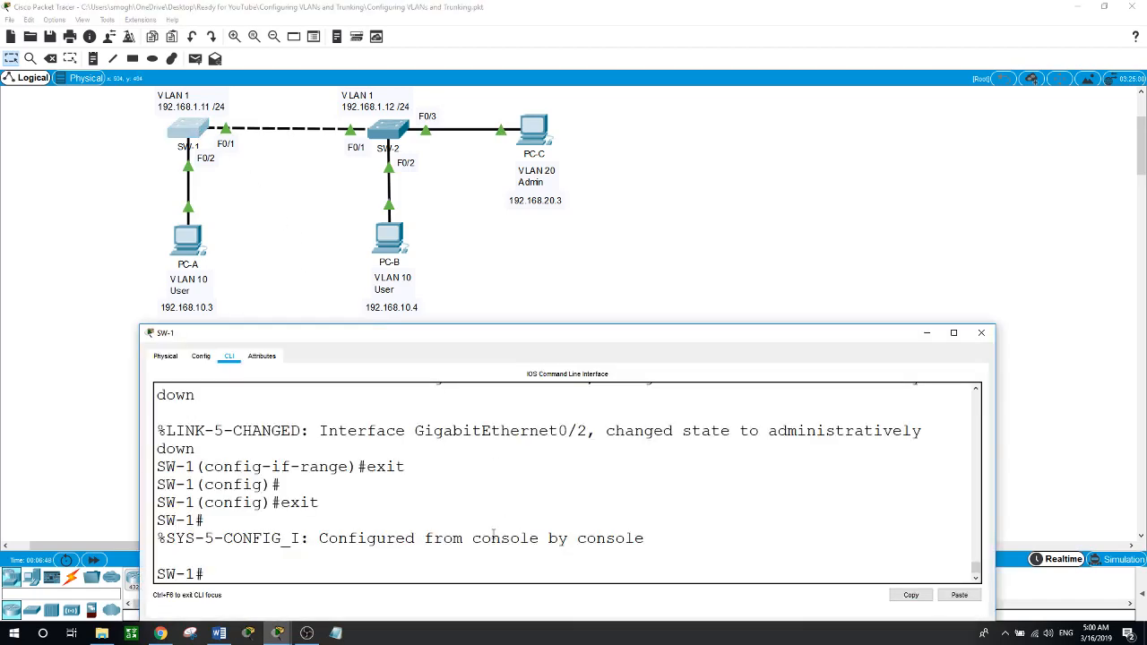
type("conf t")
key("Return")
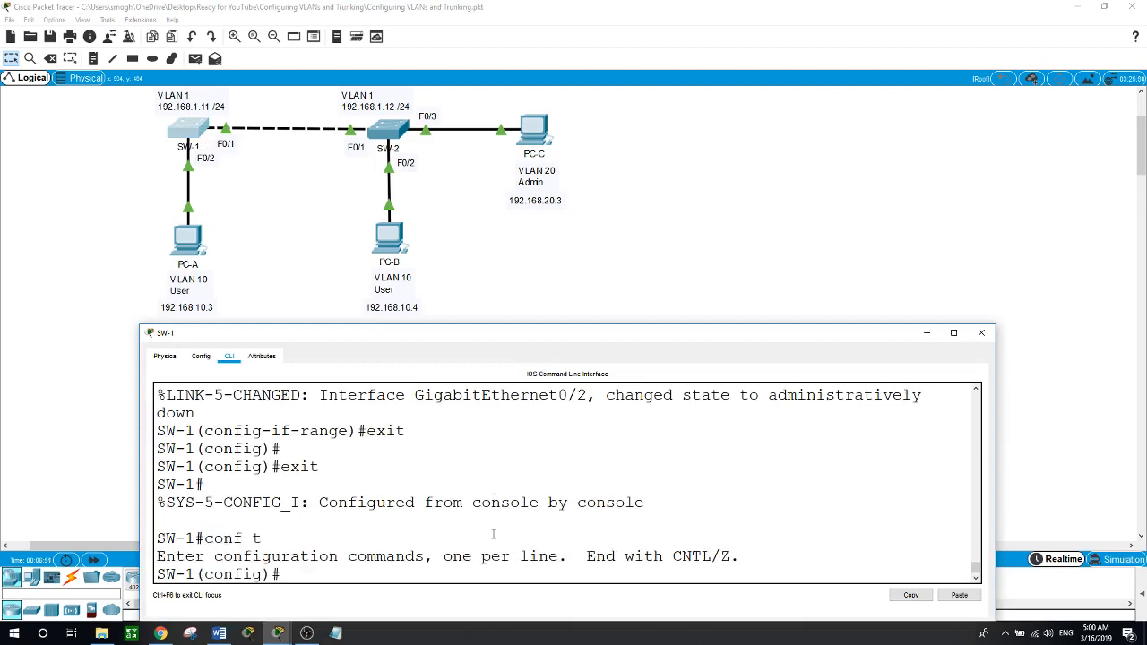
type("vlan 10")
key("Return")
type("name us")
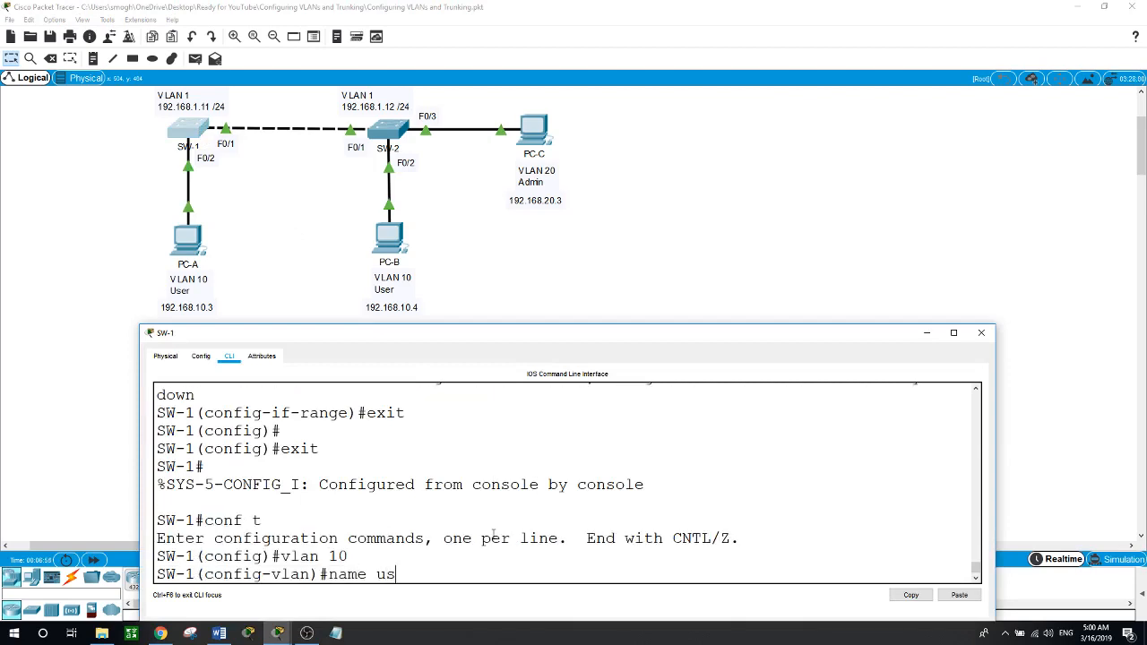
type("us")
key("BackSpace")
key("BackSpace")
type("Users")
key("Return")
Create VLAN 20 on SW-1 and name it Admins.
type("vlan 20")
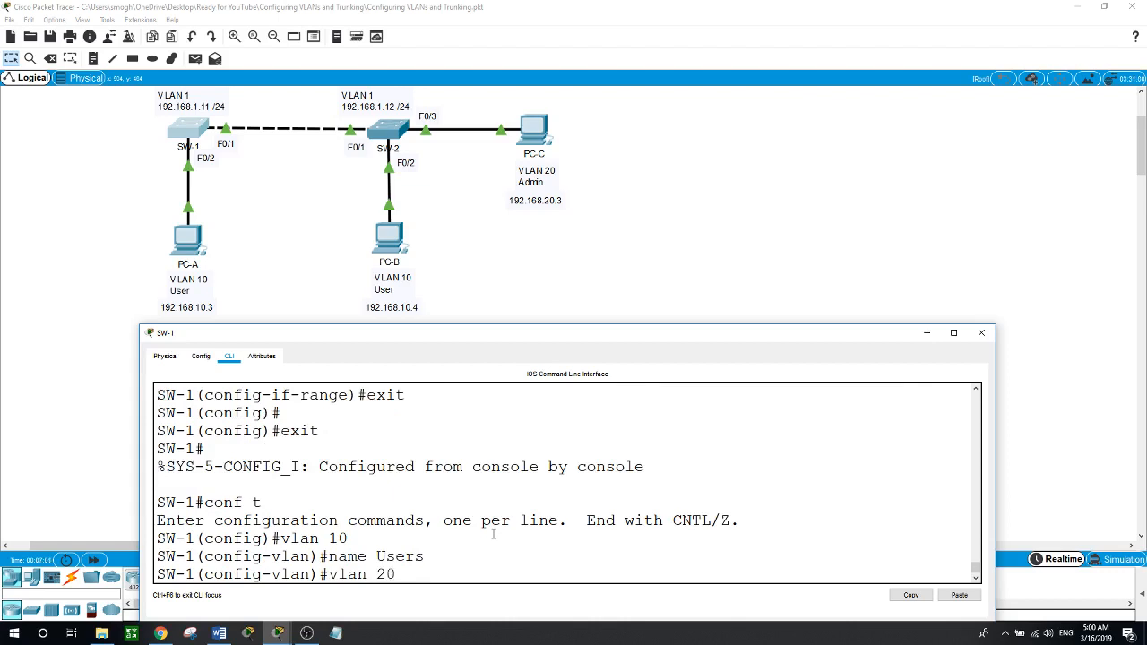
key("Return")
type("name Admins")
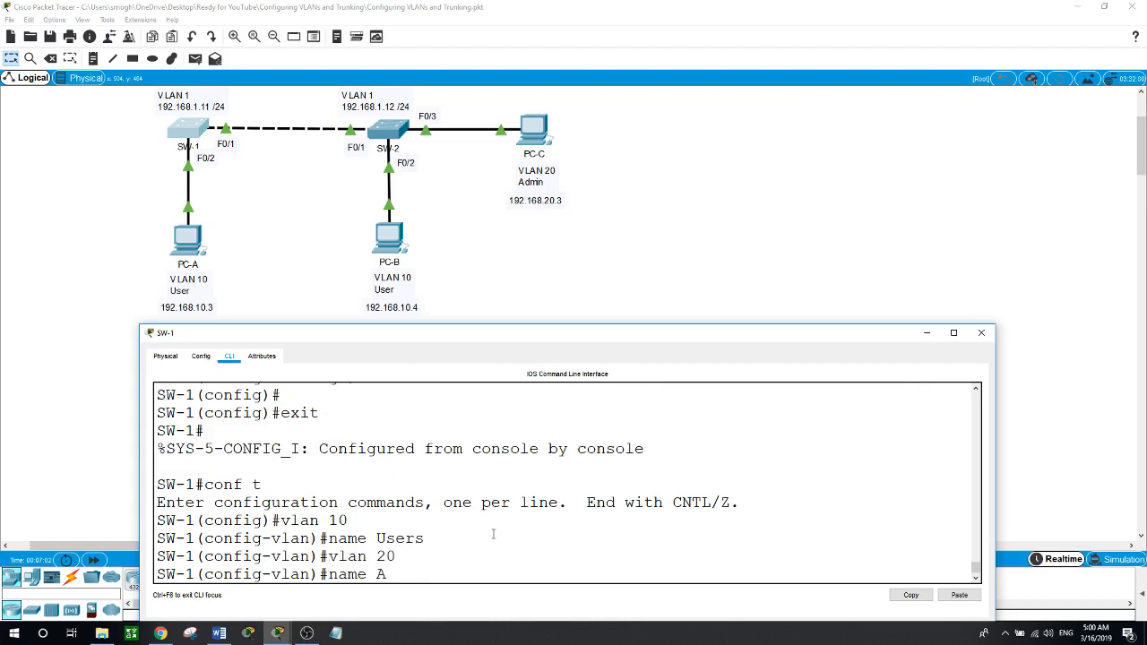
key("Return")
Create VLAN 99 on SW-1 with the name Mgmt and return to privileged mode.
type("vla")
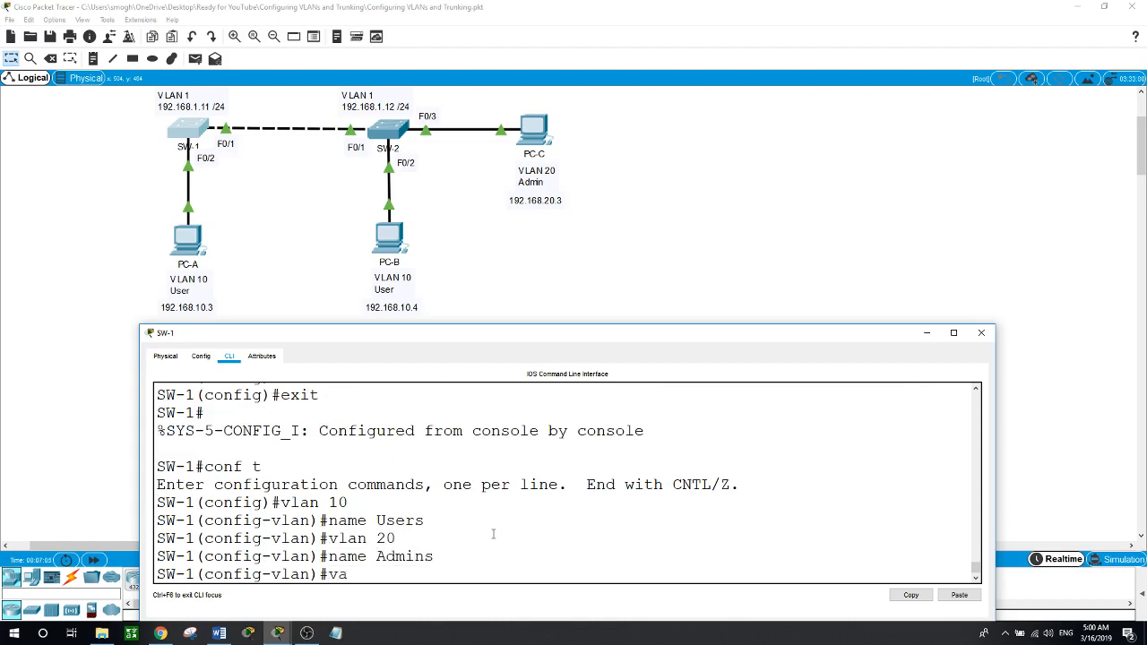
type("n")
key("BackSpace")
key("BackSpace")
type("lan 99")
key("Return")
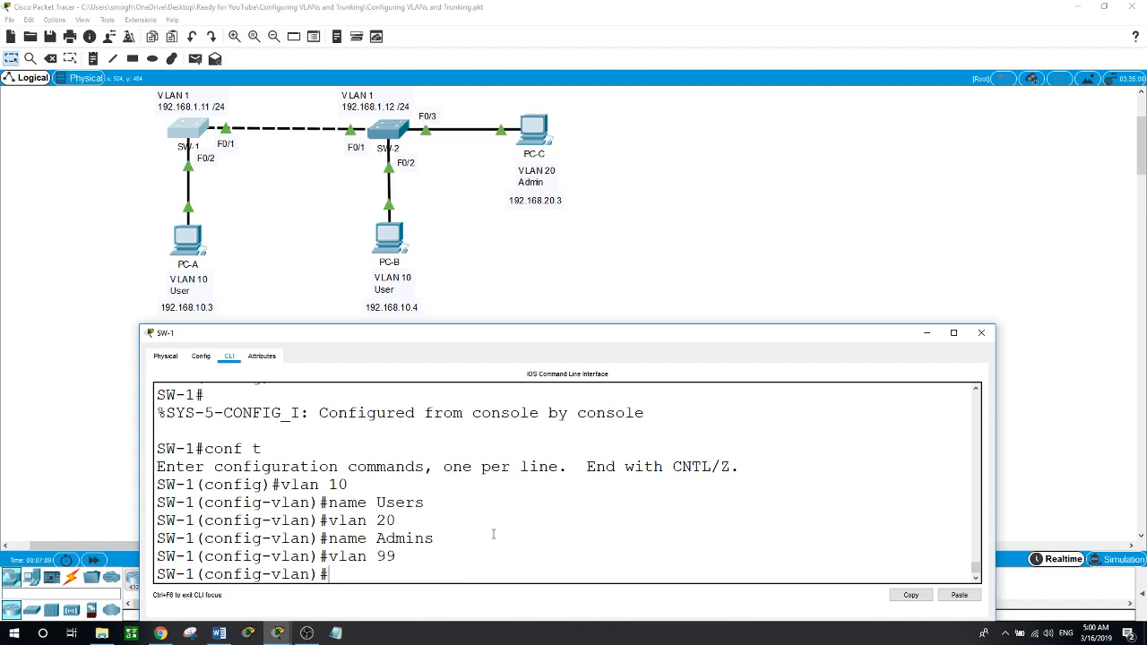
type("name Mgmt")
key("Return")
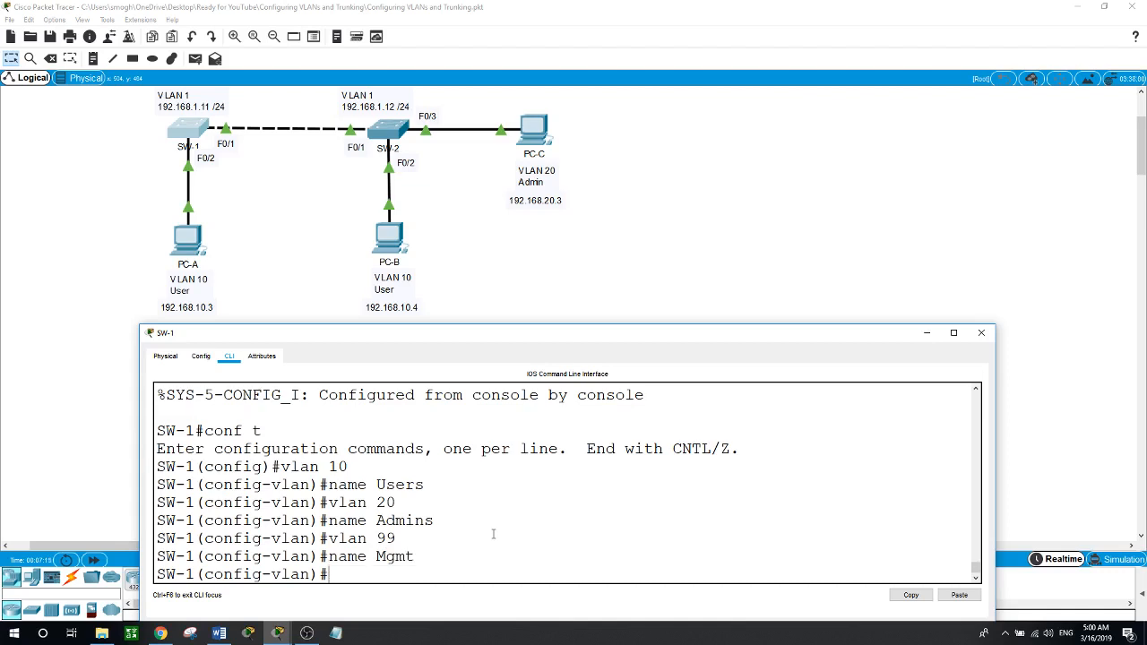
type("end")
key("Return")
Display the VLAN table on SW-1 and check the entries for VLANs 10, 20 and 99.
type("show")
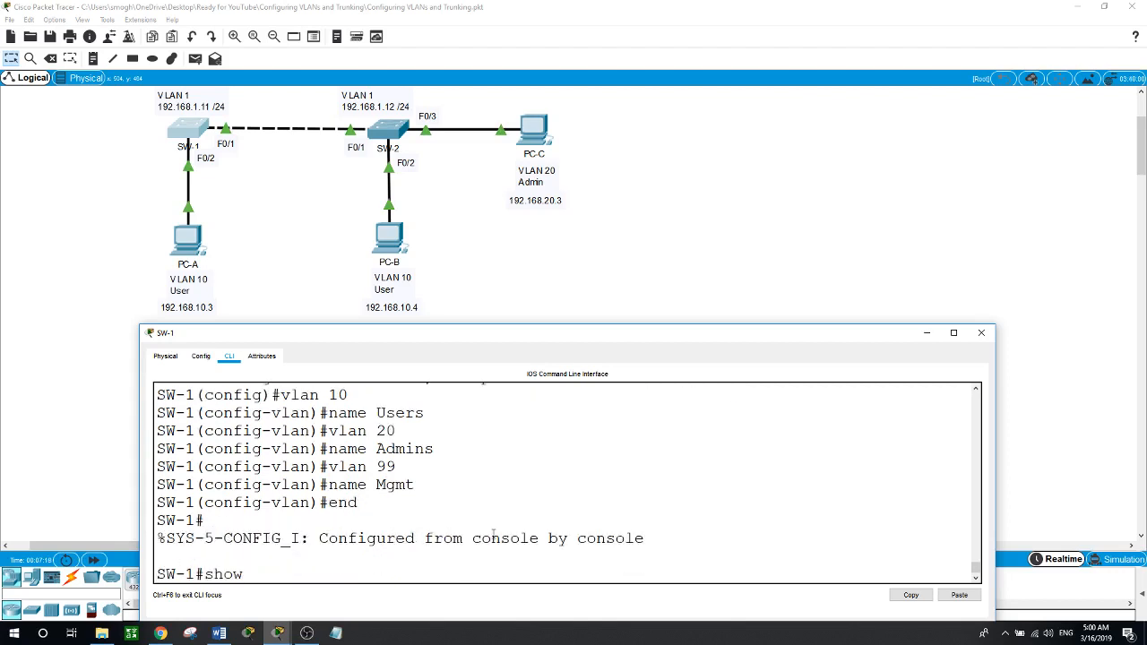
type(" vlan")
key("Return")
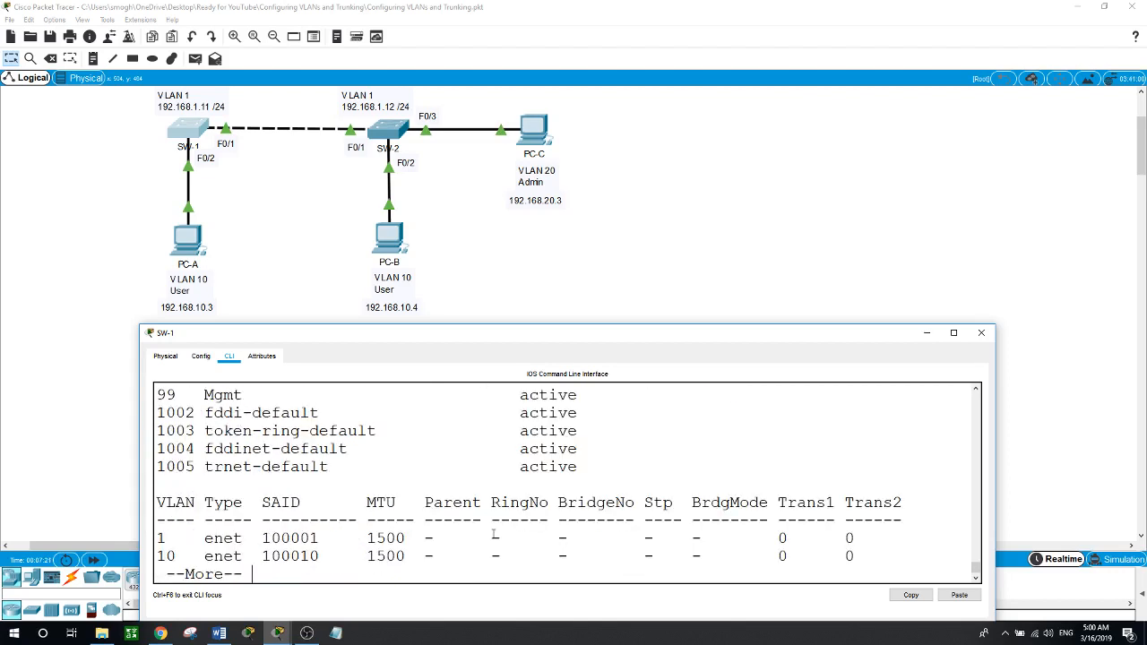
scroll(487, 494, "up", 3)
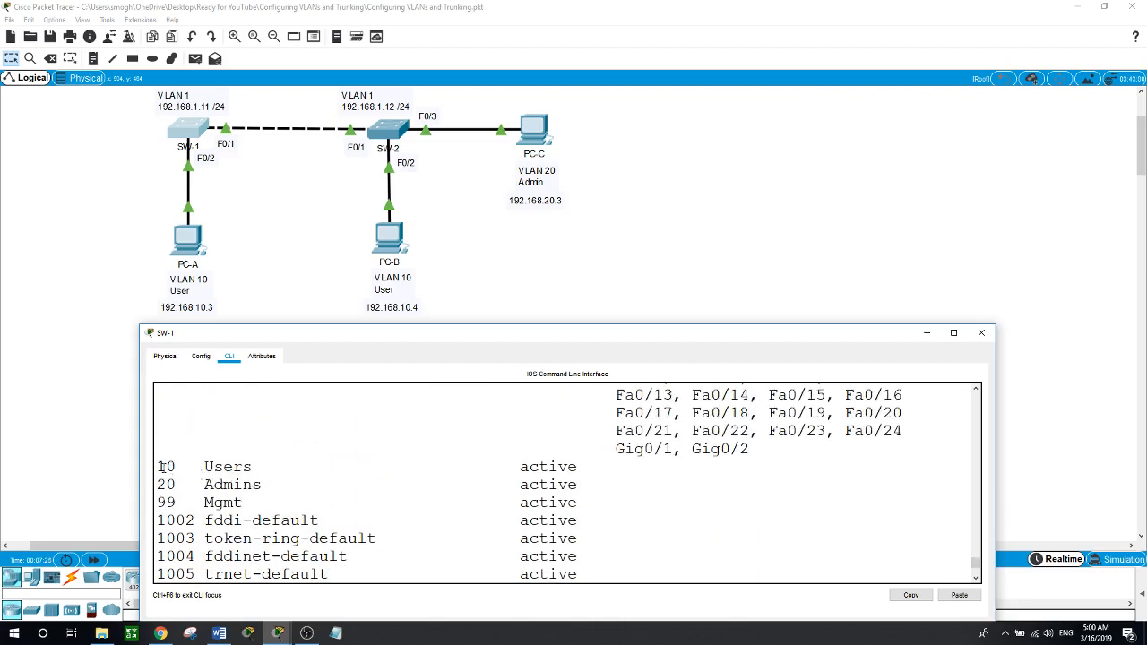
left_click_drag(166, 467, 444, 508)
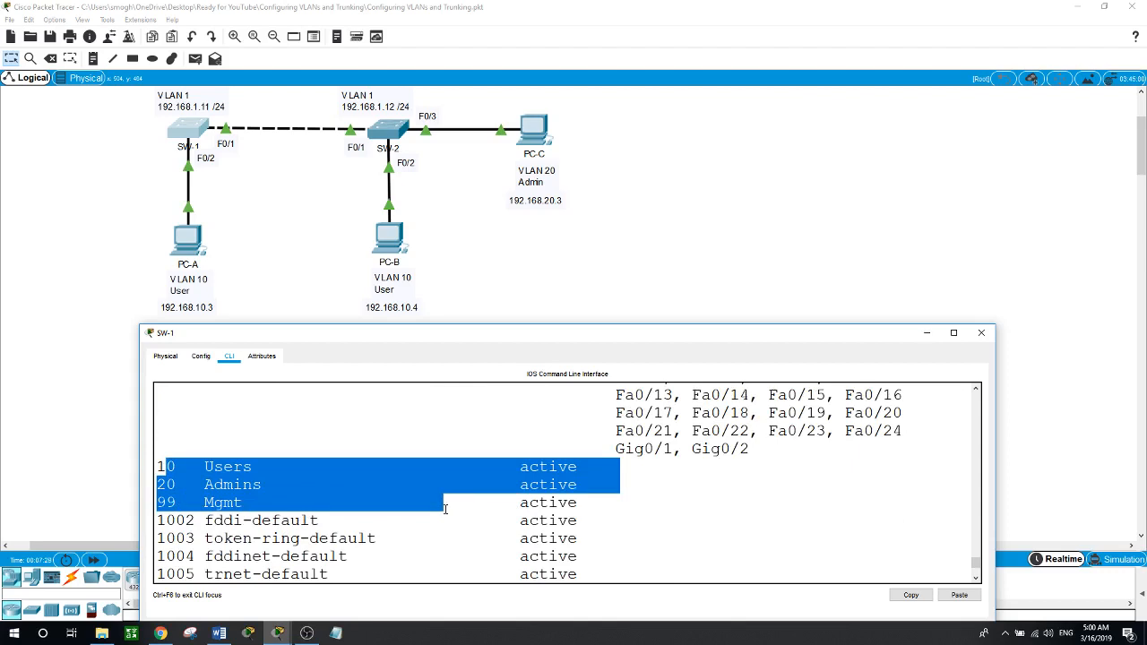
scroll(444, 508, "down", 3)
key("space")
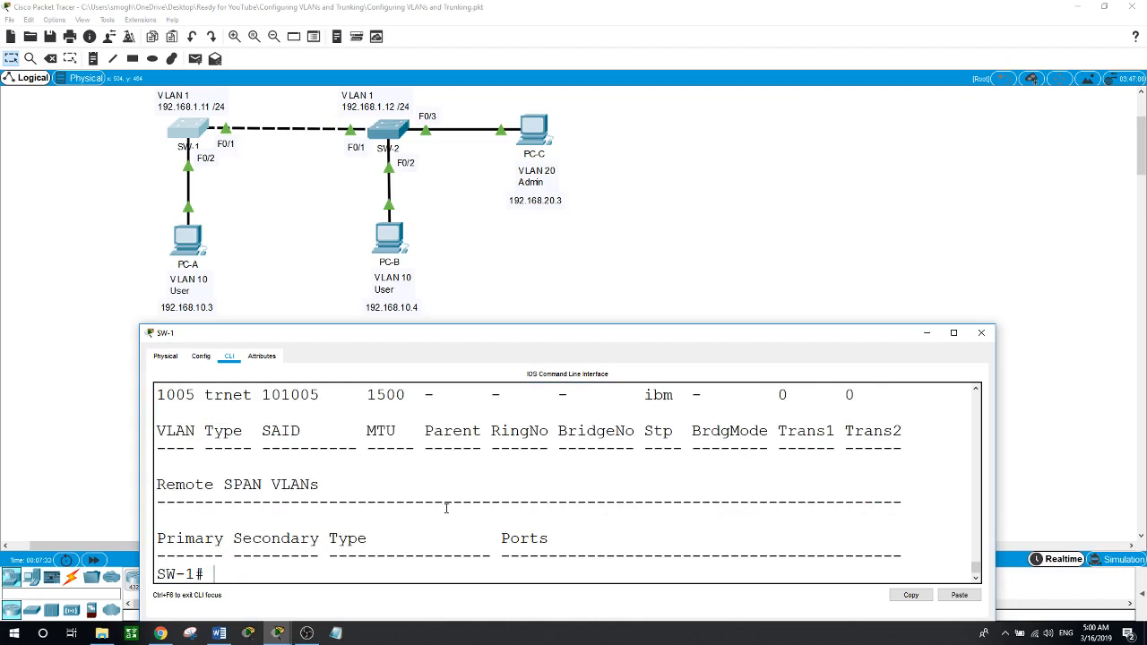
key("Up")
key("Return")
key("space")
Enter global configuration mode on switch SW-2 and create VLAN 10 with the name Users.
left_click(390, 131)
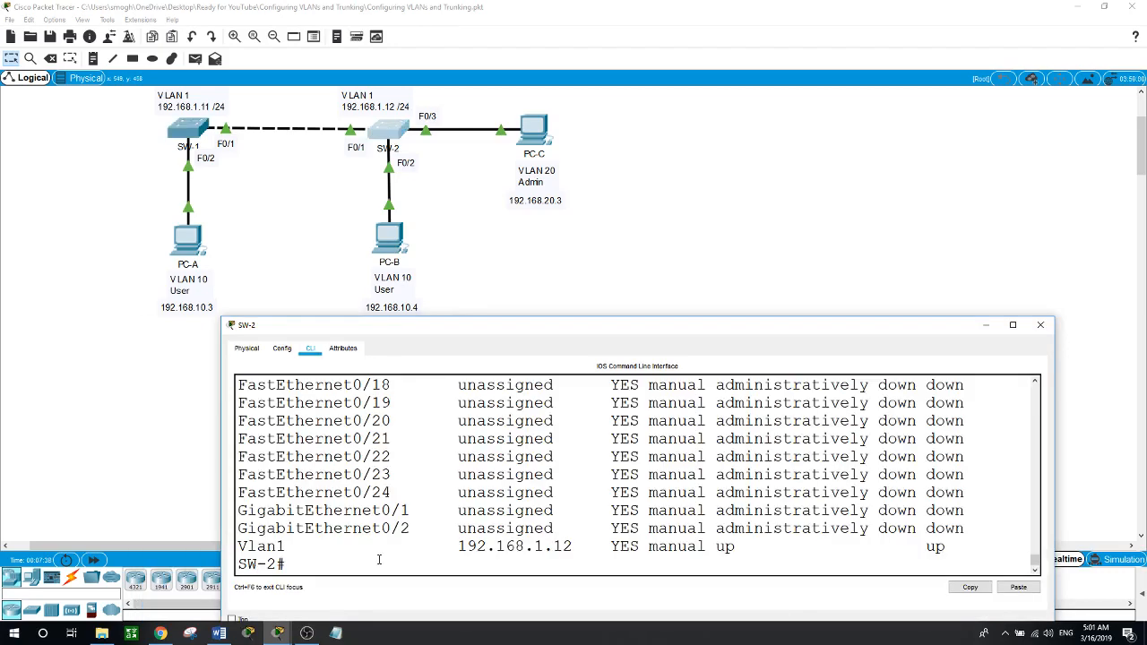
type("conf t")
key("Return")
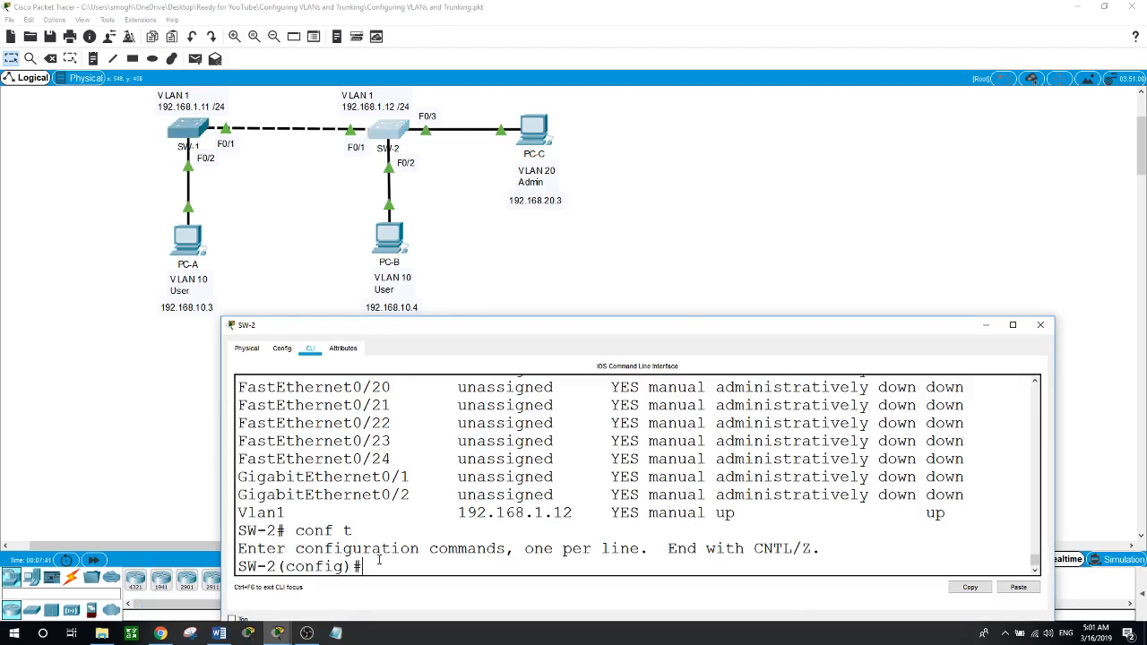
type("vlan 10")
key("Return")
type("name Users")
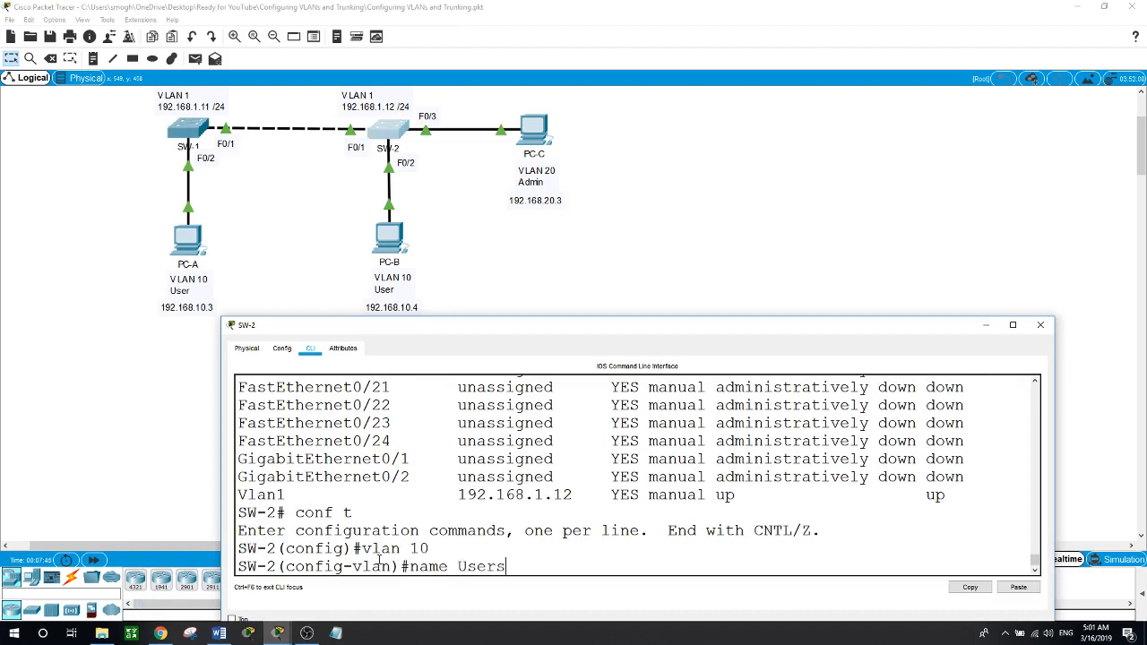
key("Return")
Create VLAN 20 on SW-2 and name it Admins.
type("vlan 20")
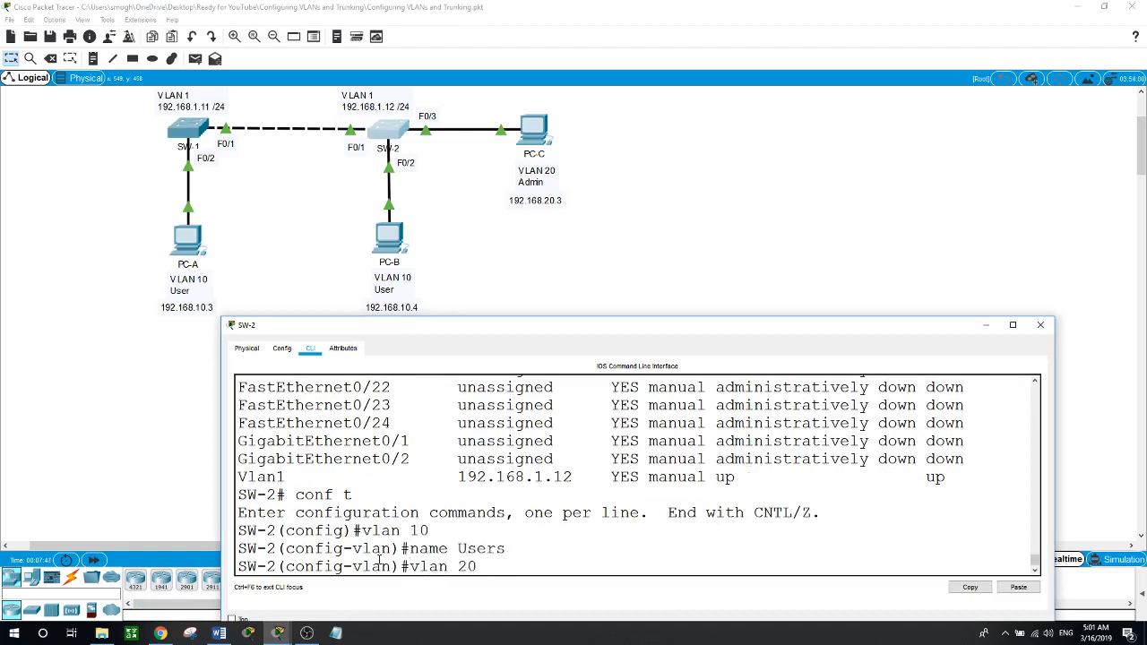
key("Return")
type("vl")
key("BackSpace")
key("BackSpace")
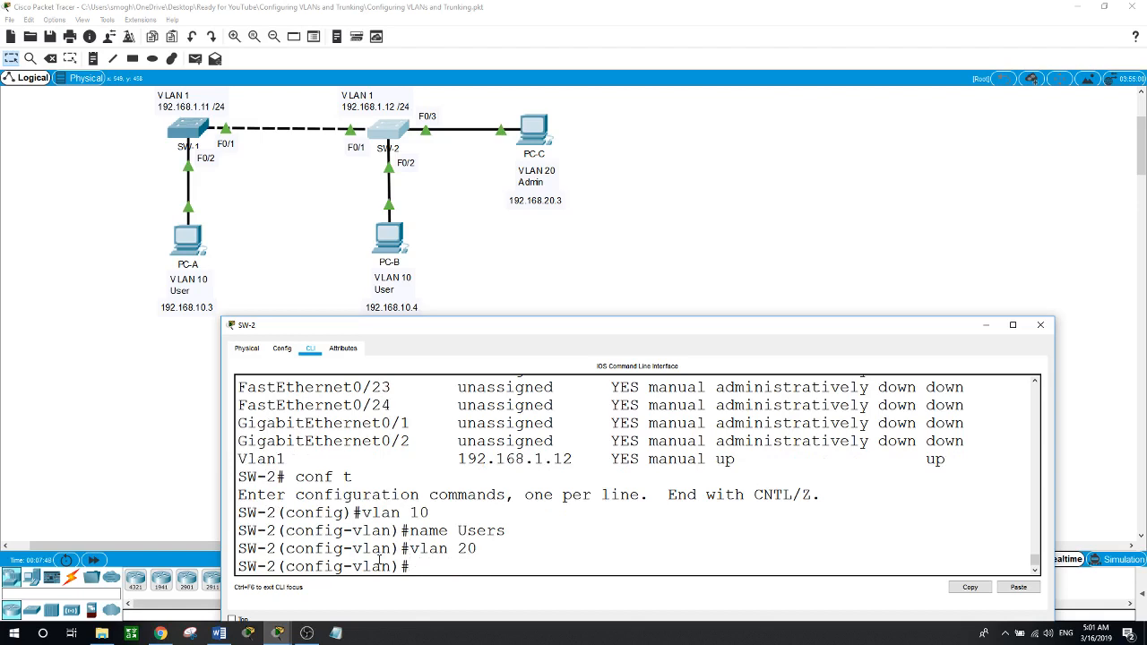
type("name Admins")
key("Return")
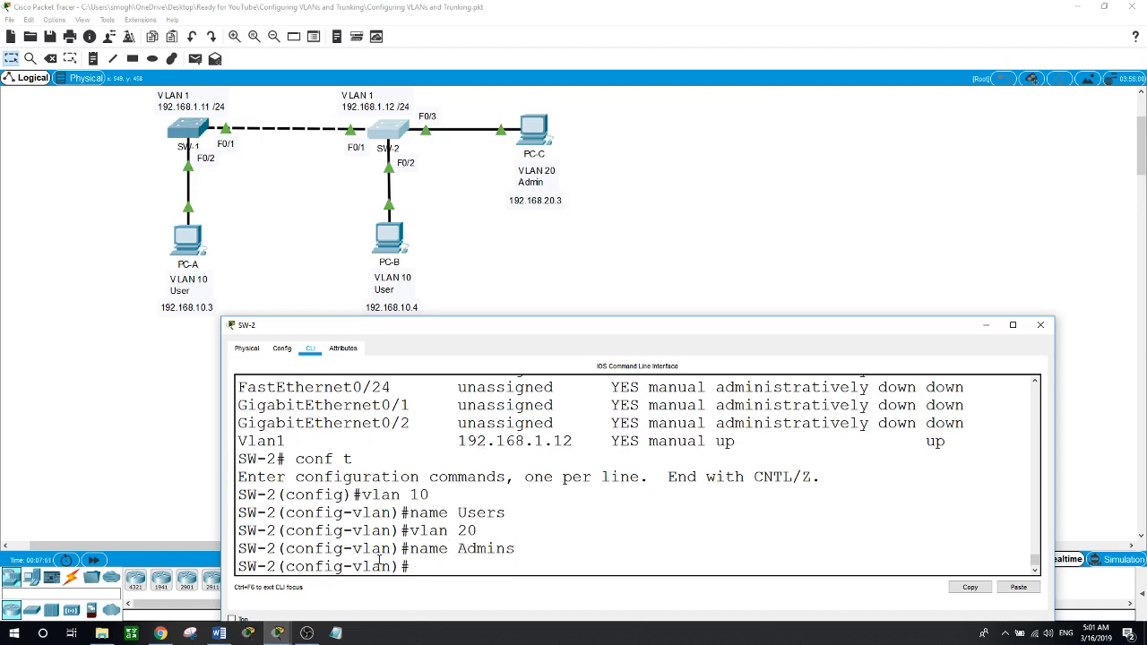
Create VLAN 99 on SW-2 with the name Mgmt and return to privileged mode.
type("vlan 99")
key("Return")
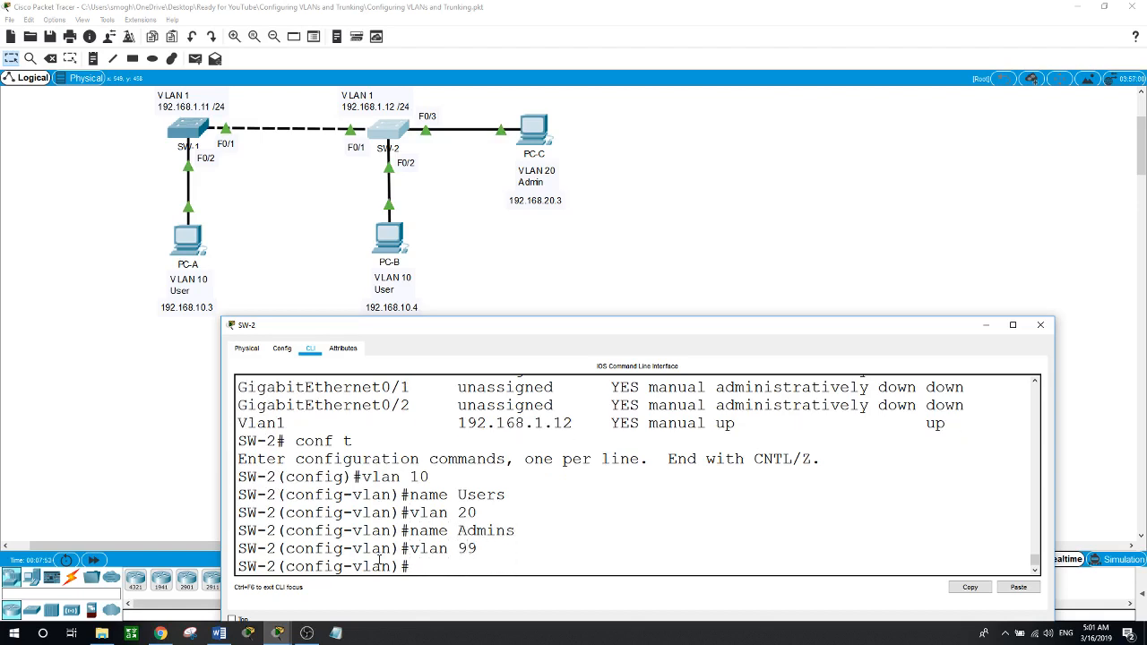
type("name Mgmt")
key("Return")
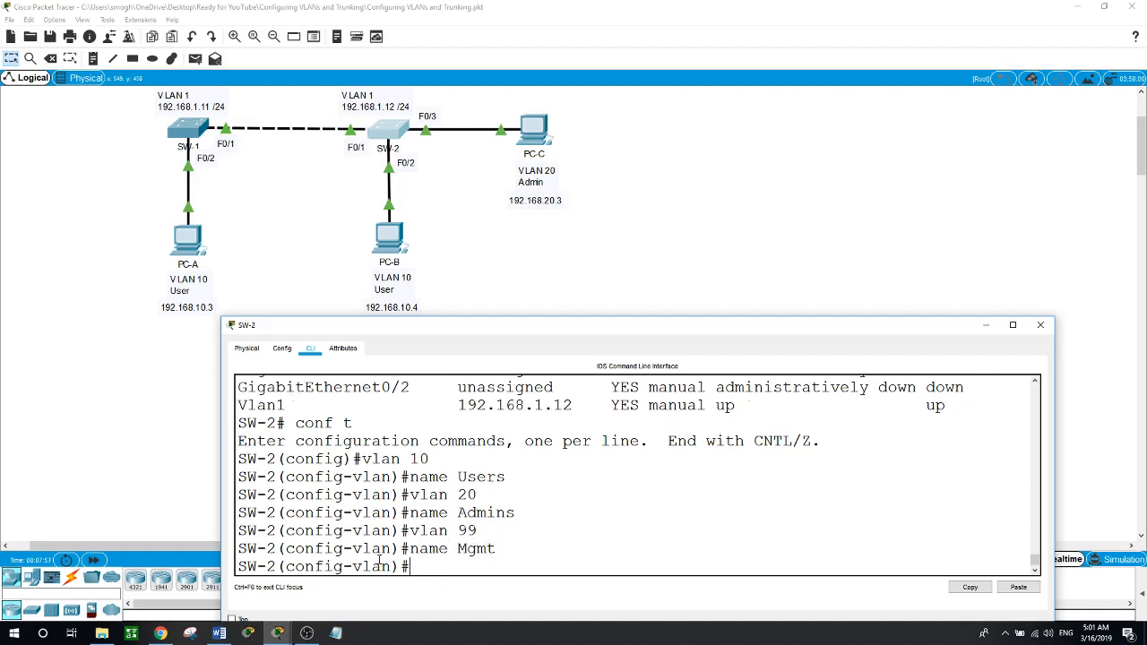
type("end")
key("Return")
Display the VLAN table on SW-2 and check the entries for VLANs 10, 20 and 99.
type("show vlan")
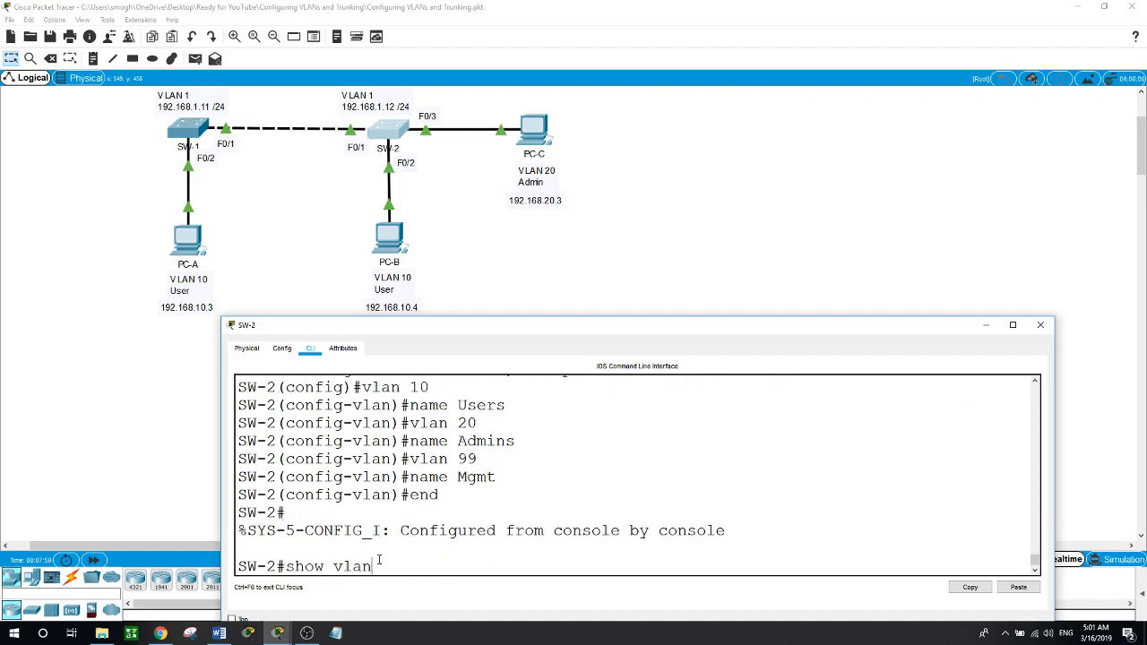
key("Return")
key("space")
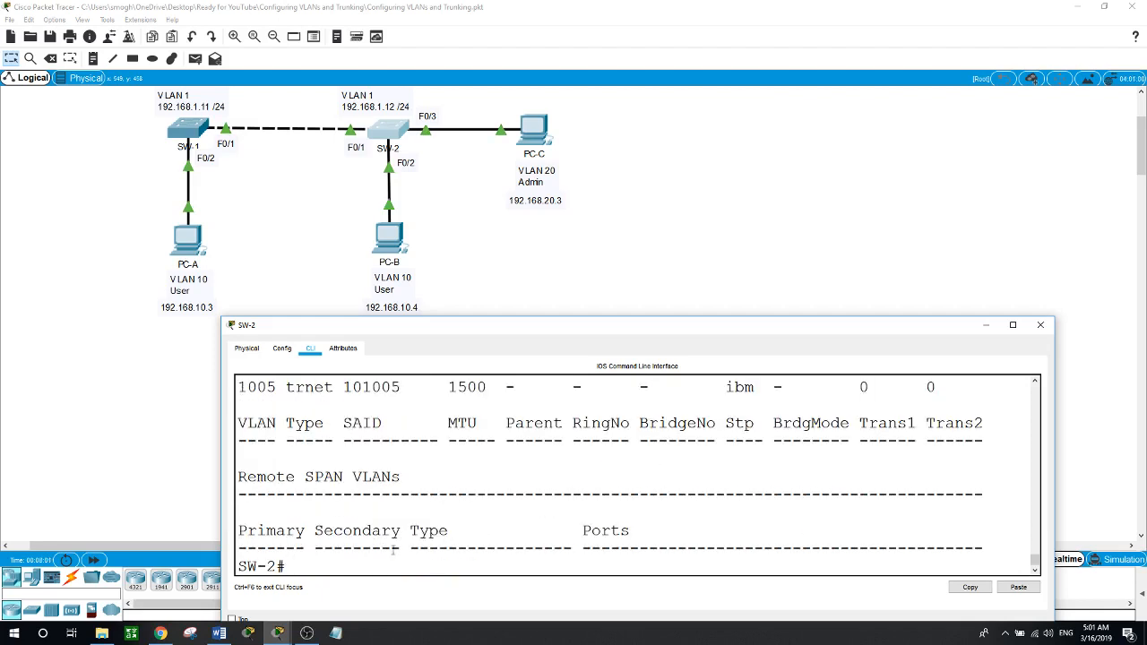
scroll(393, 550, "up", 3)
scroll(392, 548, "up", 3)
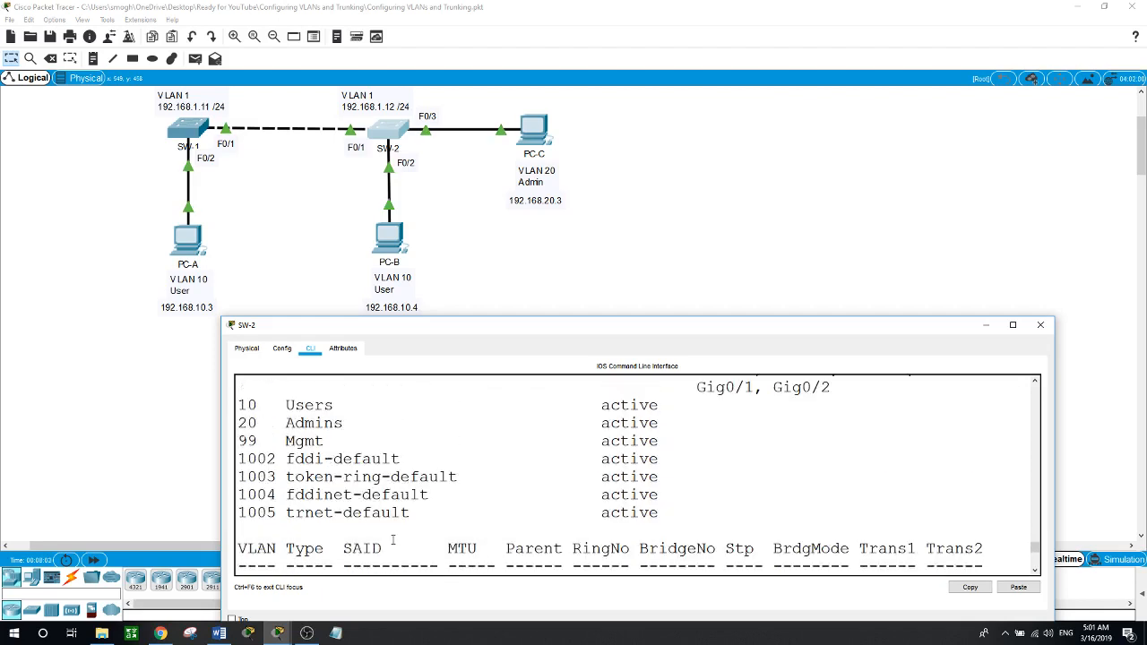
left_click_drag(238, 403, 371, 436)
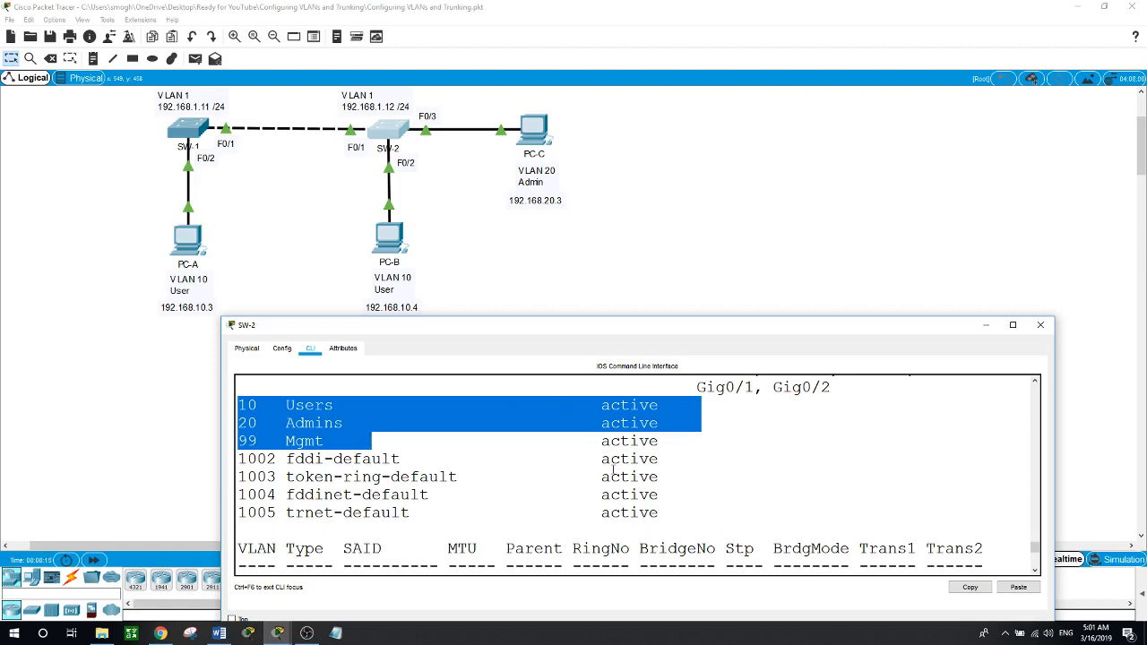
Review the VLAN table on SW-2 to see which ports belong to default VLAN 1.
scroll(811, 481, "up", 3)
scroll(812, 423, "down", 1)
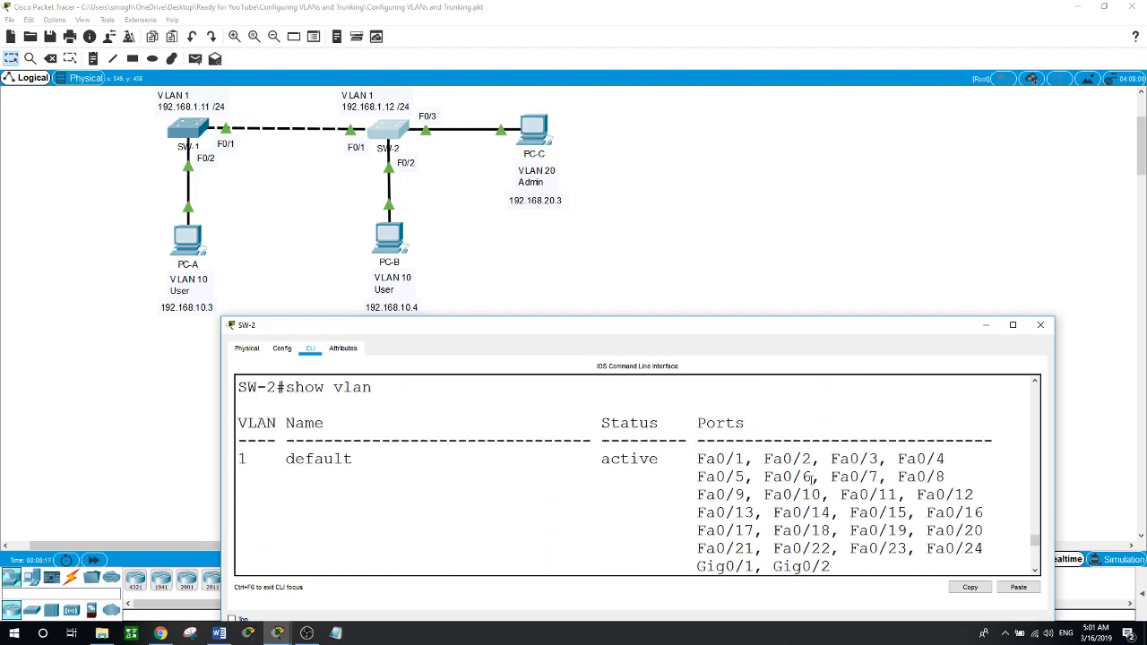
left_click_drag(714, 324, 718, 199)
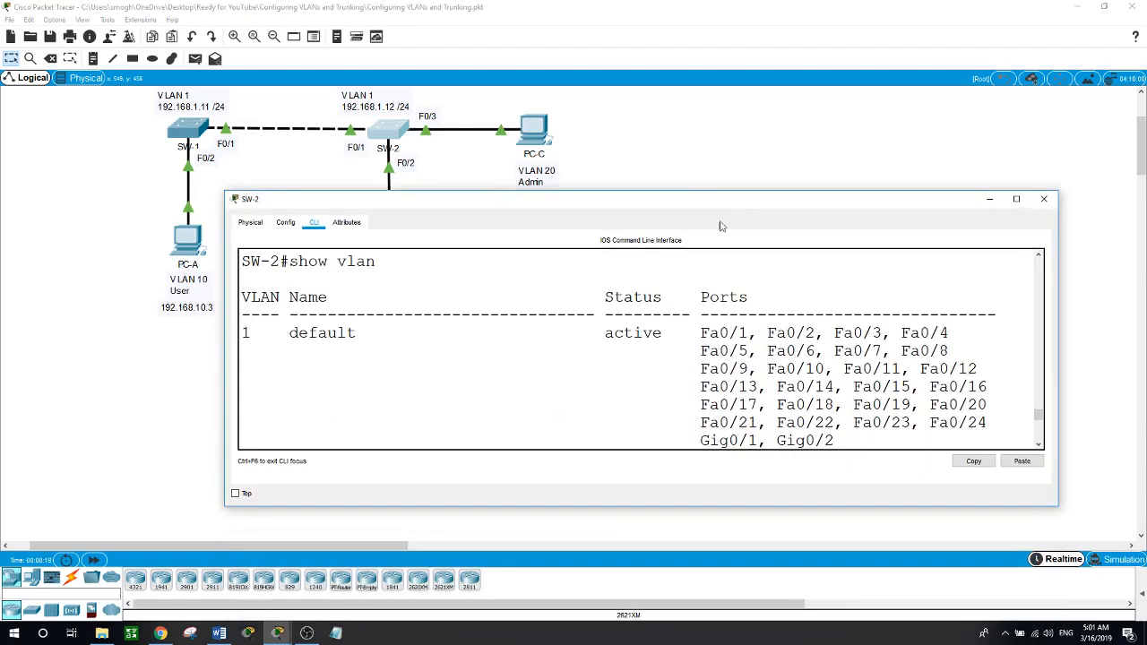
scroll(753, 332, "down", 1)
left_click_drag(696, 397, 357, 301)
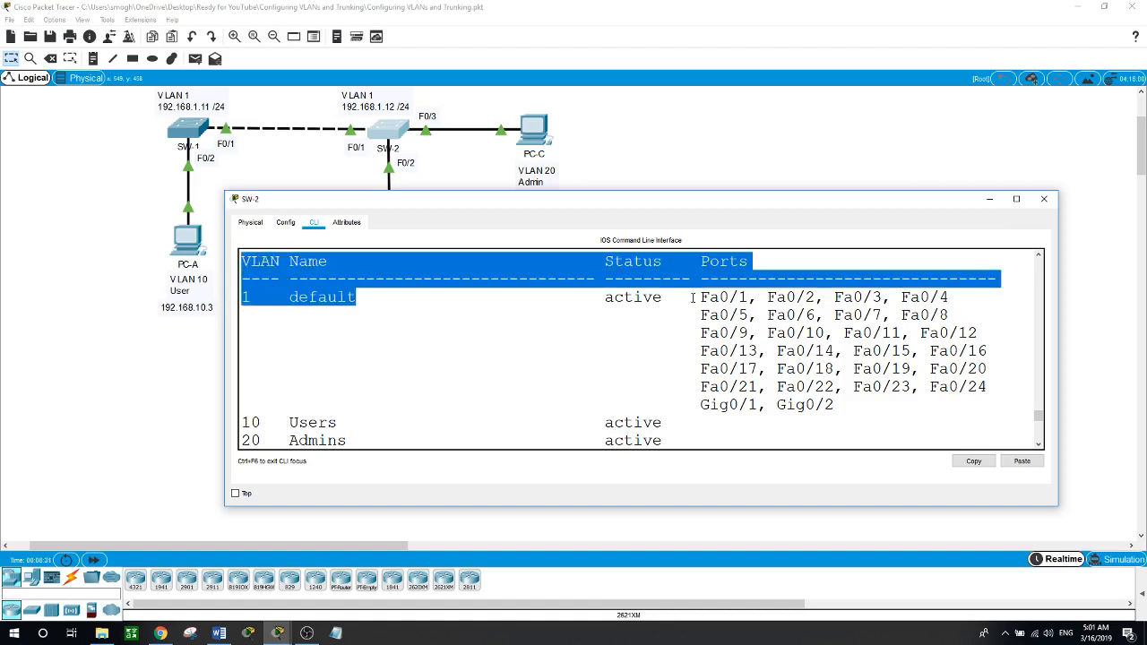
left_click_drag(696, 297, 959, 387)
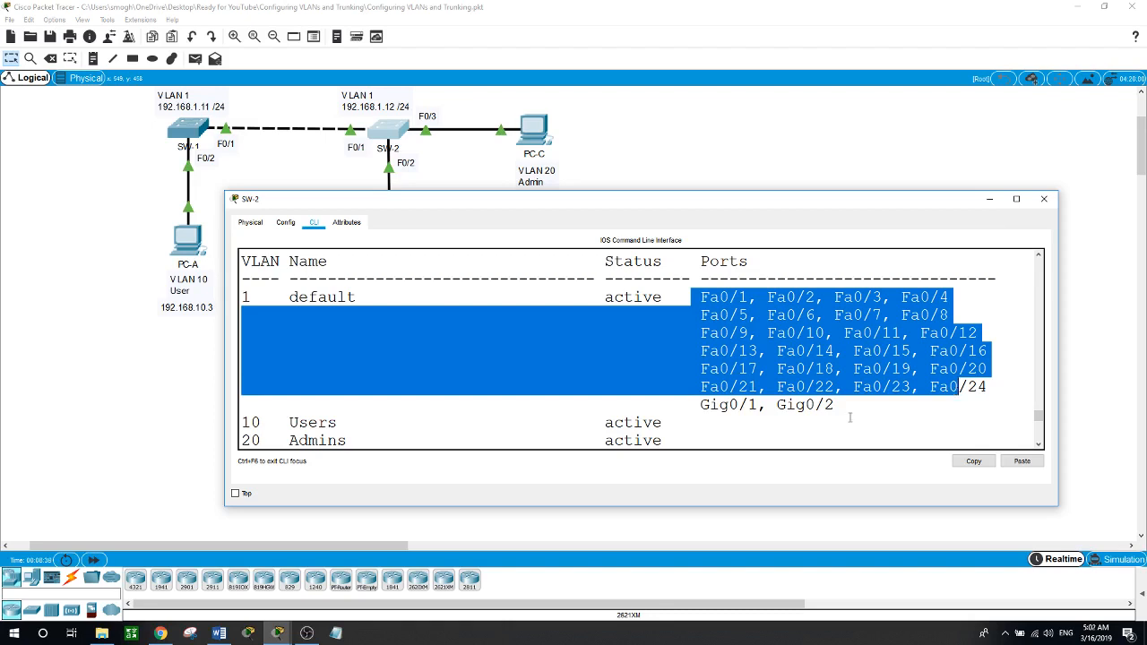
left_click(134, 430)
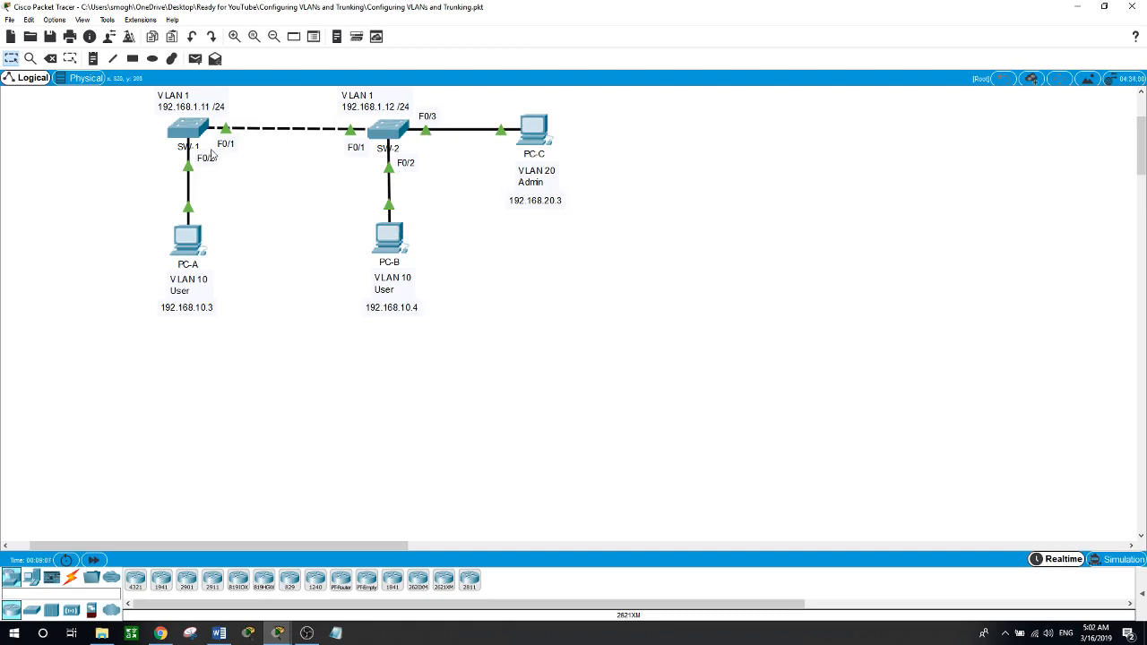
Open the command line of SW-1 and enter interface configuration mode for F0/2.
left_click(189, 131)
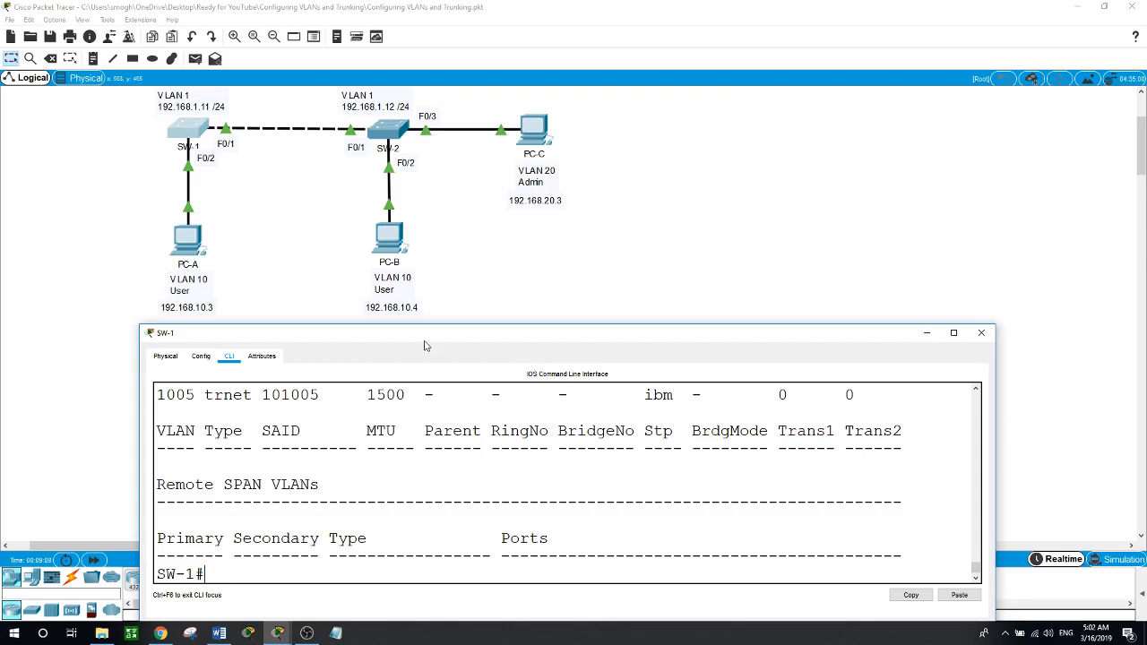
left_click_drag(424, 338, 427, 328)
type("conf t")
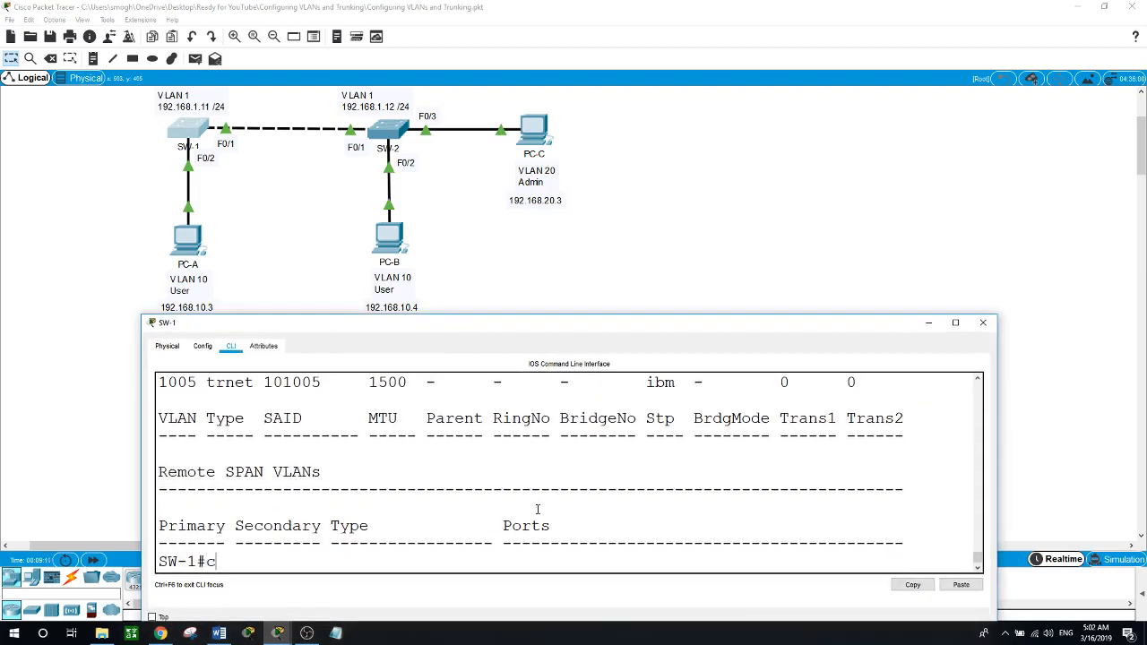
key("Return")
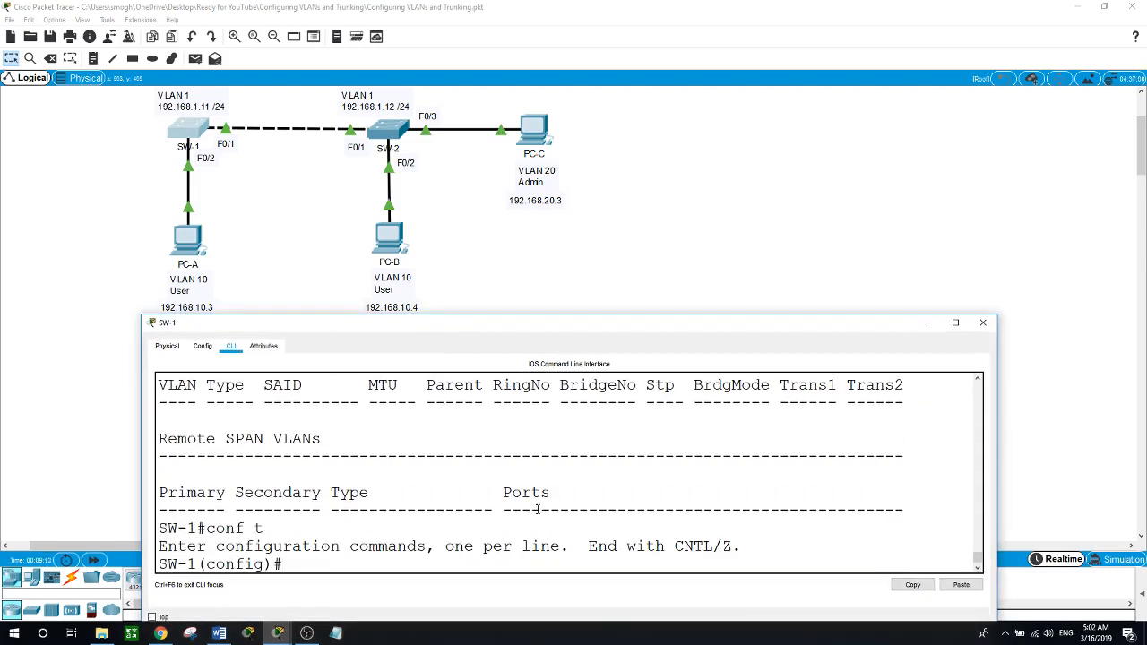
type("int f0/2")
key("Return")
Set interface F0/2 on SW-1 to switchport access mode.
type("swi")
key("Tab")
type("mod")
key("Tab")
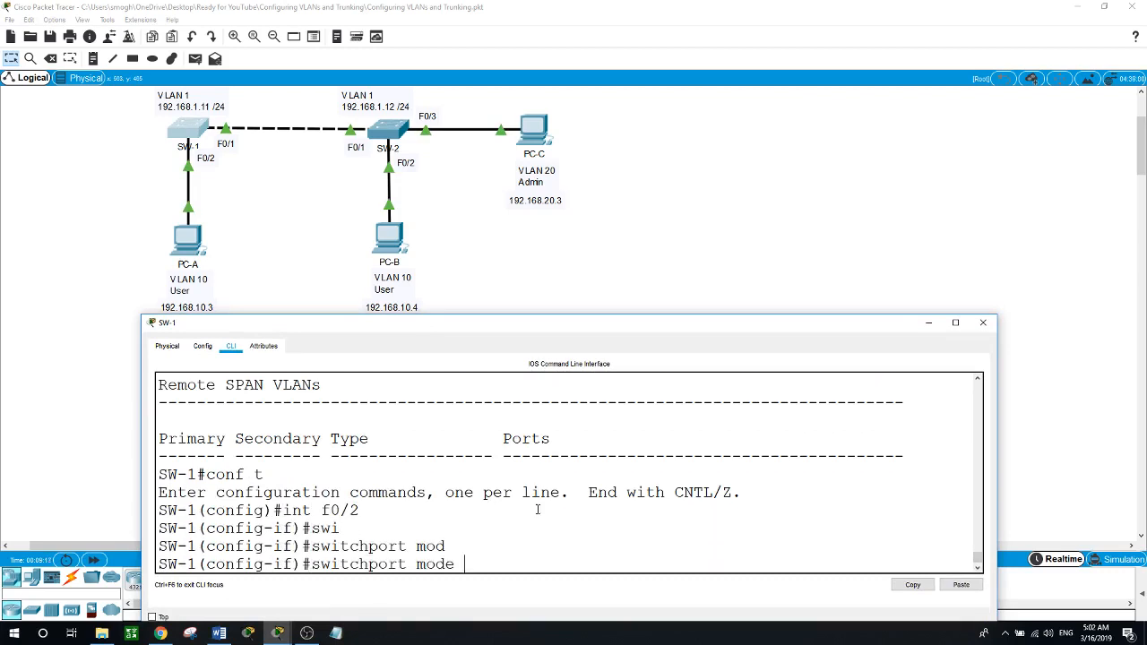
type("acc")
key("Tab")
key("Return")
Assign access port F0/2 on SW-1 to VLAN 10.
type("swit")
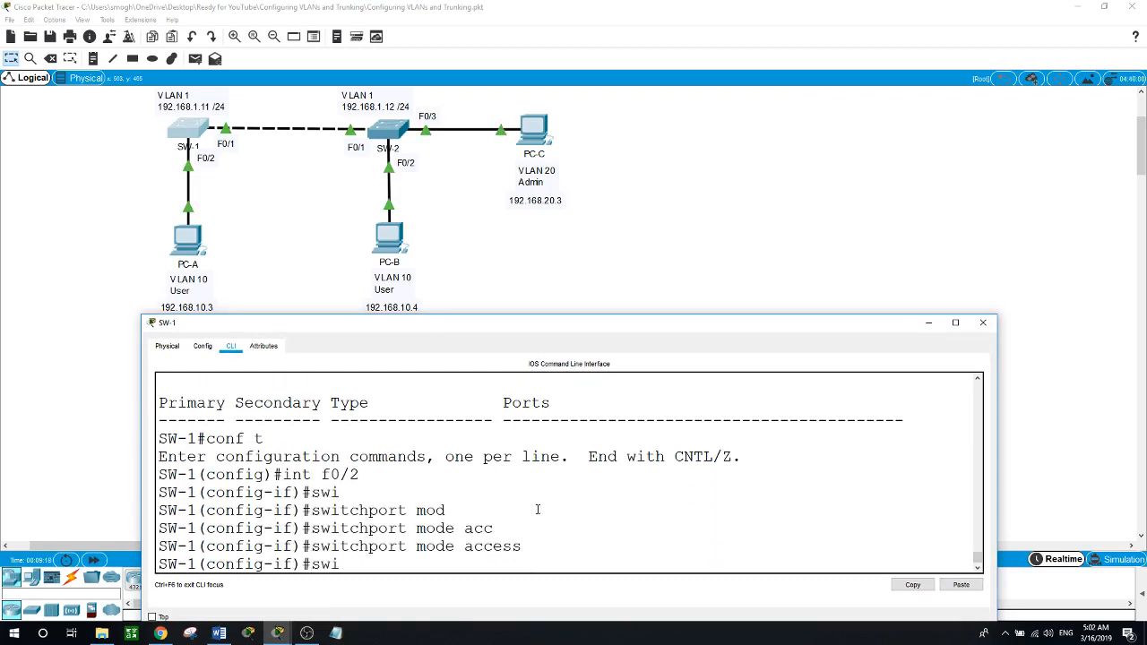
key("Tab")
type("acc")
key("Tab")
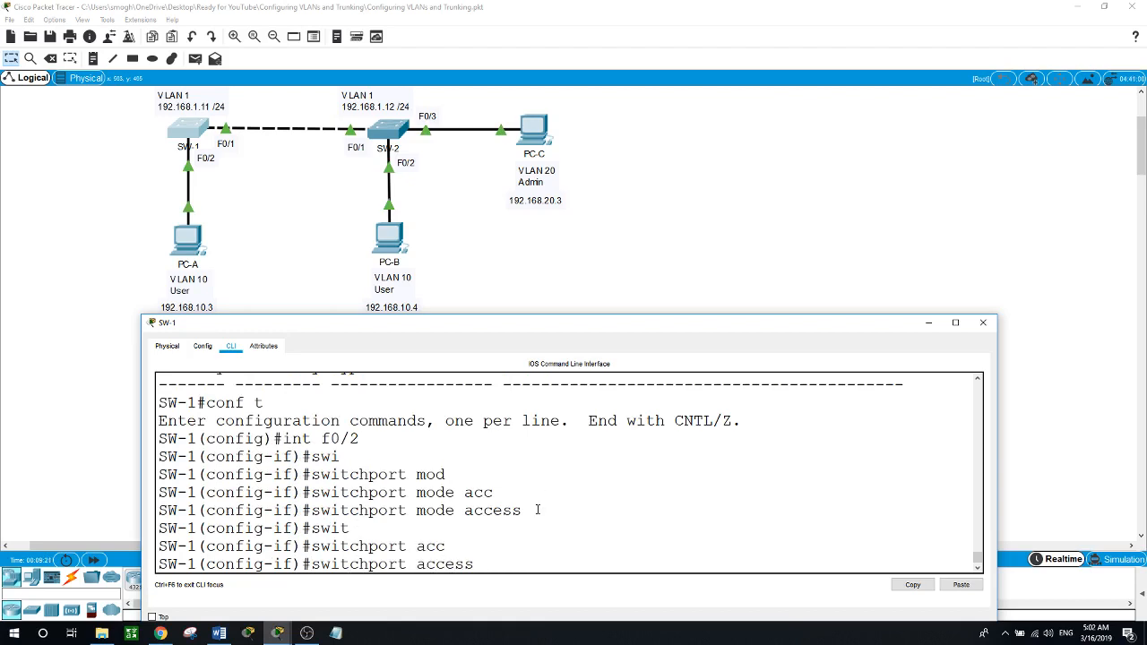
type("vlan 10")
key("Return")
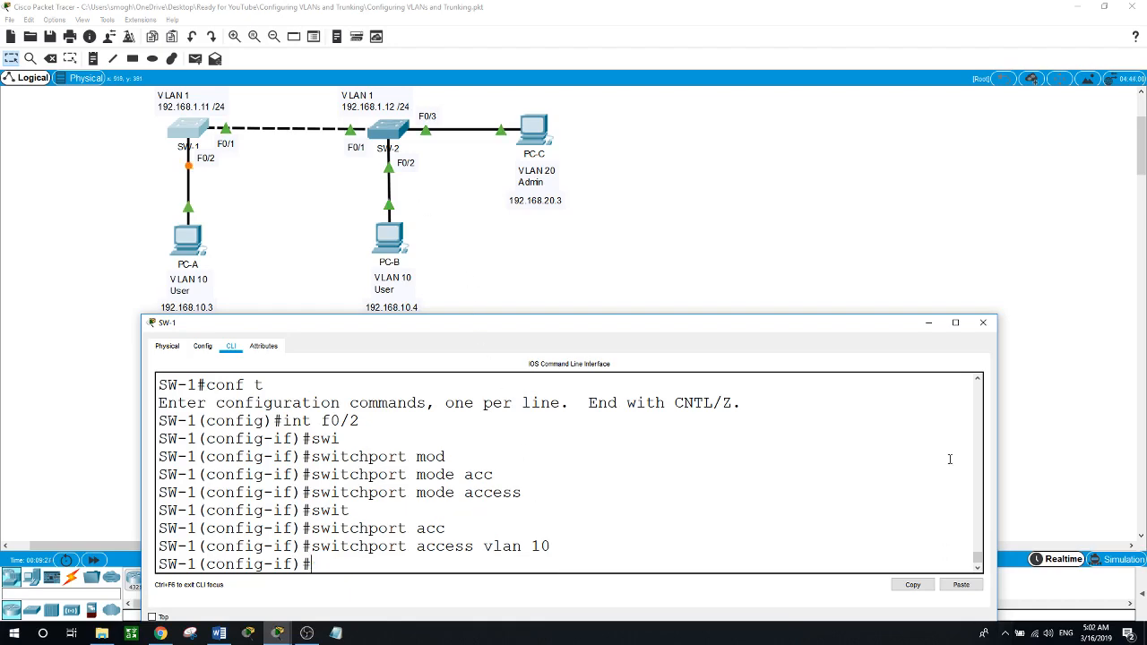
Return to the command line of SW-2 and enter interface configuration mode for F0/2.
left_click(394, 130)
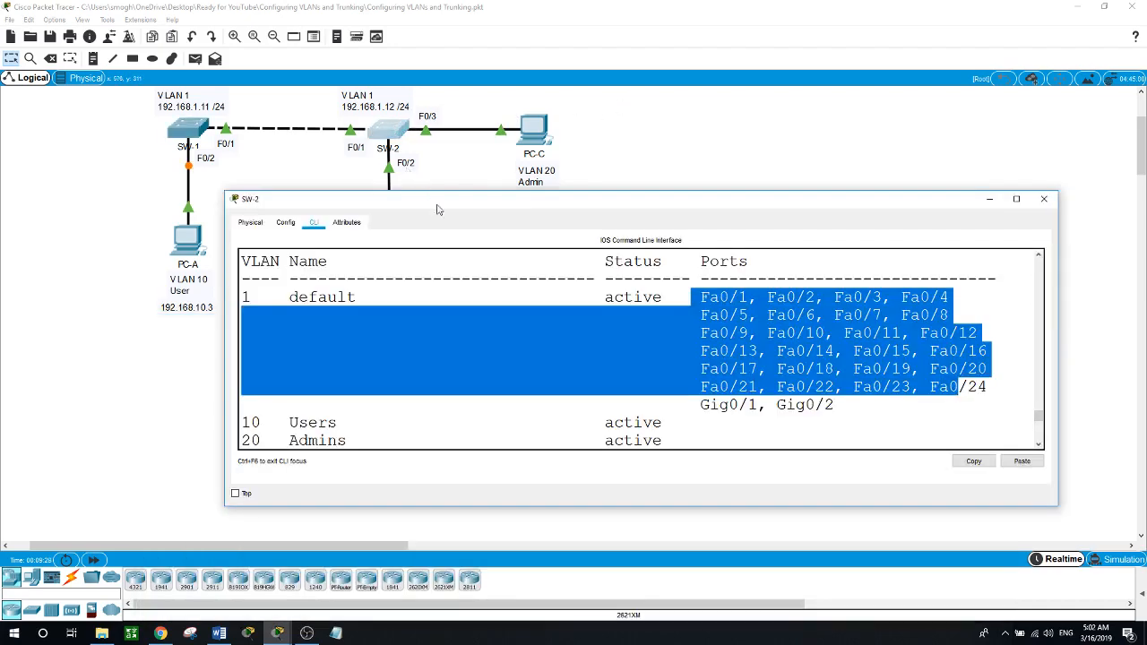
left_click(483, 446)
scroll(478, 440, "down", 9)
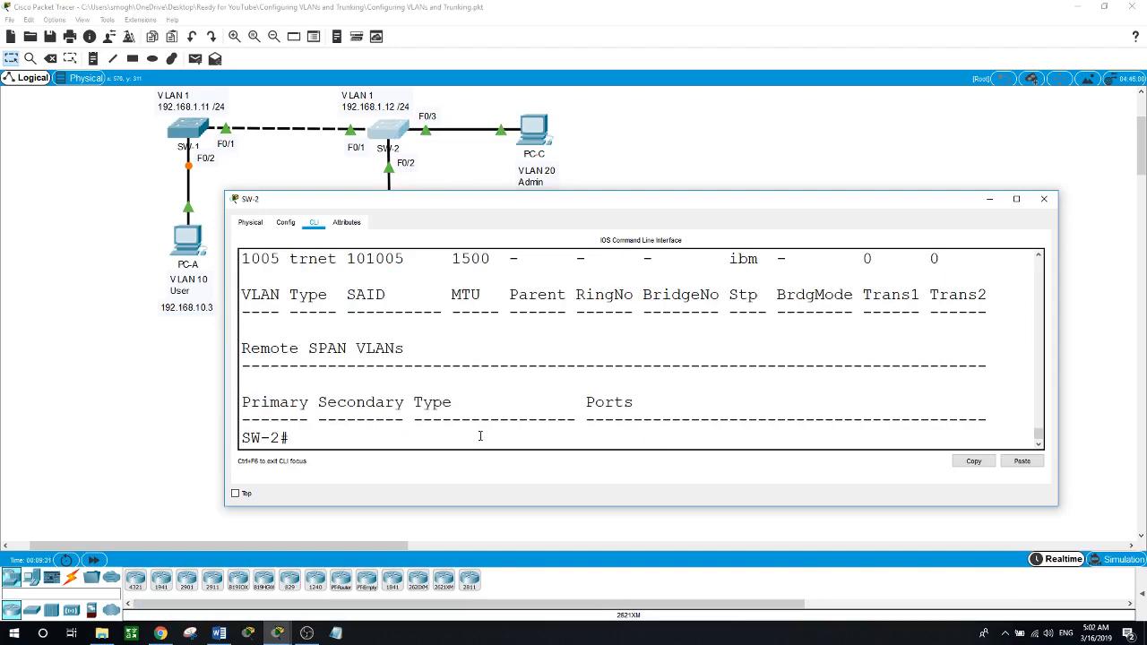
left_click_drag(496, 201, 487, 303)
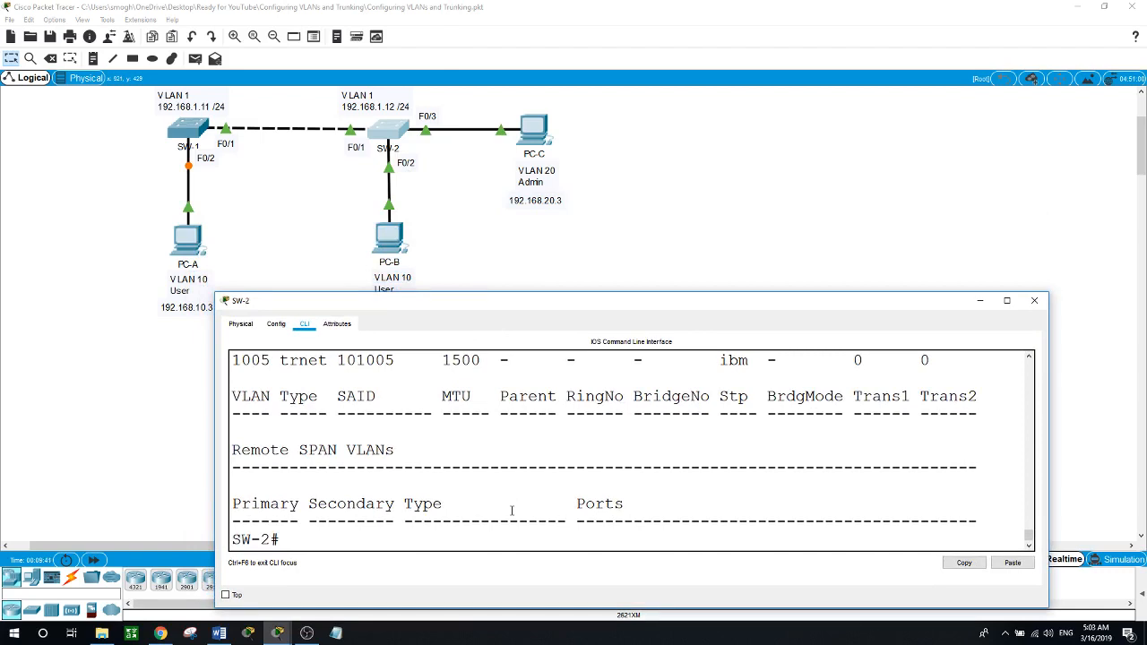
type("conf t")
key("Return")
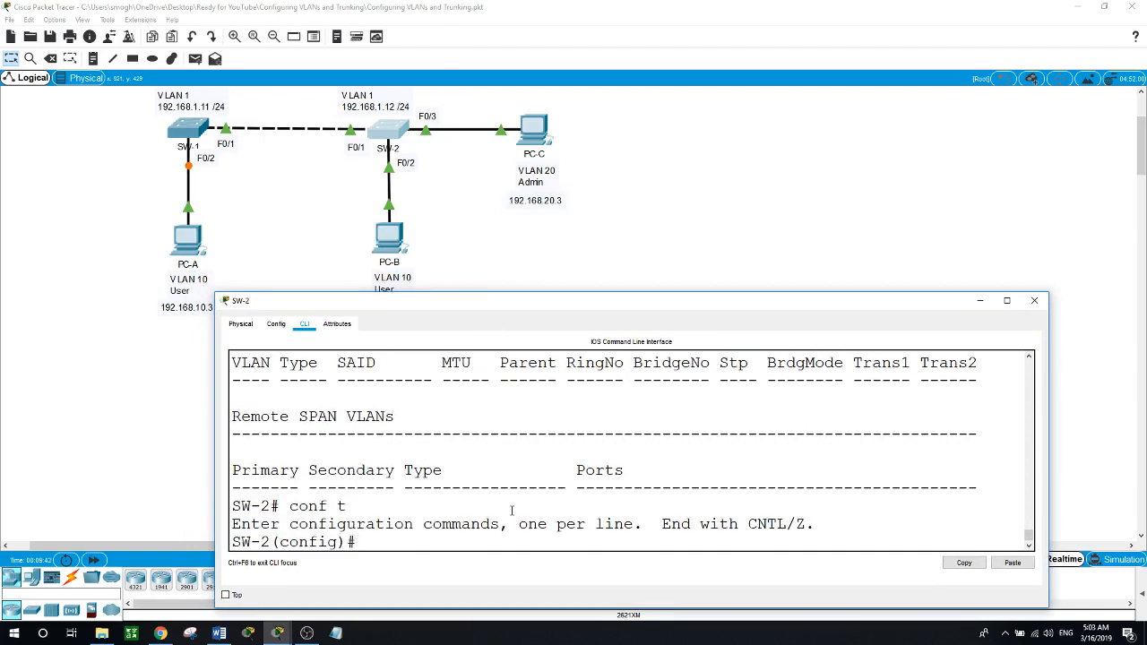
type("int f0/")
type("2")
key("Return")
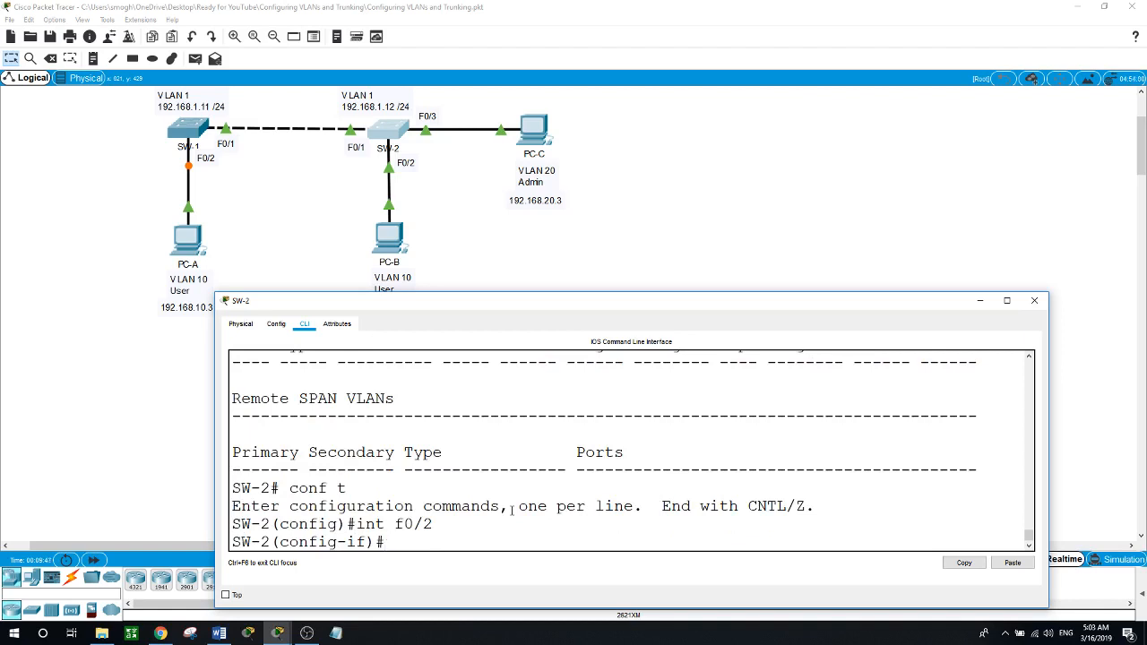
Set interface F0/2 on SW-2 to switchport access mode.
type("swit")
key("Tab")
type("mod")
key("Tab")
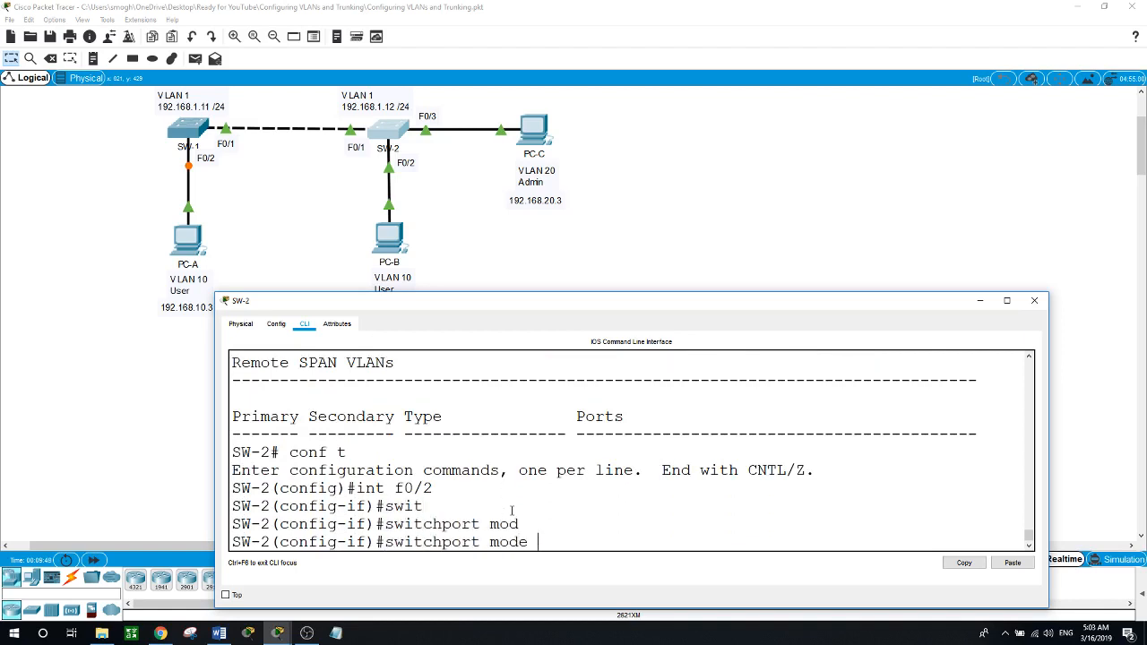
type("acc")
key("Tab")
key("Return")
Assign access port F0/2 on SW-2 to VLAN 10.
type("swi")
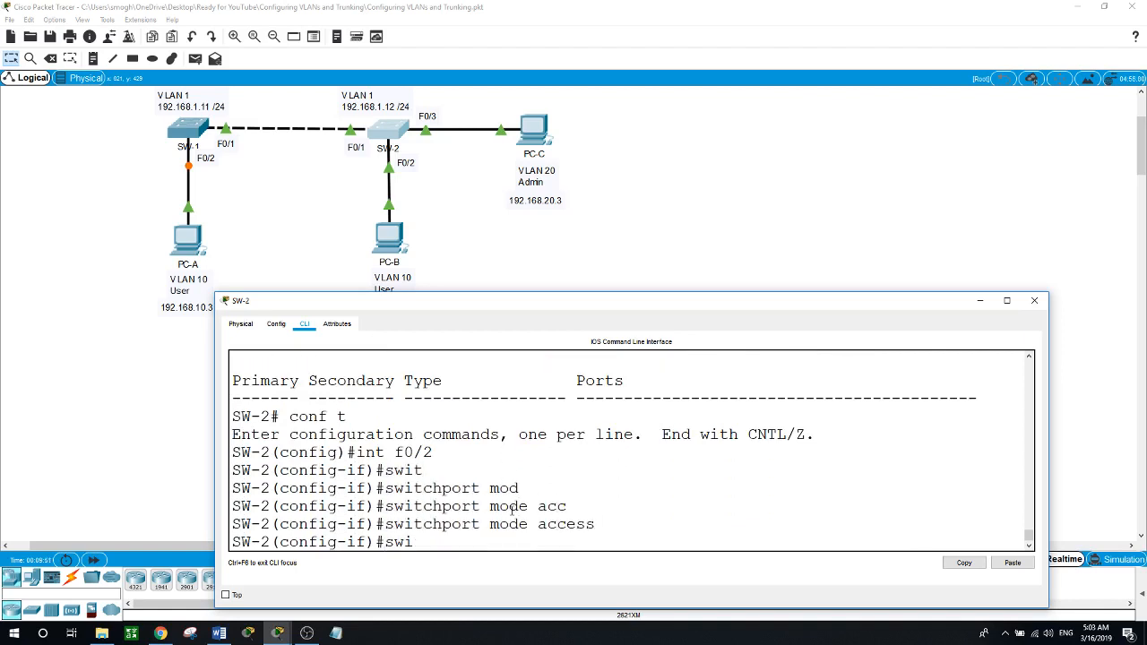
key("Tab")
type("ac")
key("Tab")
type("vl")
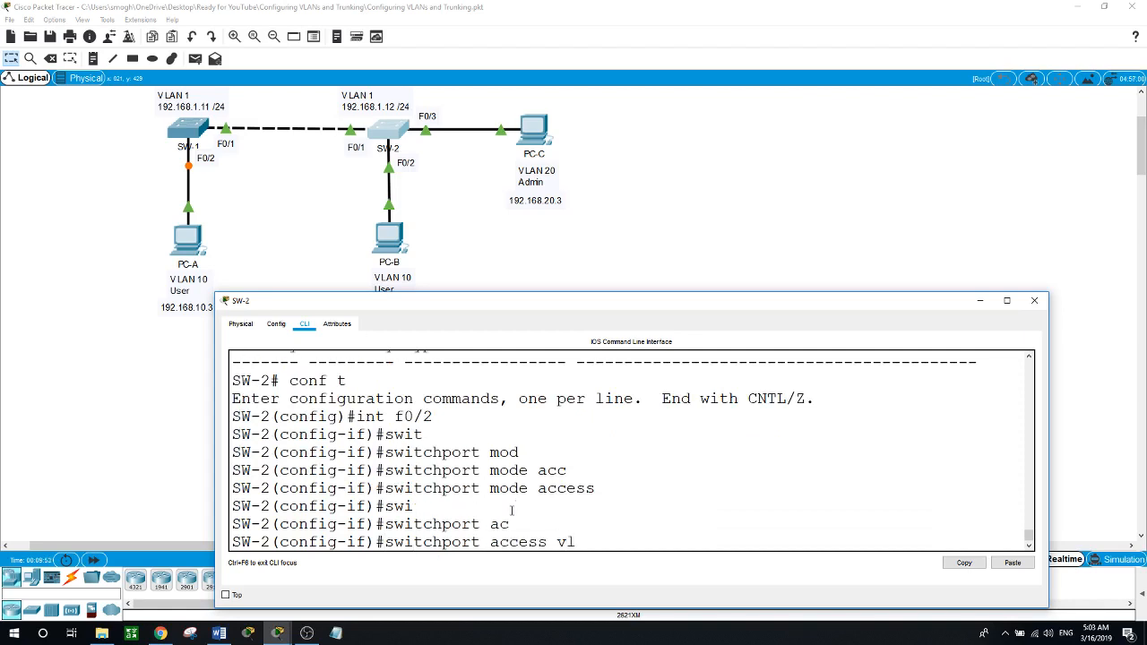
key("Tab")
type("10")
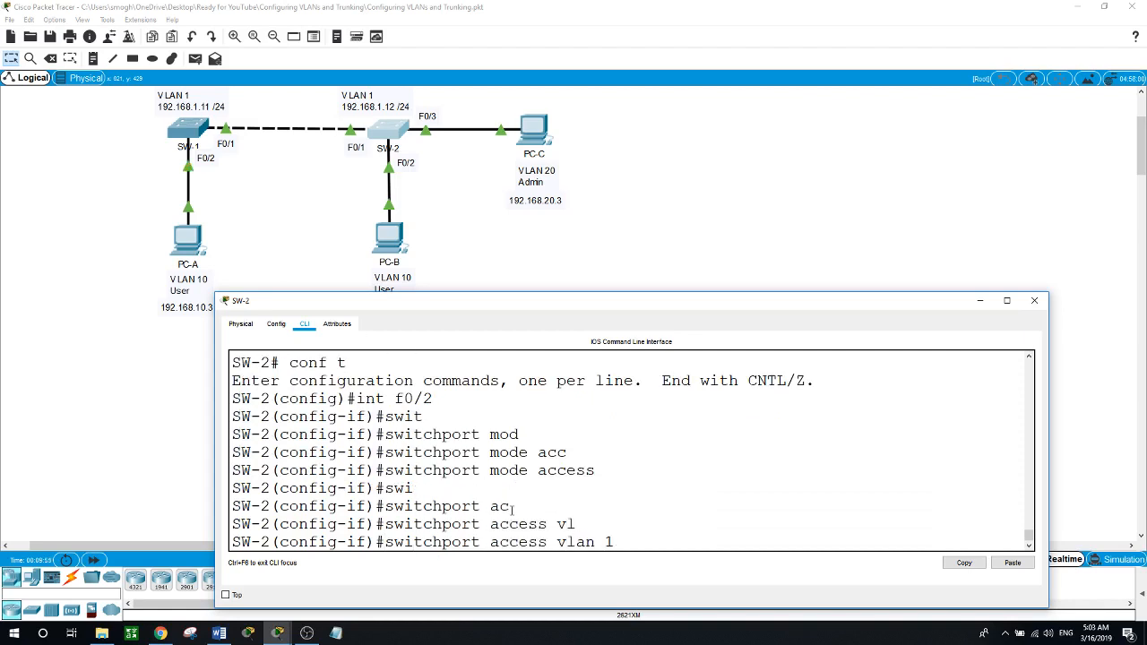
key("Return")
Switch to interface F0/3 on SW-2 and set it to switchport access mode.
type("int f")
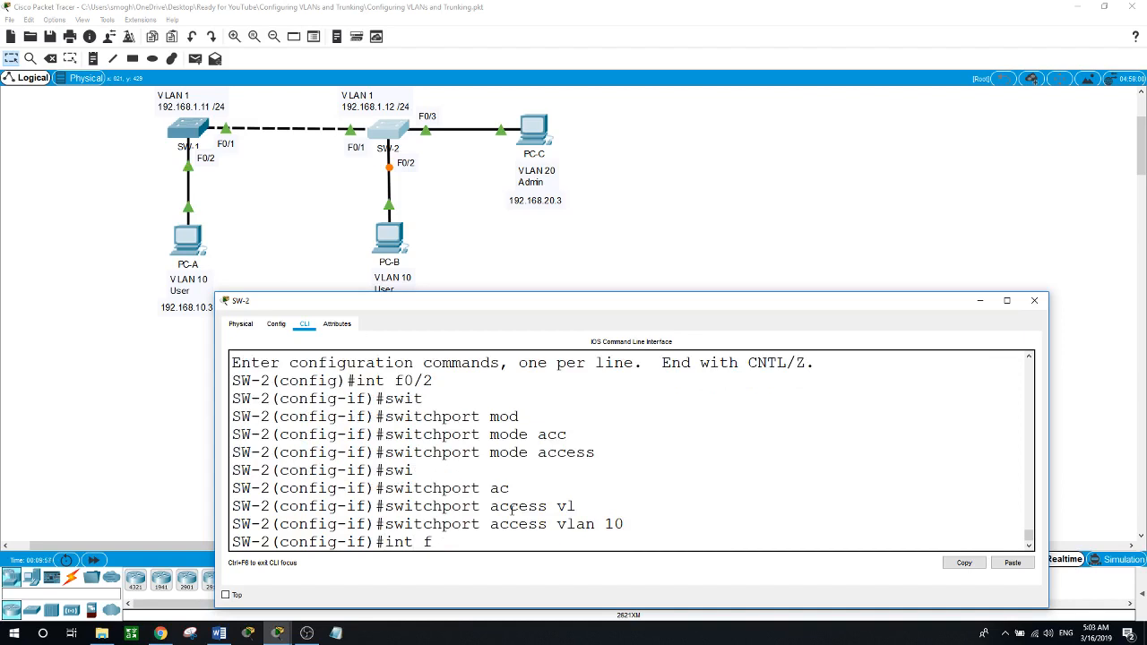
type("0/3")
key("Return")
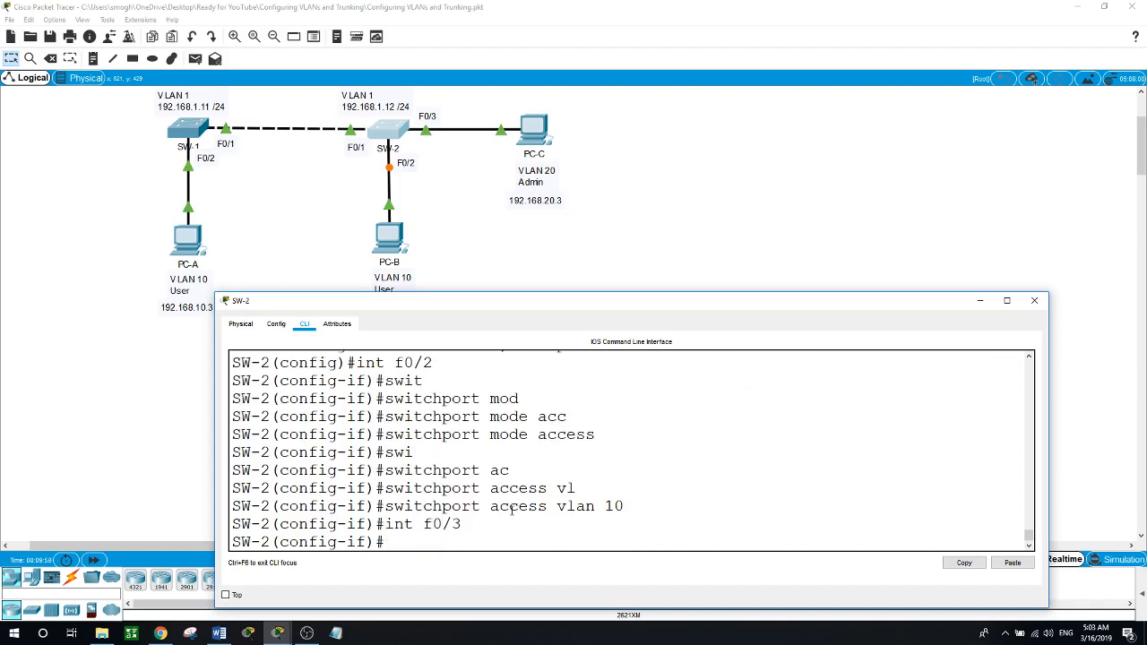
type("swi")
key("Tab")
type("mod")
key("Tab")
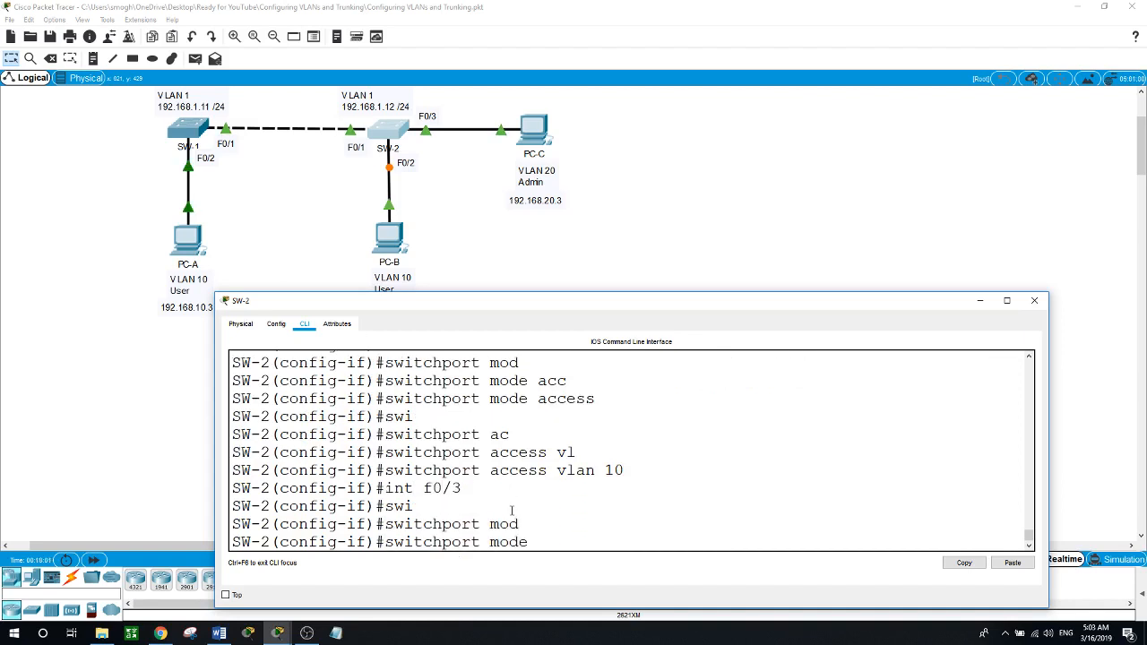
type("ac")
key("Tab")
key("Return")
Assign access port F0/3 on SW-2 to VLAN 20.
type("swi")
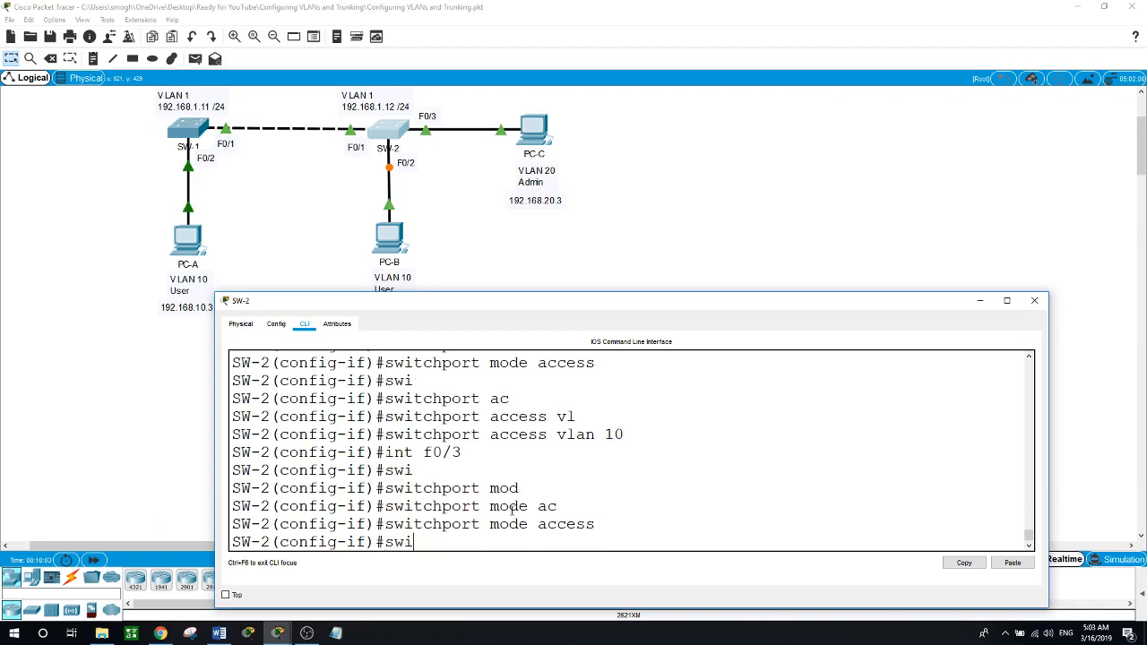
key("Tab")
type("ac")
key("Tab")
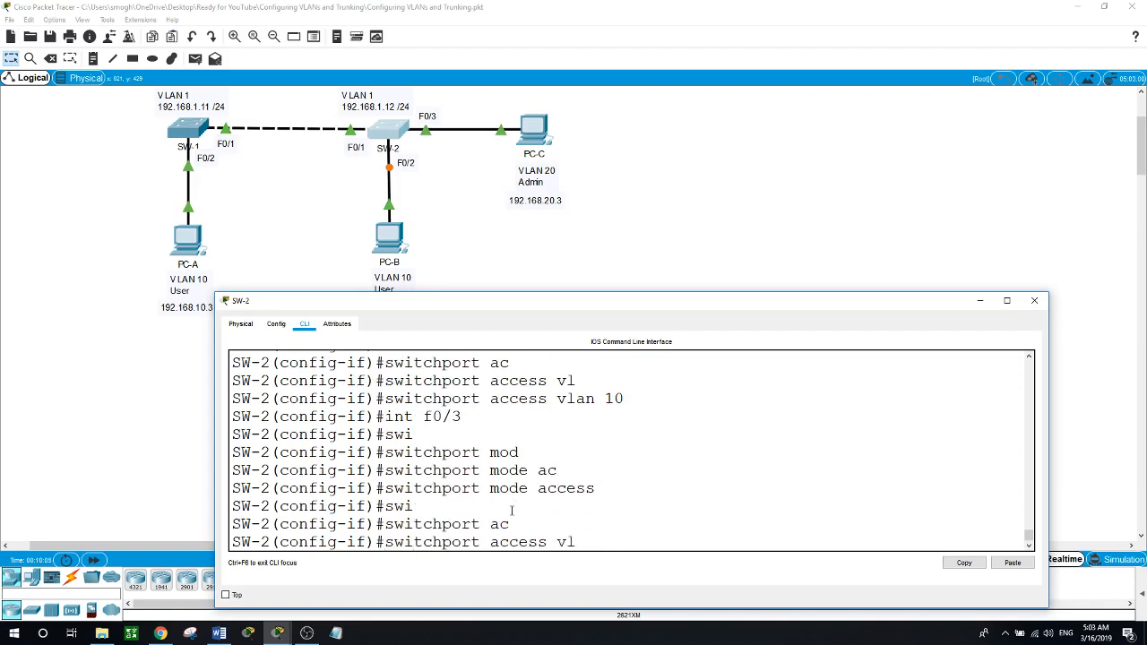
type("vl")
key("Tab")
type("20")
key("Return")
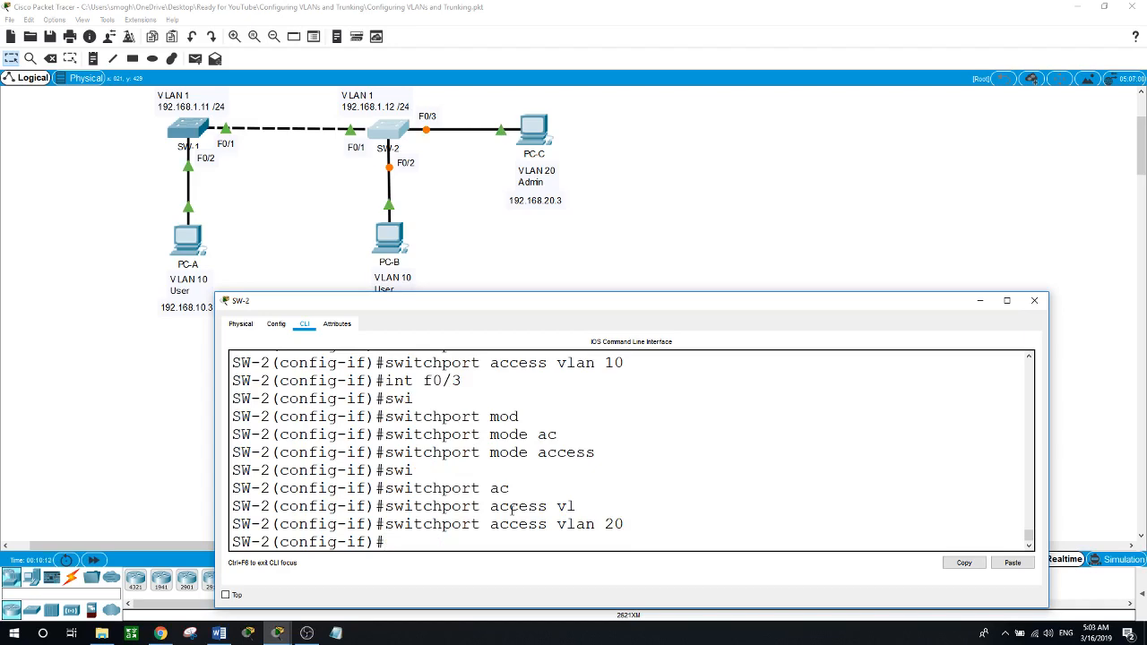
On SW-1, remove the IP address from interface VLAN 1 and return to global configuration mode.
left_click(302, 268)
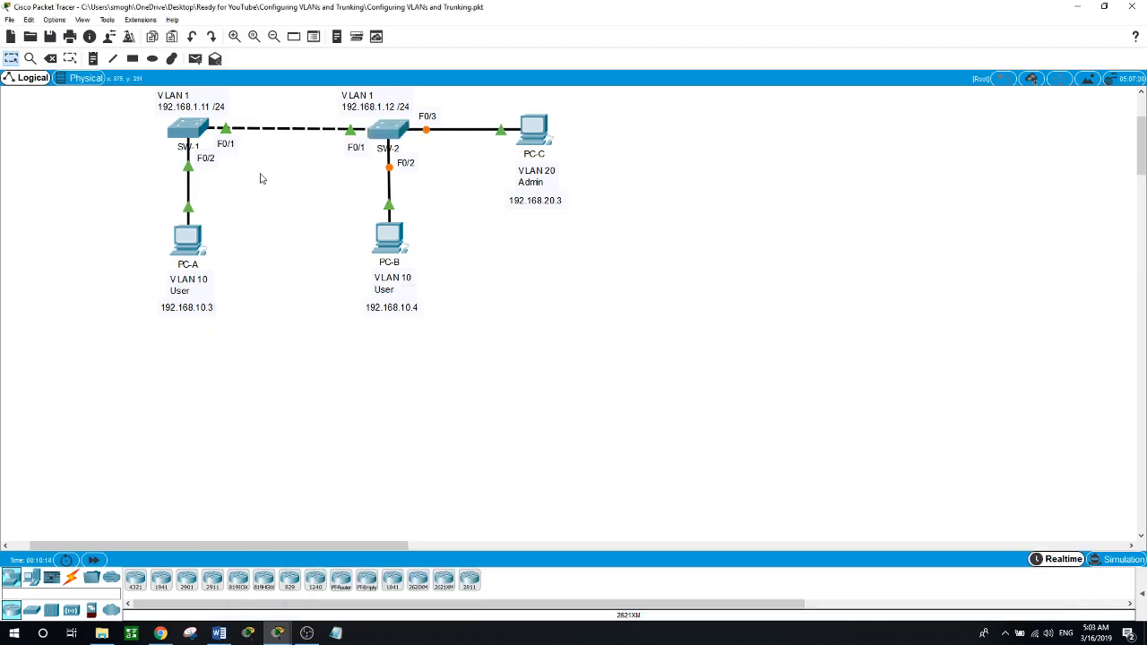
left_click(190, 130)
mouse_move(325, 332)
left_mouse_down()
mouse_move(331, 315)
mouse_move(326, 331)
left_mouse_up()
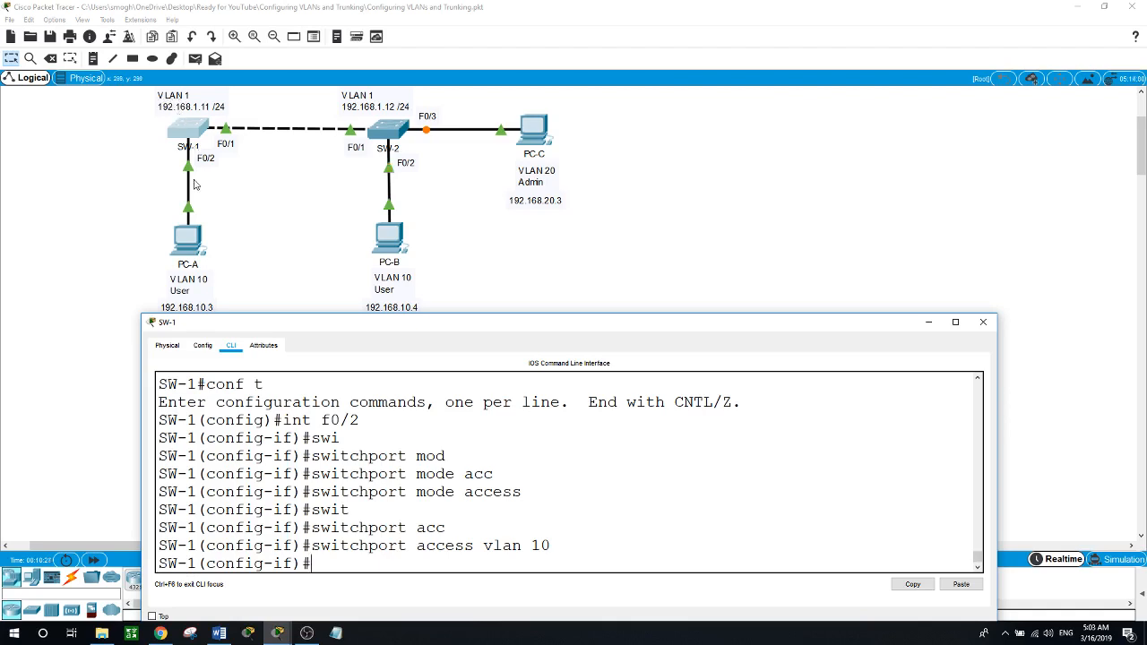
left_click_drag(322, 329, 317, 337)
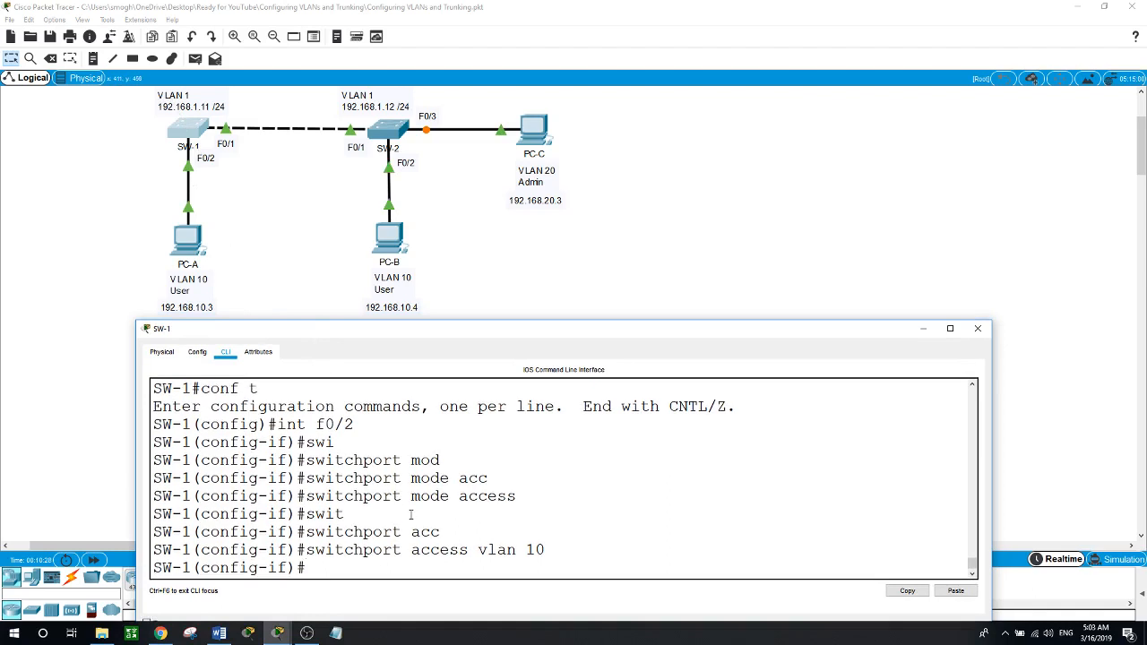
type("exit")
key("Return")
key("Return")
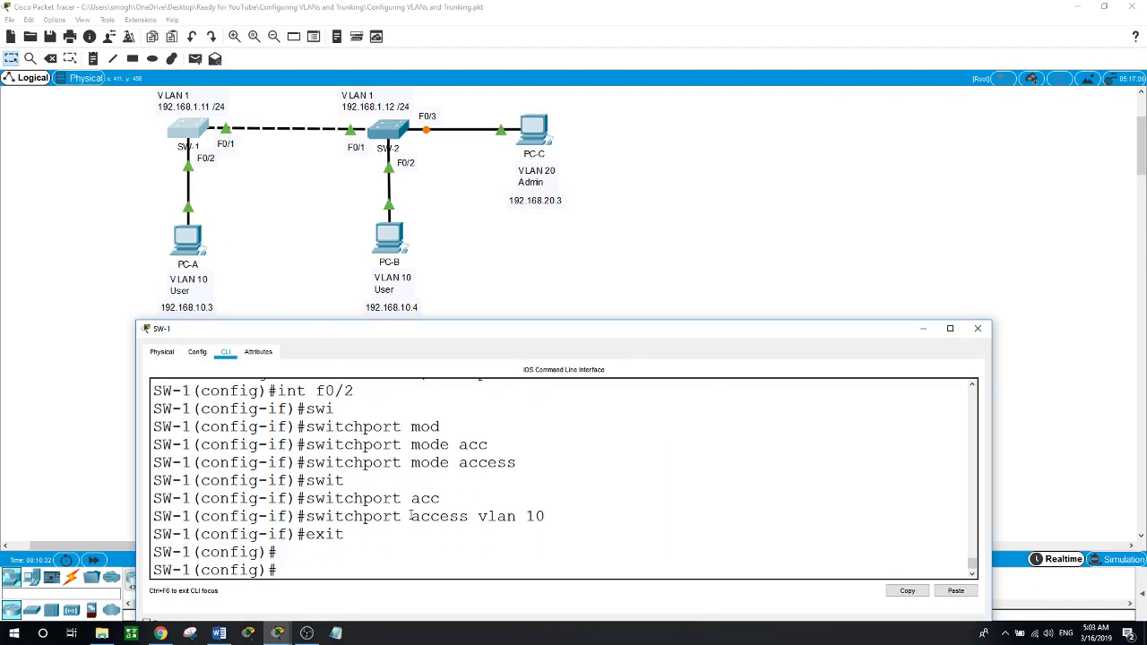
type("int vlan 1")
key("Return")
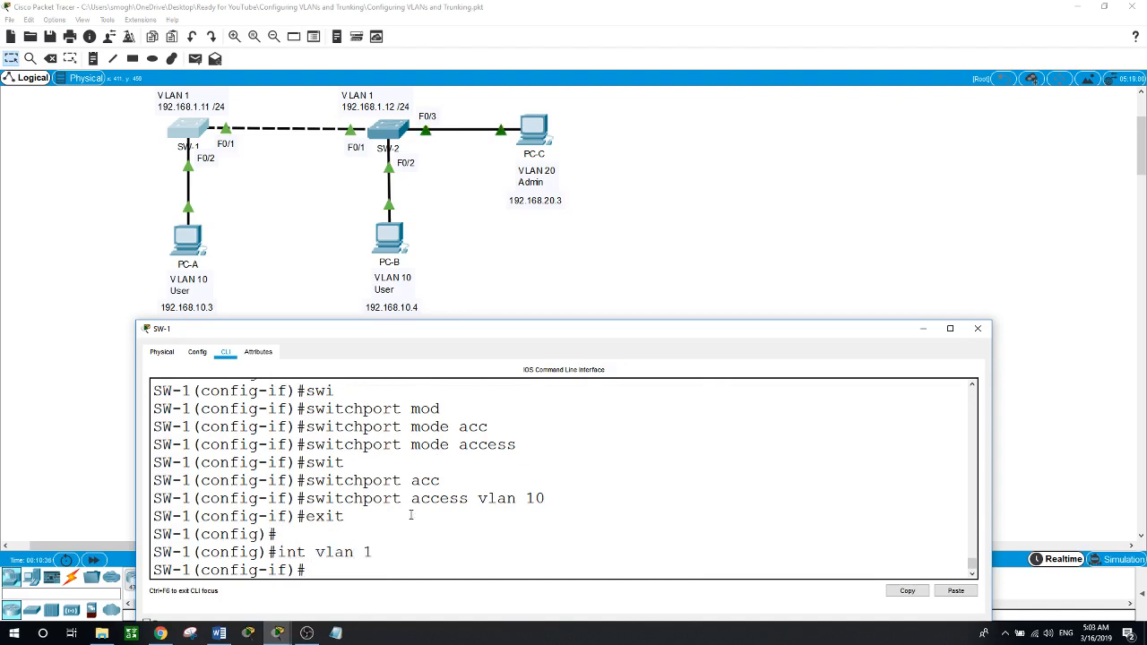
type("no ip address")
key("Return")
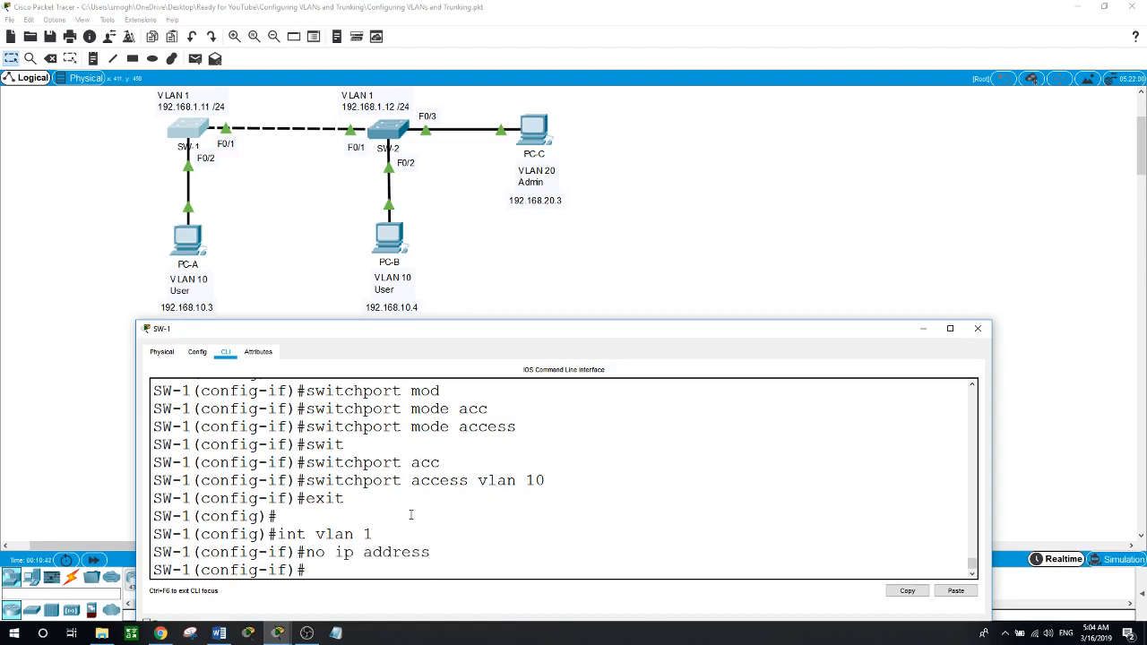
type("exit")
key("Return")
Create interface VLAN 99 on SW-1 and assign it IP address 192.168.1.11 with mask 255.255.255.0.
type("int vlan 99")
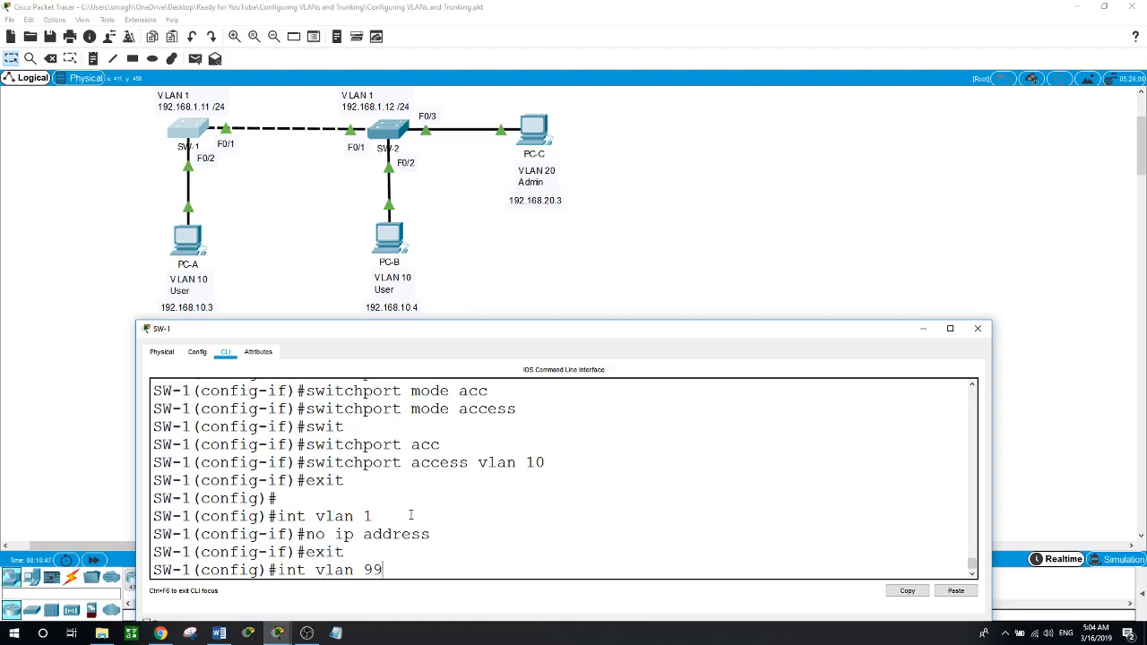
key("Return")
key("Return")
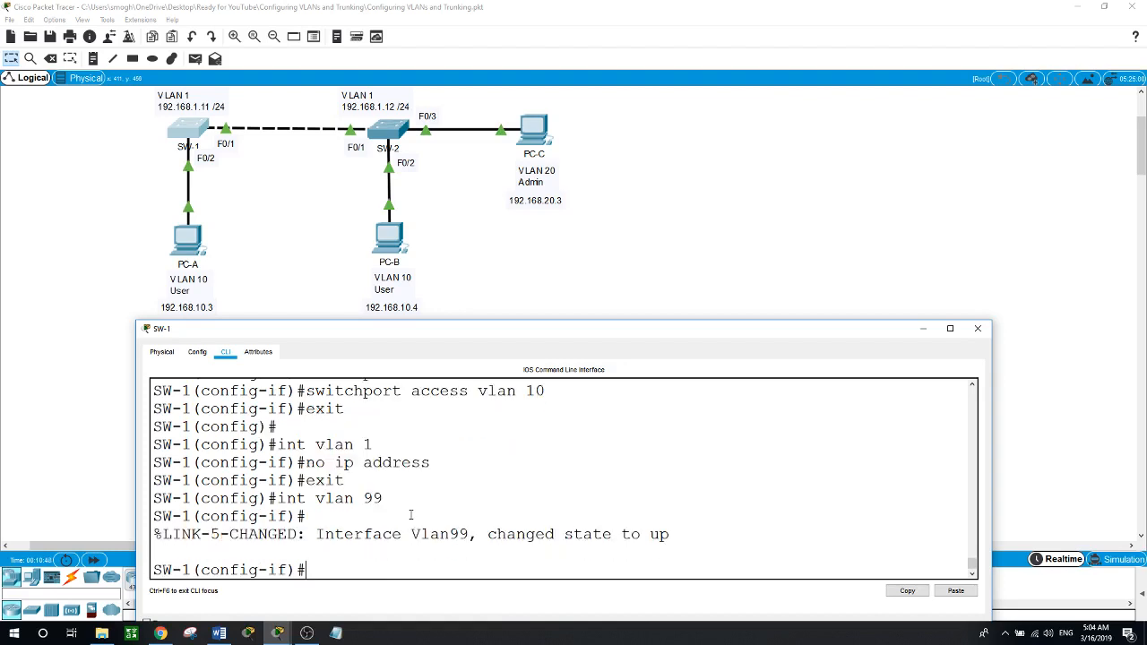
type("ip address 192.168.1.0")
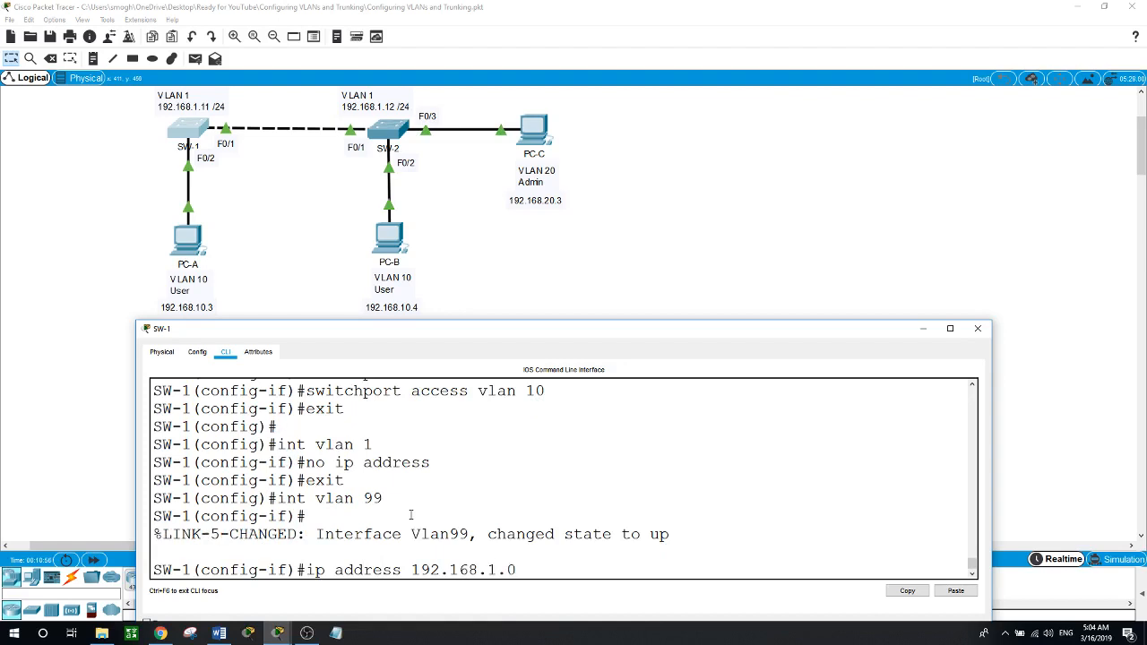
key("BackSpace")
key("BackSpace")
key("BackSpace")
type(".1.11 255.255.255.0")
key("Return")
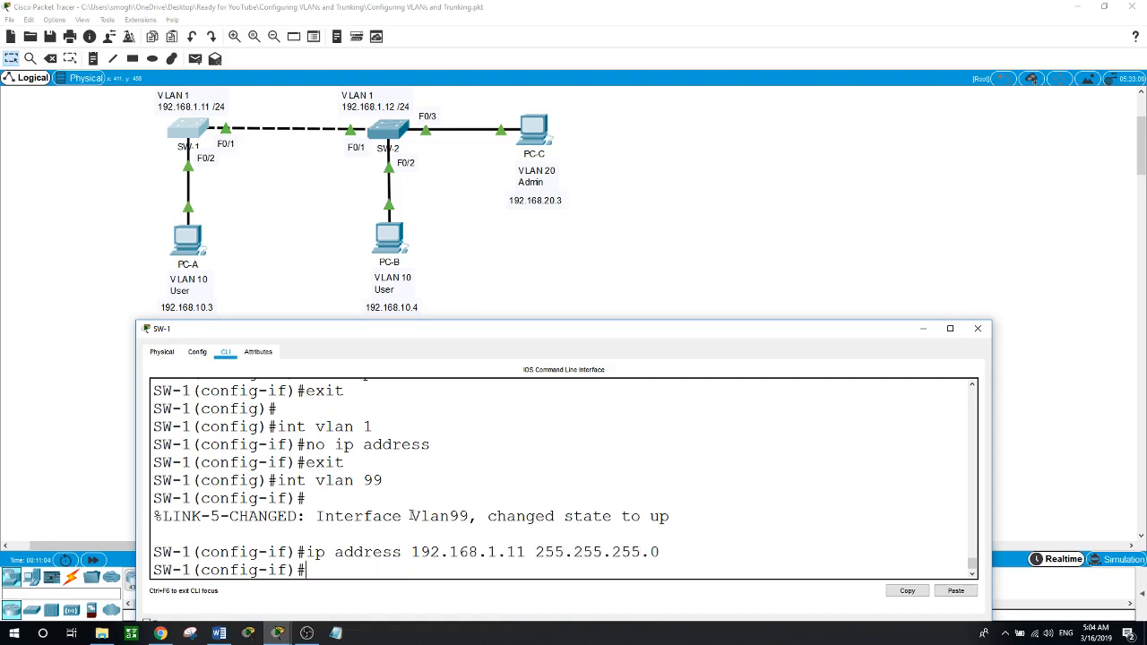
Enable the VLAN 99 interface on SW-1 with no shut and leave configuration mode.
type("no shut")
key("Return")
key("Return")
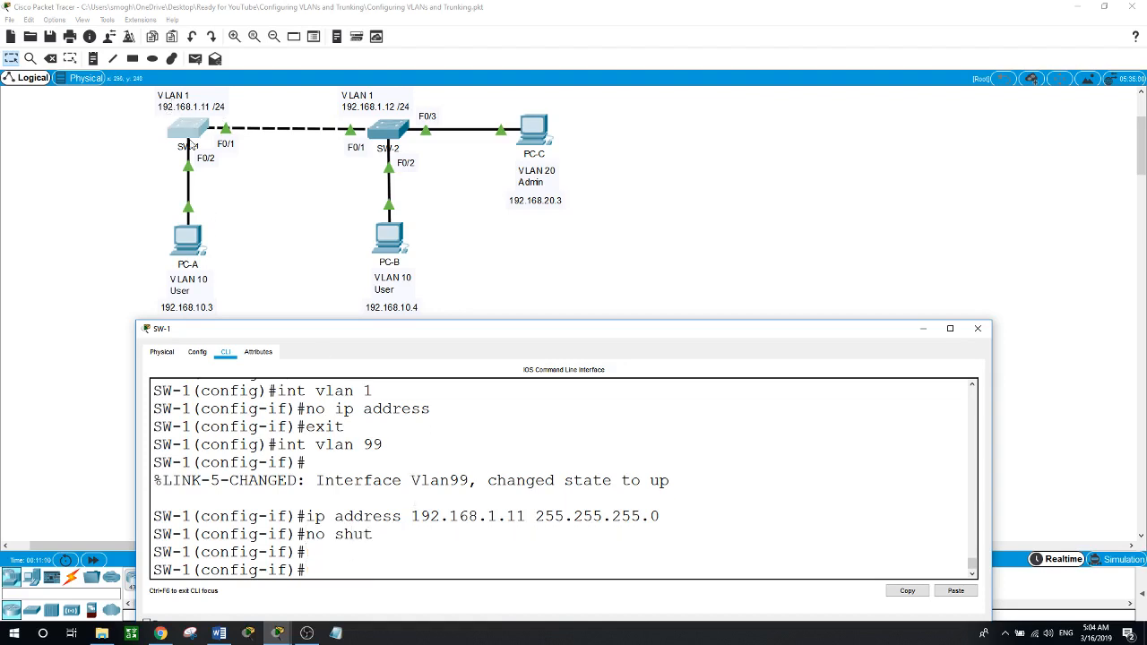
type("exit")
key("Return")
type("exit")
key("Return")
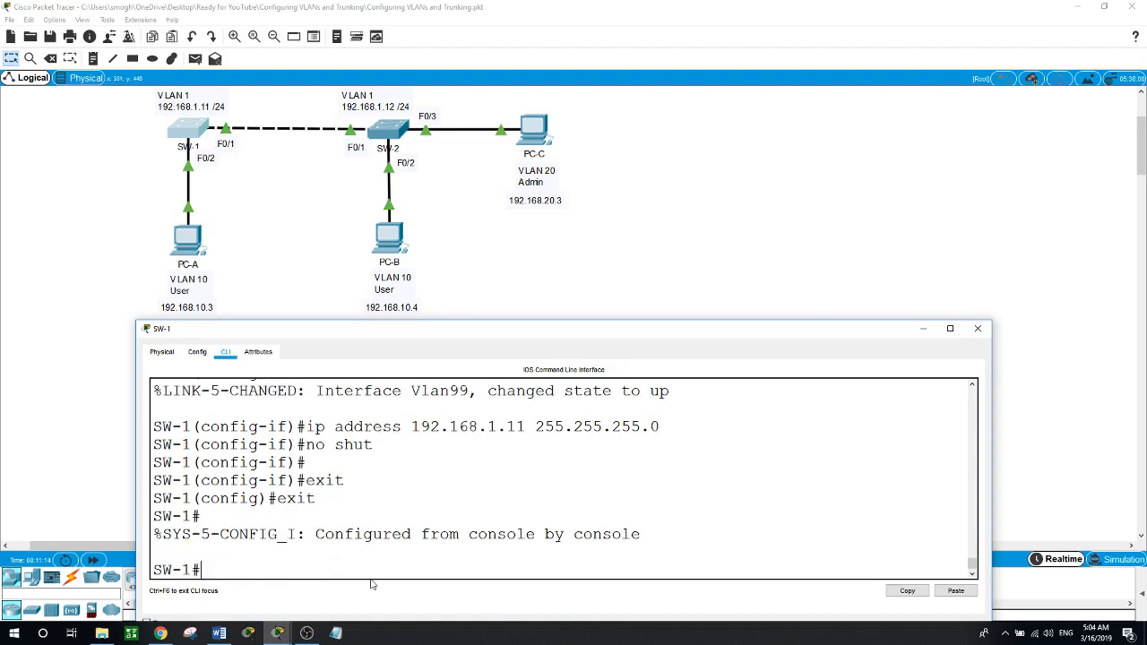
Display the brief IP interface summary on SW-1 and examine the Vlan1 and Vlan99 entries.
type("show ip int brief")
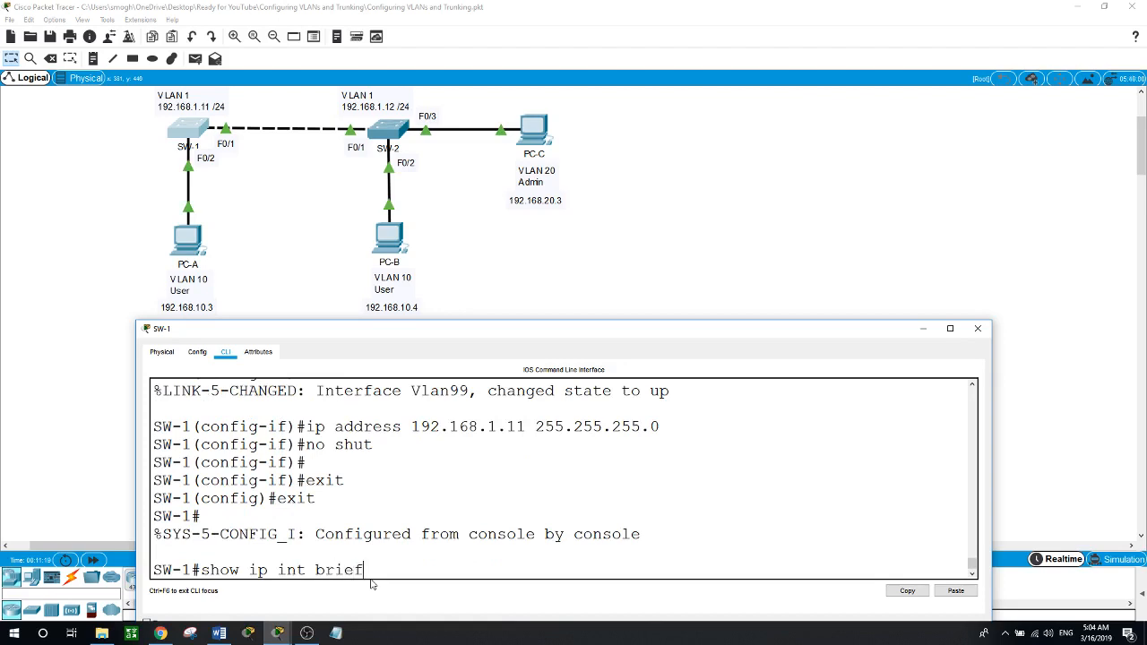
key("Return")
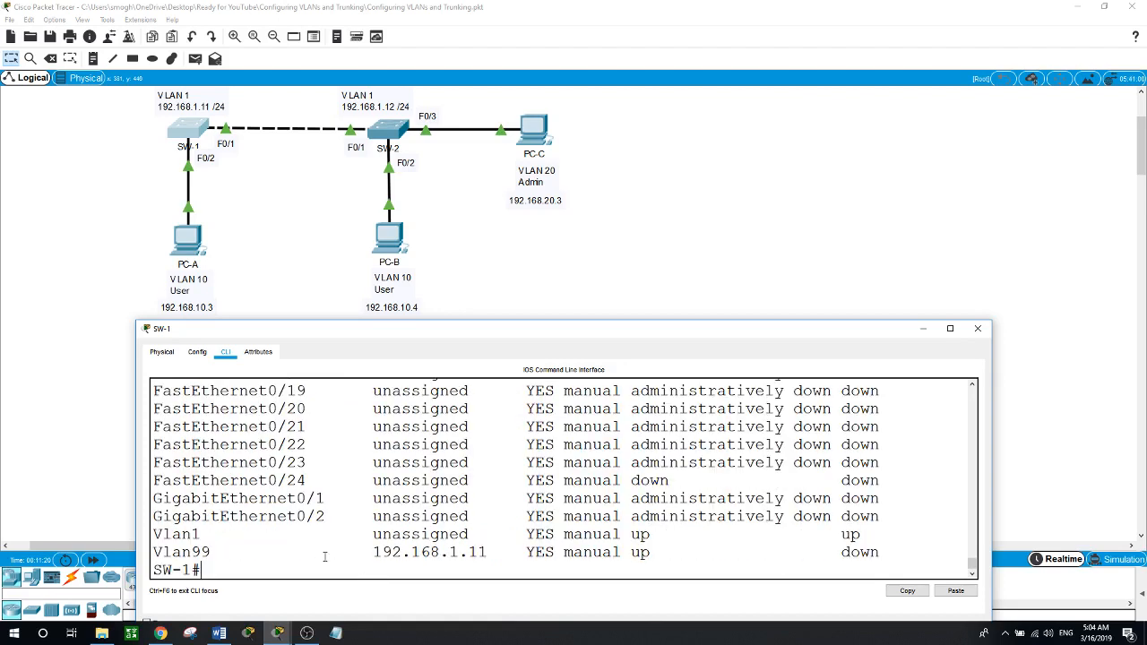
left_click_drag(155, 535, 865, 534)
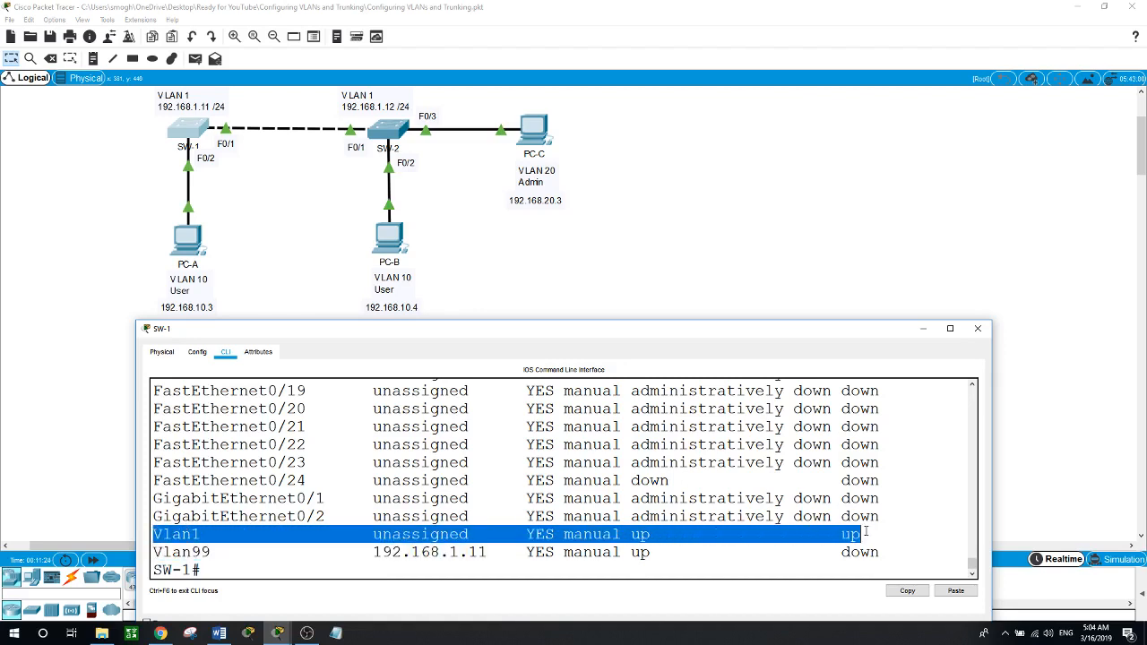
left_click_drag(163, 552, 851, 552)
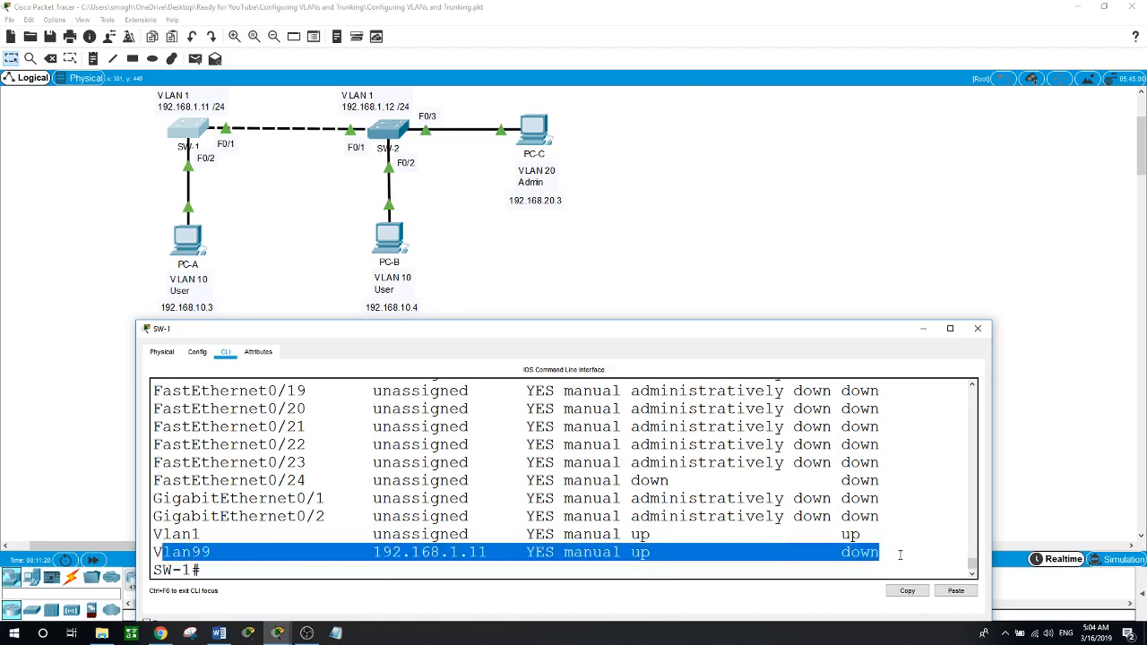
left_click(686, 557)
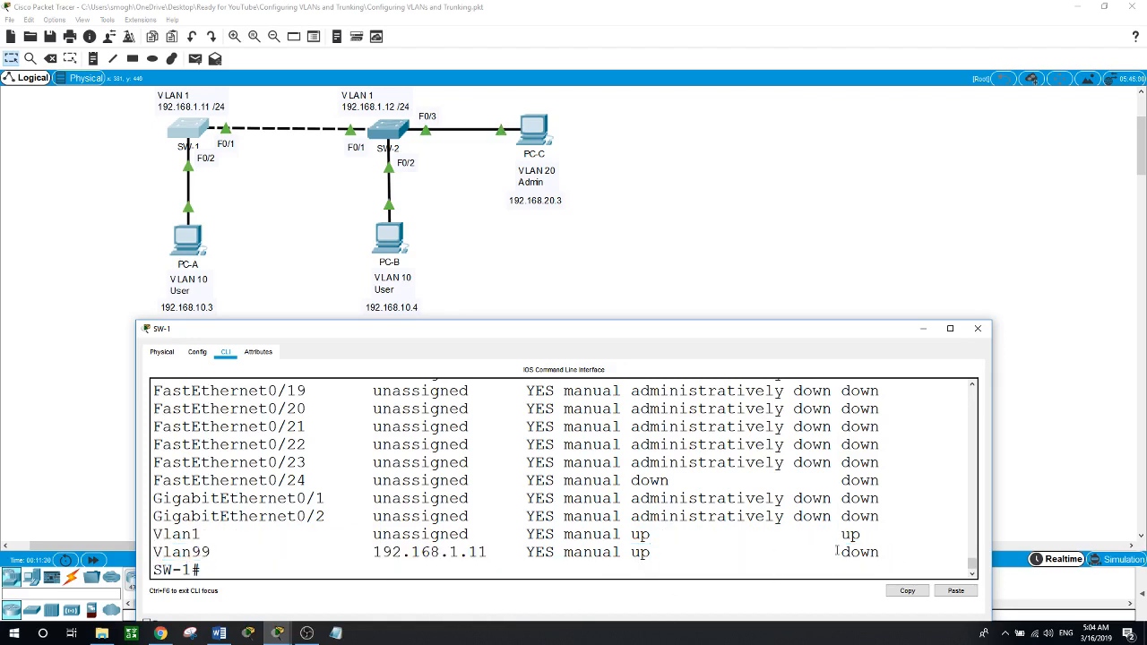
left_click_drag(837, 550, 885, 550)
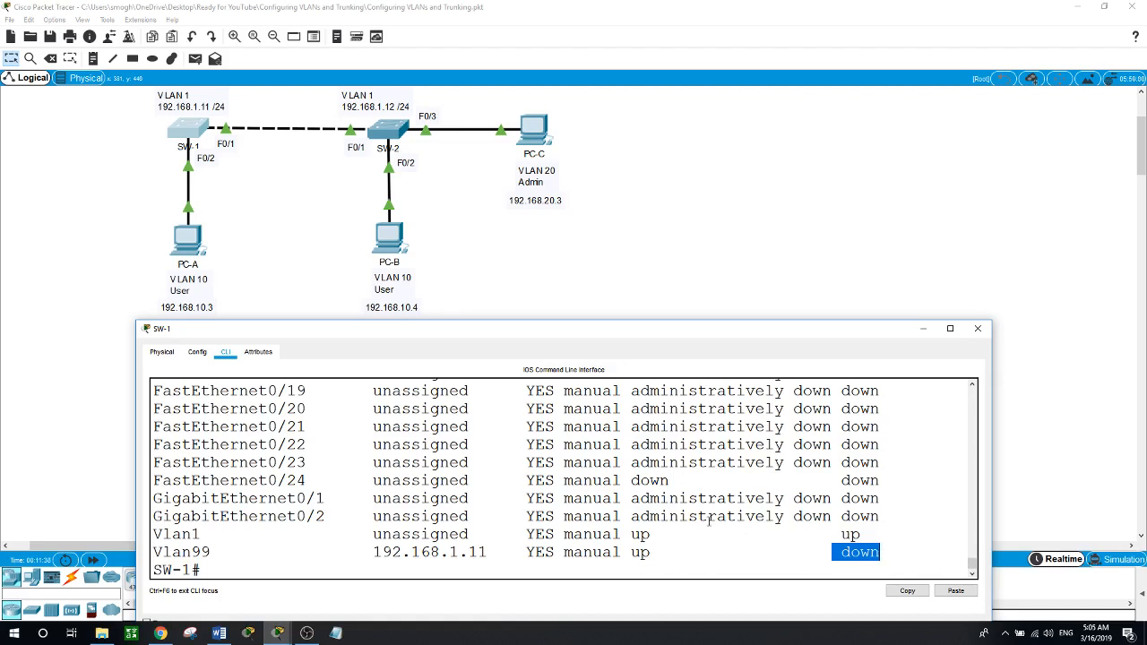
left_click(599, 242)
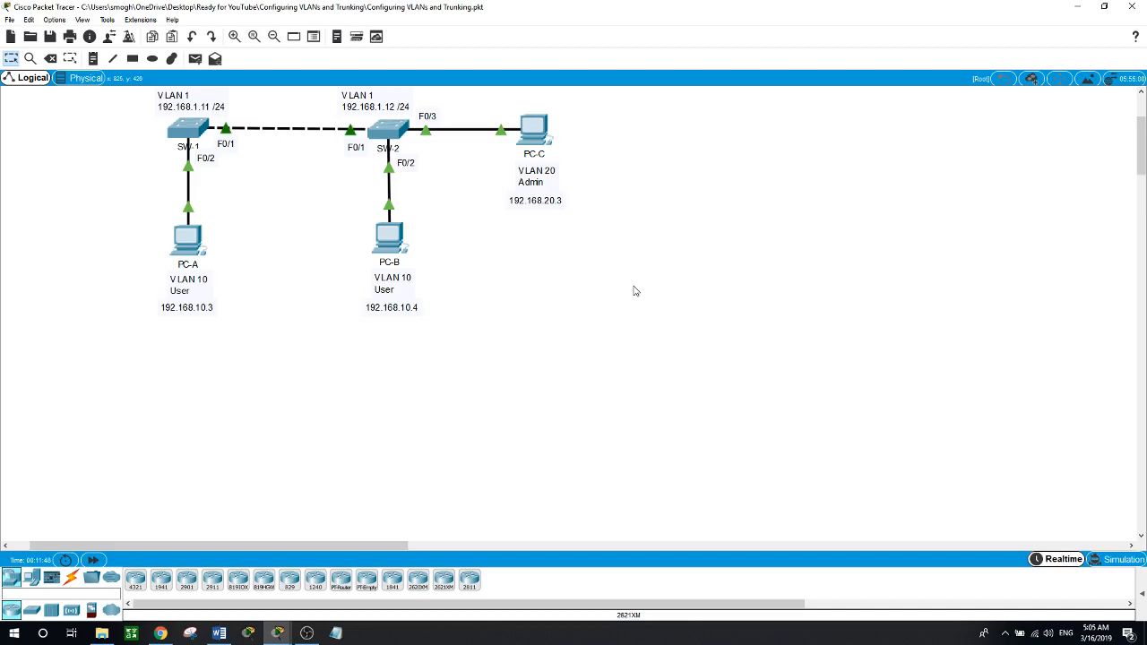
On SW-2, remove the IP address from interface VLAN 1 and return to global configuration mode.
left_click(392, 133)
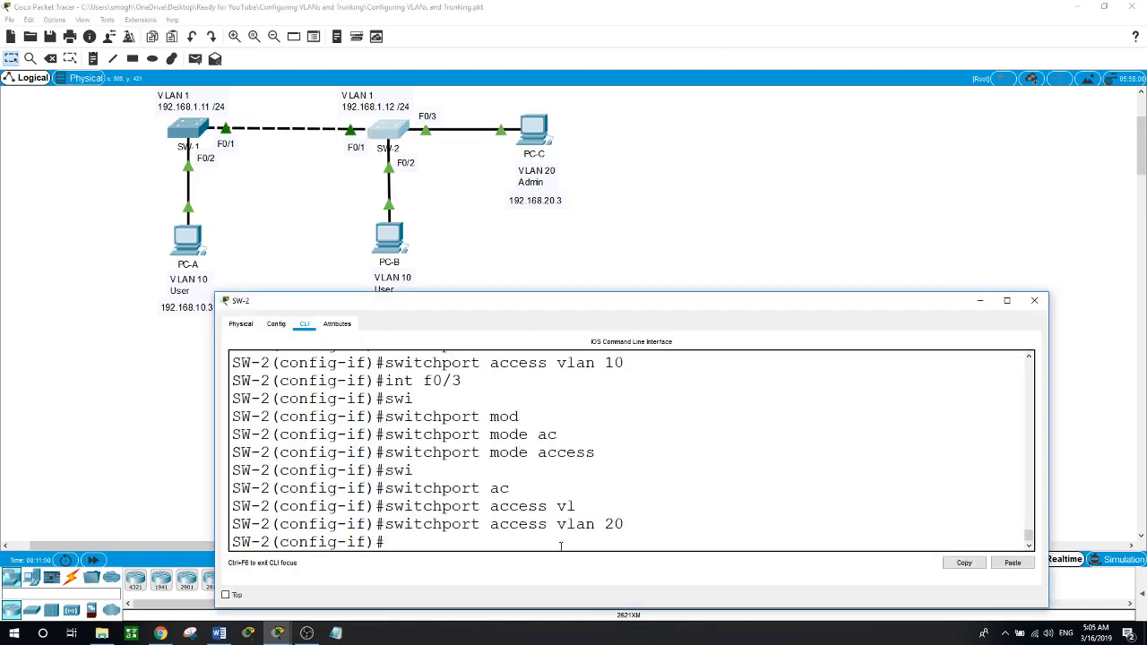
type("exit")
key("Return")
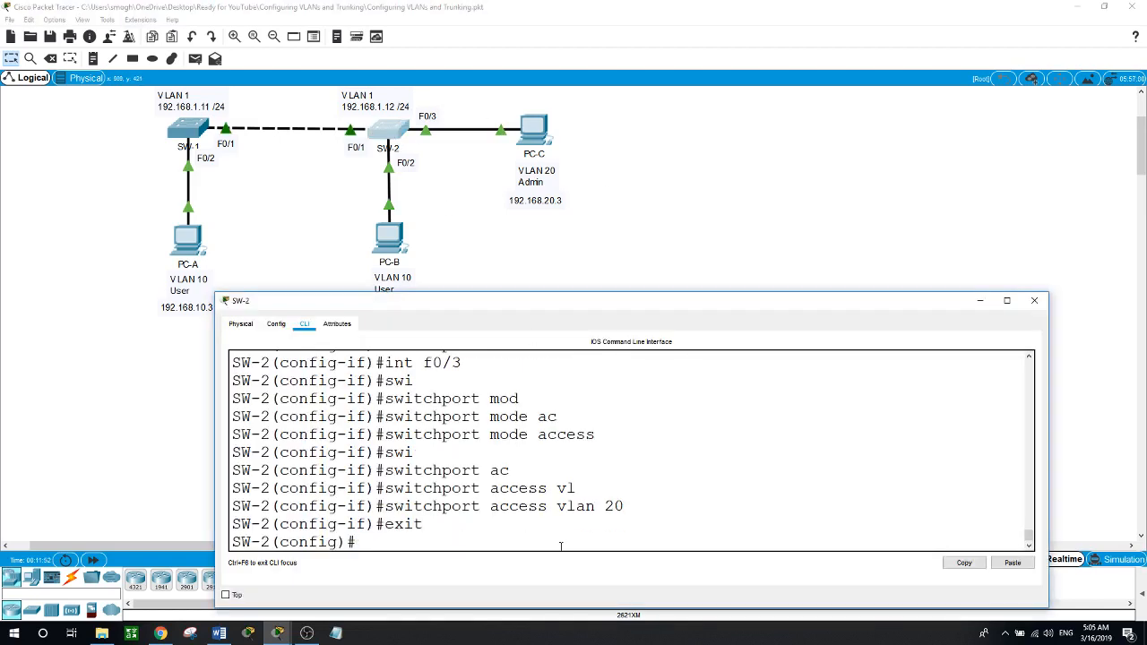
type("int vlan 1")
key("Return")
type("nfig-if)#no")
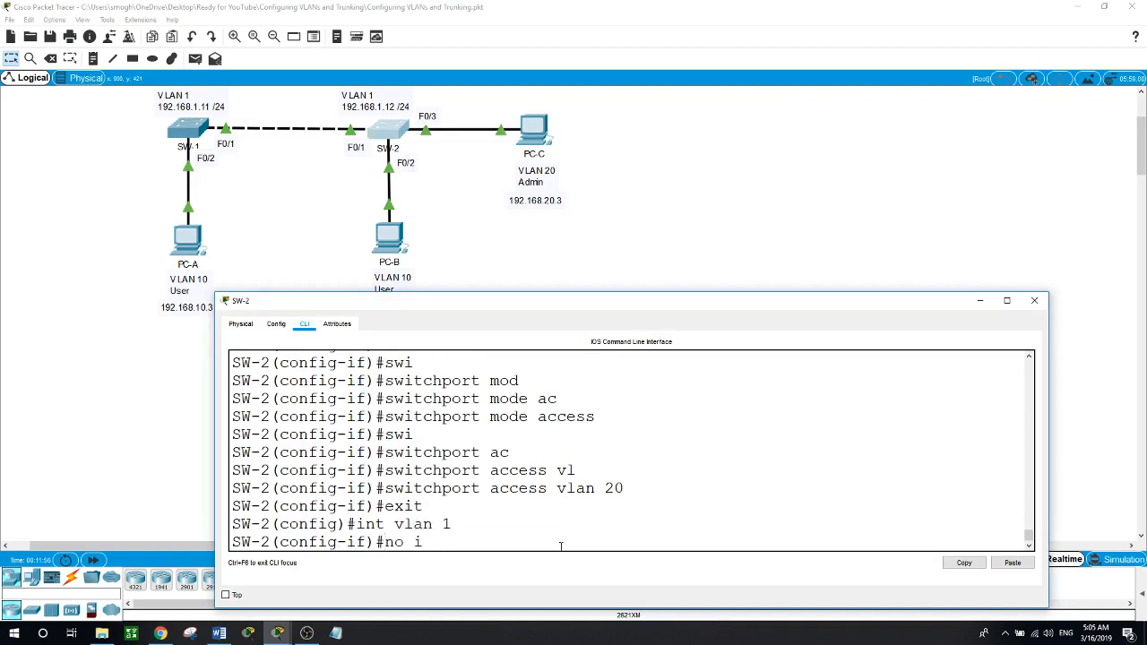
type("ip address")
key("Return")
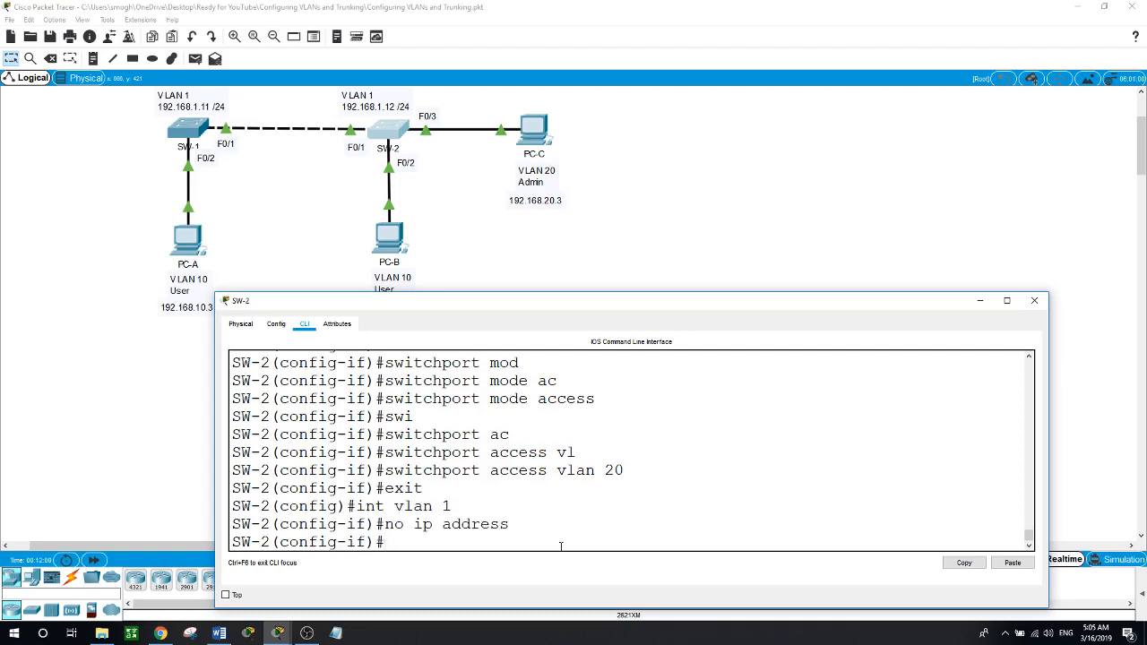
type("exit")
key("Return")
Create interface VLAN 99 on SW-2 and assign it IP address 192.168.1.12 with mask 255.255.255.0.
type("int vlan")
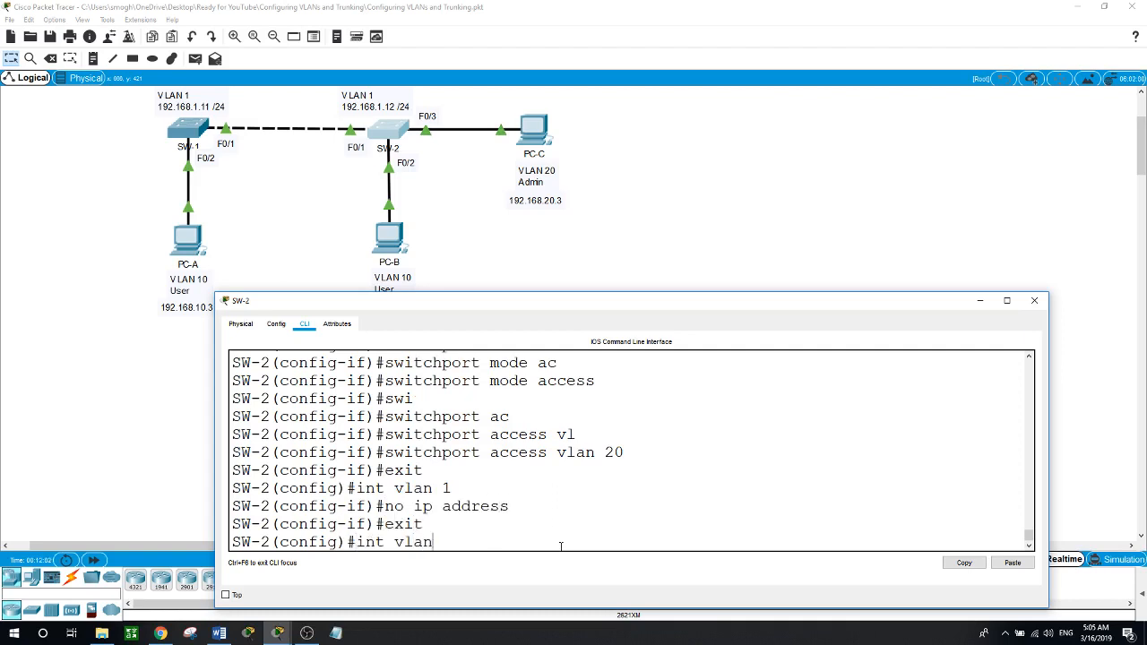
type(" 99")
key("Return")
type("i")
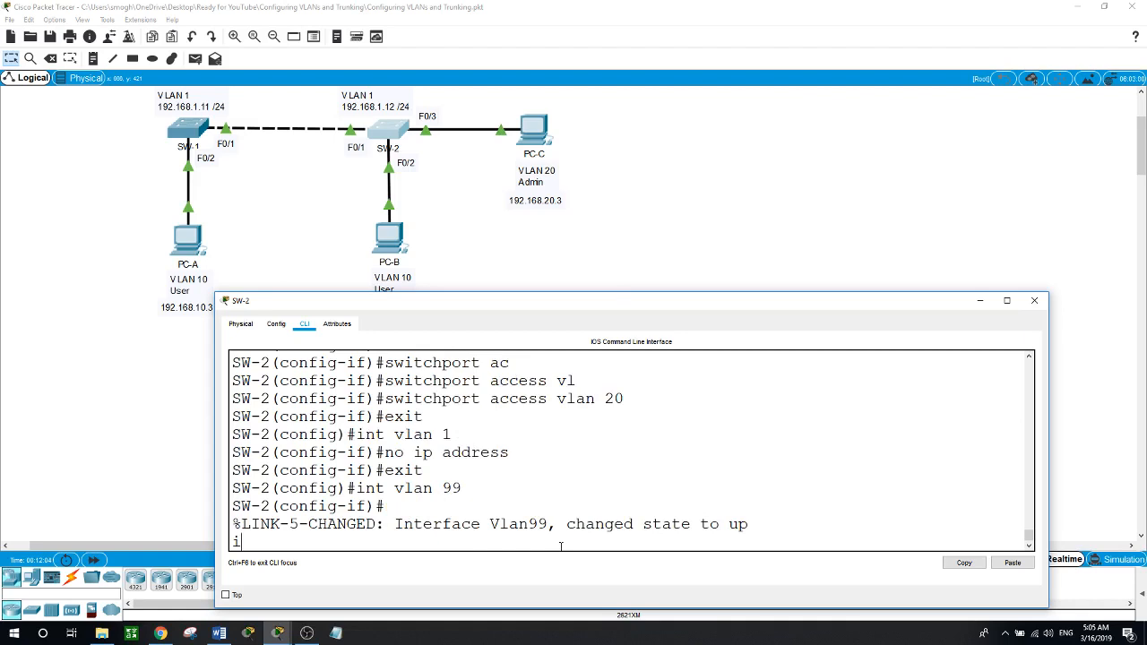
type("p ad")
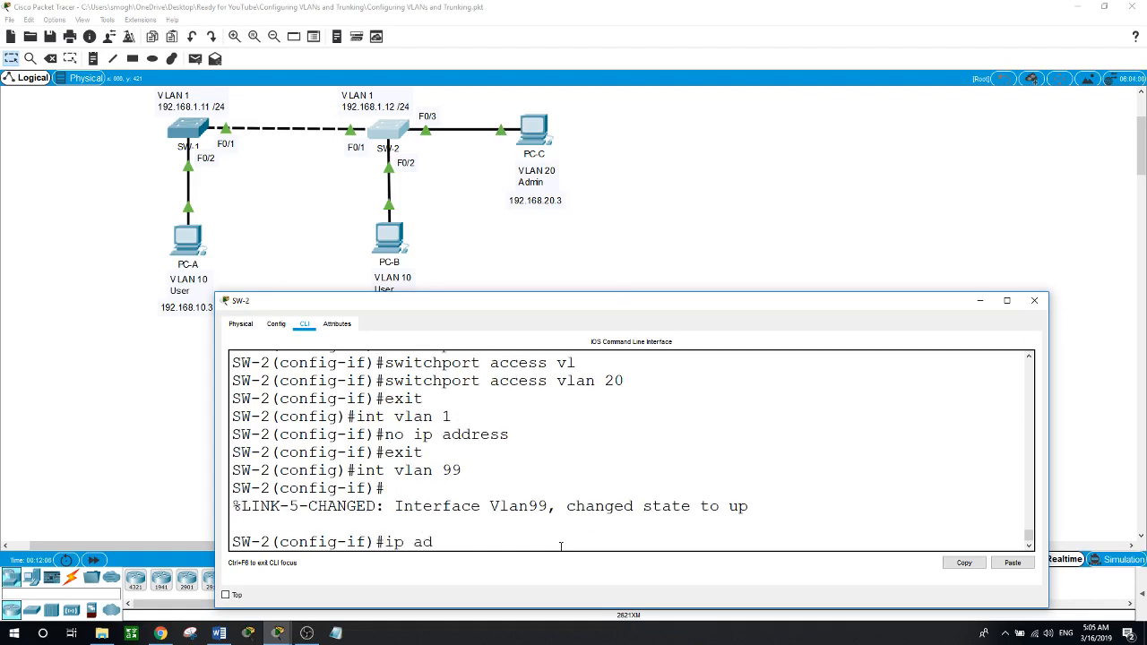
type("dress 192.168.1.12 255.255.255.0")
key("Return")
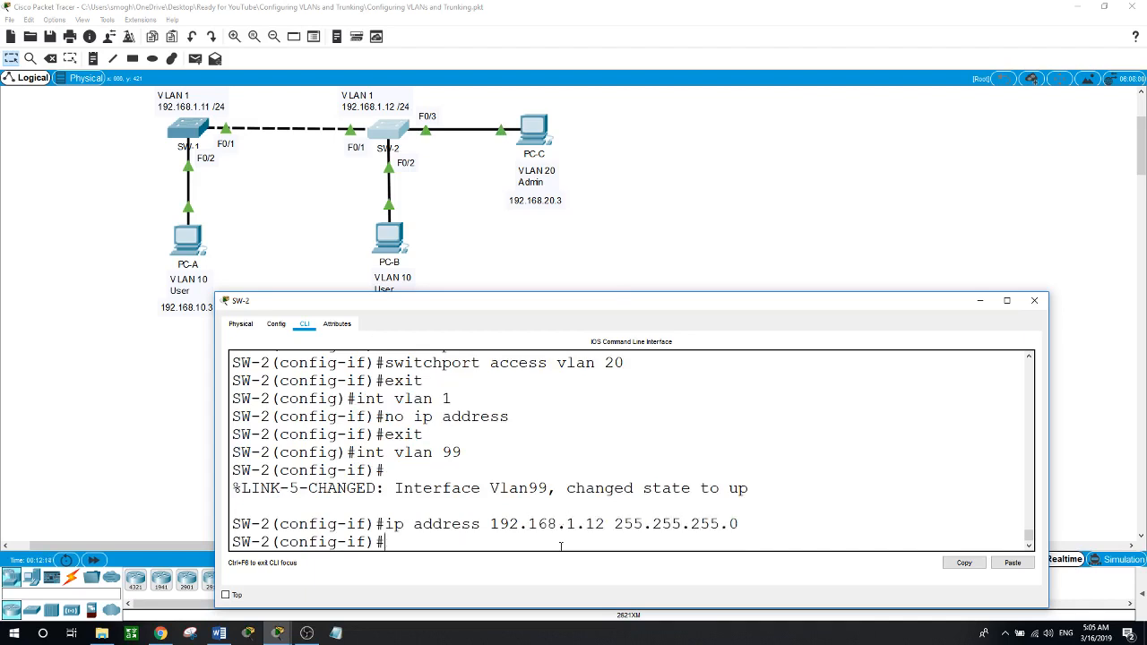
Enable the VLAN 99 interface on SW-2 with no shut and leave configuration mode.
type("no shut")
key("Return")
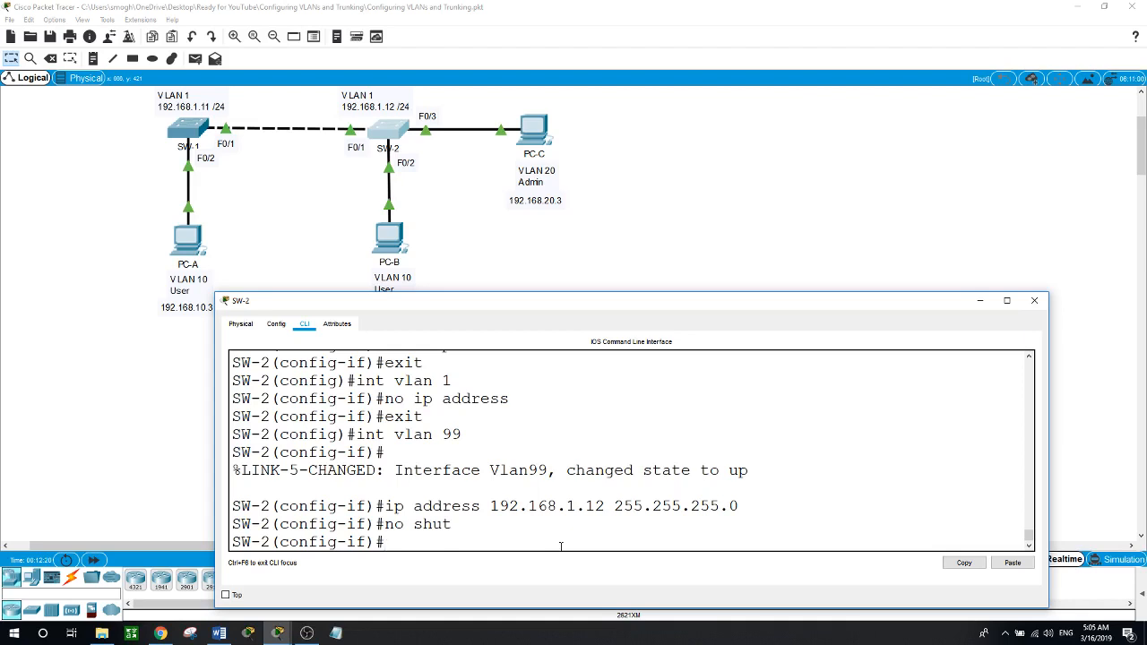
type("exit")
key("Return")
key("Return")
type("exit")
key("Return")
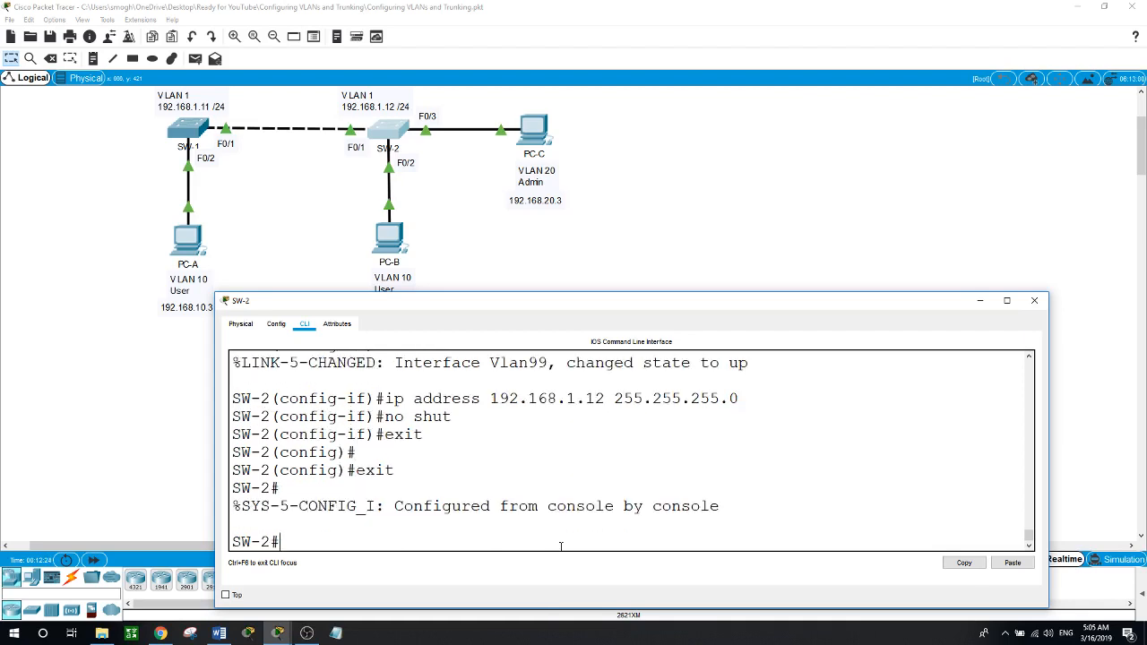
Display the brief IP interface summary on SW-2 and examine the Vlan1 and Vlan99 entries.
type("show ip itn br")
key("BackSpace")
key("BackSpace")
key("BackSpace")
key("BackSpace")
key("BackSpace")
type("nt brief")
key("Return")
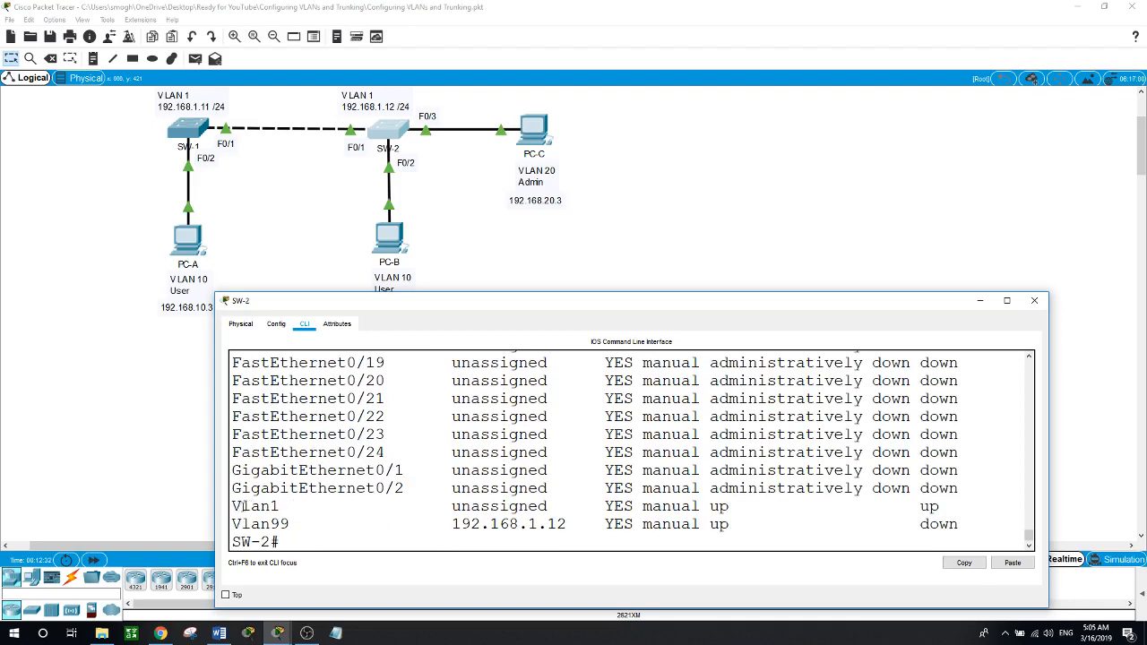
left_click_drag(242, 507, 952, 525)
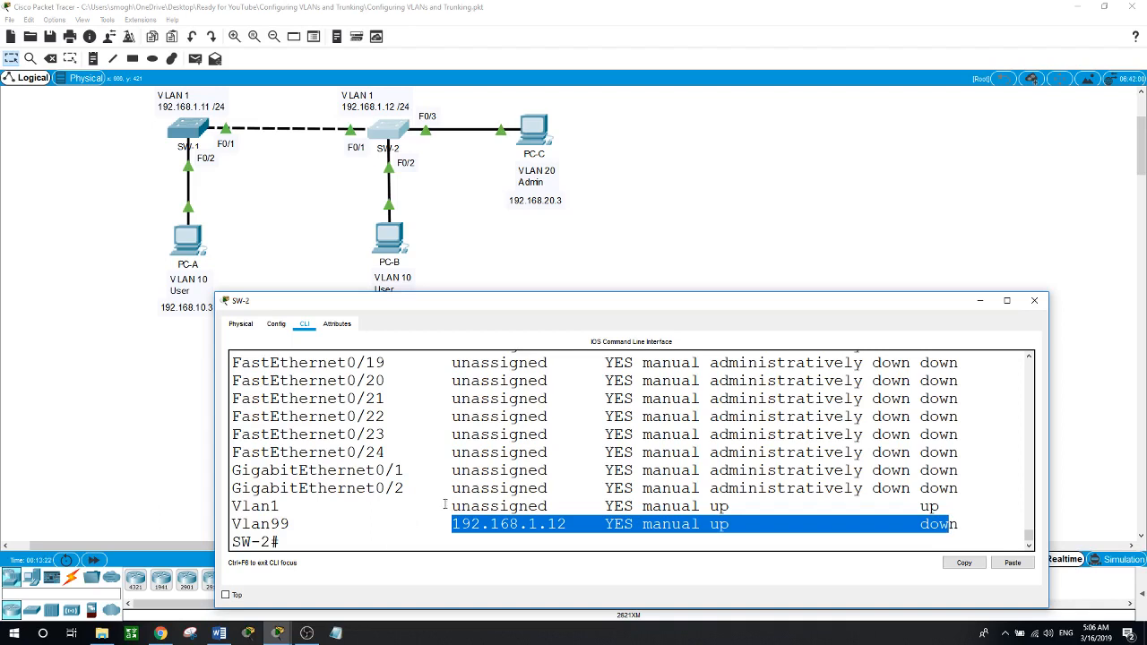
left_click(418, 545)
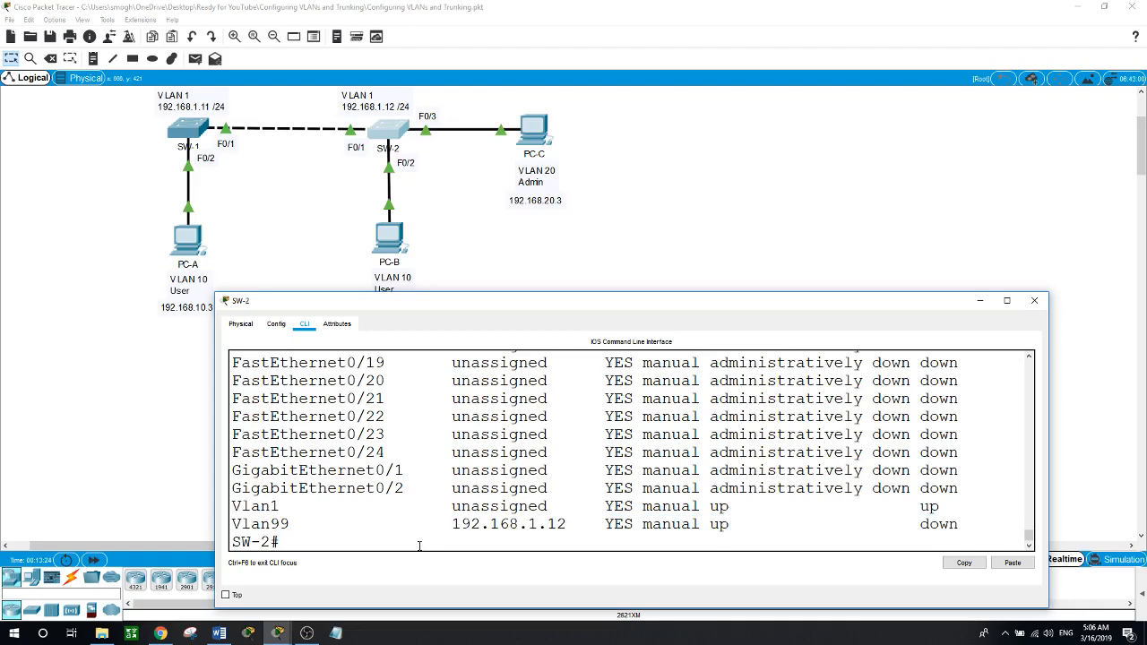
Display the brief VLAN table on SW-2 and check the port assignments of VLANs 10 and 20.
type("show vlan brief")
key("Return")
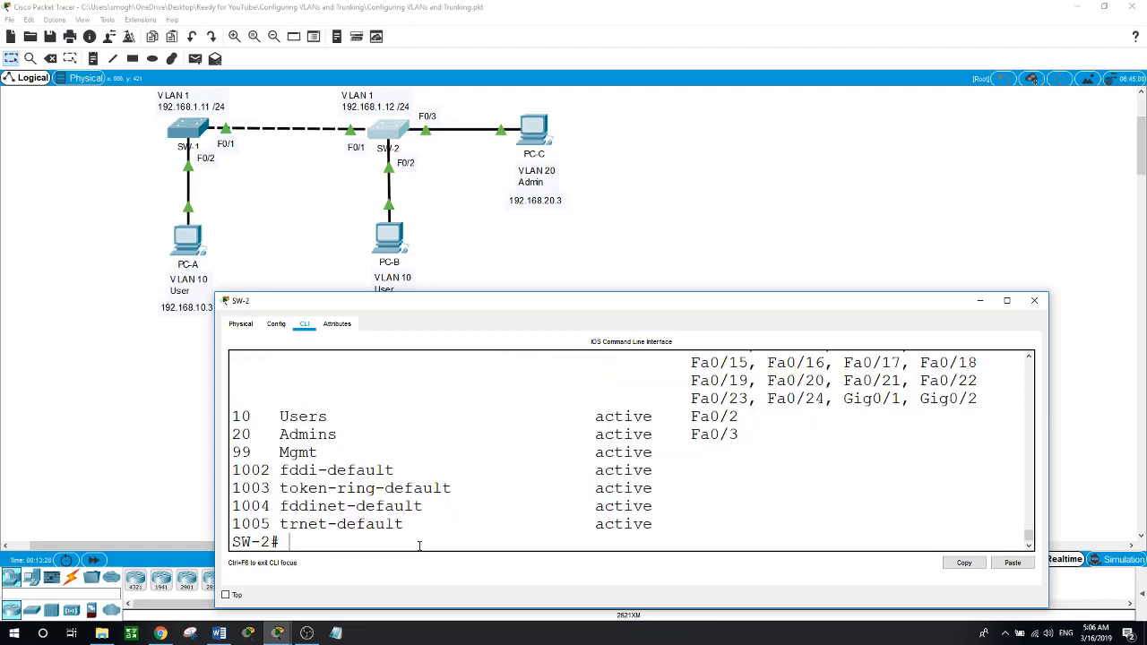
left_click_drag(231, 417, 749, 415)
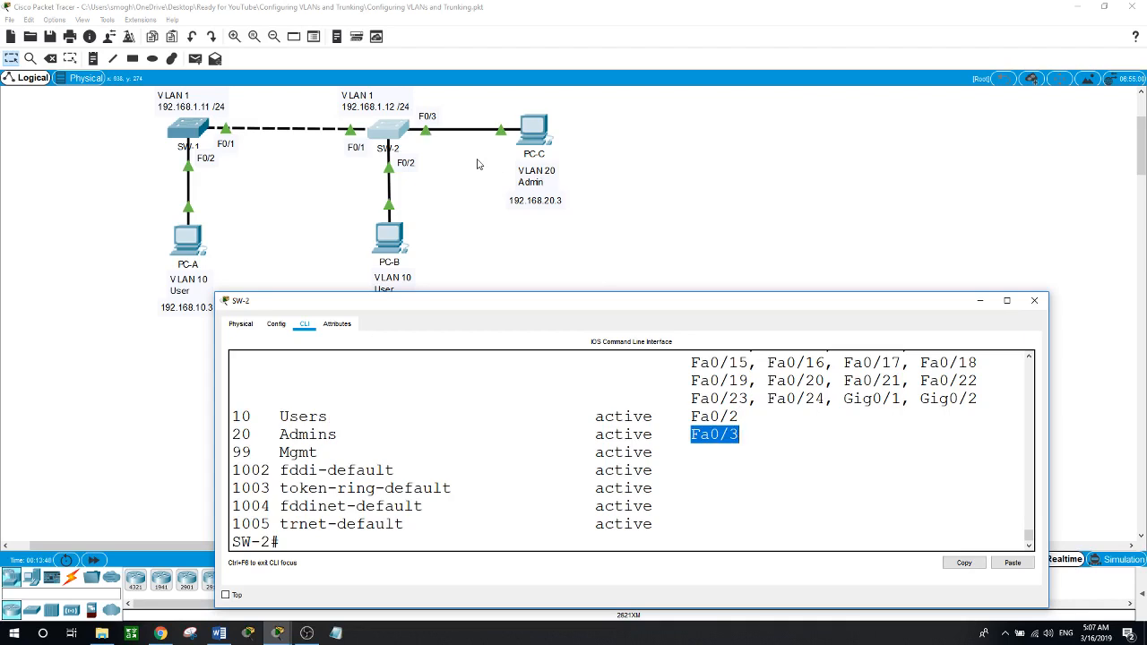
left_click(471, 212)
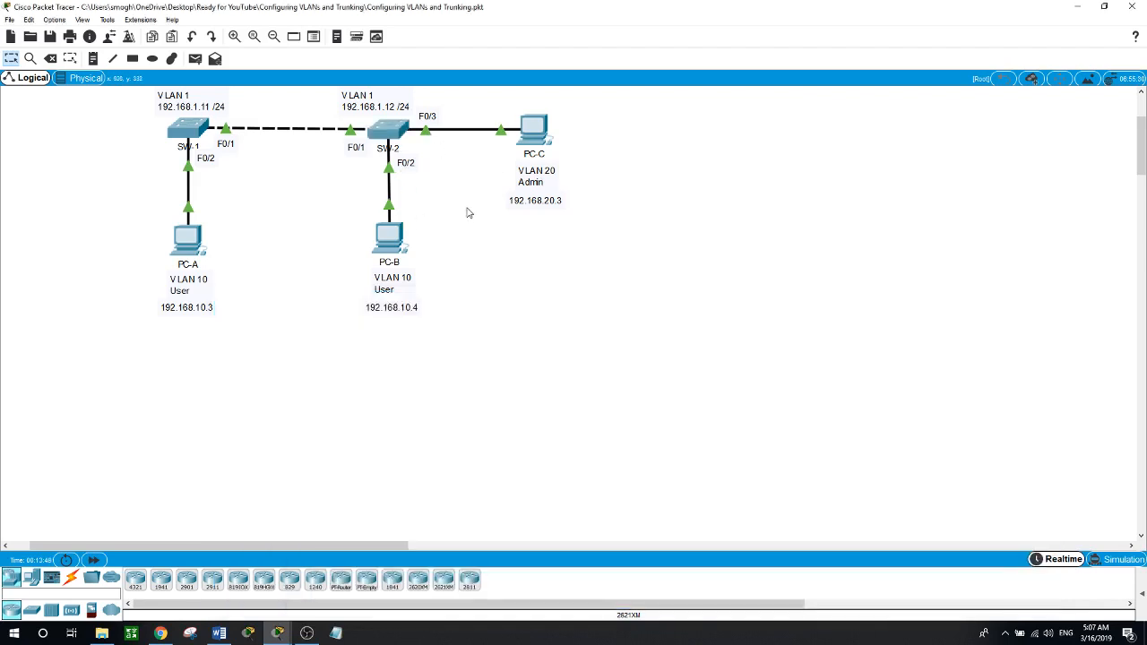
Test connectivity from PC-A to PC-B by pinging 192.168.10.4 from PC-A's command prompt.
left_click(382, 234)
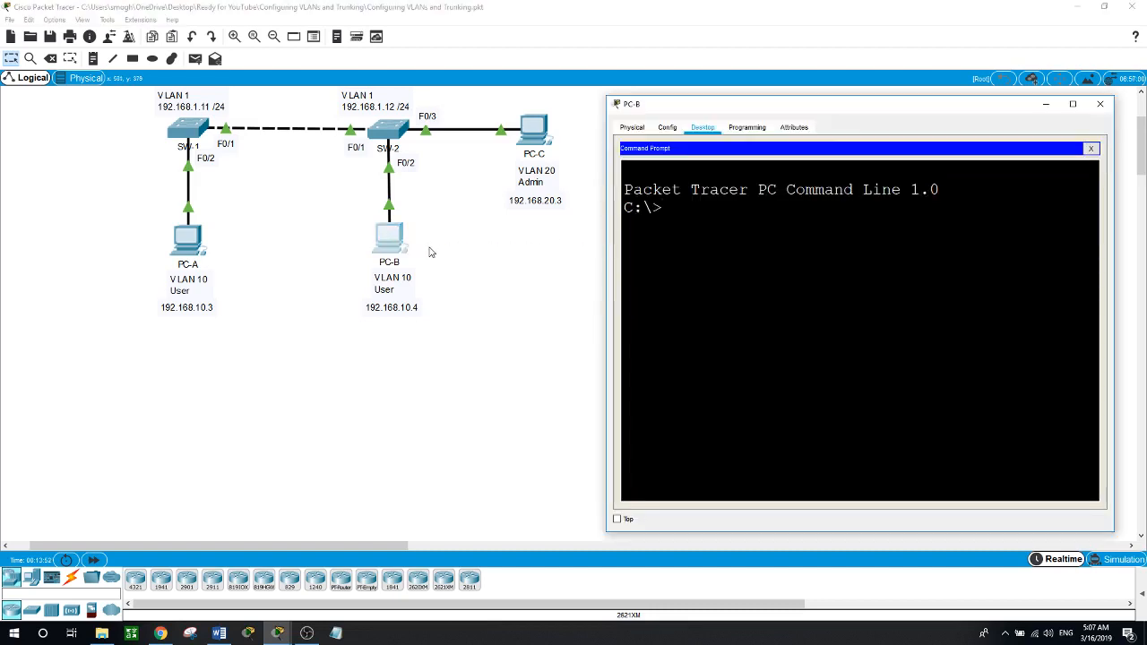
left_click(339, 271)
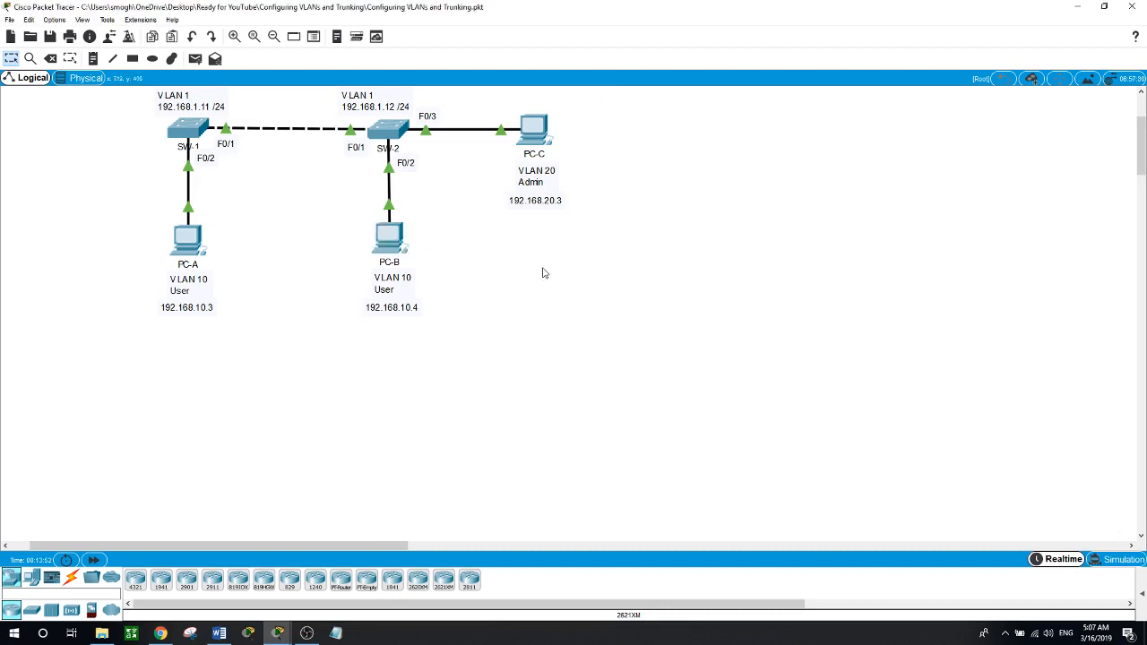
left_click(190, 246)
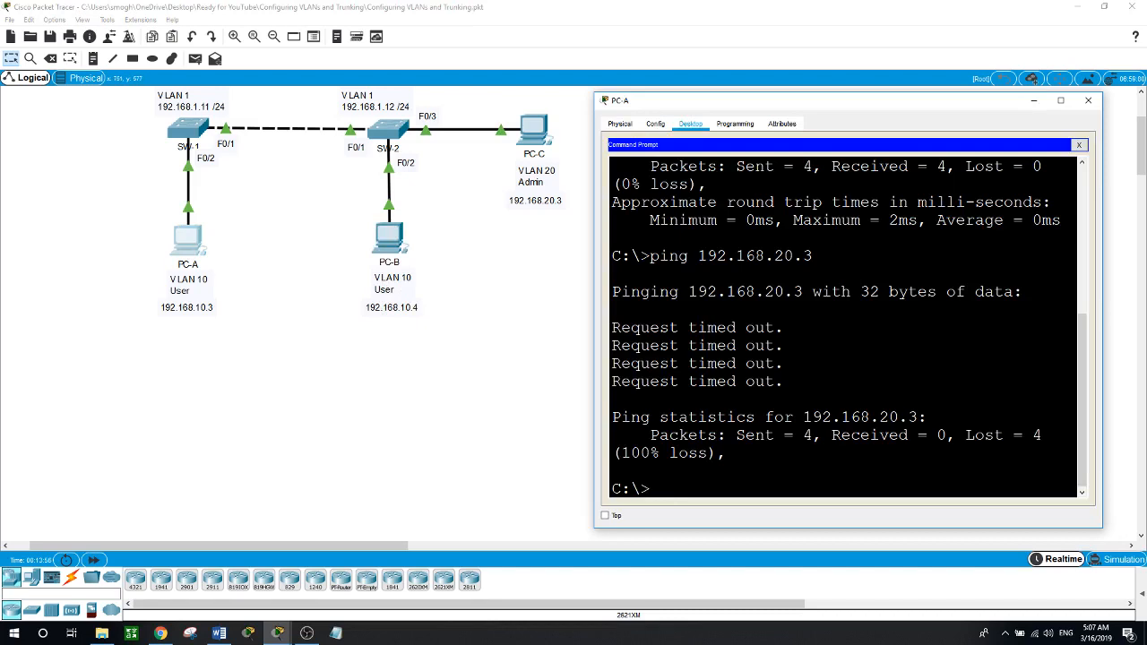
key("Up")
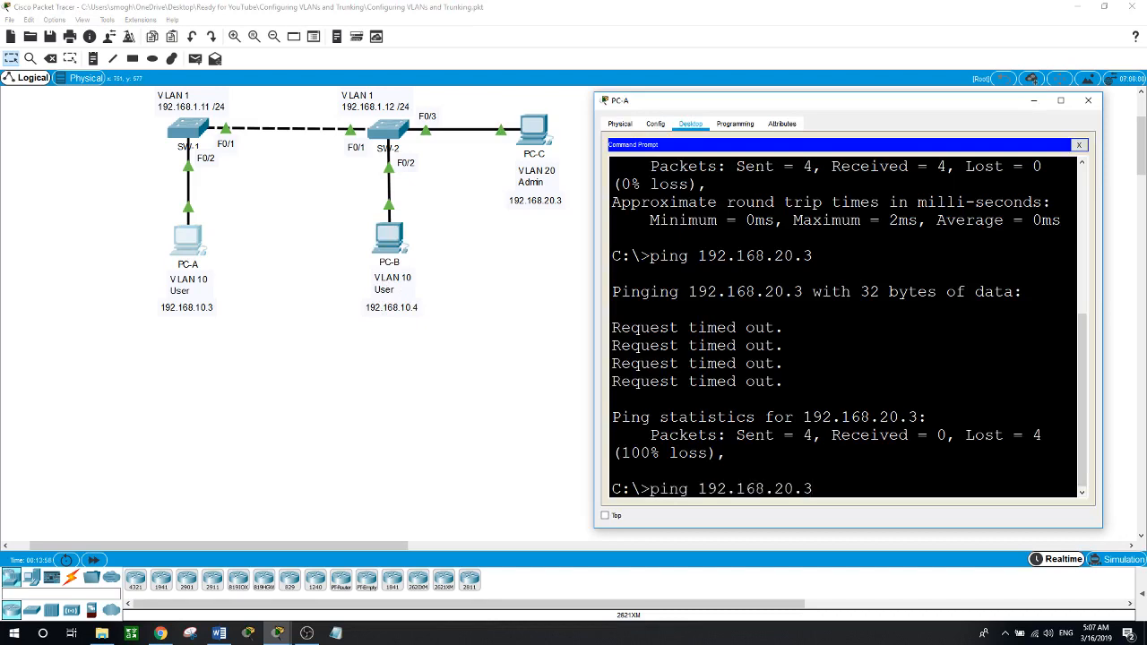
key("Up")
key("Return")
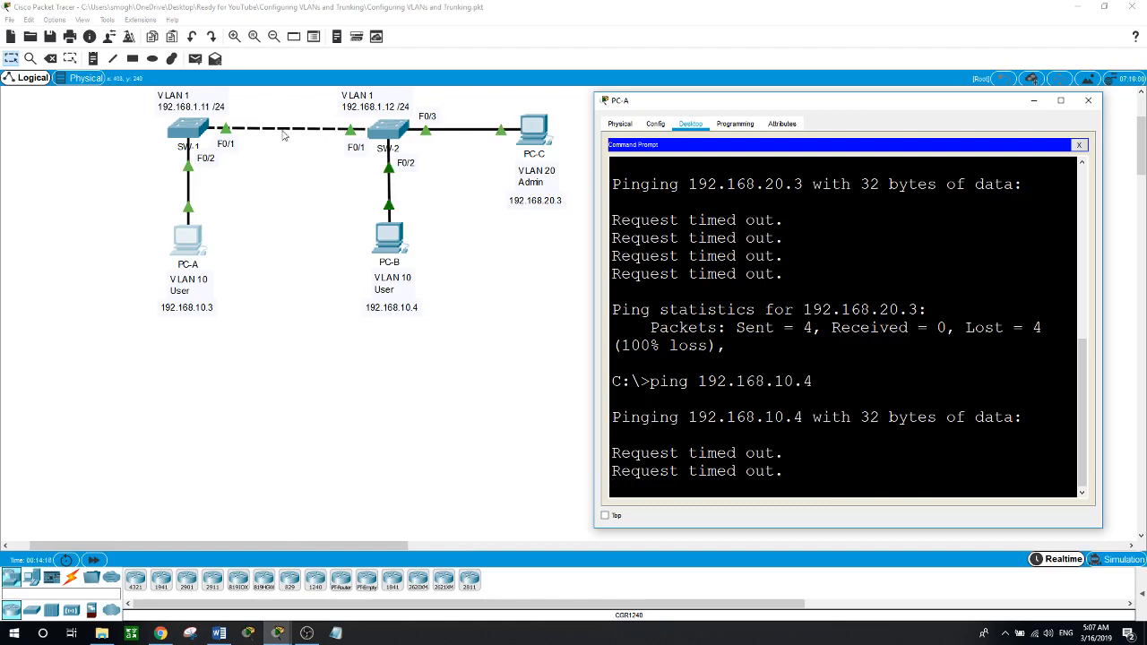
left_click(292, 240)
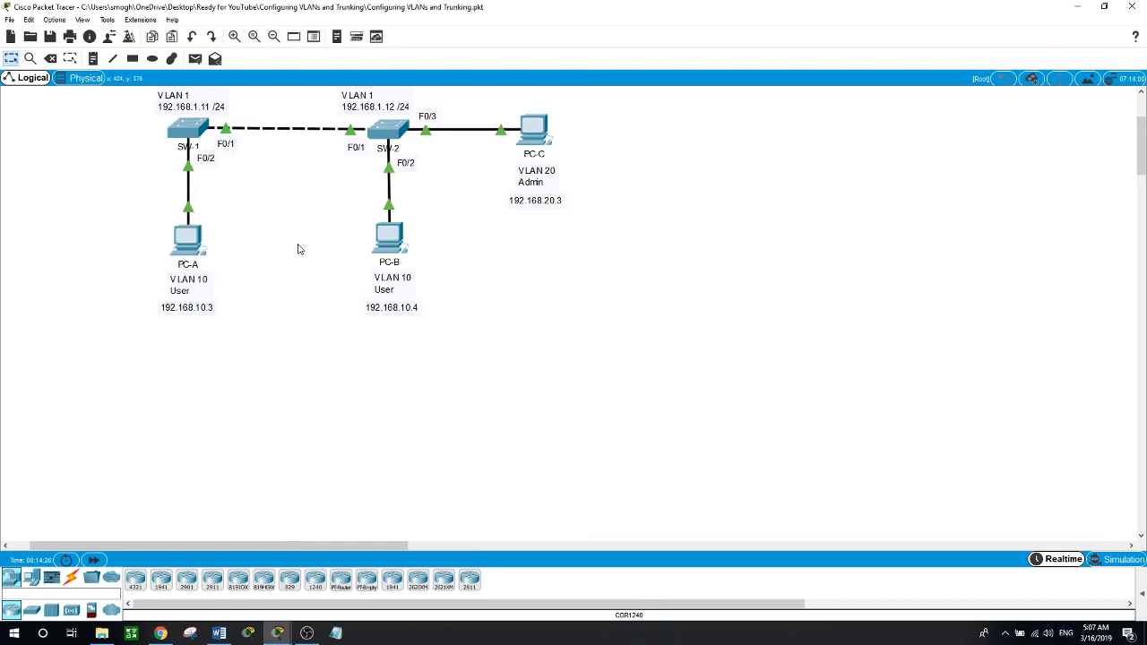
Test connectivity from SW-1 to SW-2 by pinging 192.168.1.12 from SW-1's command line.
left_click(192, 134)
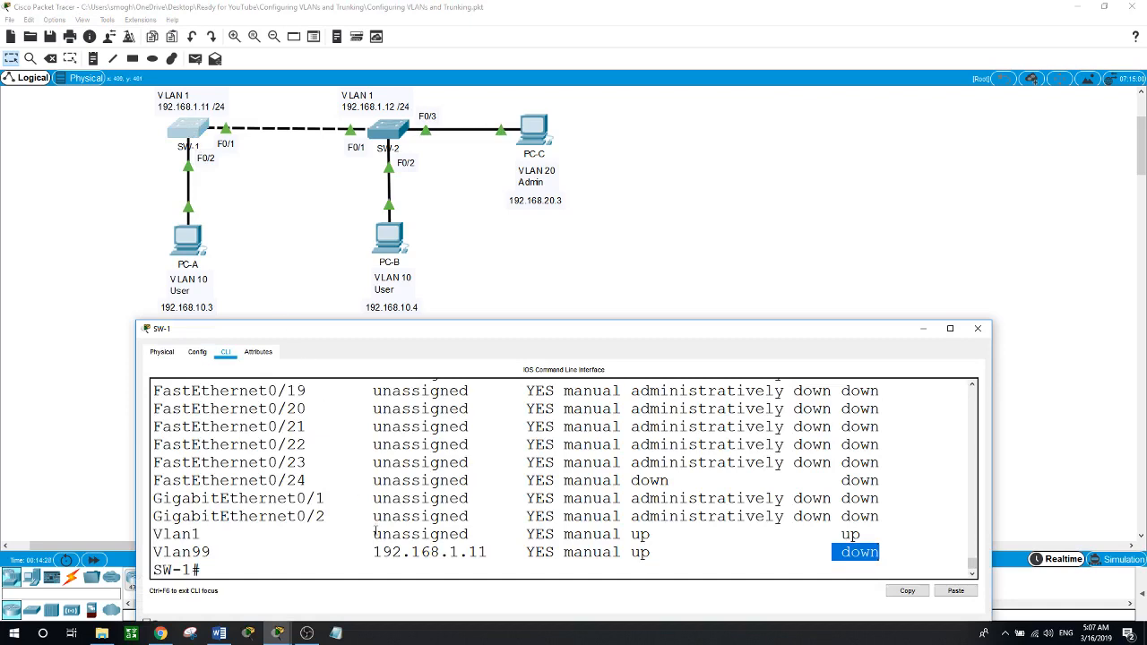
left_click(362, 566)
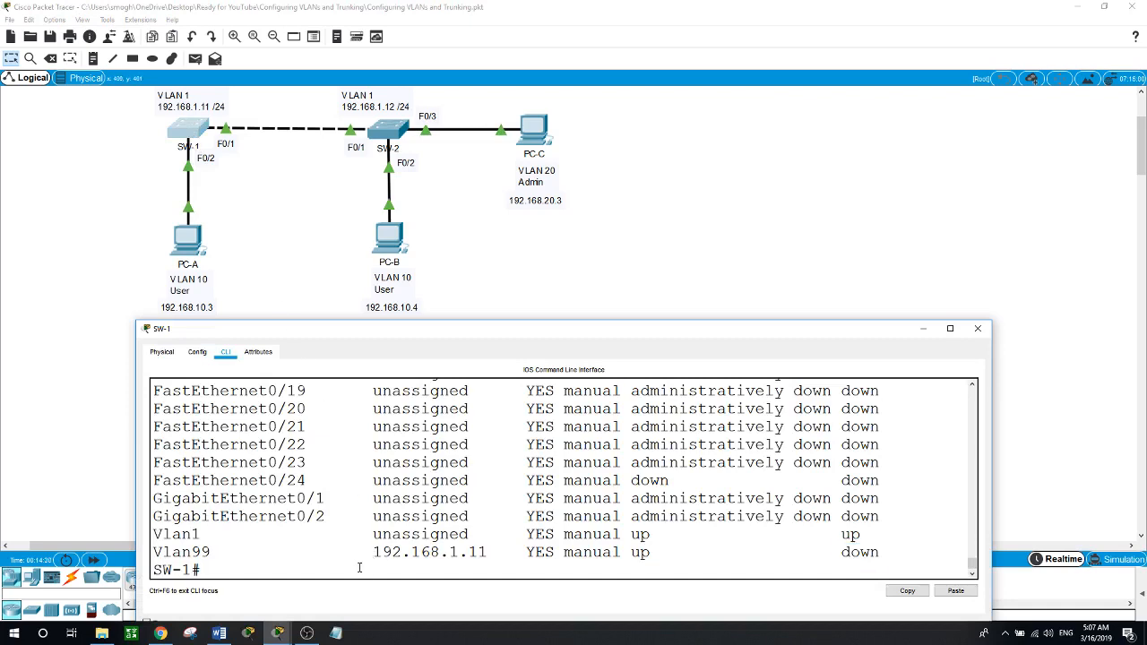
type("ping 192.168.1.12")
key("Return")
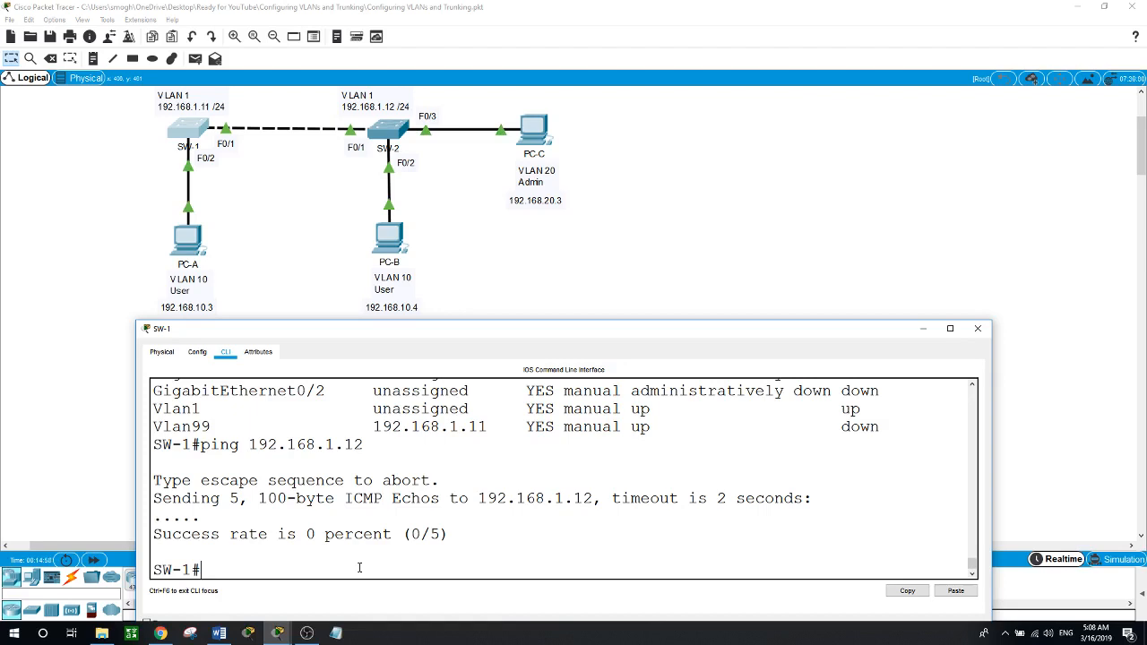
left_click(315, 281)
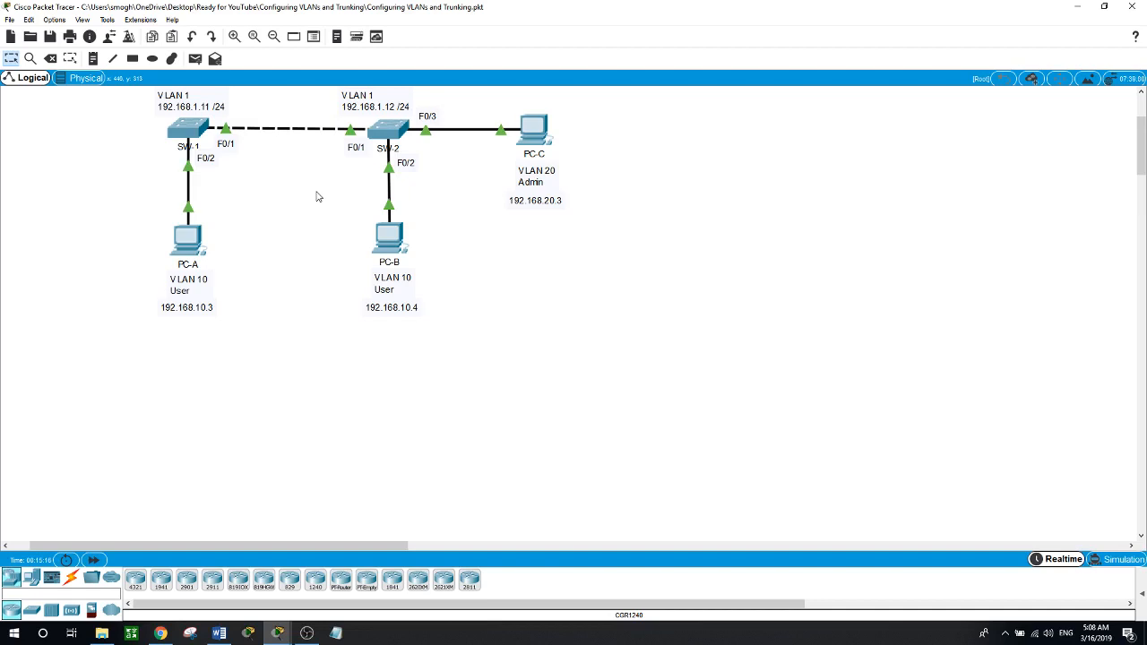
Enter global configuration on SW-1 and set interface range f0/11-24 to switchport mode access.
left_click(203, 133)
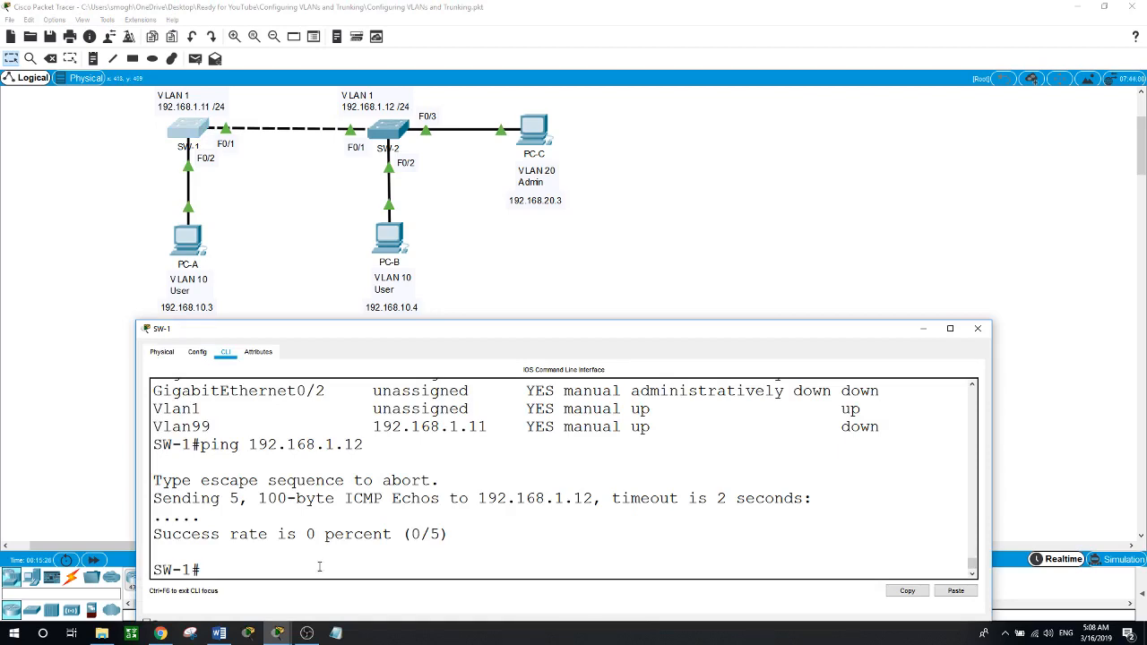
type("conf t")
key("Return")
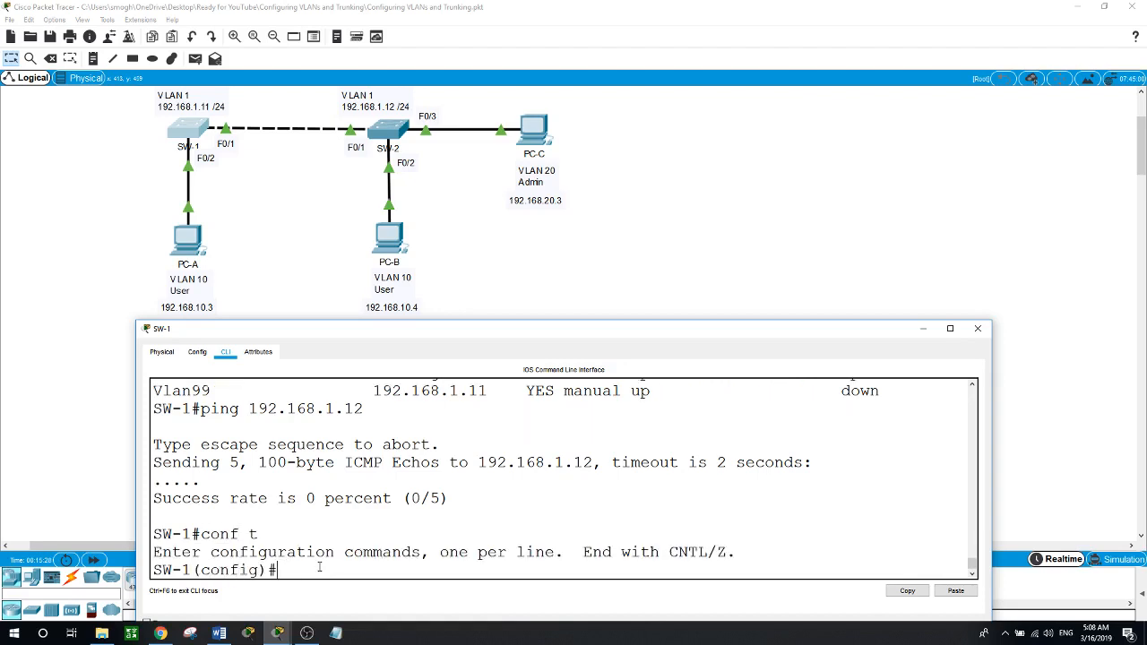
type("int range f0/11-2")
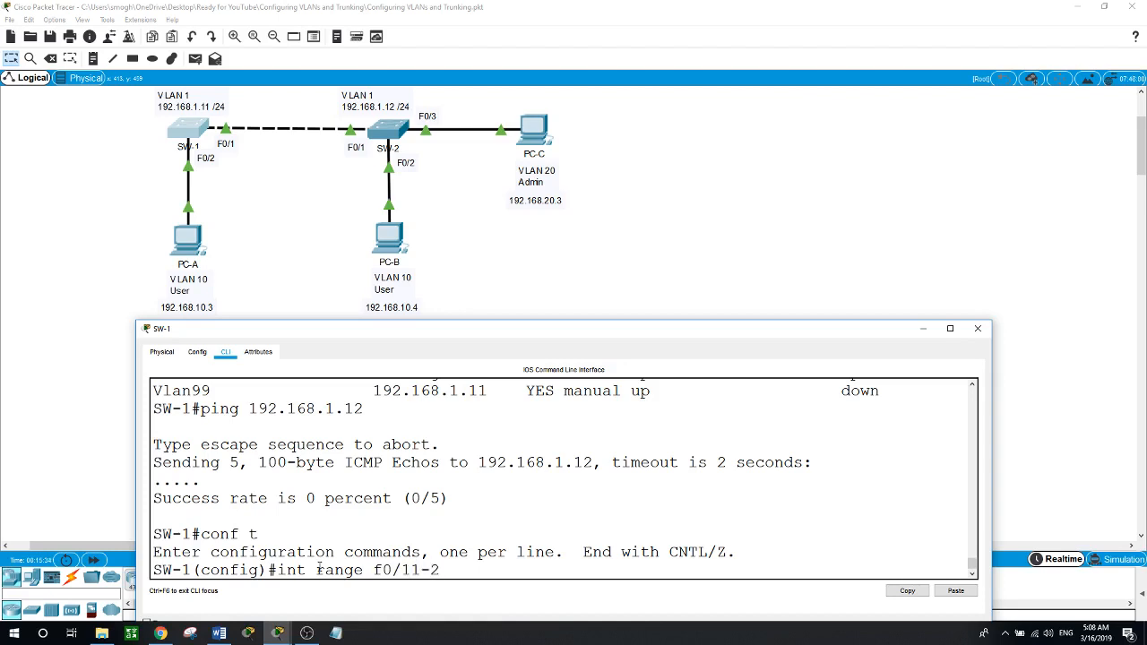
type("4")
key("Return")
type("swi")
key("Tab")
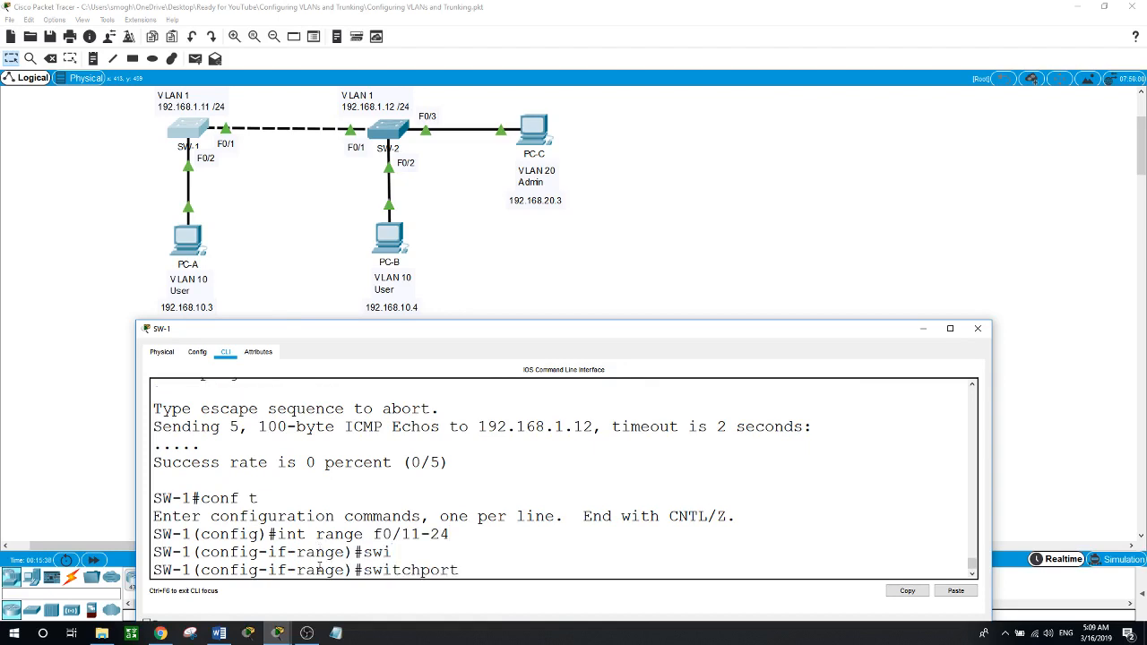
type("mod")
key("Tab")
type("acc")
key("Tab")
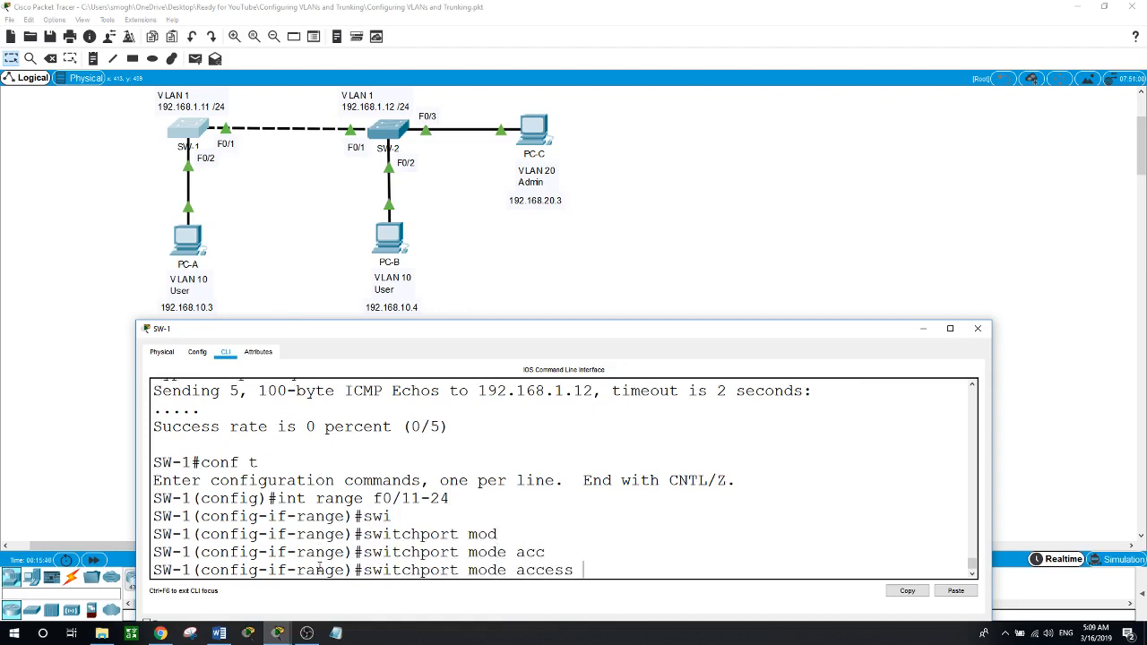
key("Return")
Assign the selected f0/11-24 range on SW-1 to access VLAN 10 and leave configuration mode.
type("swi")
key("Tab")
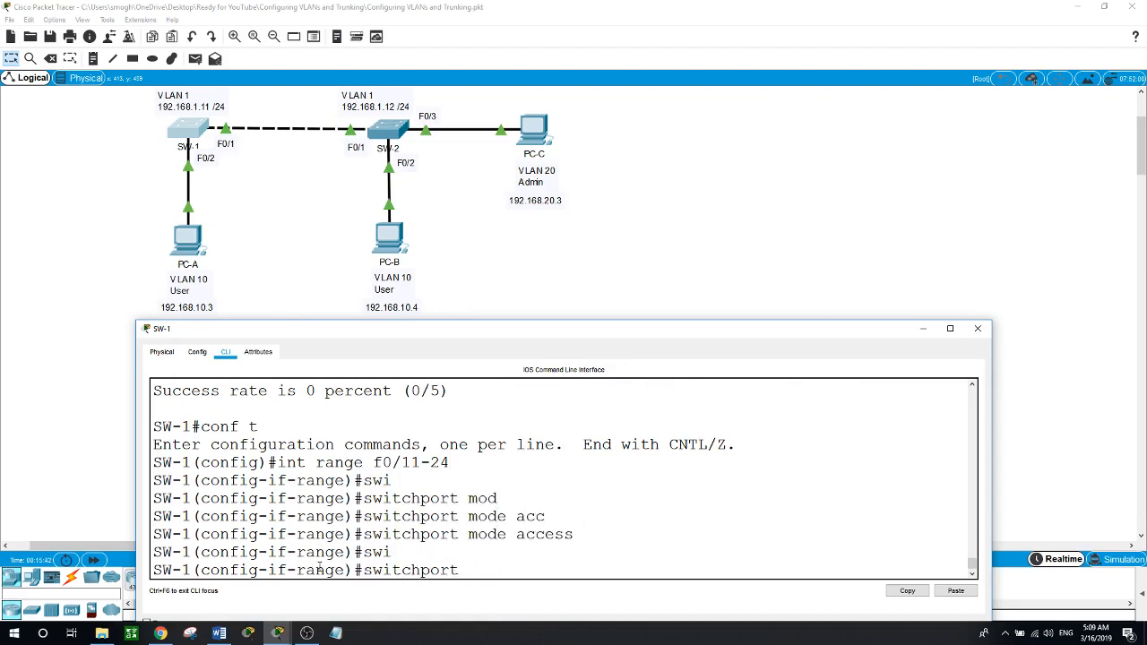
type("acc")
key("Tab")
type("vla")
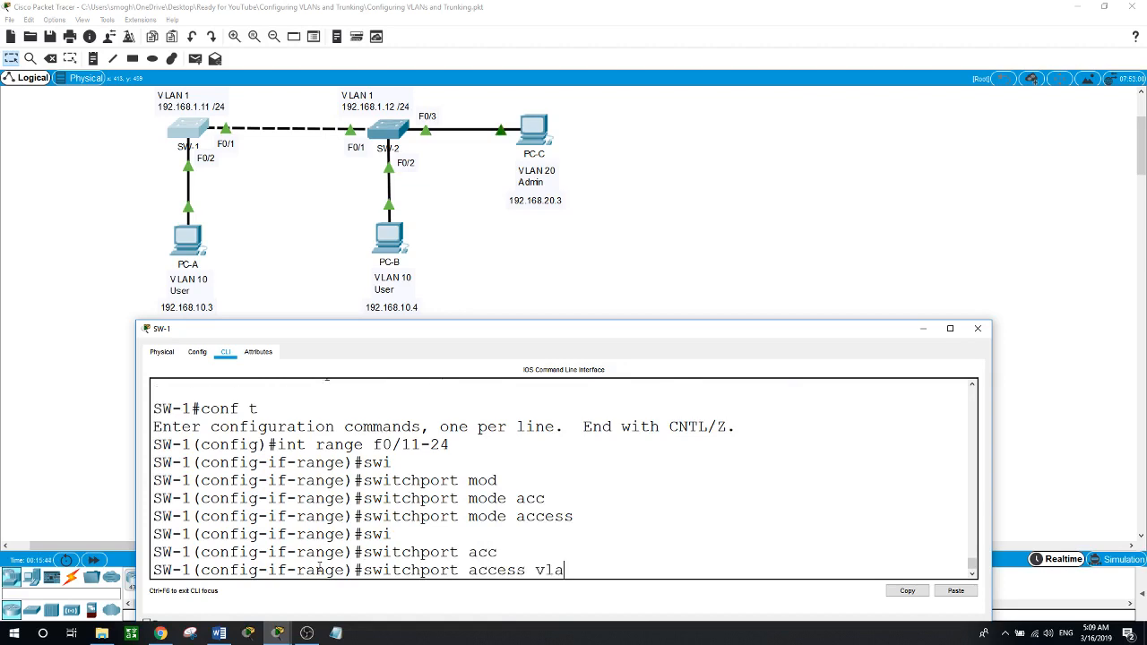
type("n 10")
key("Return")
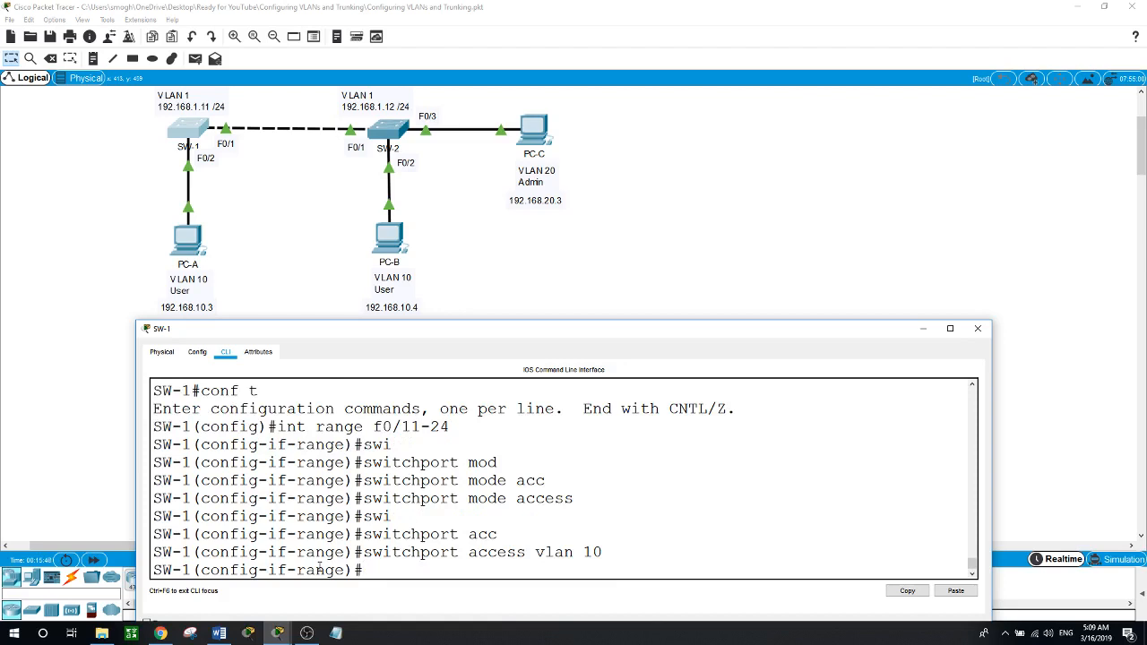
type("end")
key("Return")
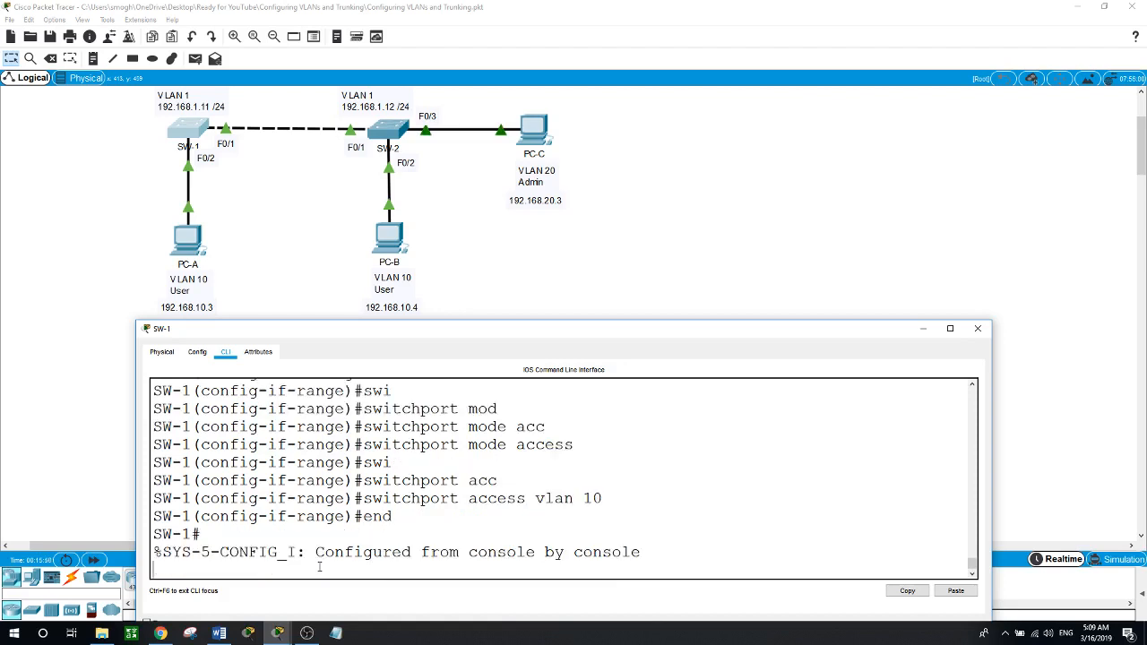
Display the brief VLAN table on SW-1 and examine the ports assigned to VLAN 10.
type("show")
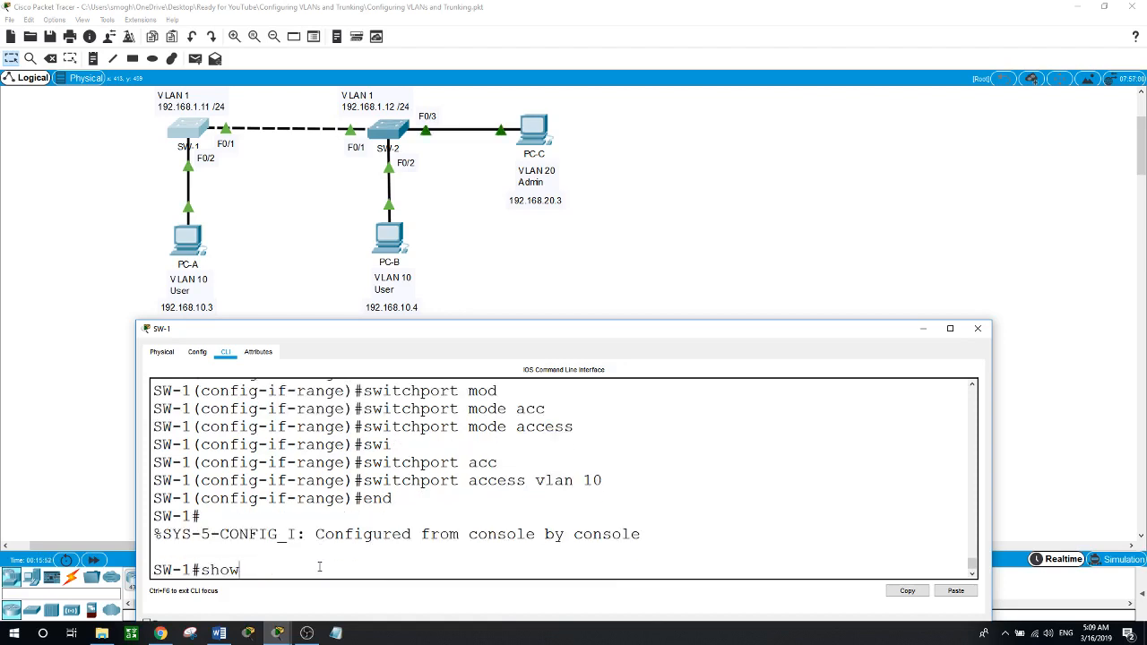
type(" vlan brief")
key("Return")
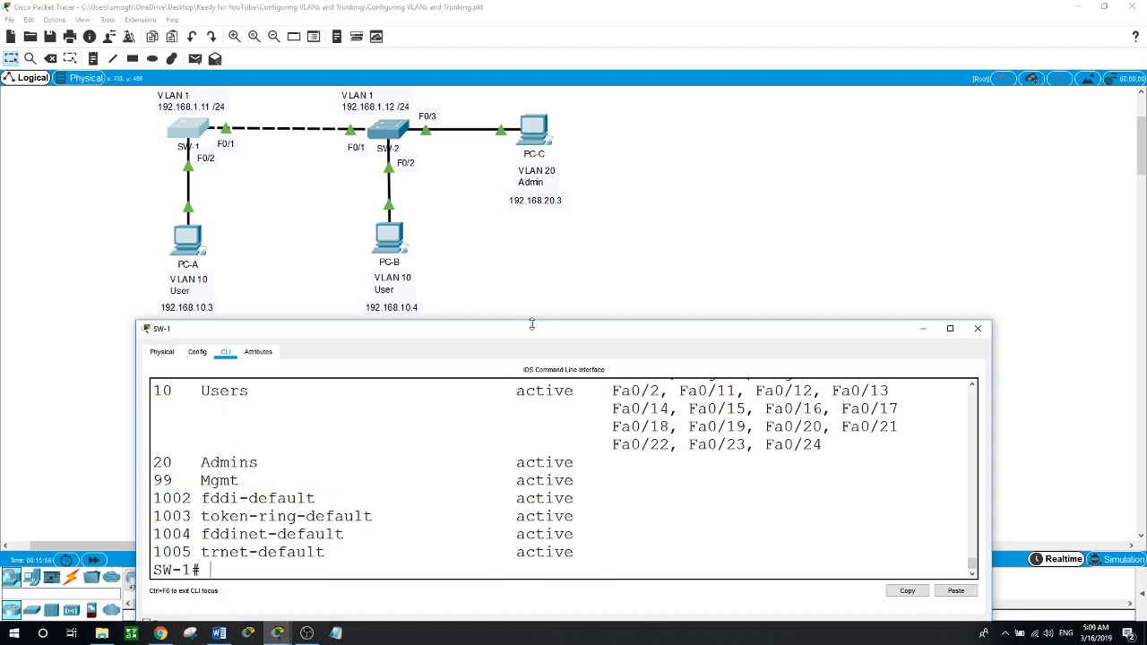
left_click_drag(532, 321, 538, 184)
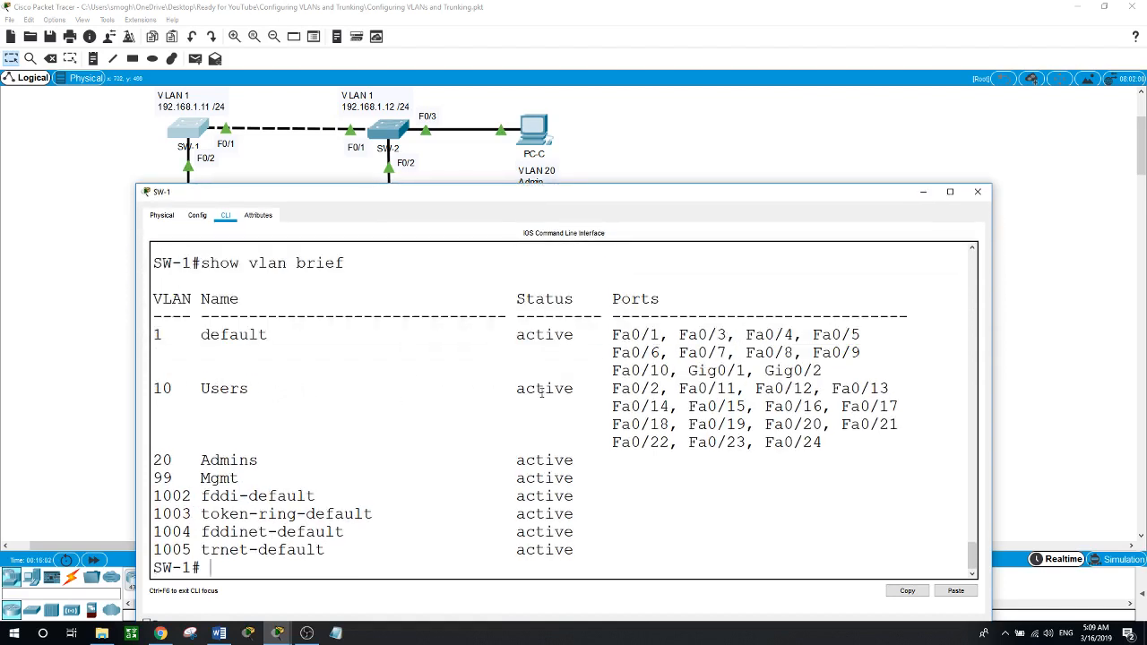
left_click_drag(605, 388, 642, 388)
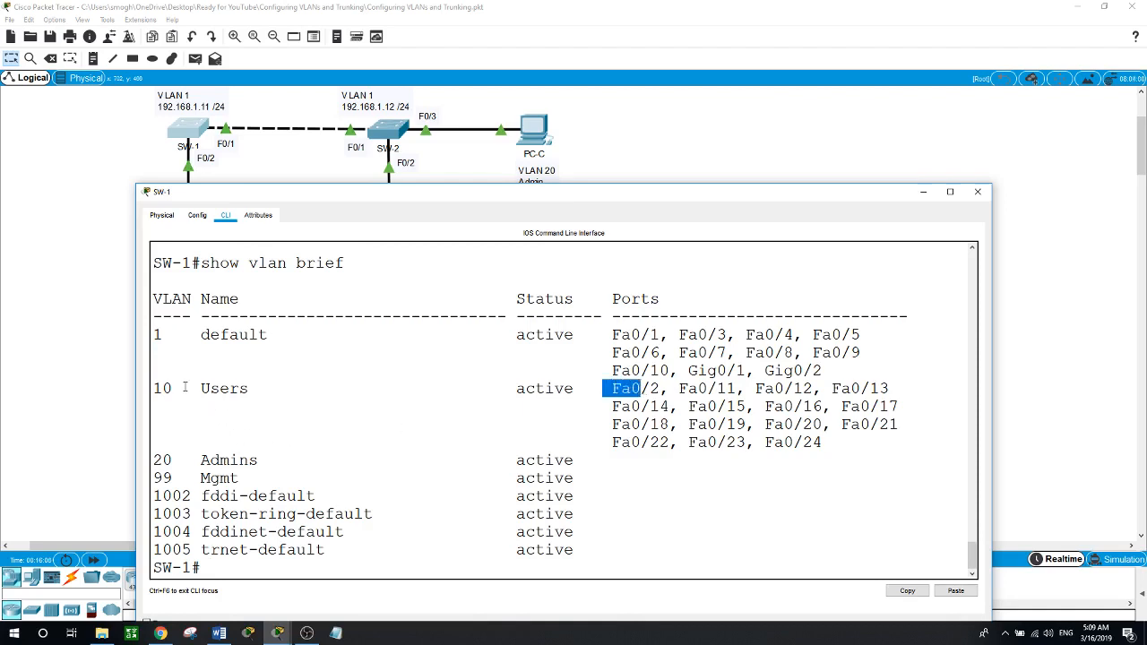
left_click_drag(162, 388, 903, 438)
left_click(630, 399)
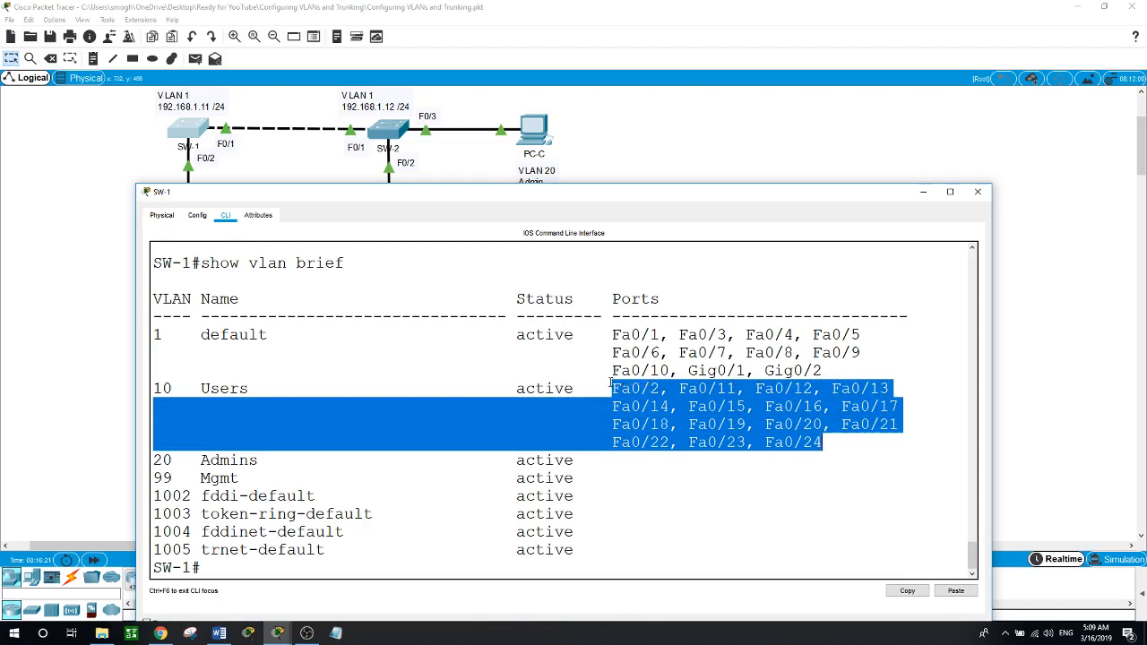
left_click_drag(612, 388, 702, 388)
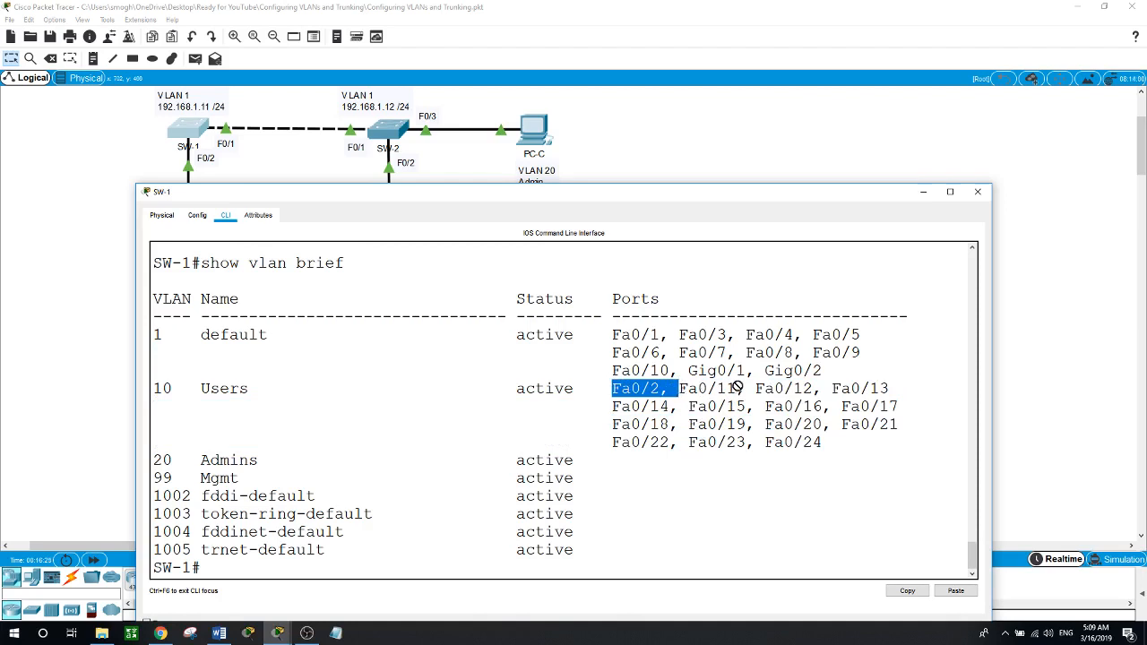
left_click(683, 388)
left_click_drag(683, 388, 823, 442)
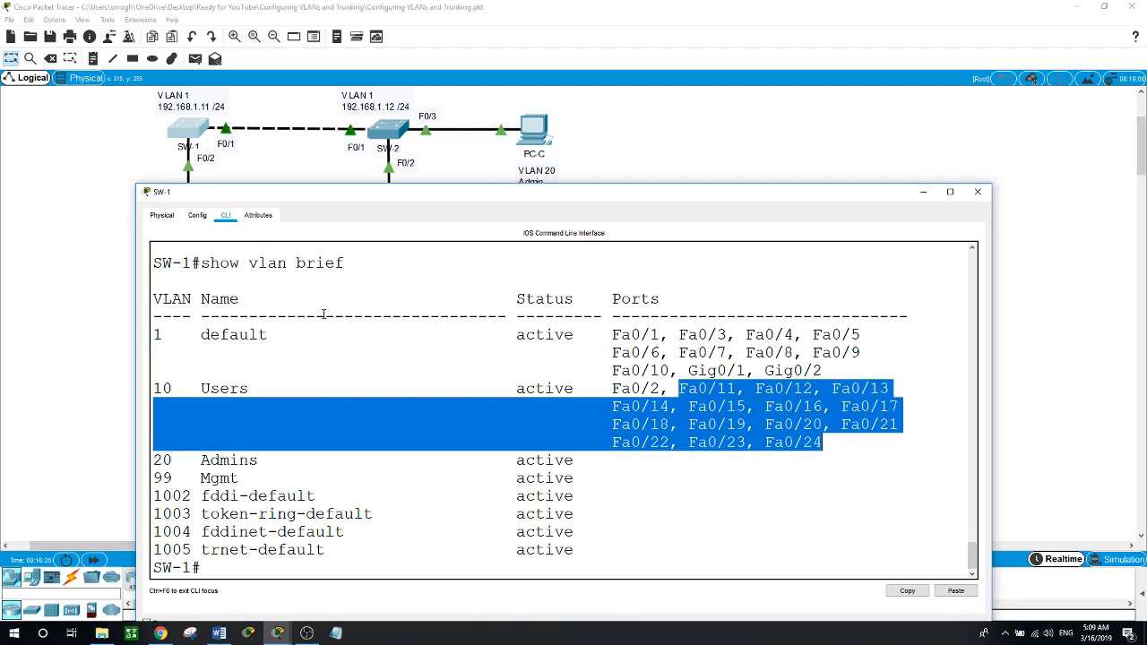
left_click_drag(660, 184, 681, 370)
left_click(671, 271)
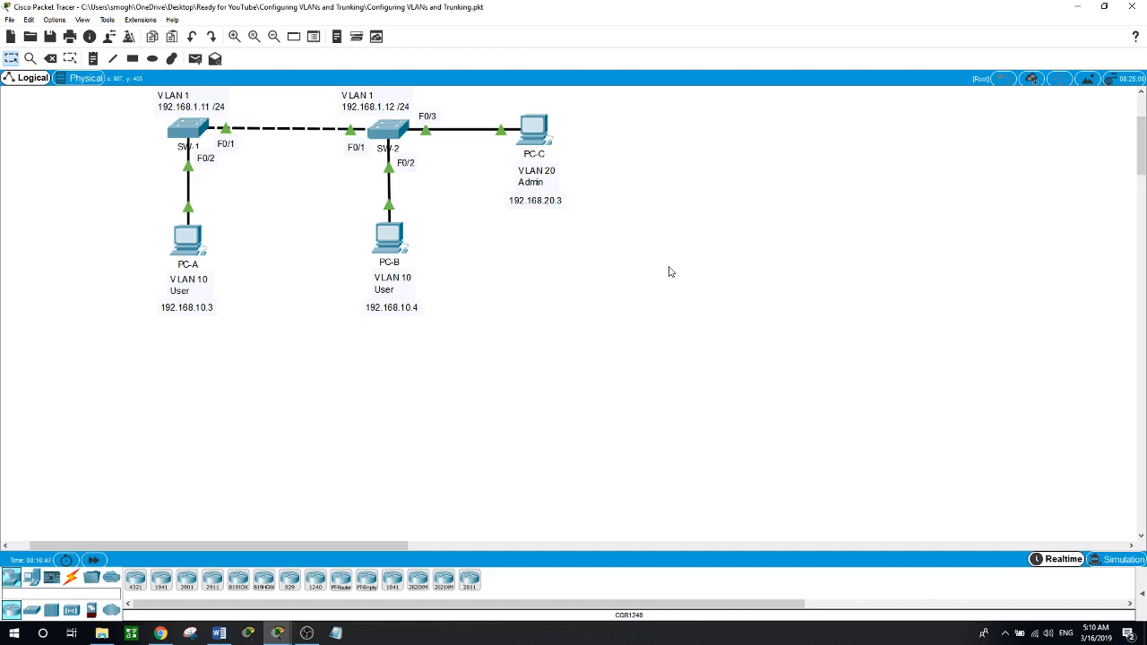
Enter global configuration on SW-1 and set interfaces f0/11 and f0/21 together to switchport mode access.
left_click(188, 130)
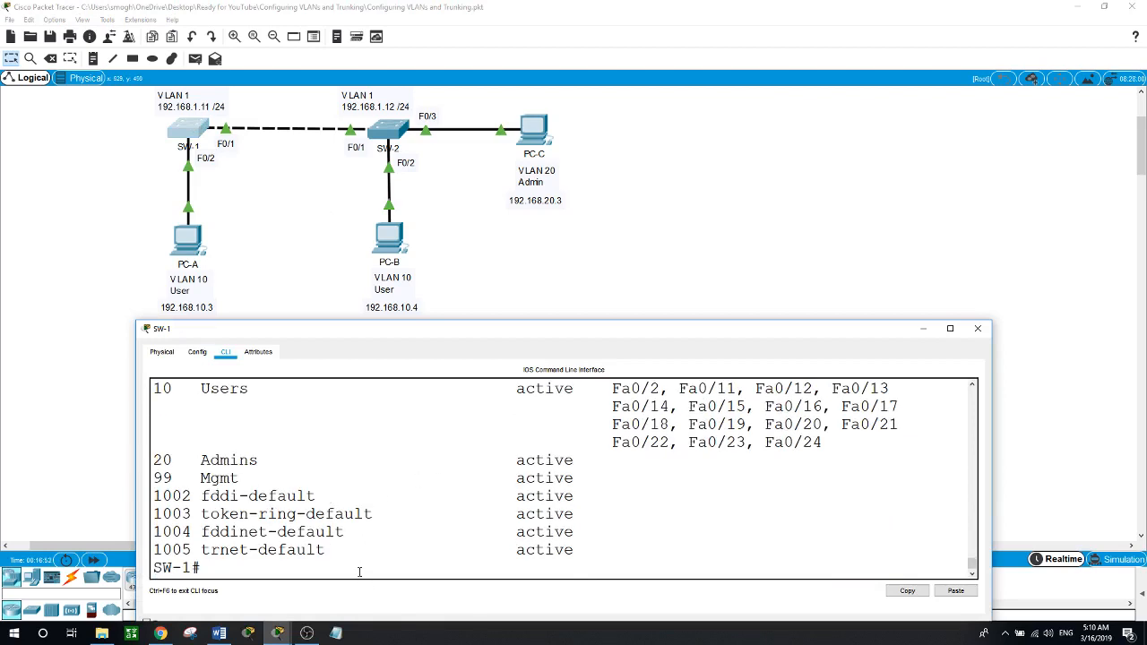
type("conf t")
key("Return")
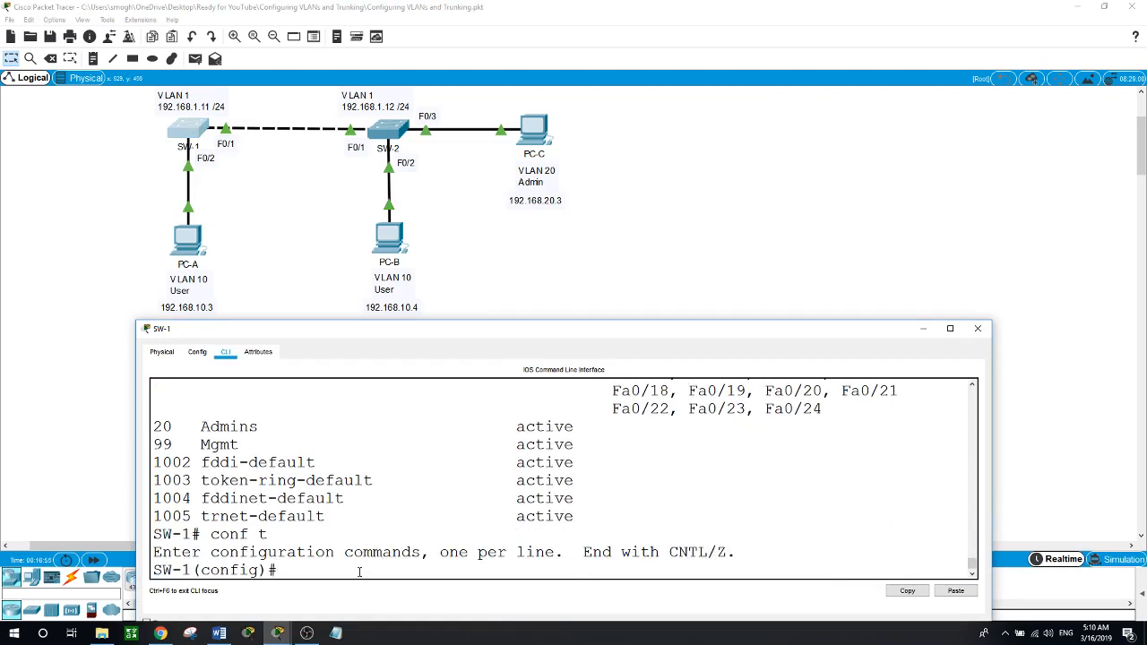
type("int range f0/11, f0/21")
key("Return")
type("swi")
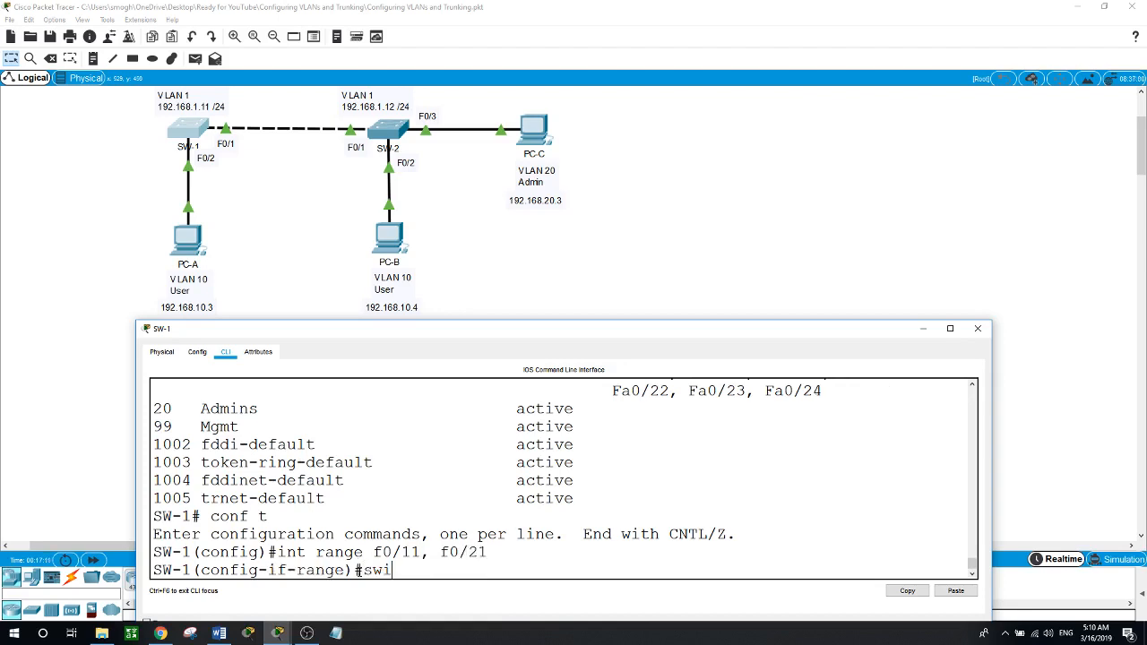
key("Tab")
type("mod")
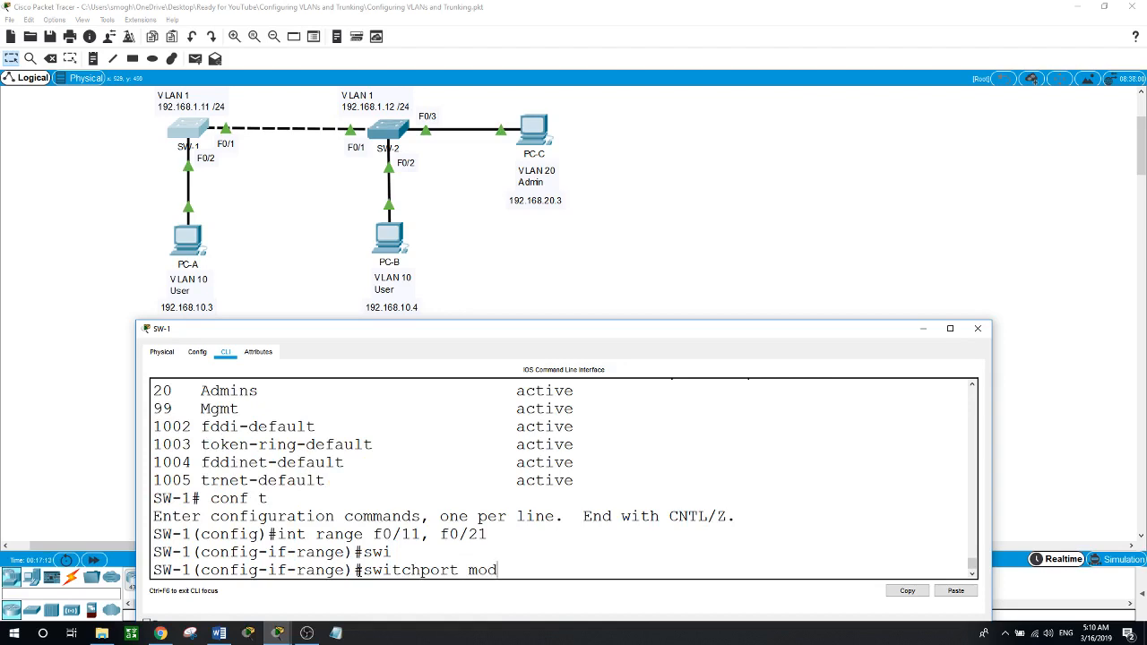
key("Tab")
type("acc")
key("Tab")
key("Return")
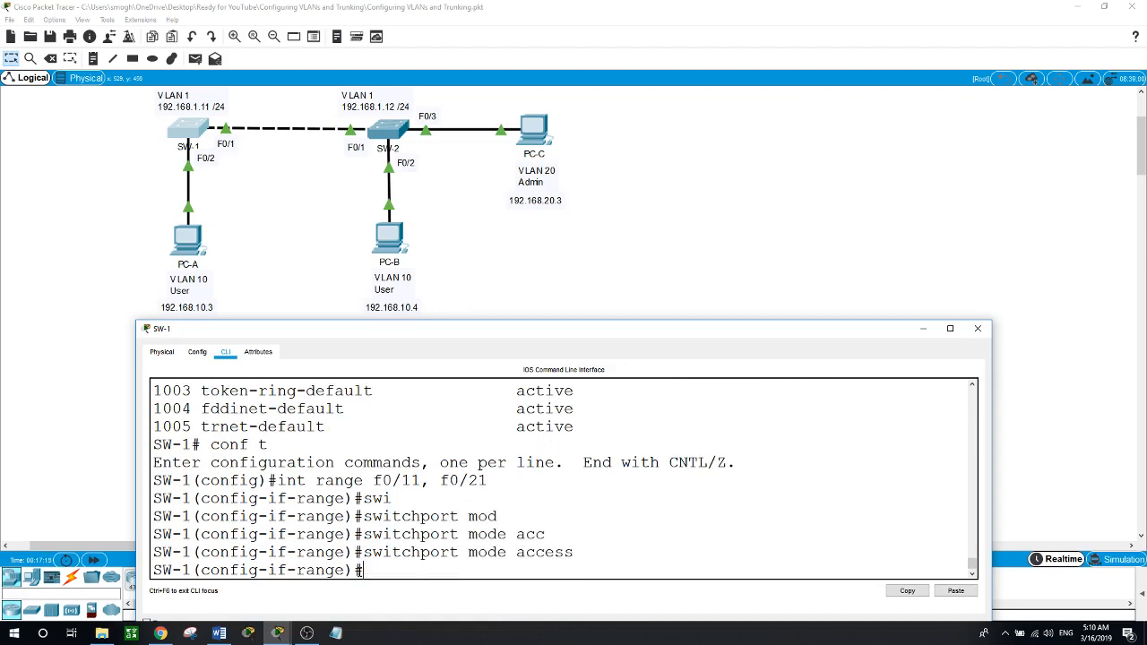
Assign the selected interfaces f0/11 and f0/21 on SW-1 to access VLAN 20 and leave configuration mode.
type("swi")
key("Tab")
type("acc")
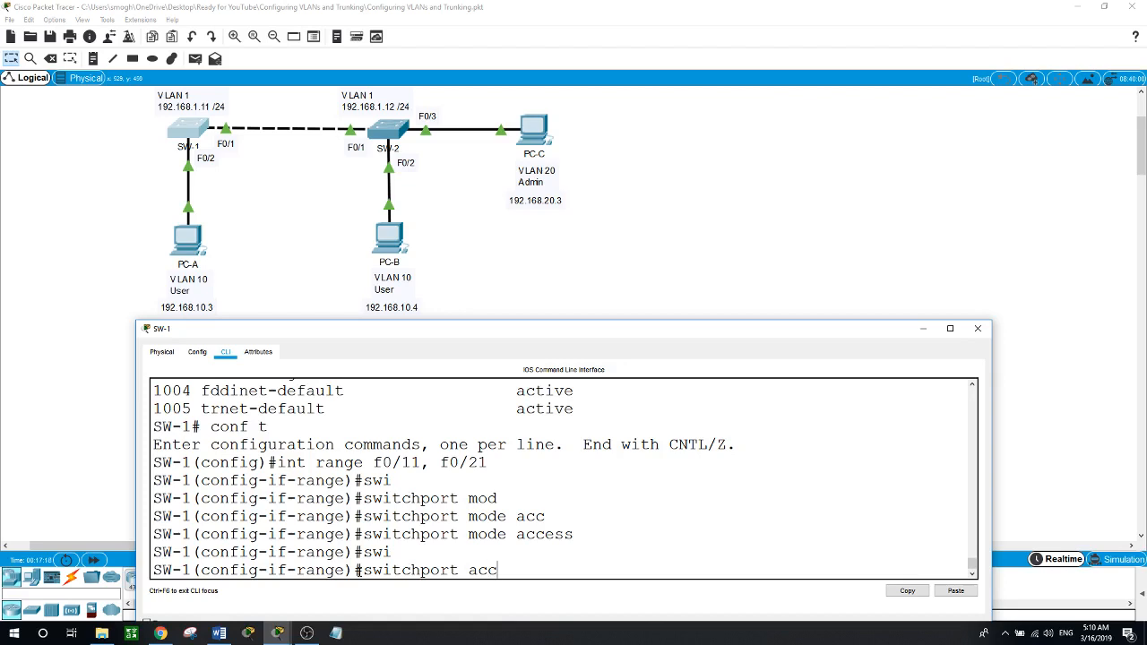
key("Tab")
type("vlan")
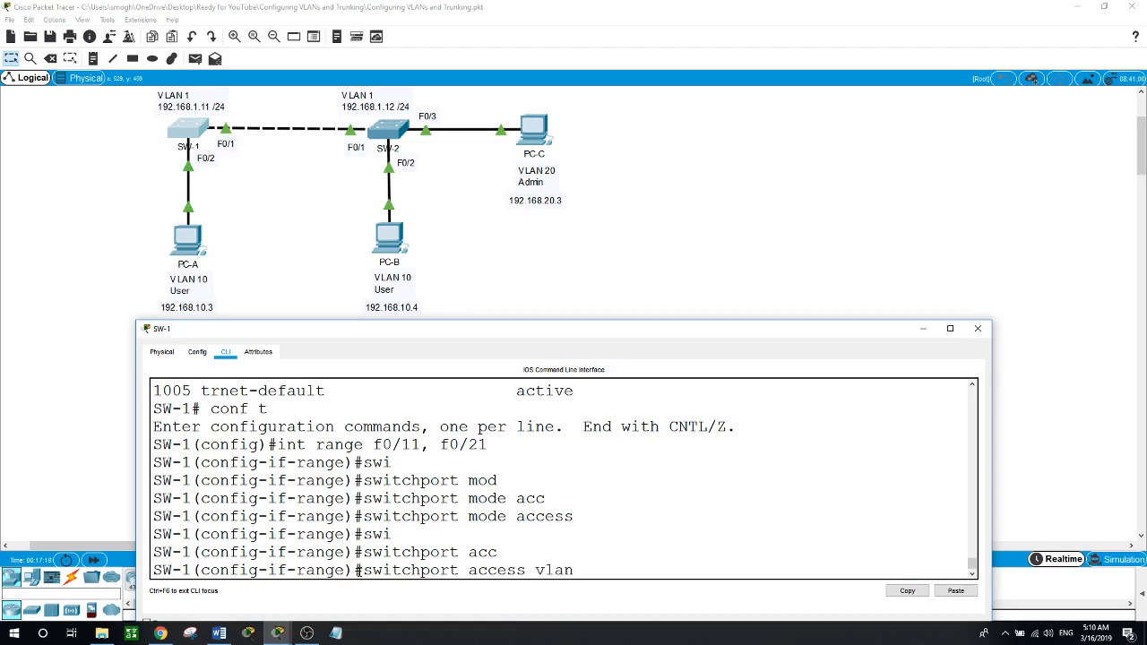
type(" 20")
key("Return")
type("end")
key("Return")
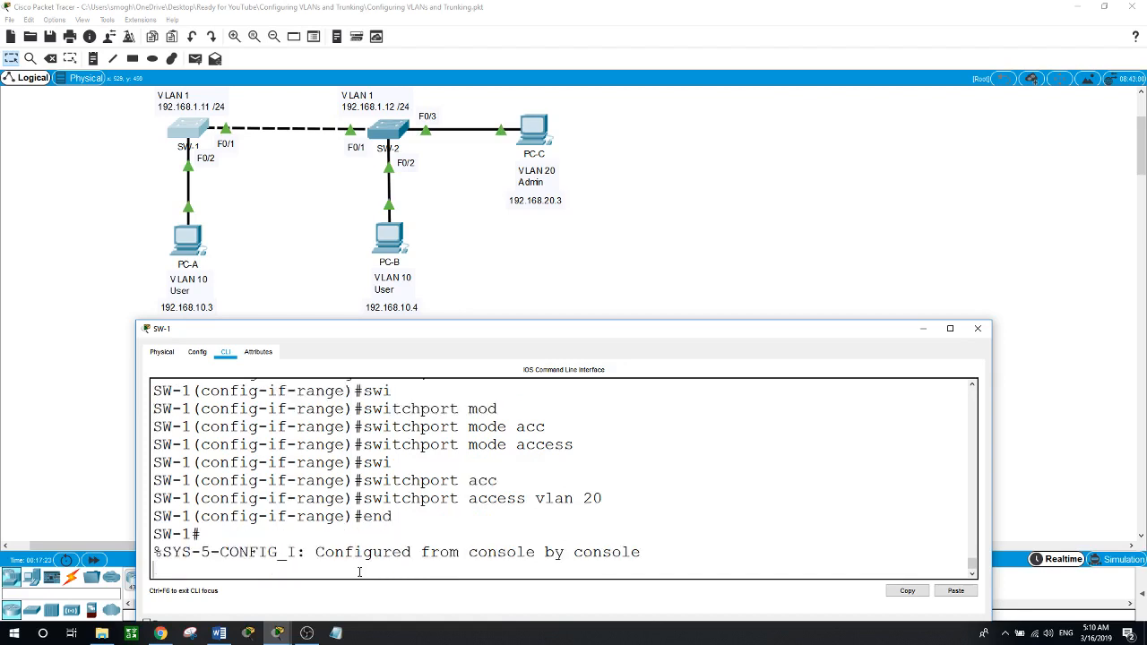
key("Return")
Display the brief VLAN table on SW-1 and examine the ports assigned to VLAN 20.
type("show vlan b")
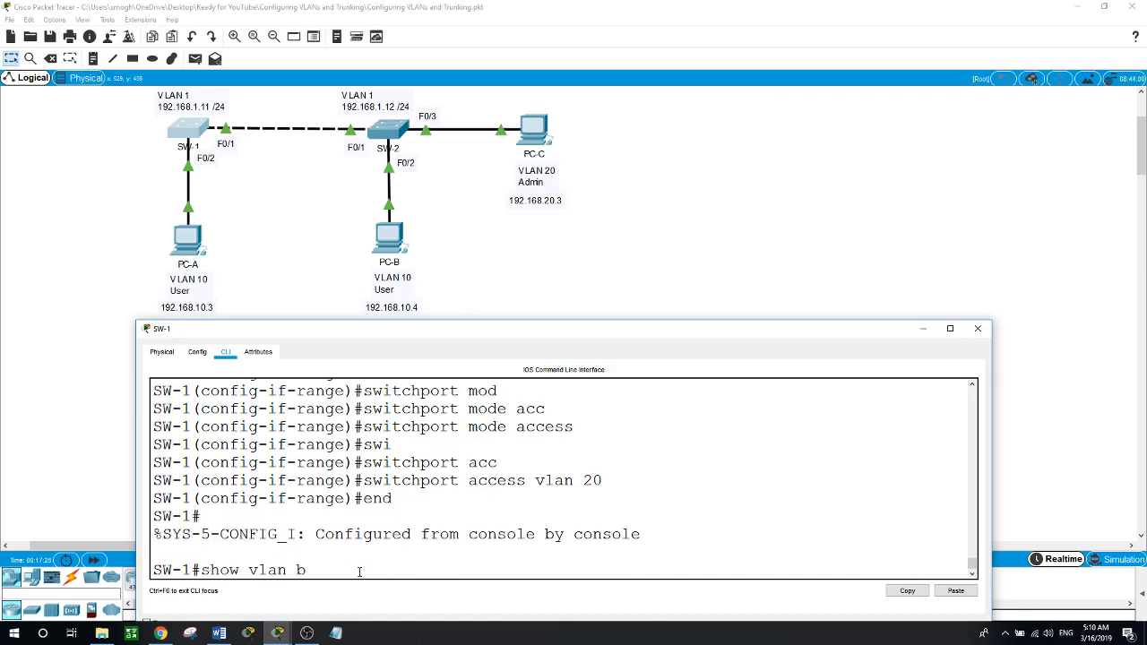
type("rief")
key("Return")
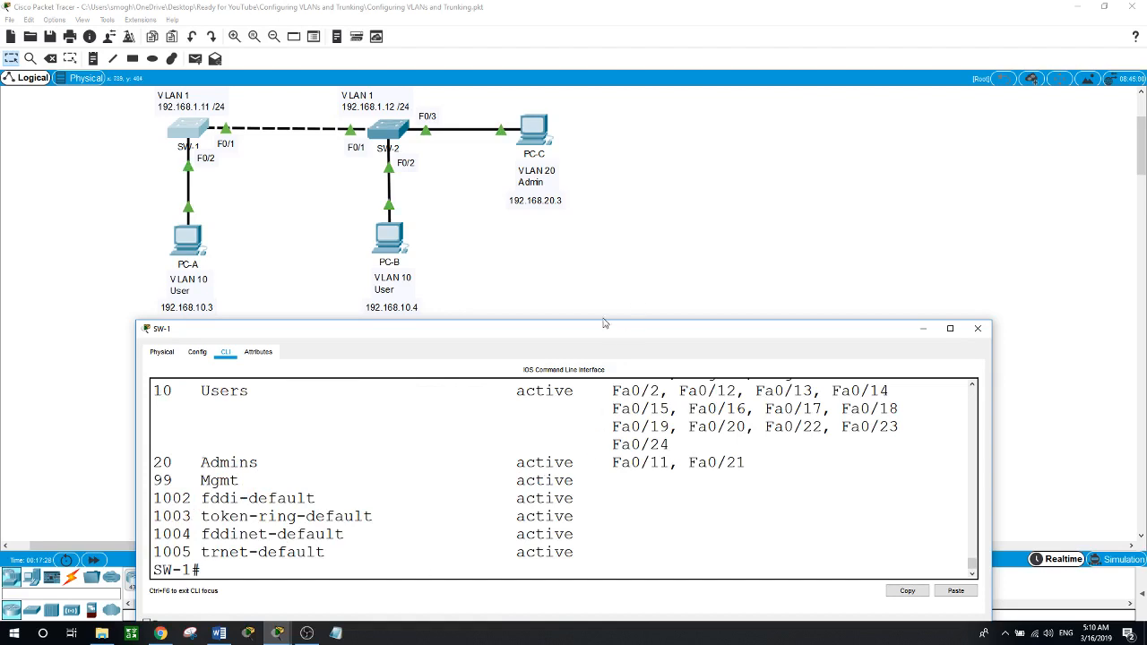
left_click_drag(604, 321, 600, 230)
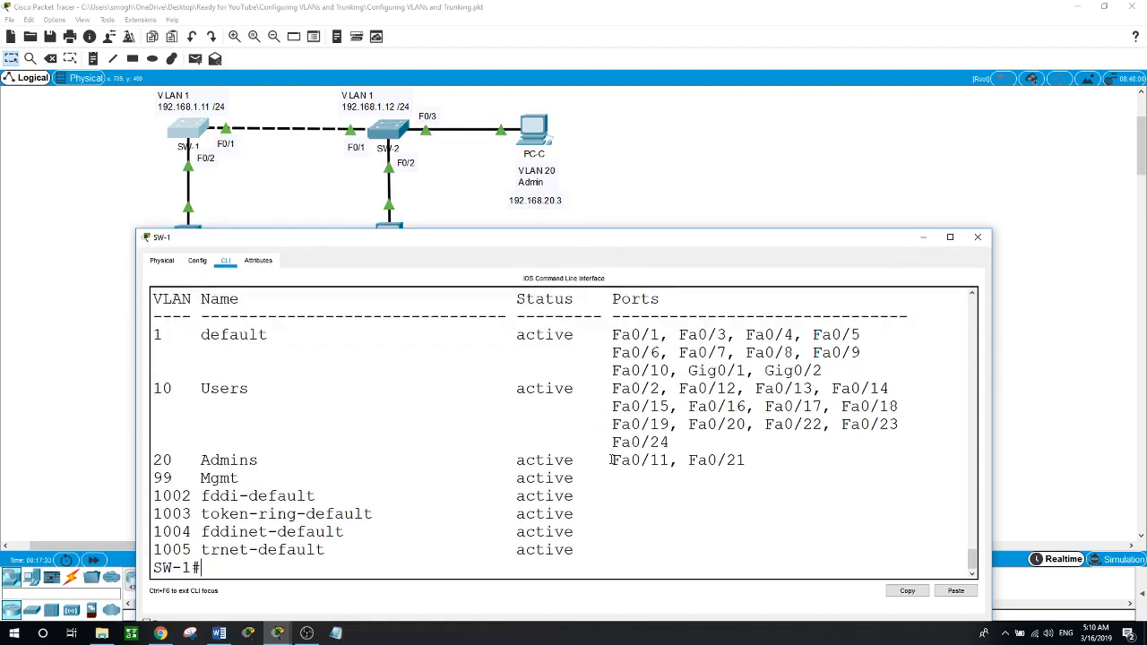
left_click_drag(612, 460, 752, 467)
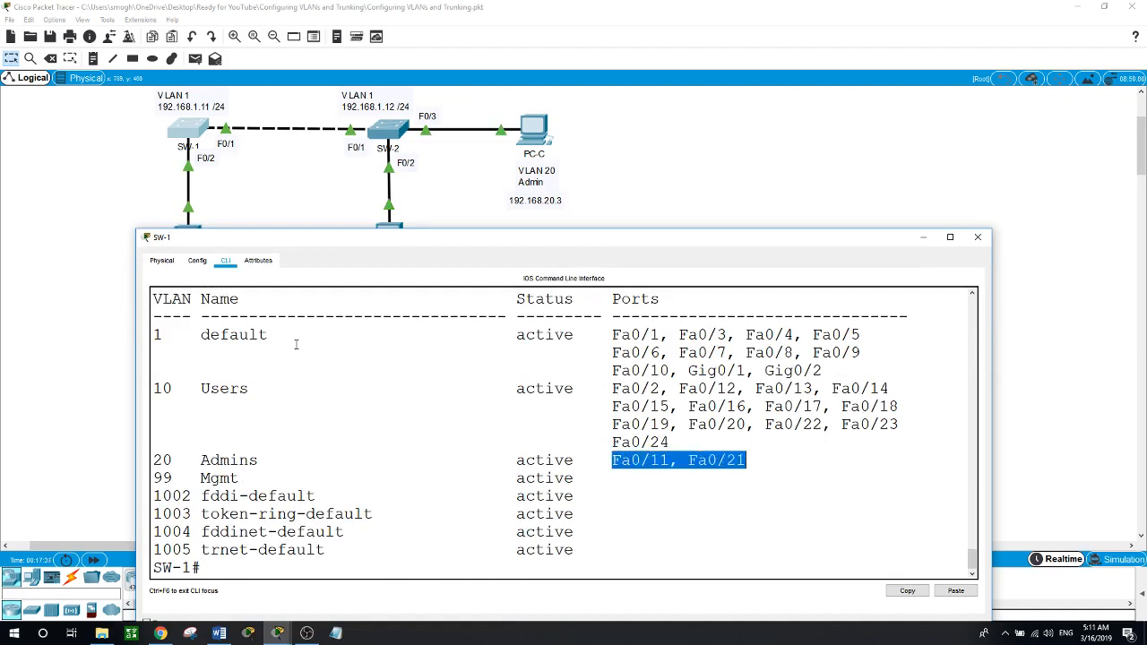
left_click_drag(259, 459, 155, 459)
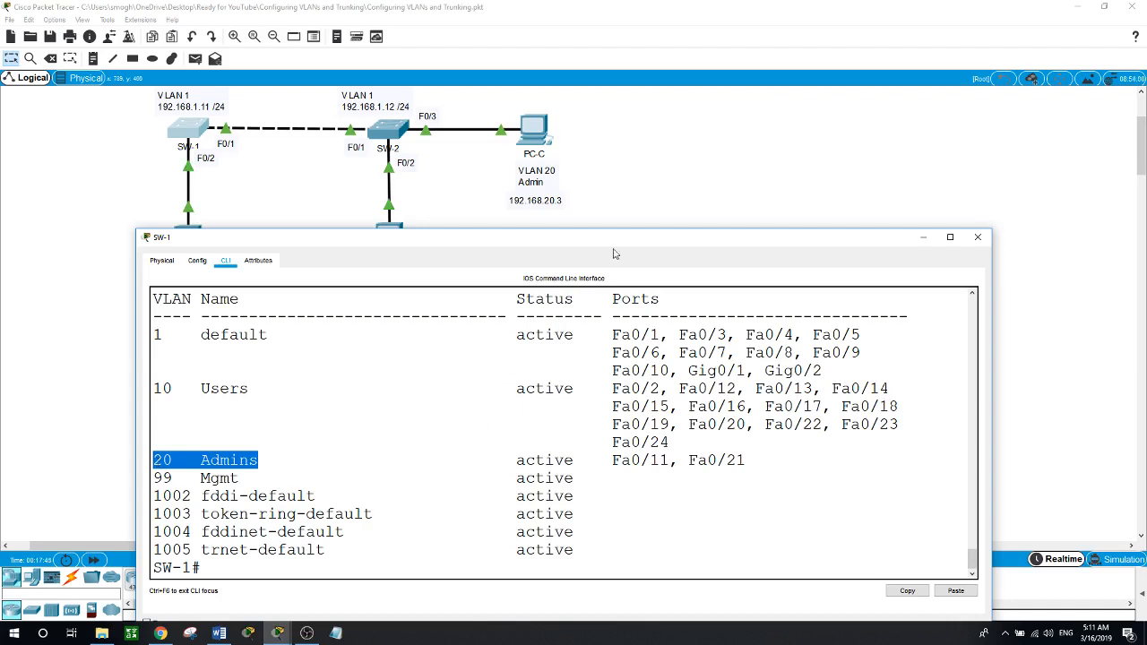
left_click_drag(638, 239, 633, 371)
left_click(645, 278)
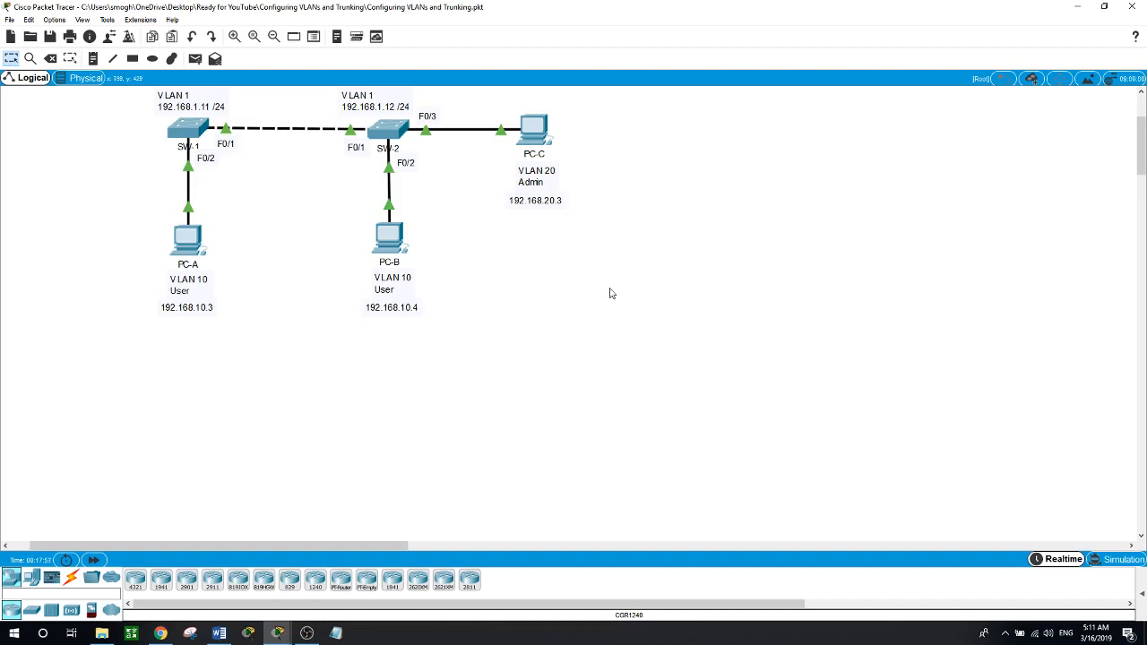
Reopen the SW-1 command line, enter global configuration and go into interface configuration for f0/24.
left_click(186, 125)
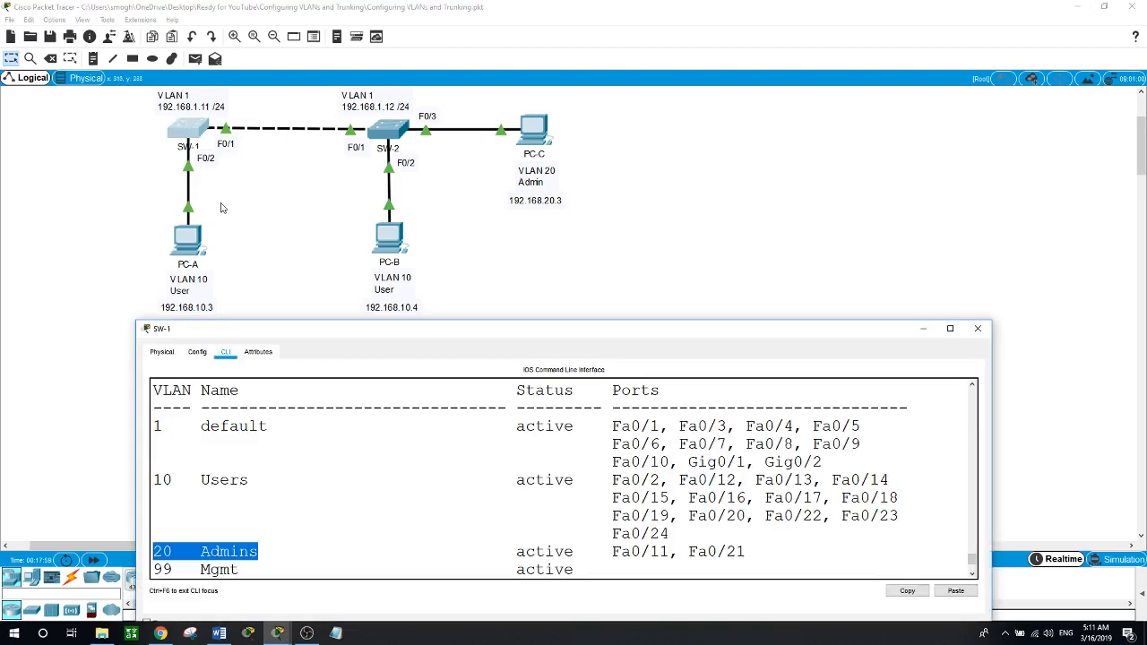
left_click(389, 535)
scroll(389, 535, "down", 2)
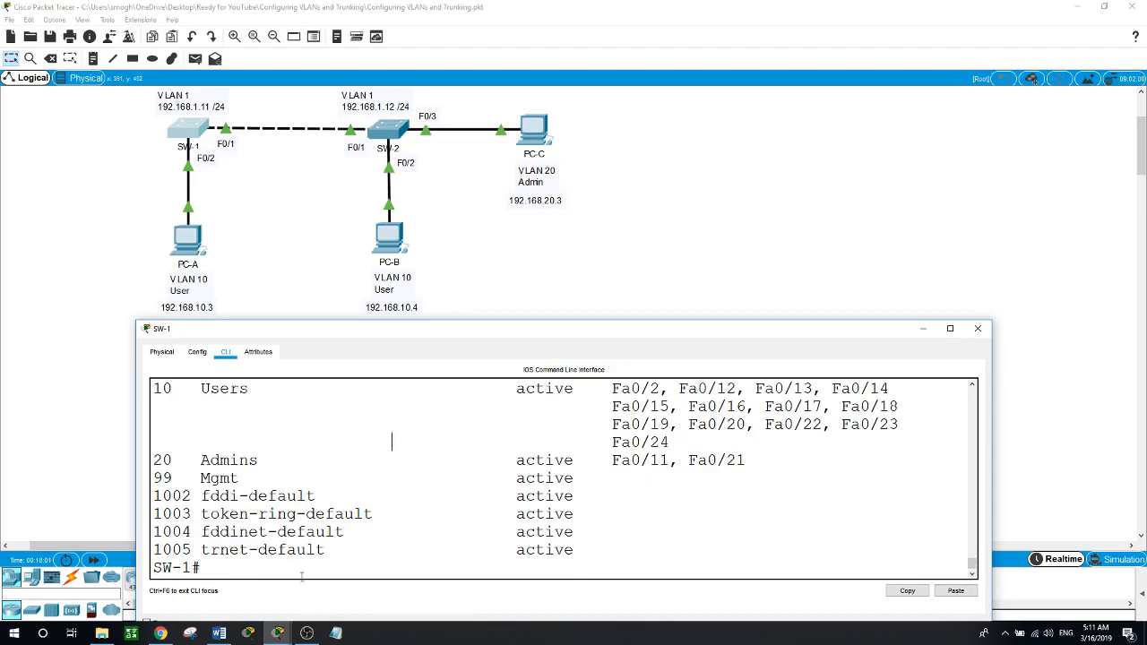
type("conf t")
key("Return")
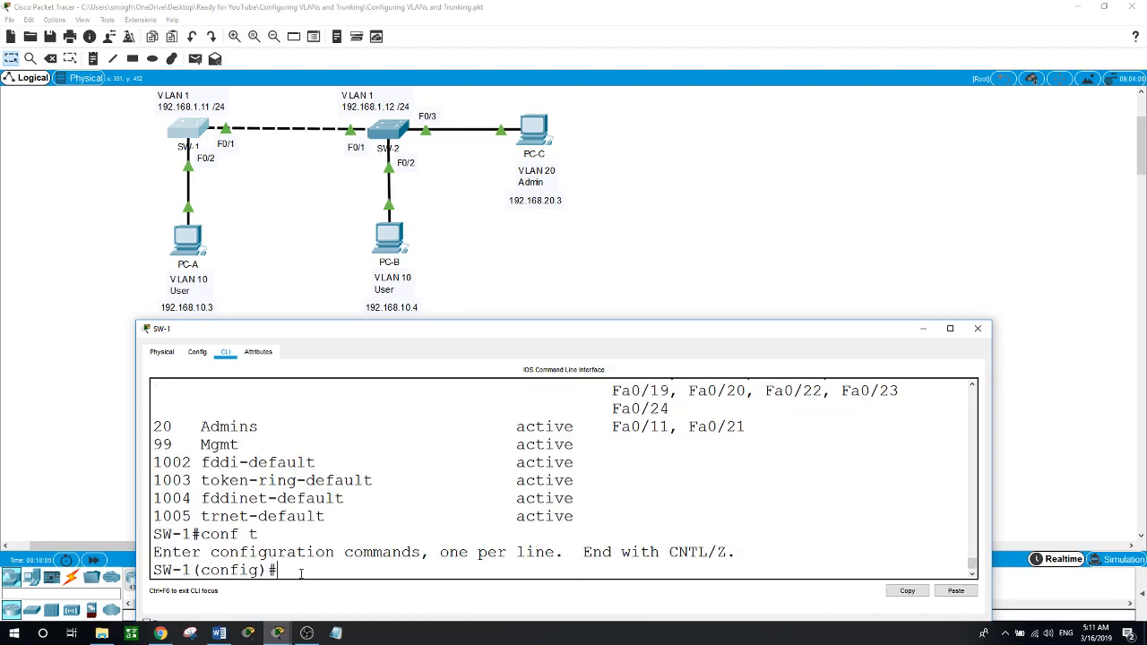
type("int f0/24")
key("Return")
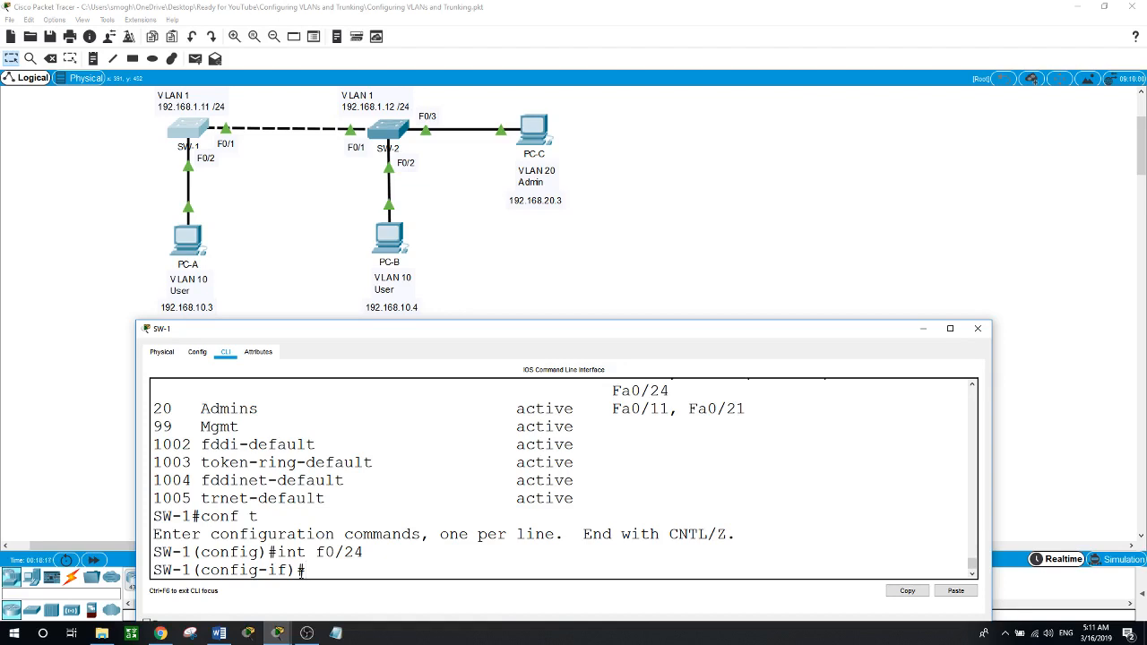
Remove the access VLAN assignment from interface f0/24 on SW-1 and return to privileged mode.
type("no switch")
key("Tab")
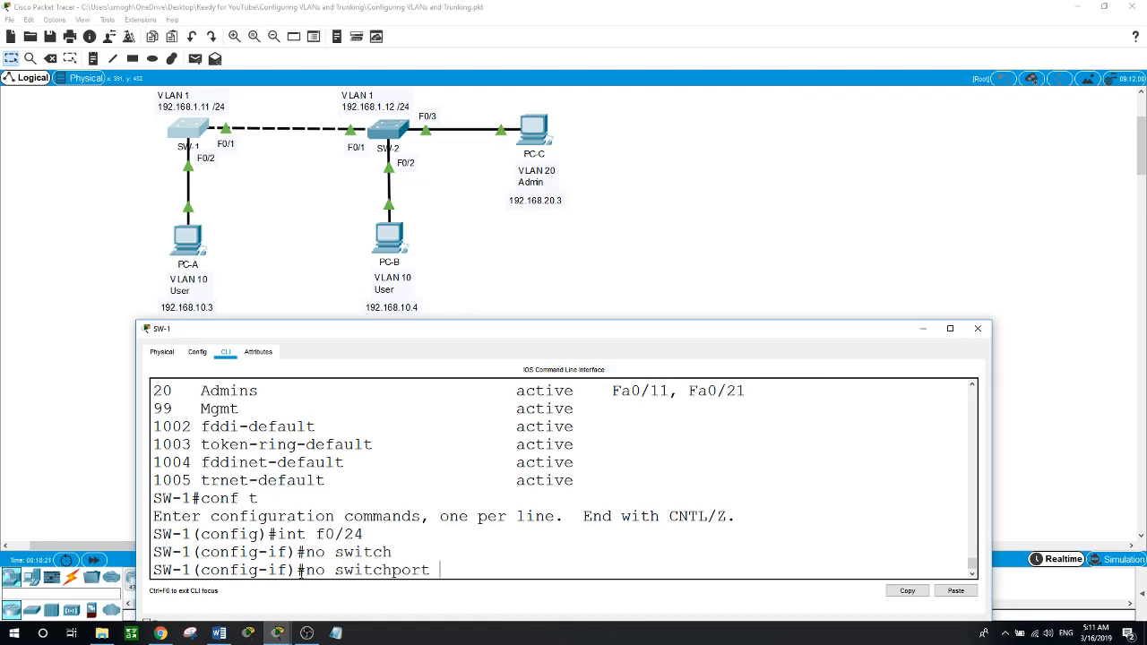
type("acc")
key("Tab")
type("vlan")
key("Return")
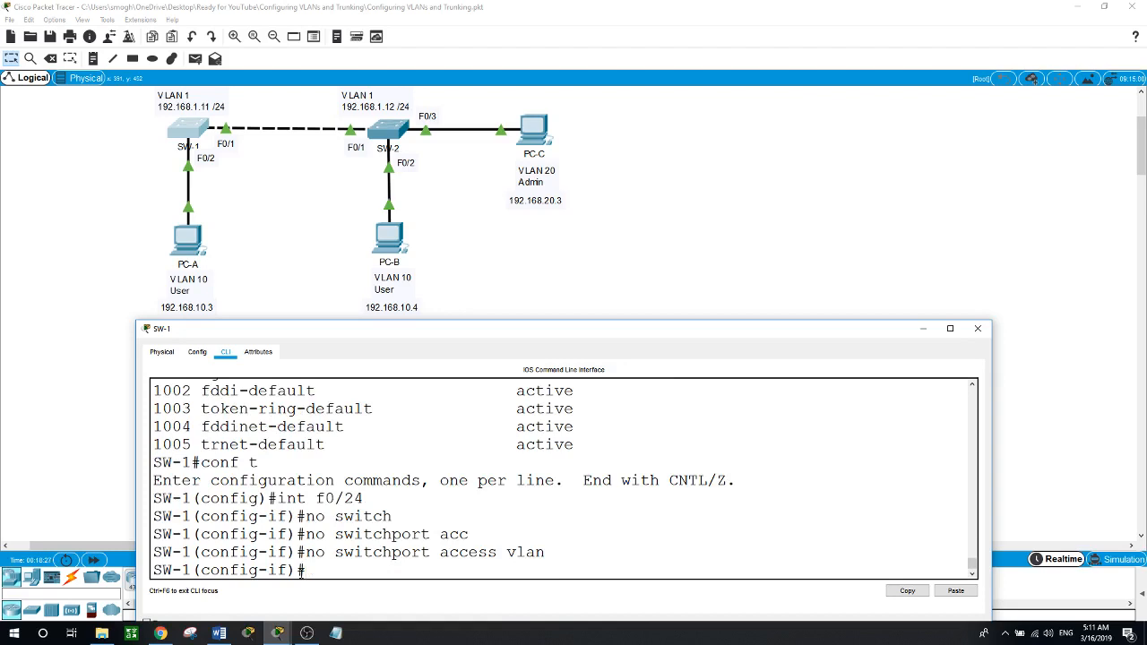
type("end")
key("Return")
Display the brief VLAN table on SW-1 and examine which VLAN lists port Fa0/24.
type("sho")
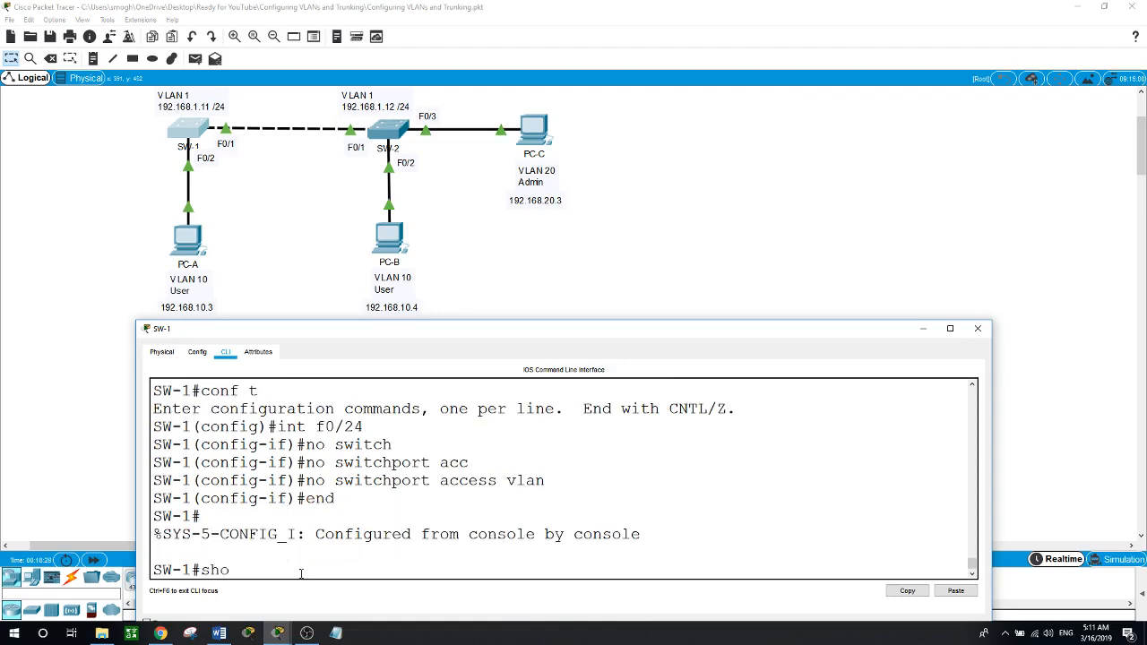
type("w vlan brief")
key("Return")
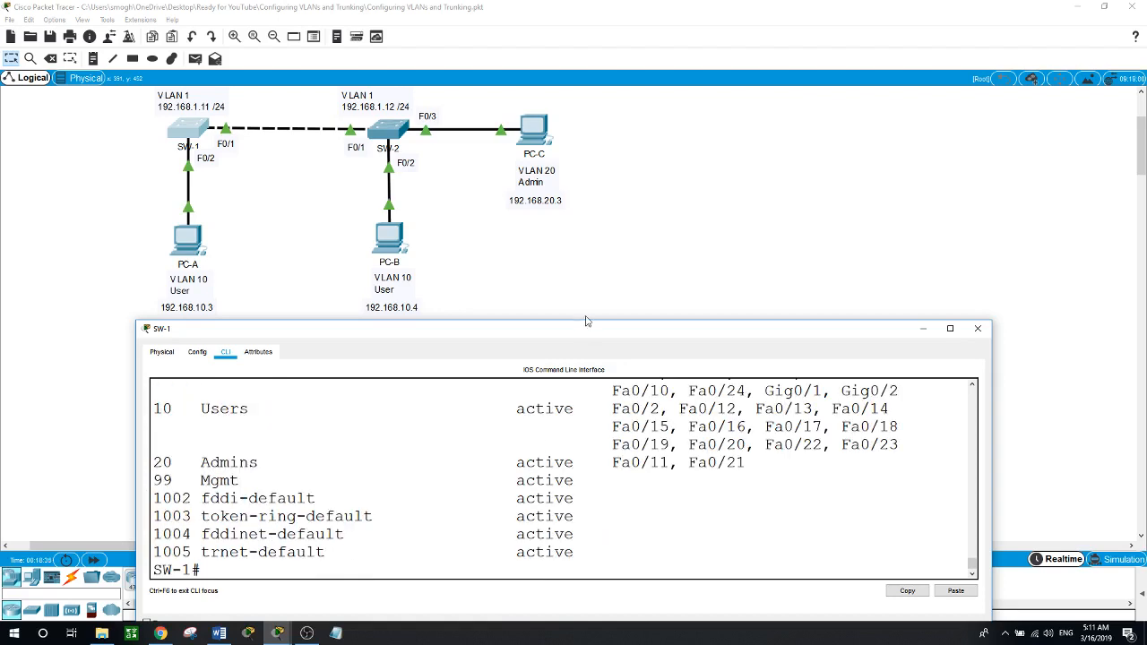
left_click_drag(587, 321, 577, 222)
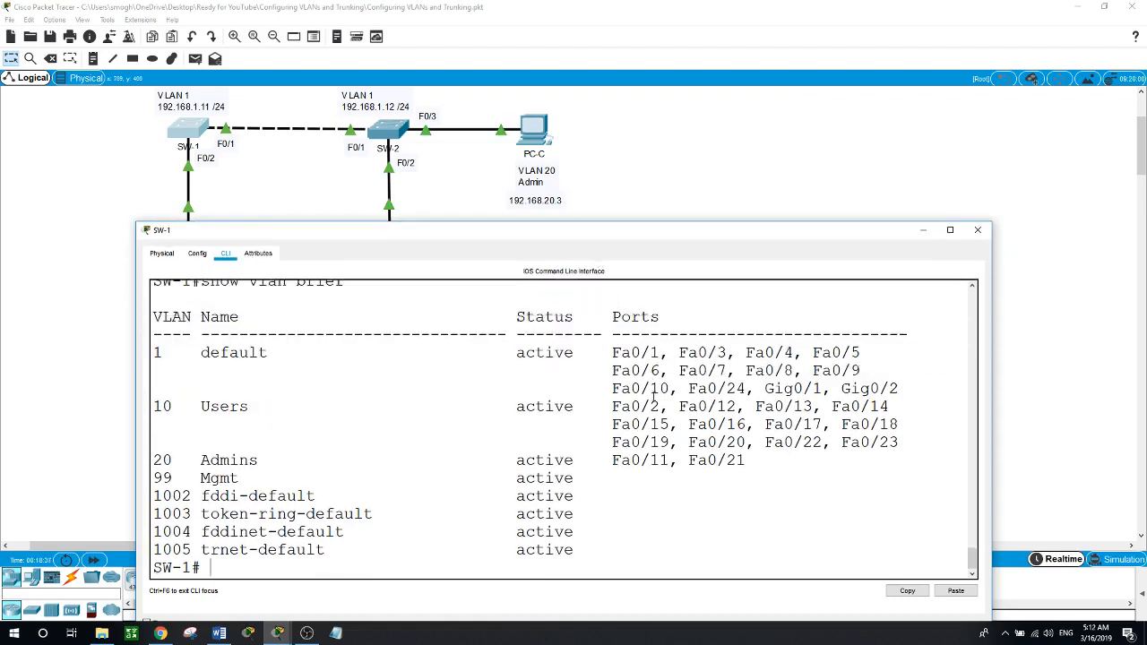
left_click_drag(612, 352, 874, 461)
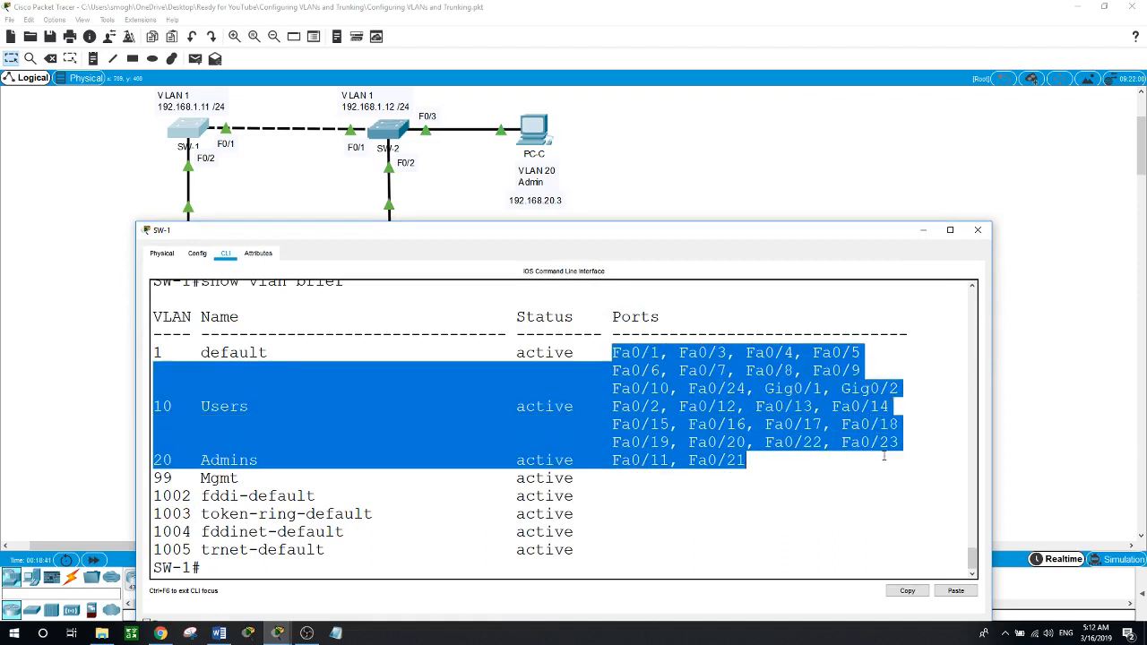
left_click(870, 489)
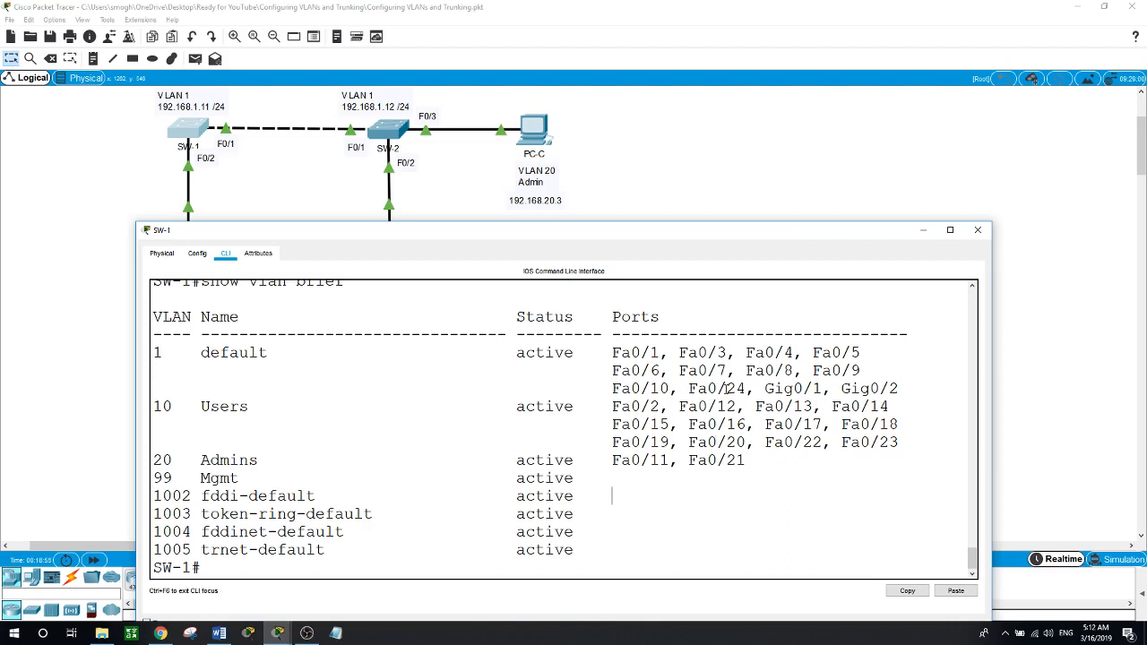
left_click_drag(689, 388, 750, 388)
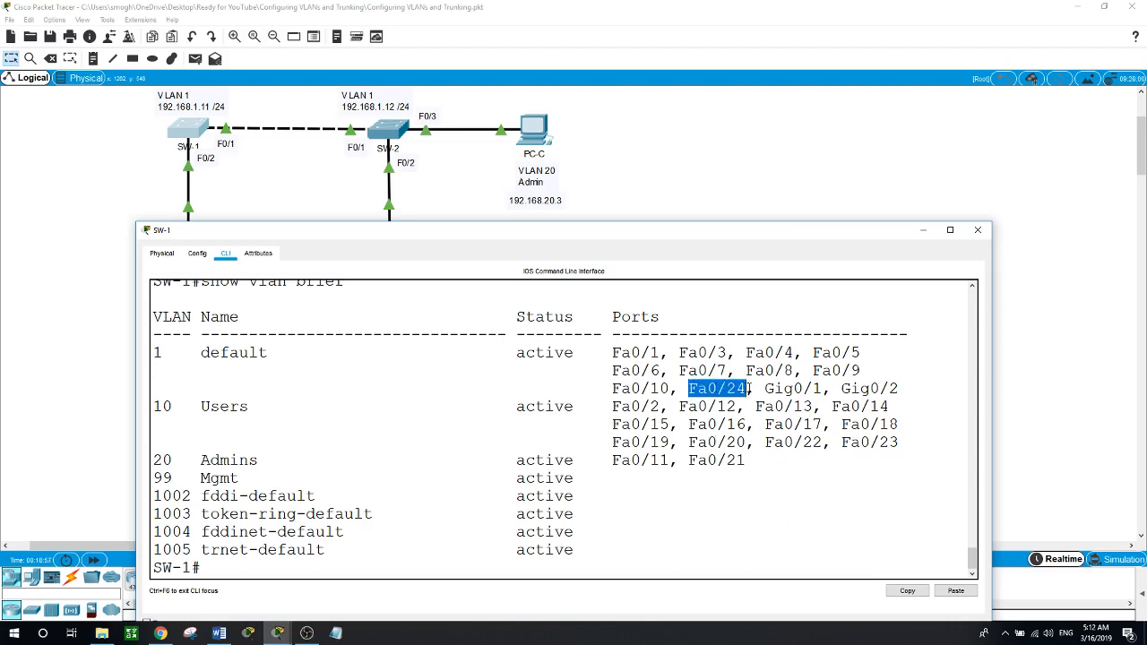
left_click(746, 480)
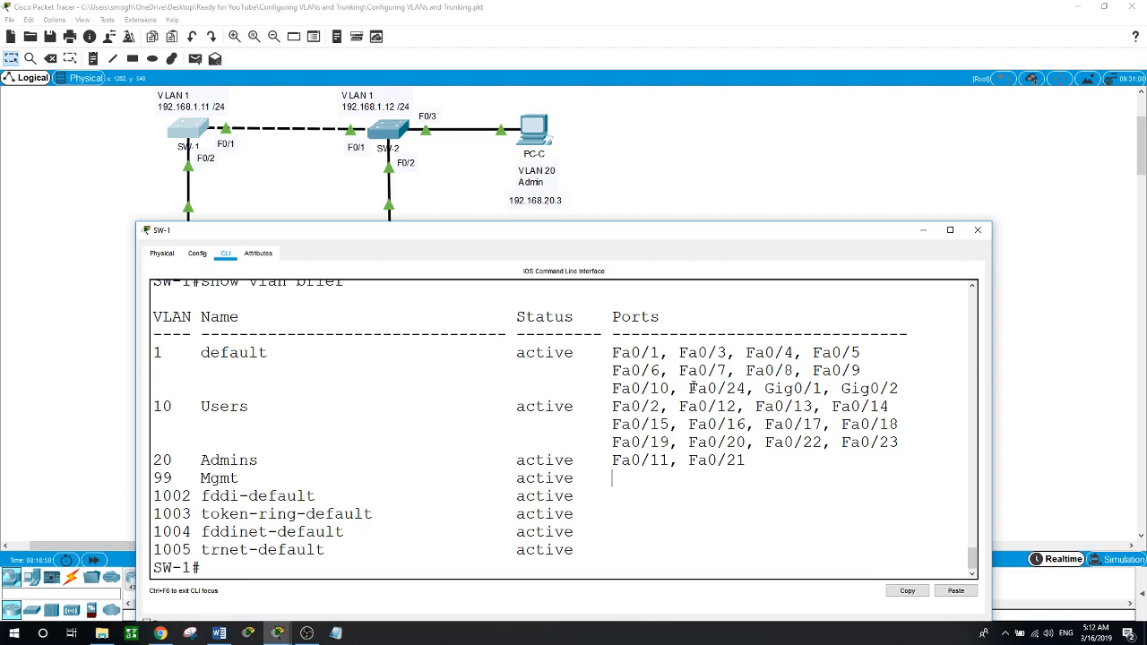
left_click_drag(688, 388, 759, 388)
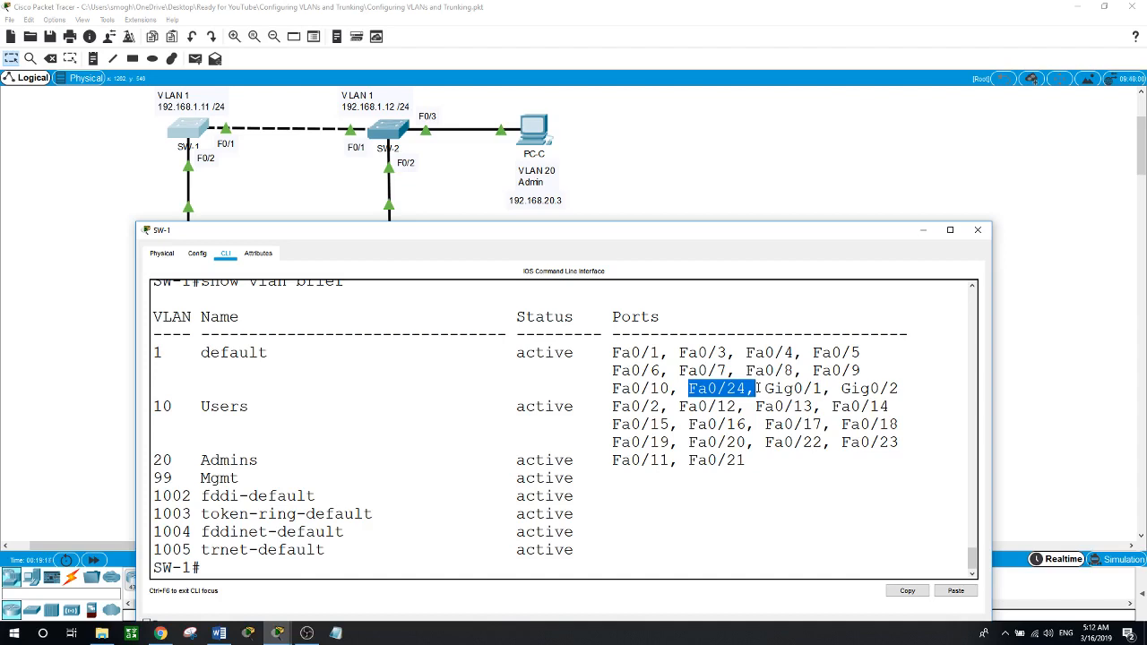
Return to interface configuration for f0/24 on SW-1 and start entering a switchport command.
left_click(342, 570)
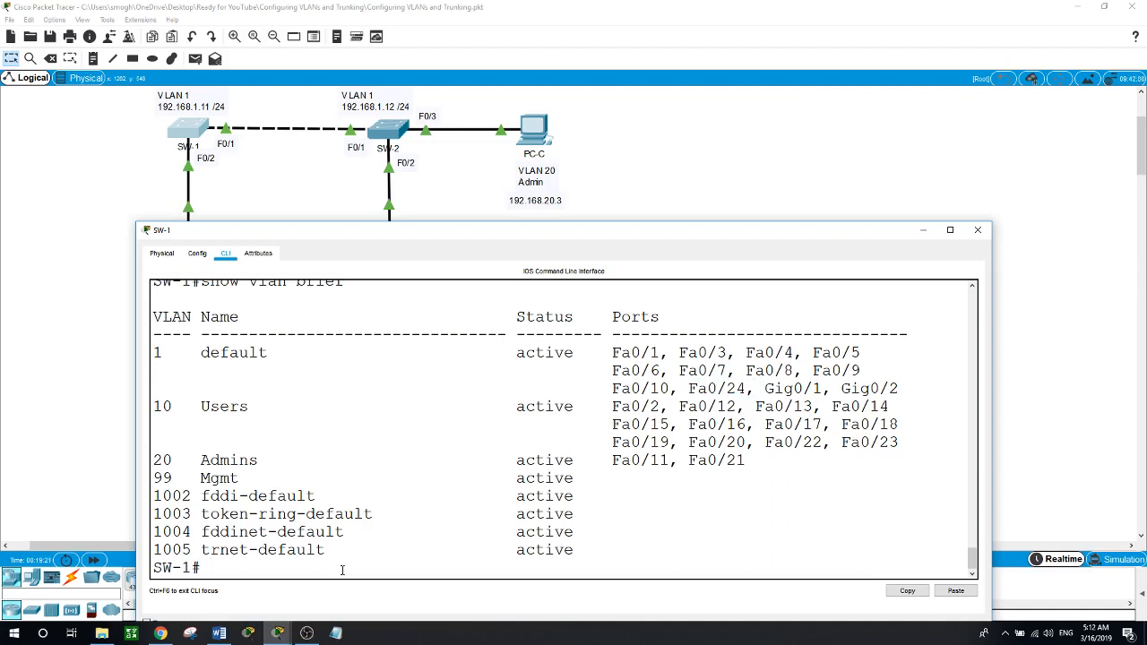
type("conf t")
key("Return")
type("i")
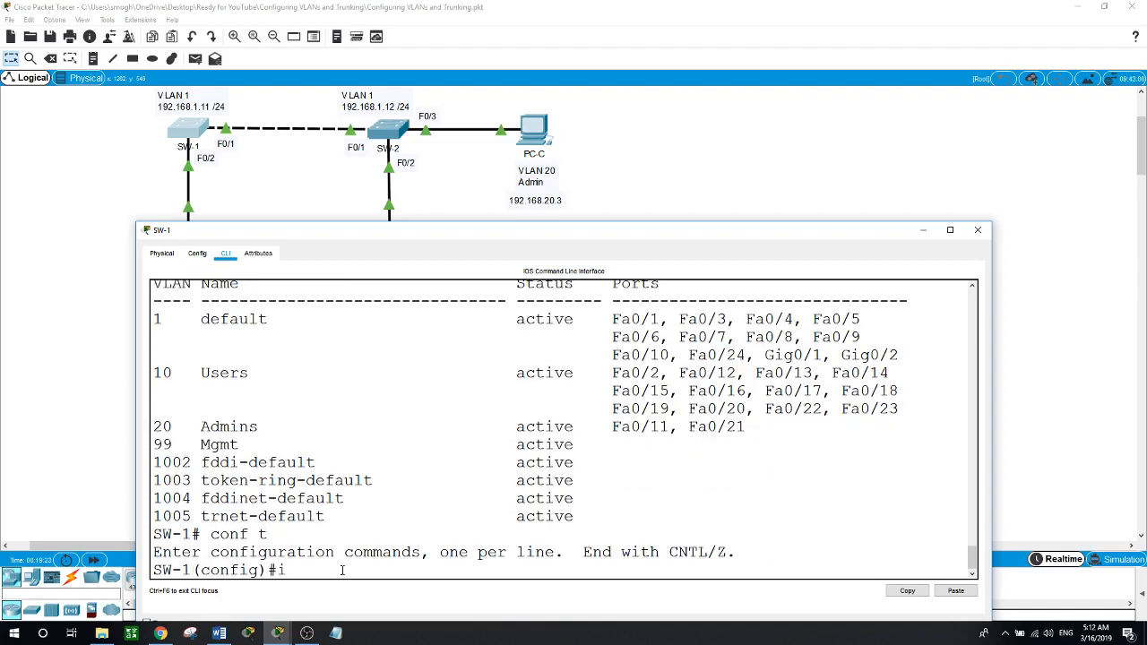
type("nt f0/24")
key("Return")
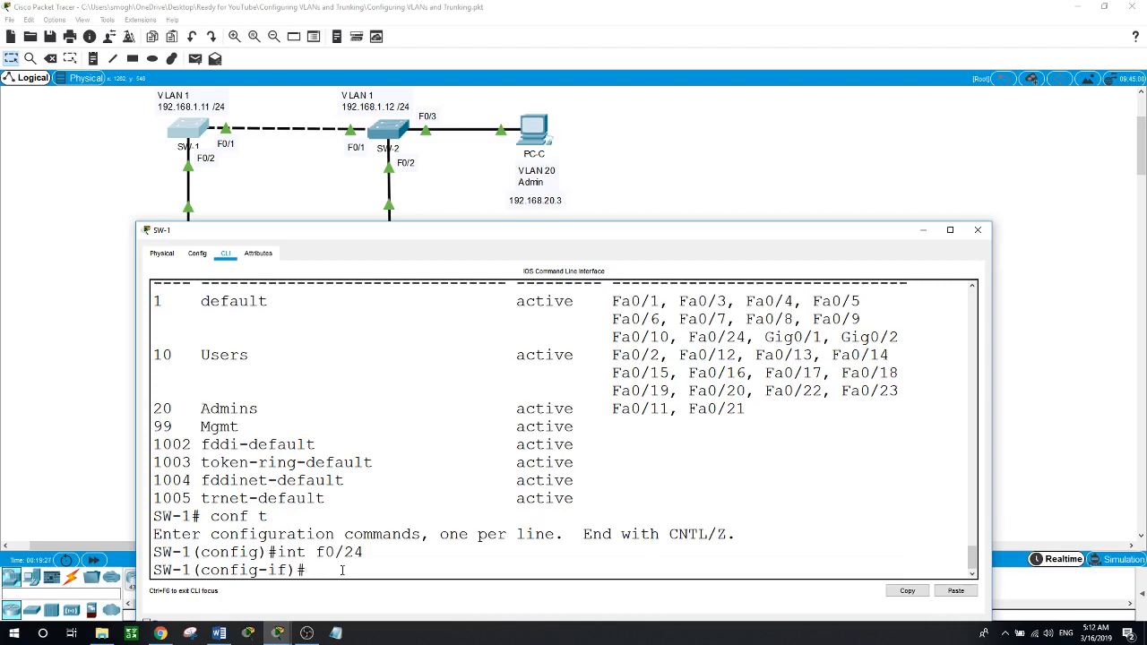
type("swit")
Examine VLANs 1002 to 1005, port Fa0/24 and the default VLAN in SW-1's displayed VLAN table.
left_click_drag(155, 445, 201, 498)
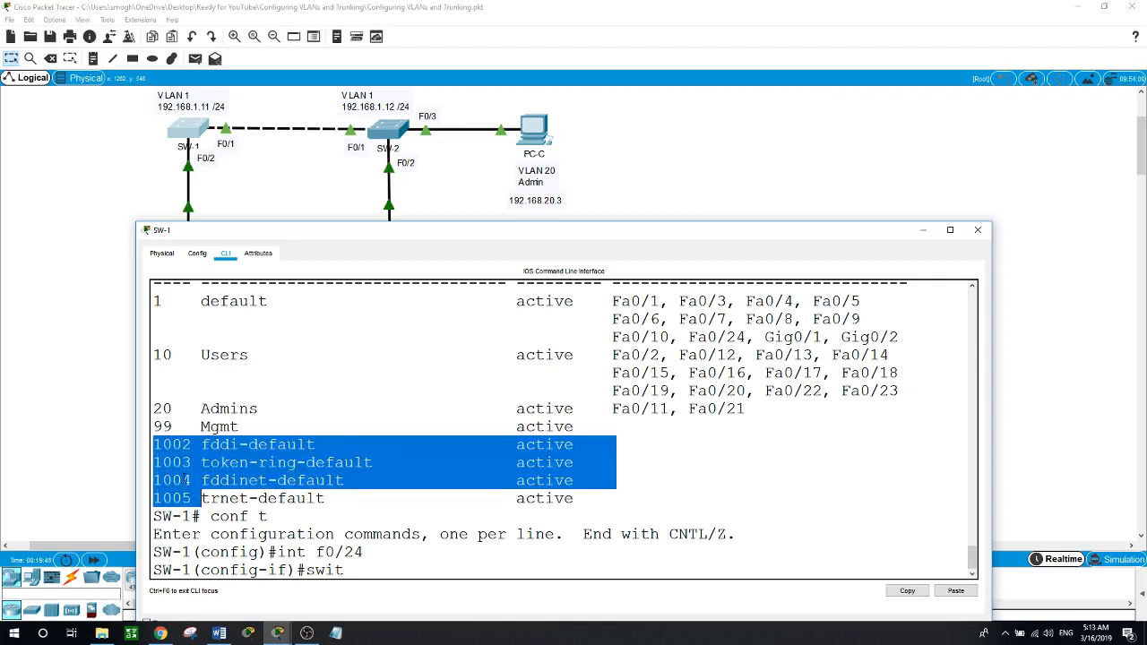
left_click(323, 550)
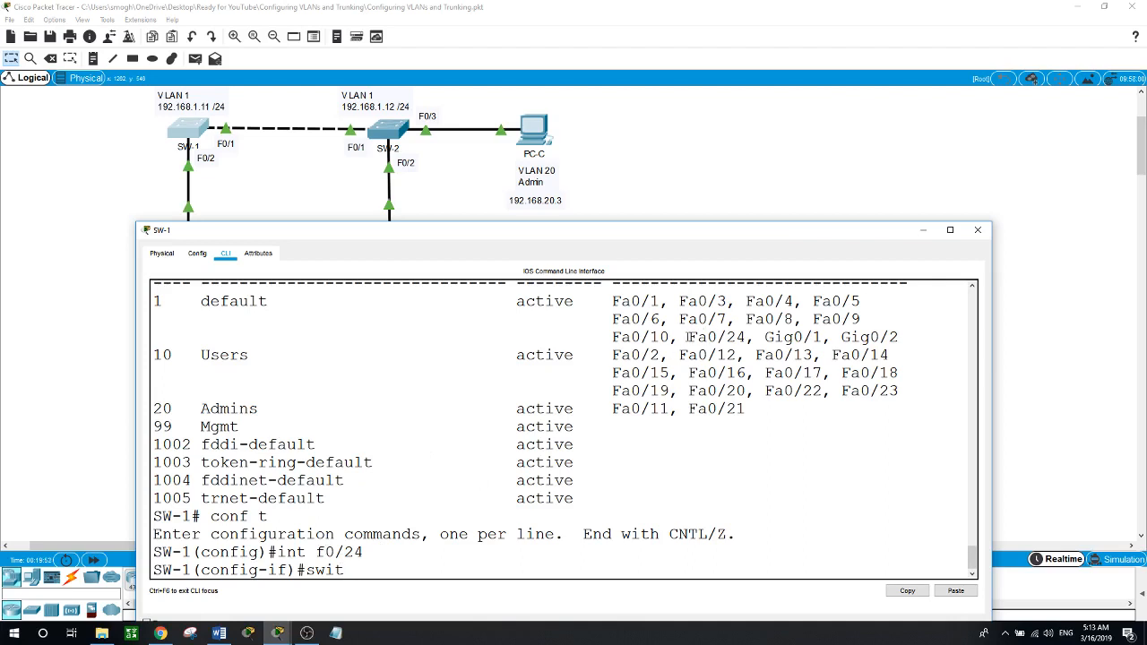
left_click_drag(689, 337, 746, 337)
left_click_drag(267, 301, 163, 301)
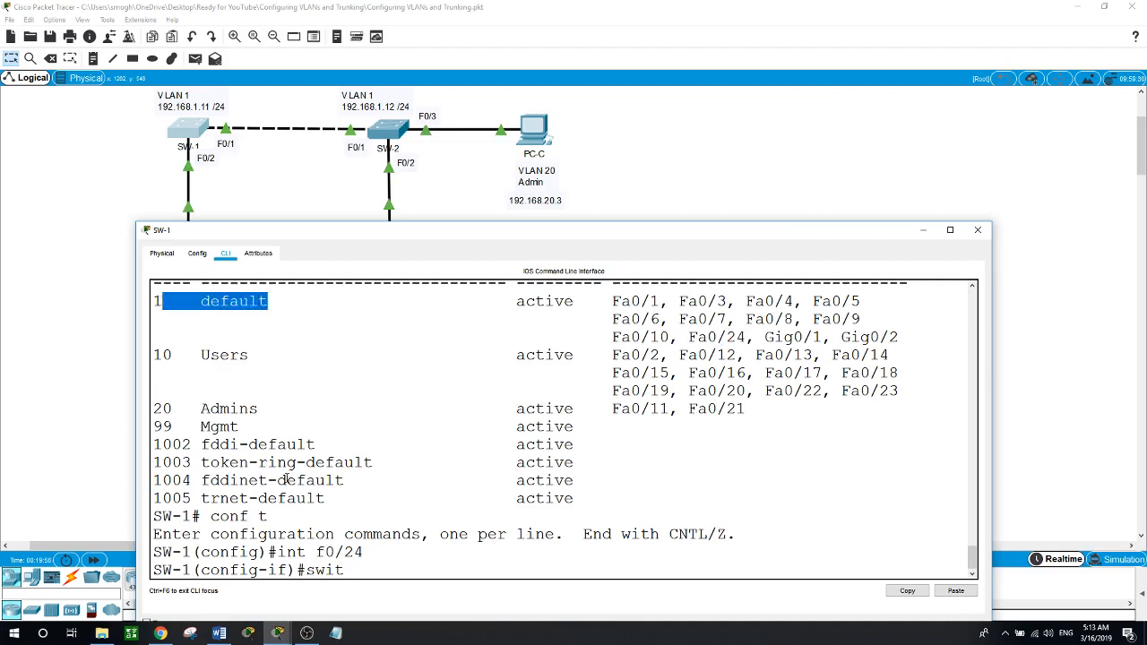
left_click(348, 569)
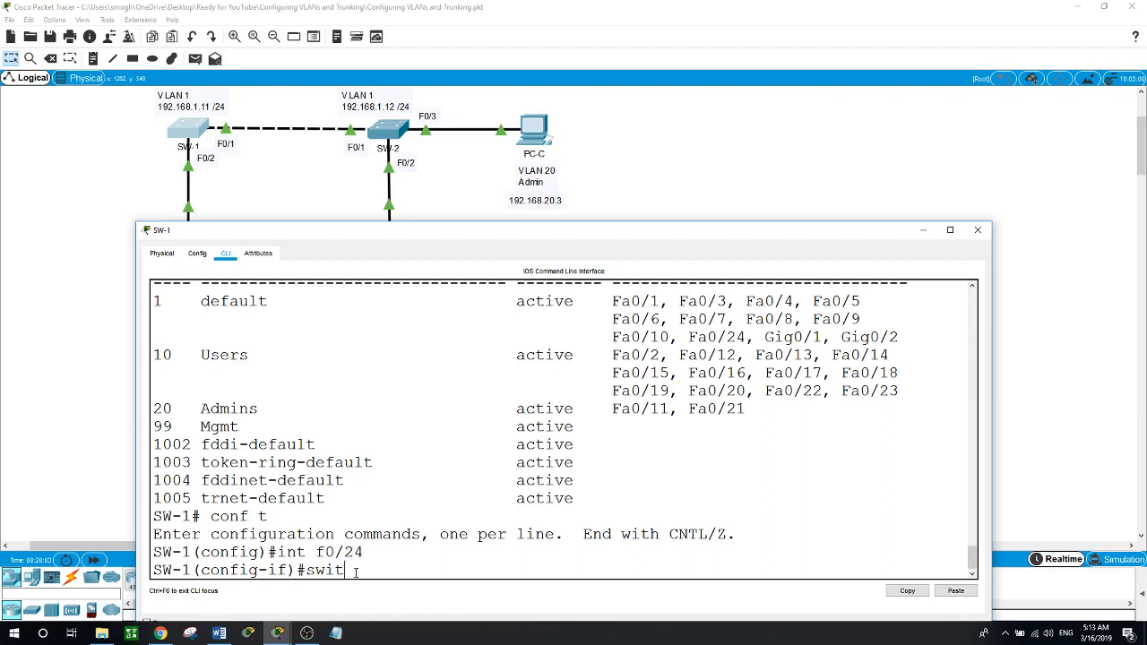
Assign interface f0/24 on SW-1 to access VLAN 30 and leave configuration mode.
type("chport acc")
key("Tab")
type("vlan ")
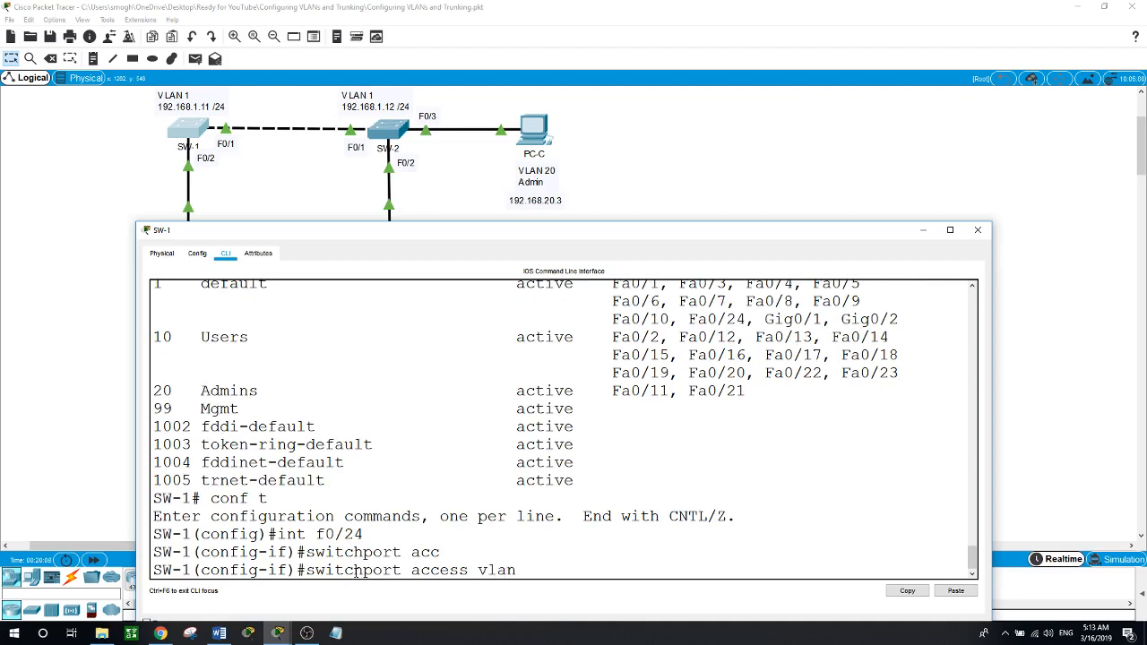
type("30")
key("Return")
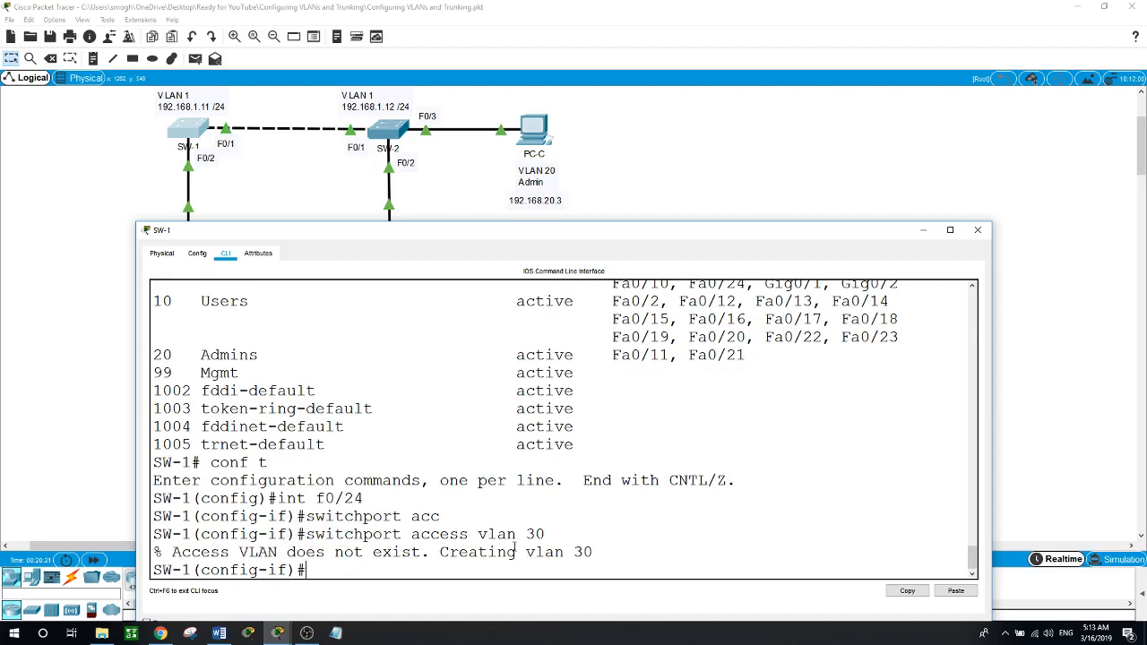
type("exit")
key("Return")
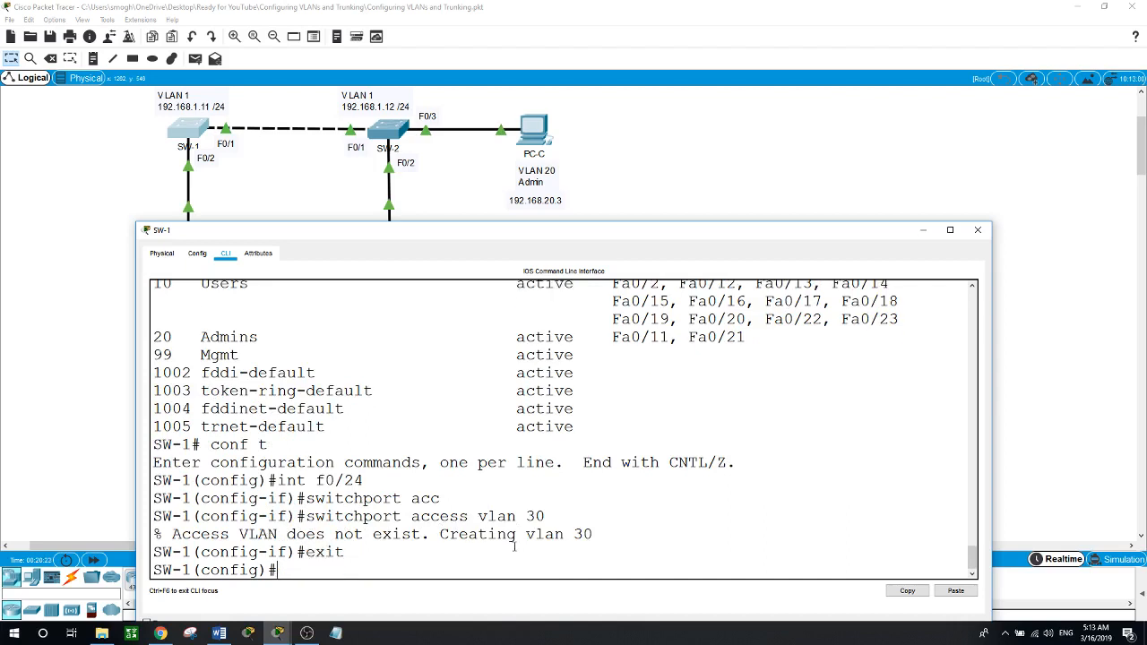
type("exit")
key("Return")
Display the brief VLAN table on SW-1 and examine the VLAN 30 entry and its assigned port.
type("show")
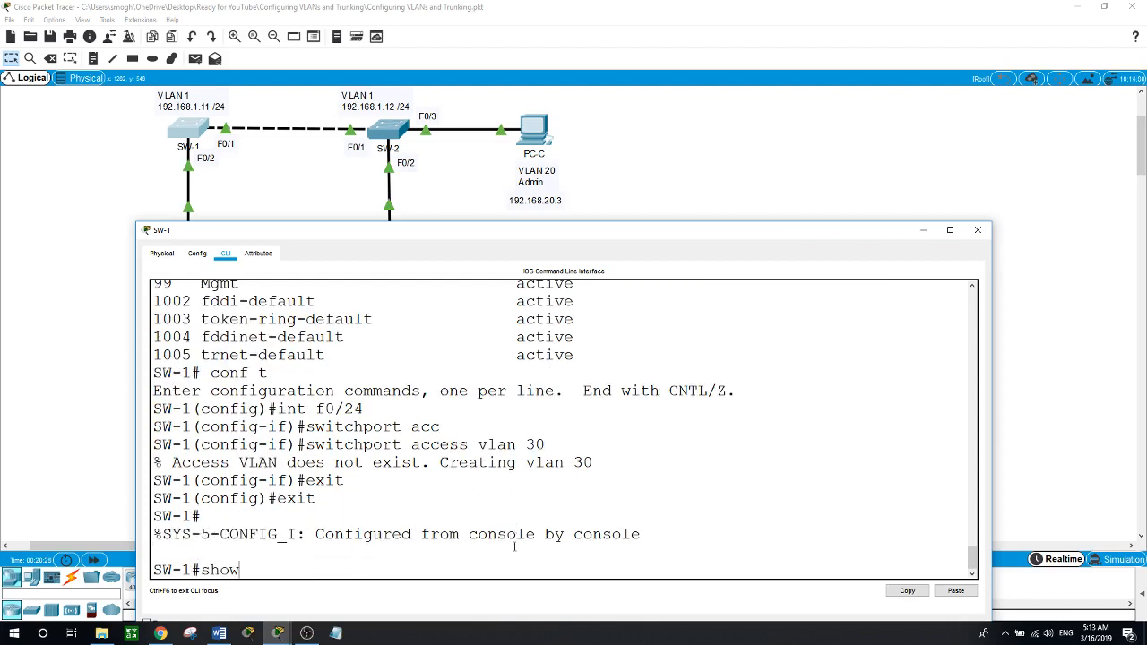
type(" vlan brief")
key("Return")
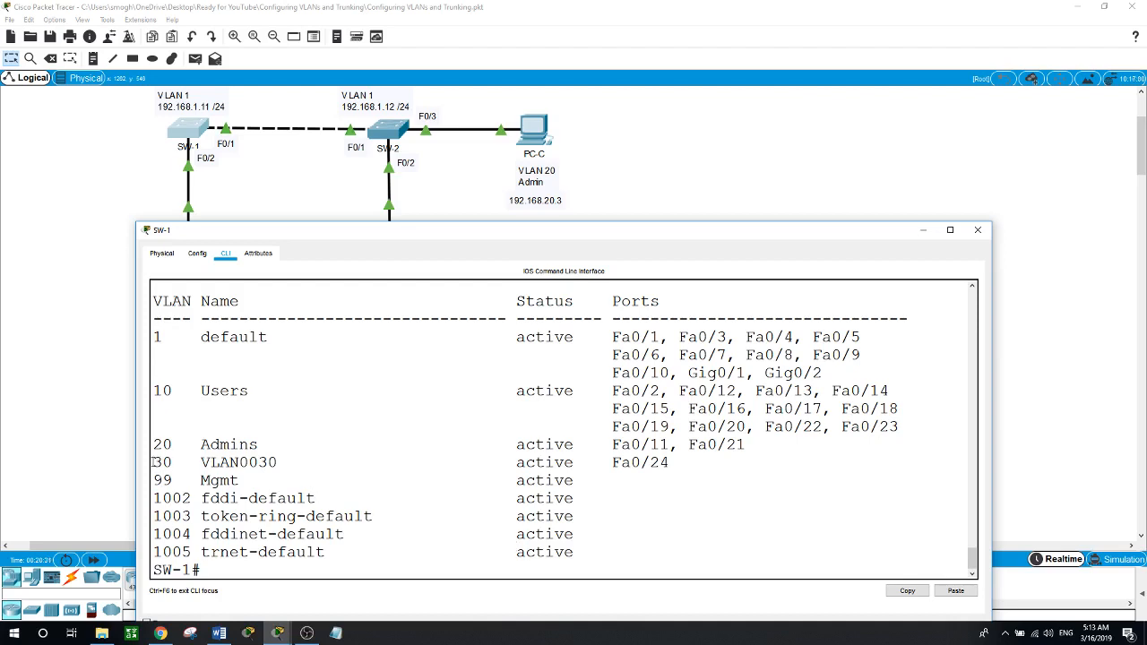
left_click_drag(154, 462, 674, 465)
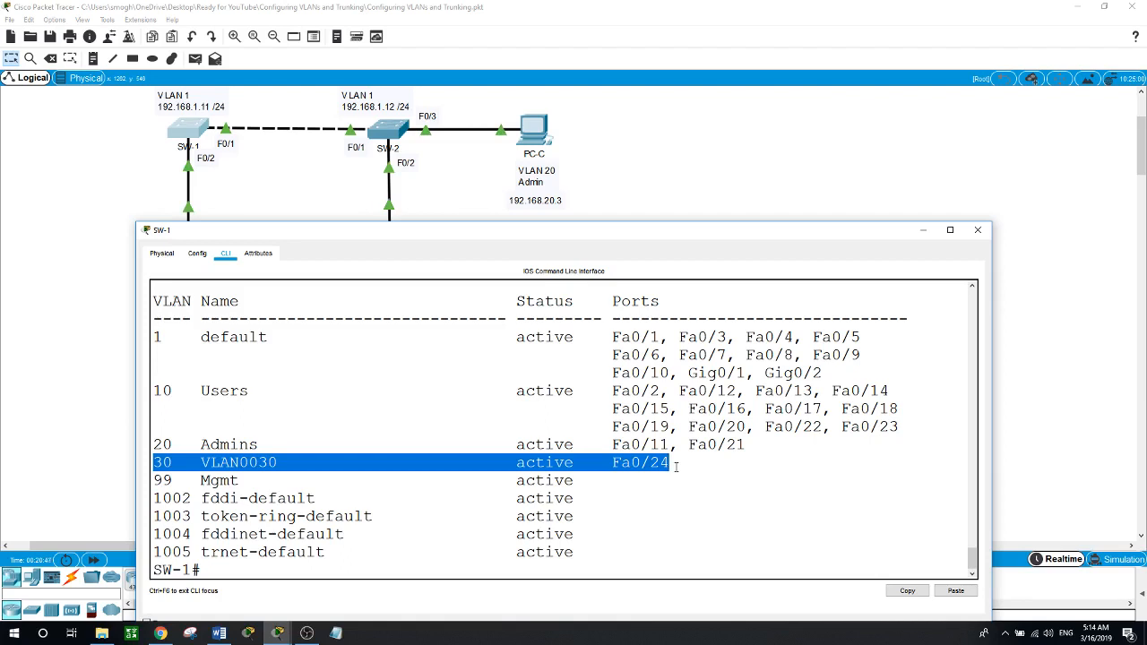
left_click(830, 179)
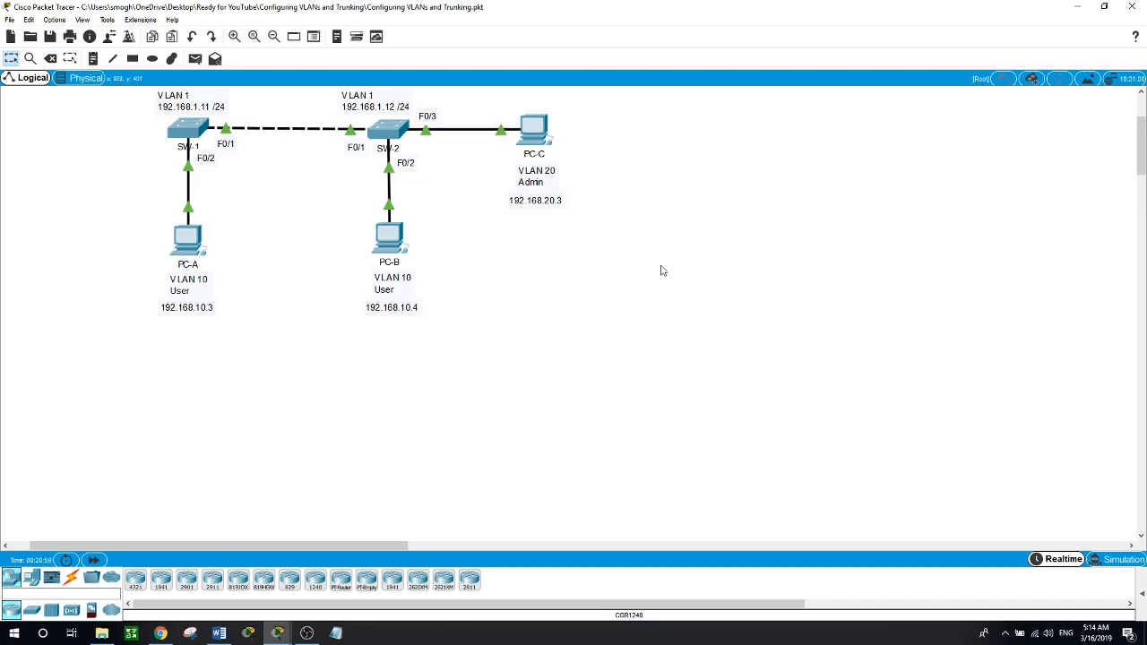
left_click(187, 128)
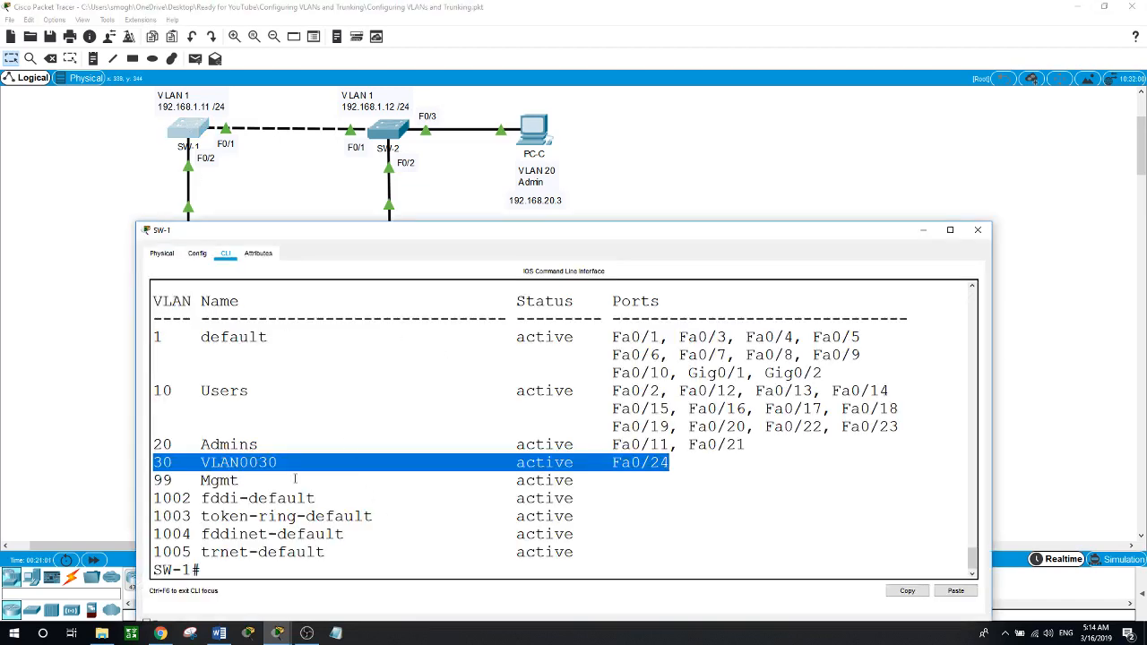
scroll(282, 355, "up", 2)
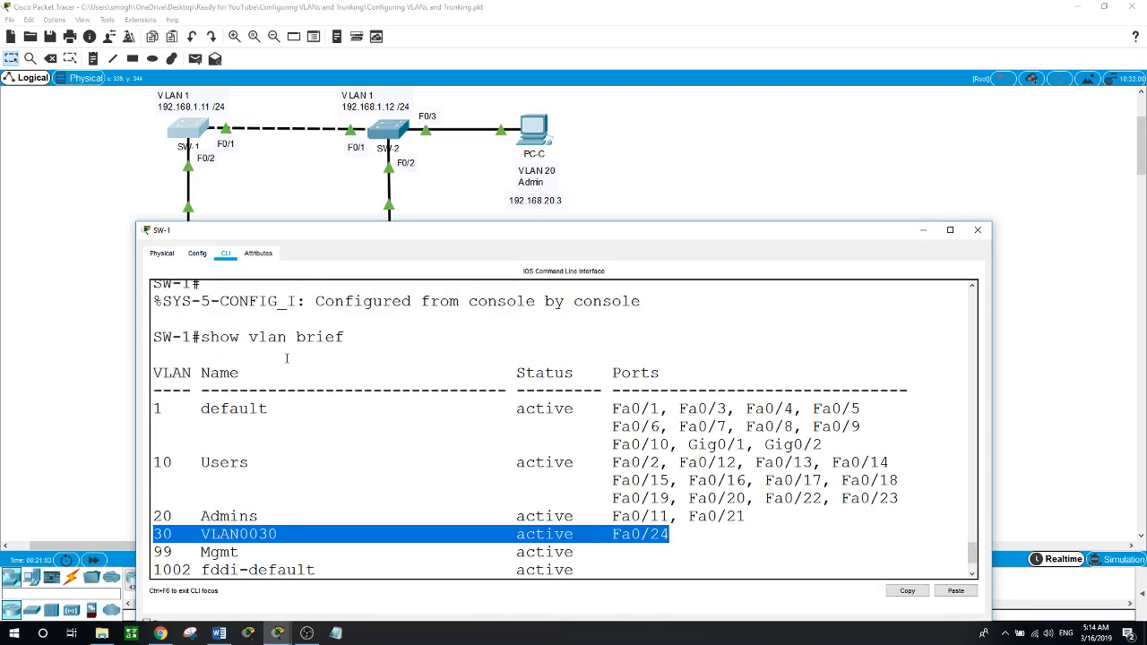
left_click_drag(201, 373, 343, 380)
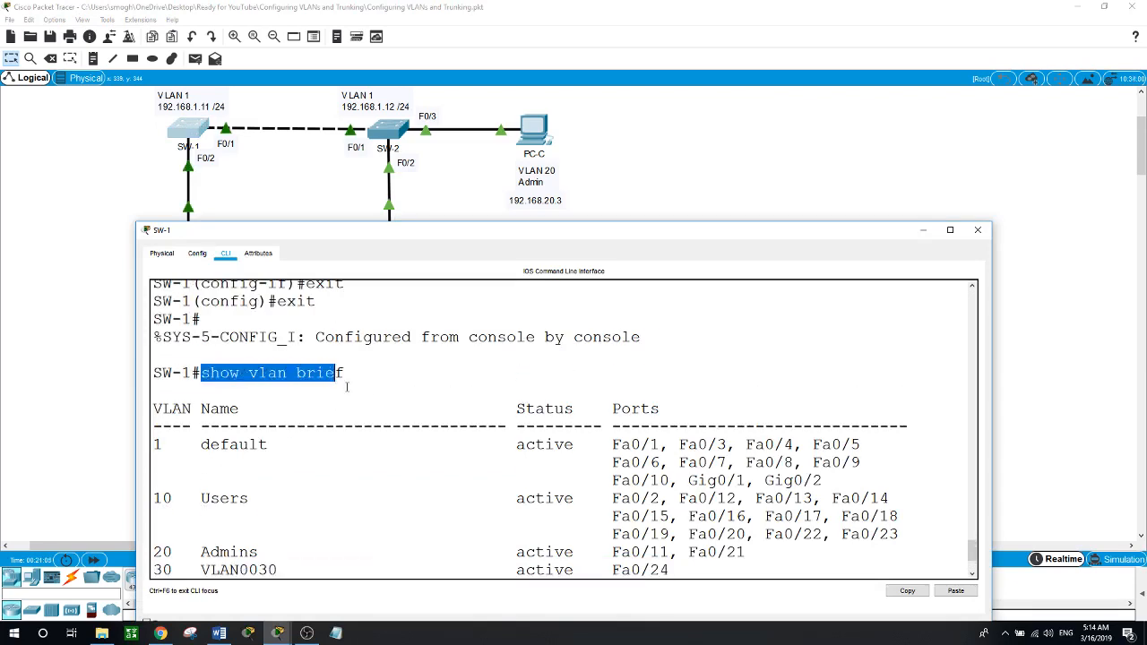
left_click(389, 407)
left_click_drag(154, 459, 678, 464)
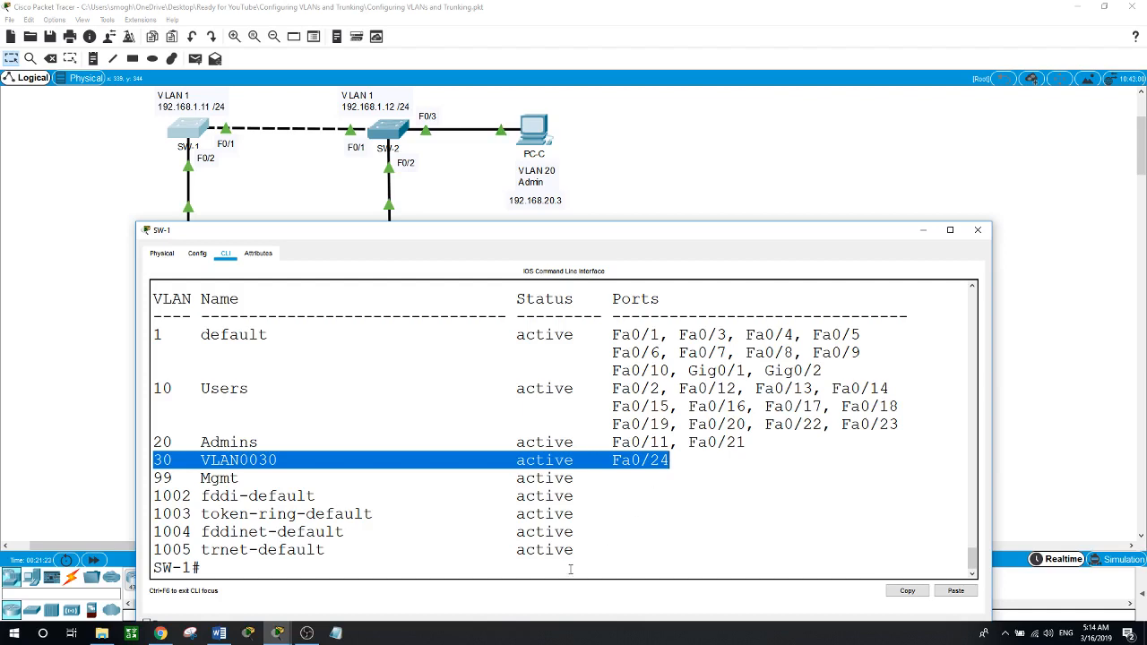
left_click(667, 481)
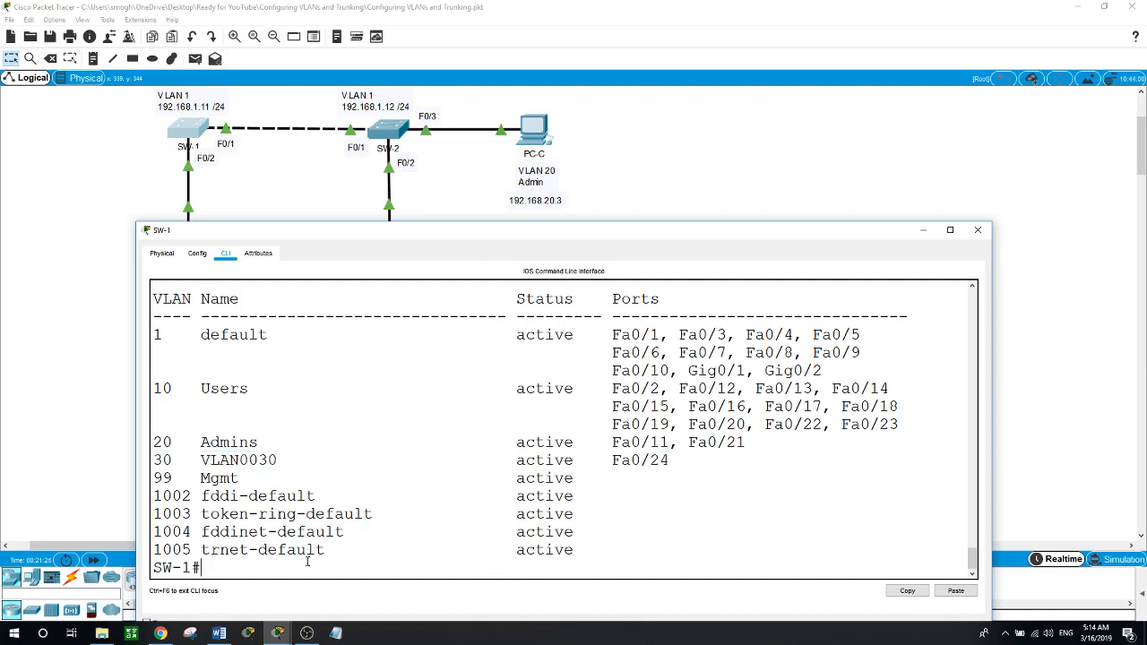
Enter global configuration on SW-1 and delete VLAN 30.
type("conf t")
key("Return")
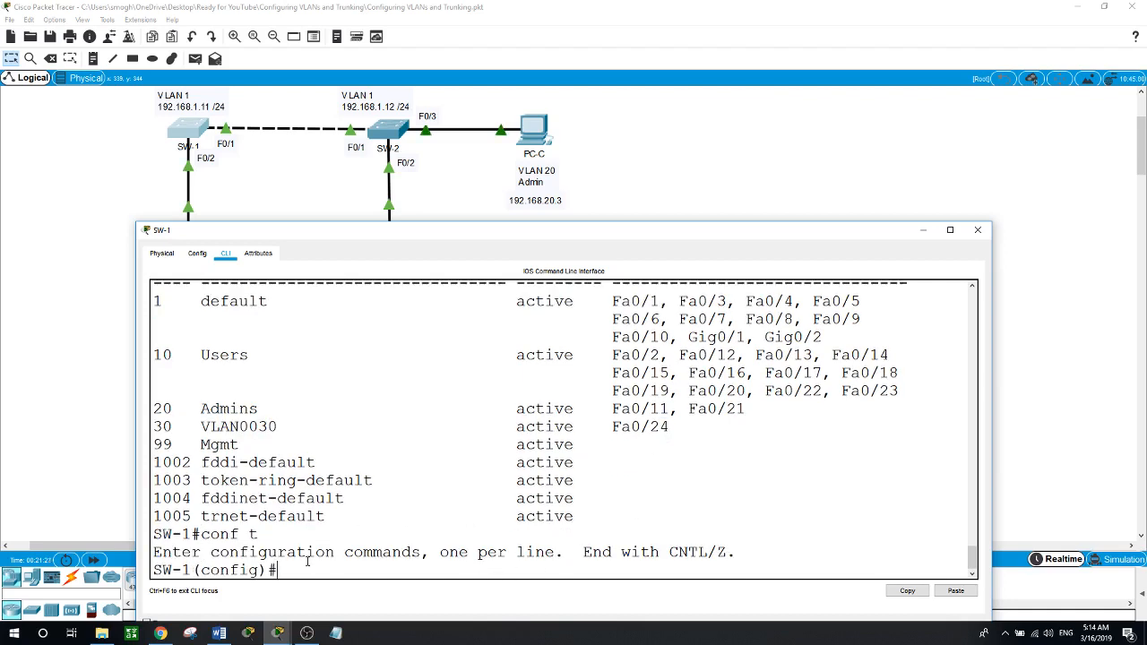
type("no vlan 30")
key("Return")
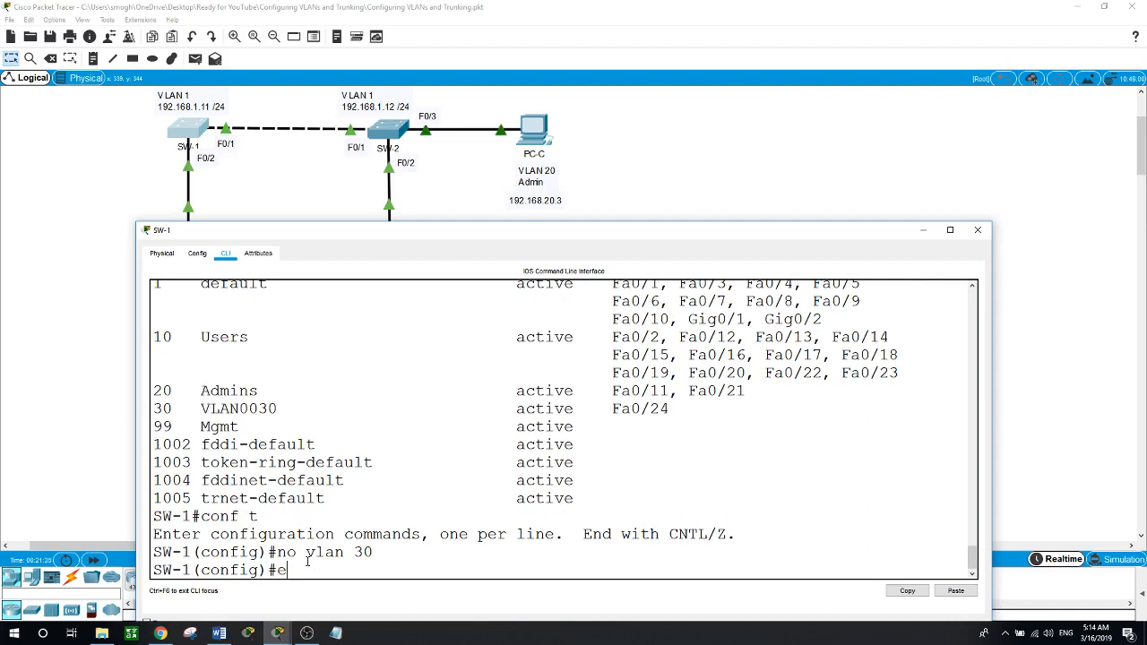
Leave configuration mode on SW-1, display the brief VLAN table and check the entries between VLANs 20 and 99.
type("end")
key("Return")
type("show ")
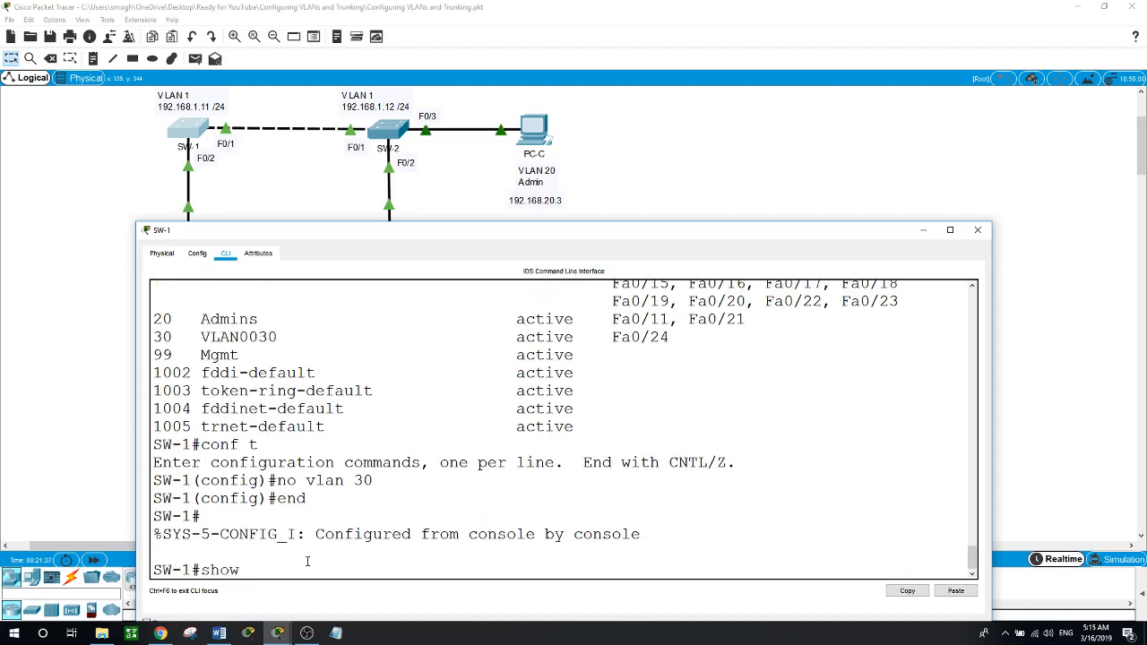
type("vlan brief")
key("Return")
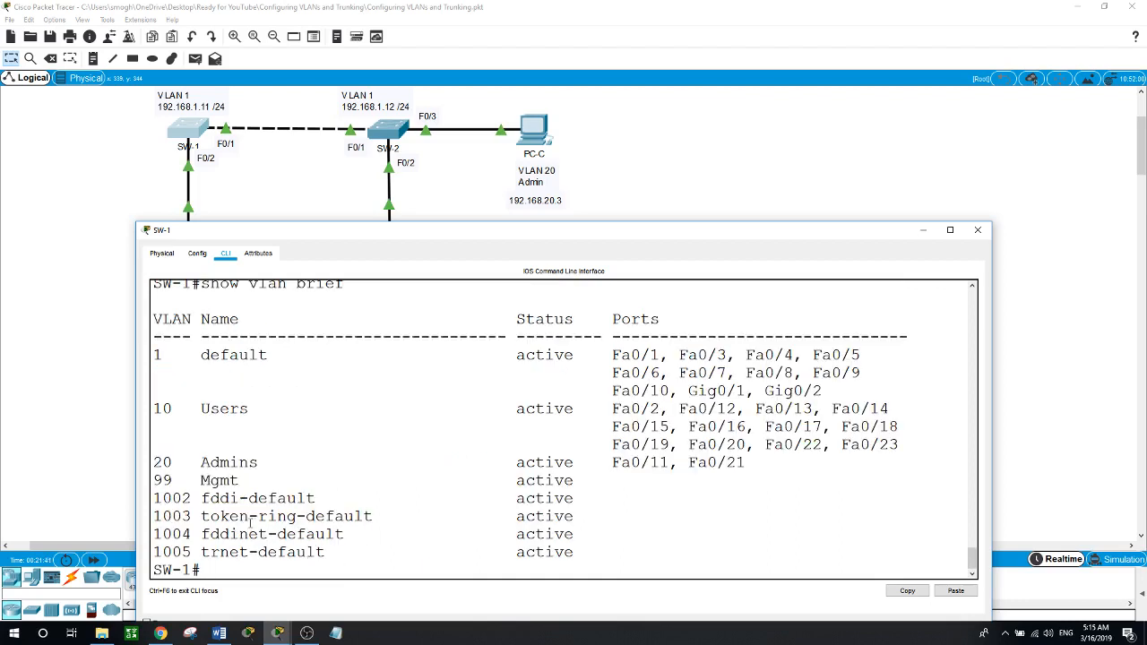
left_click_drag(154, 461, 564, 481)
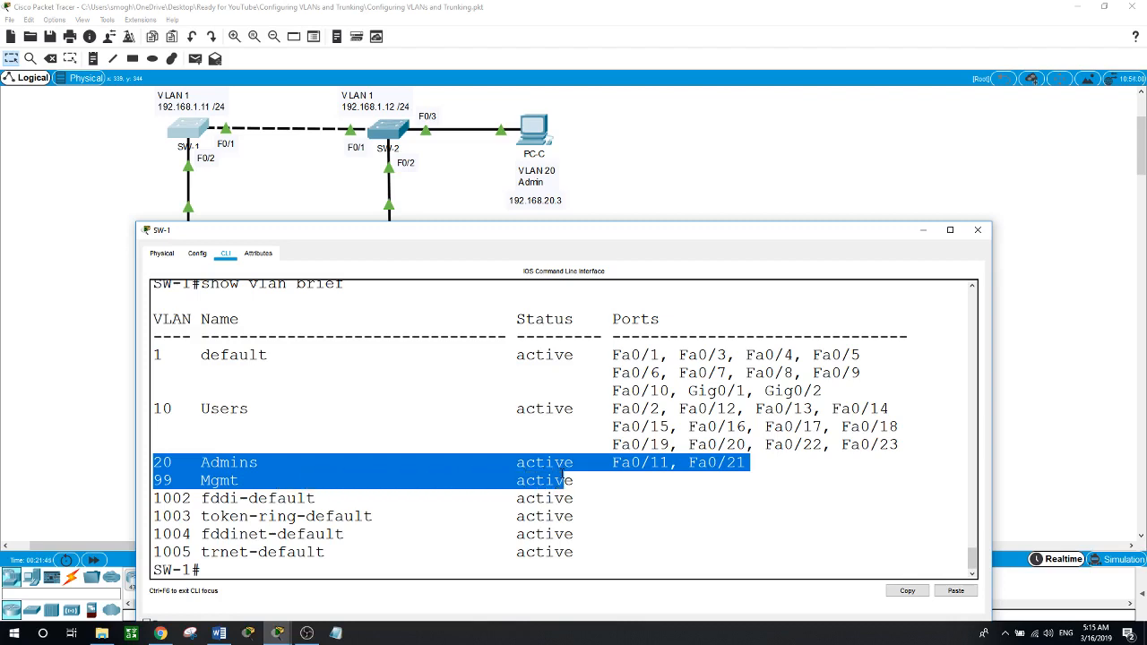
scroll(375, 443, "up", 2)
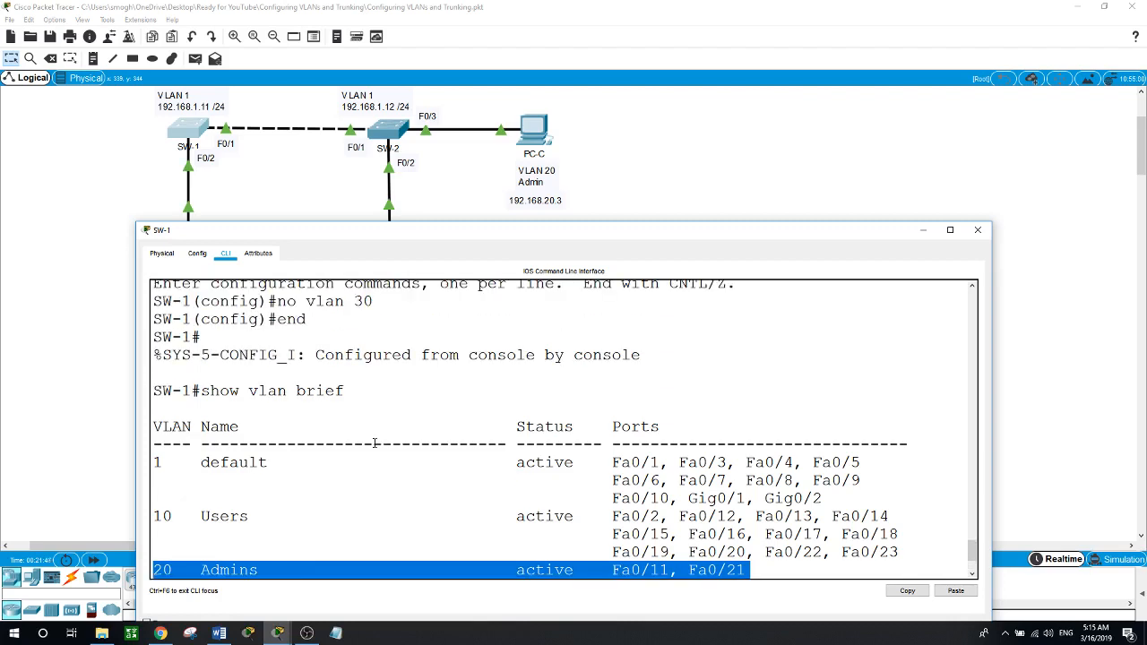
scroll(374, 443, "up", 1)
scroll(375, 443, "down", 3)
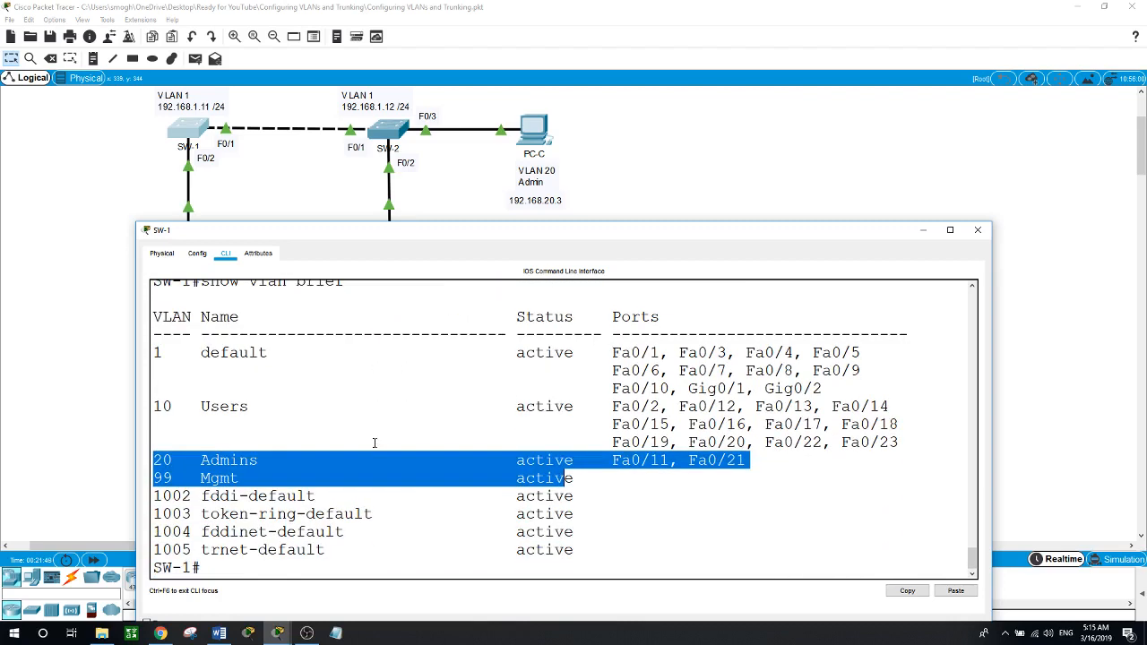
left_click(763, 517)
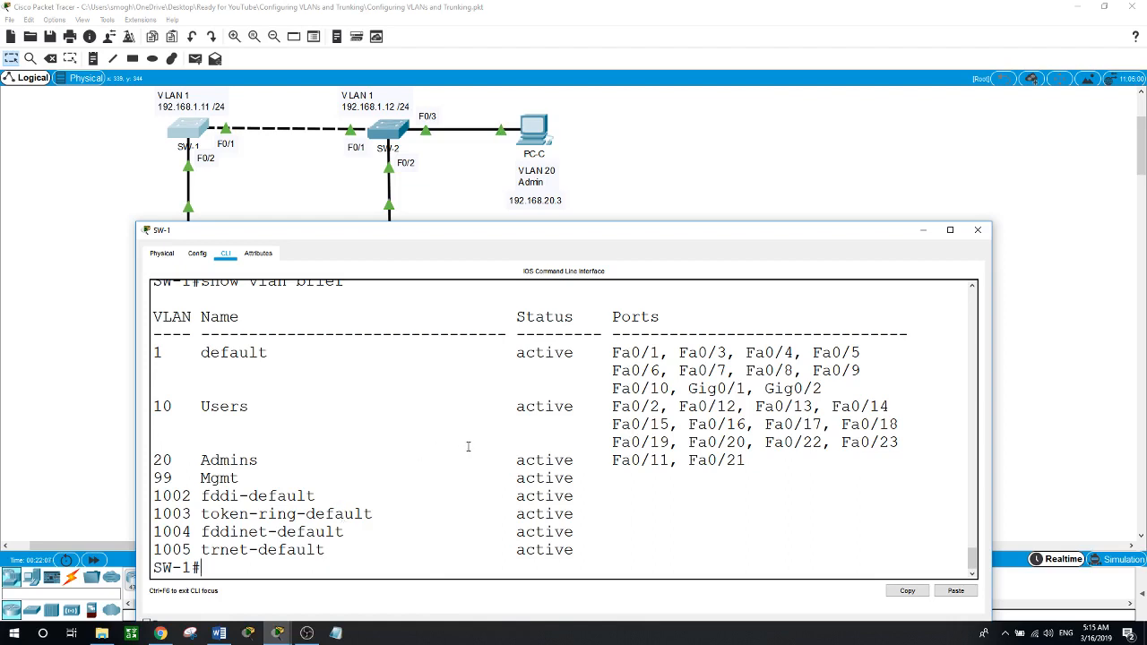
Examine the ports listed under VLANs 1 and 10 on SW-1 for port Fa0/24.
left_click_drag(612, 388, 611, 352)
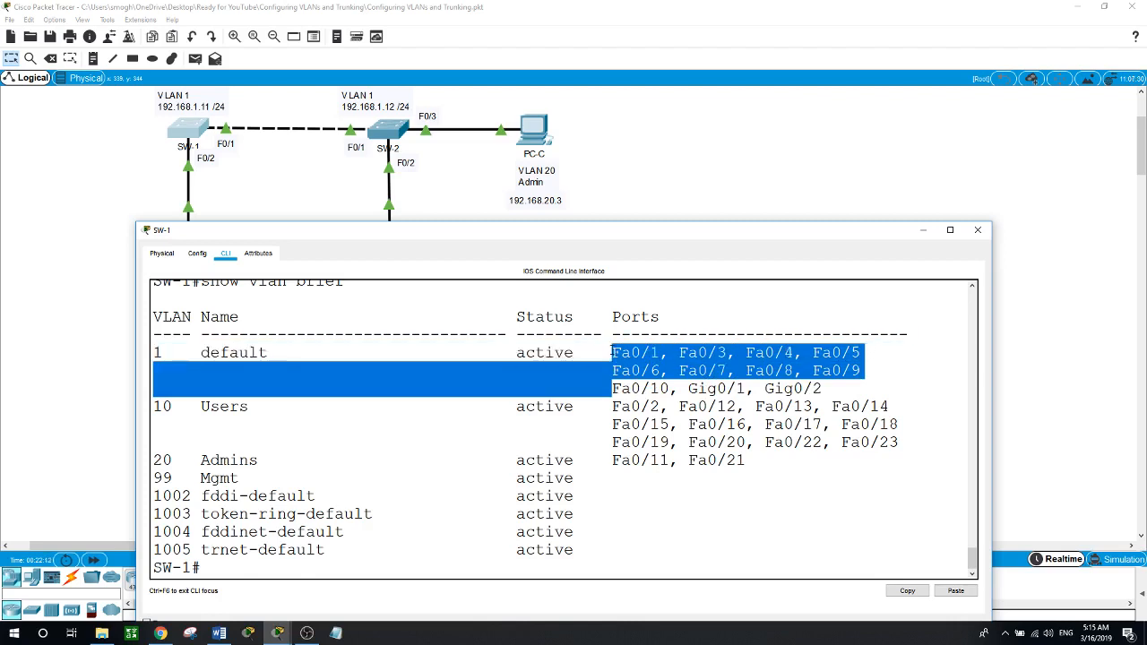
left_click(598, 364)
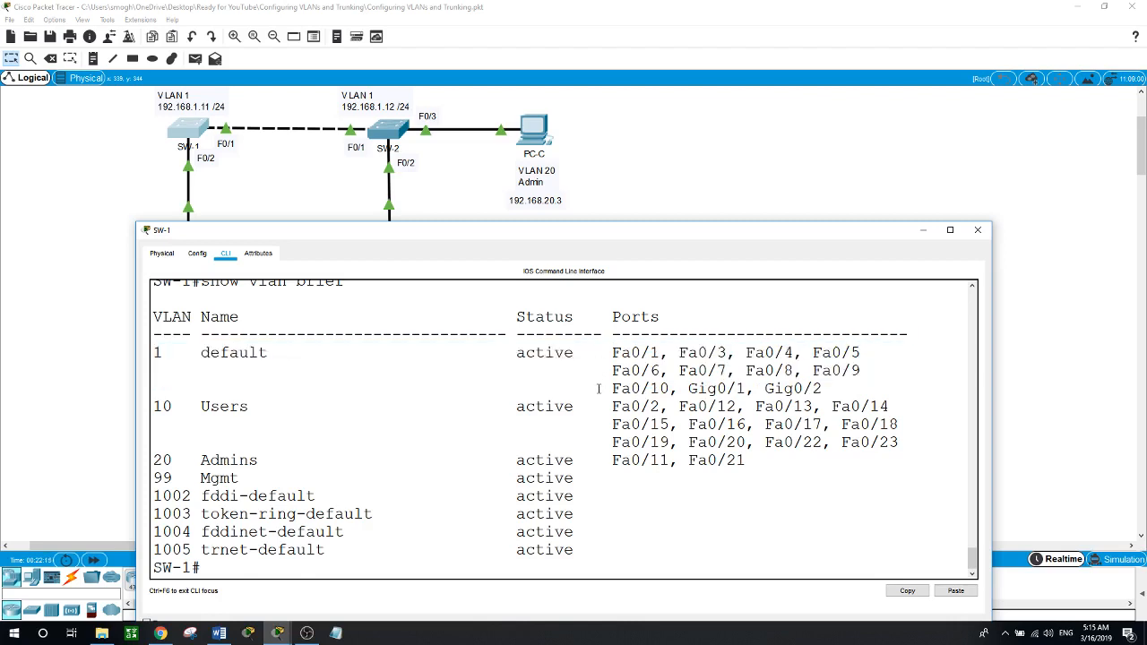
left_click_drag(598, 388, 849, 408)
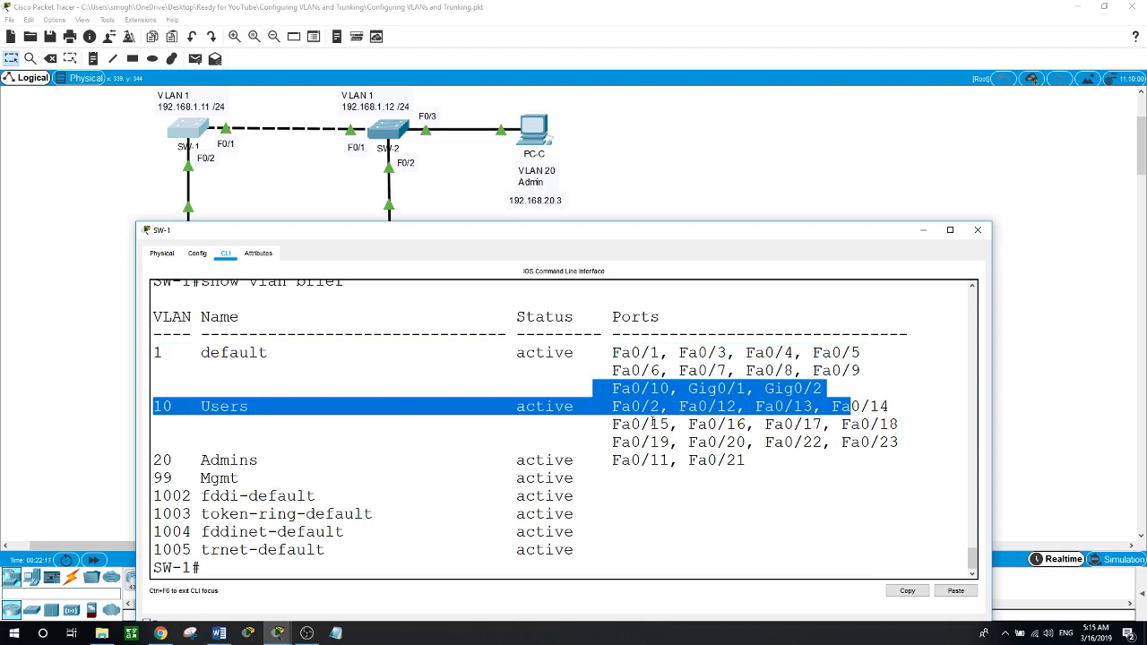
left_click_drag(653, 422, 842, 424)
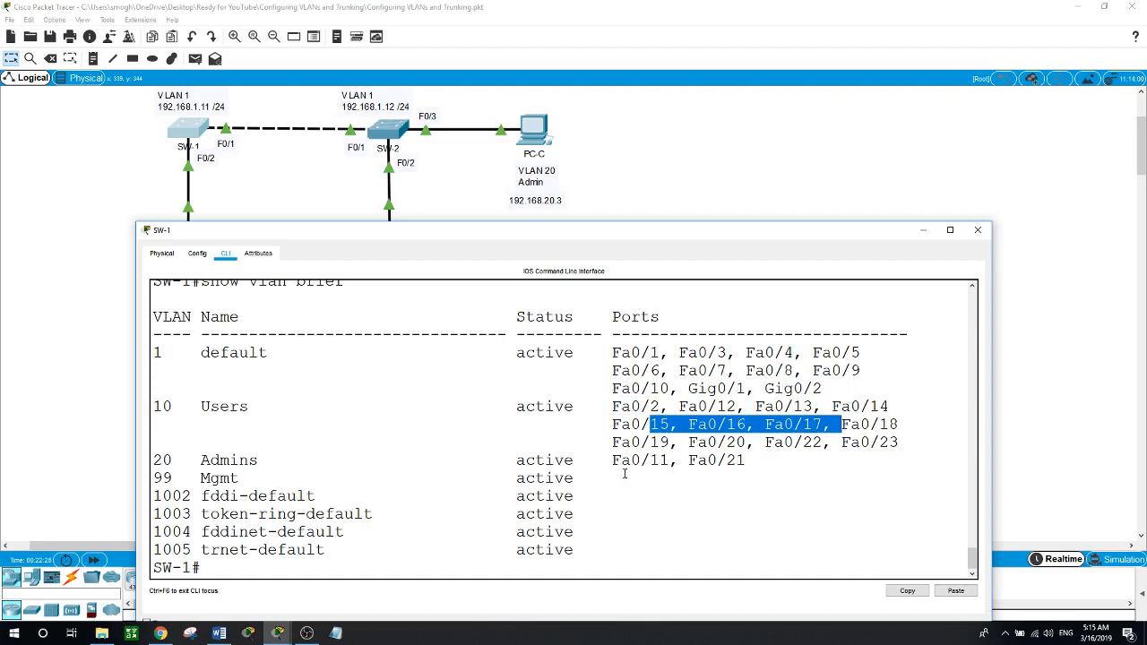
left_click(794, 159)
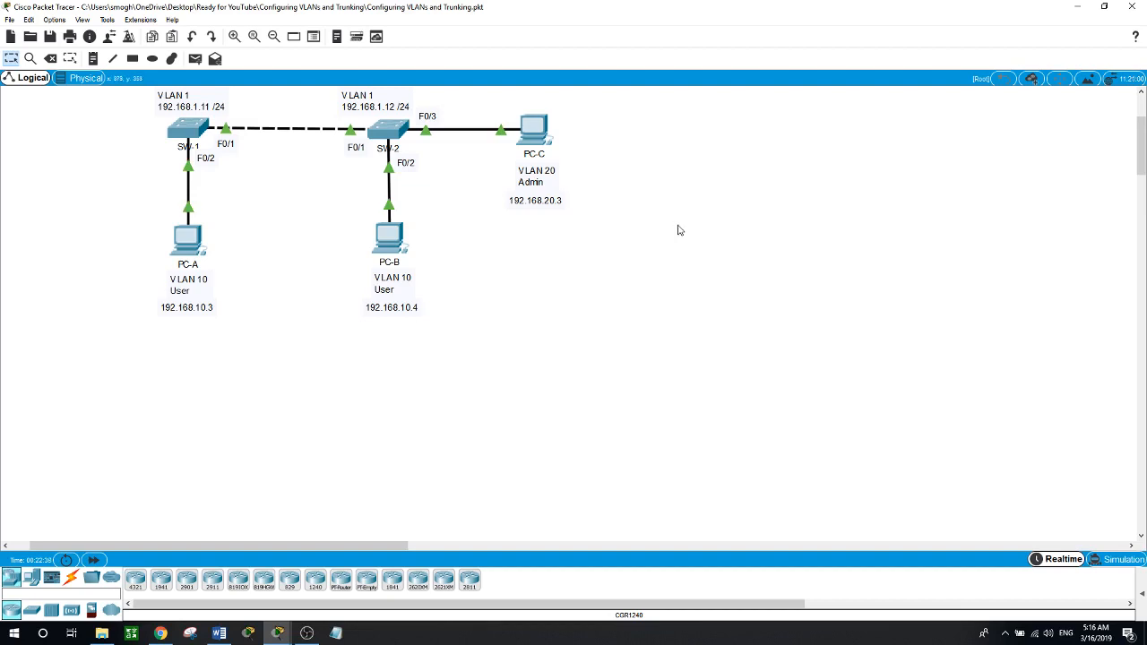
left_click(188, 130)
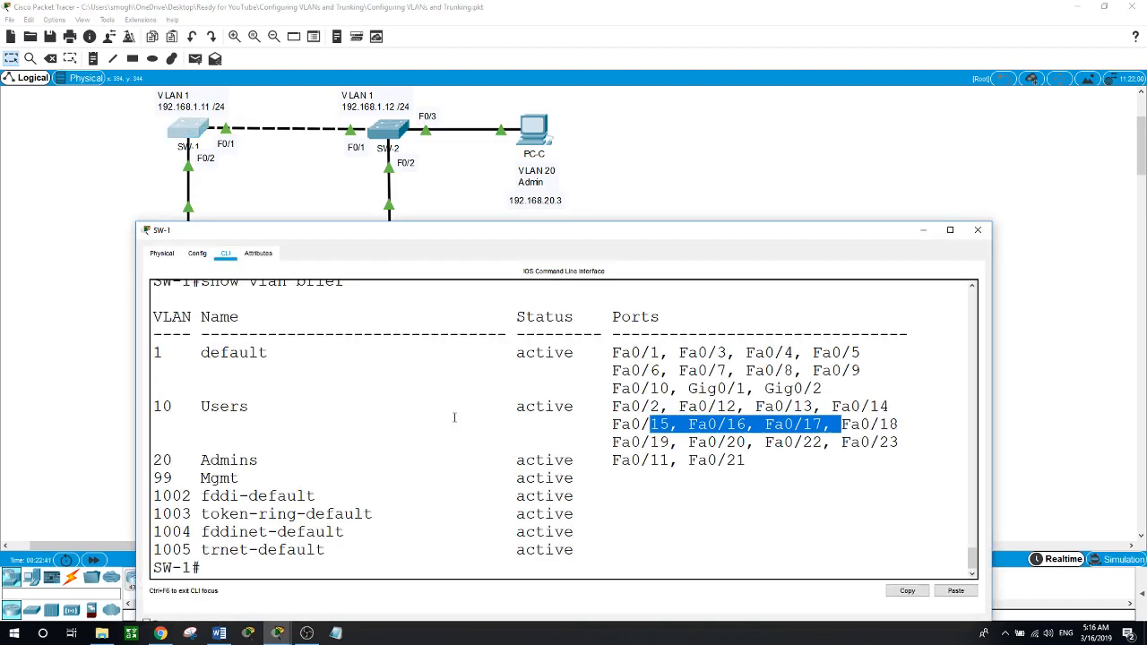
Remove the access VLAN assignment from interface f0/24 on SW-1 with no switchport access vlan.
left_click(287, 559)
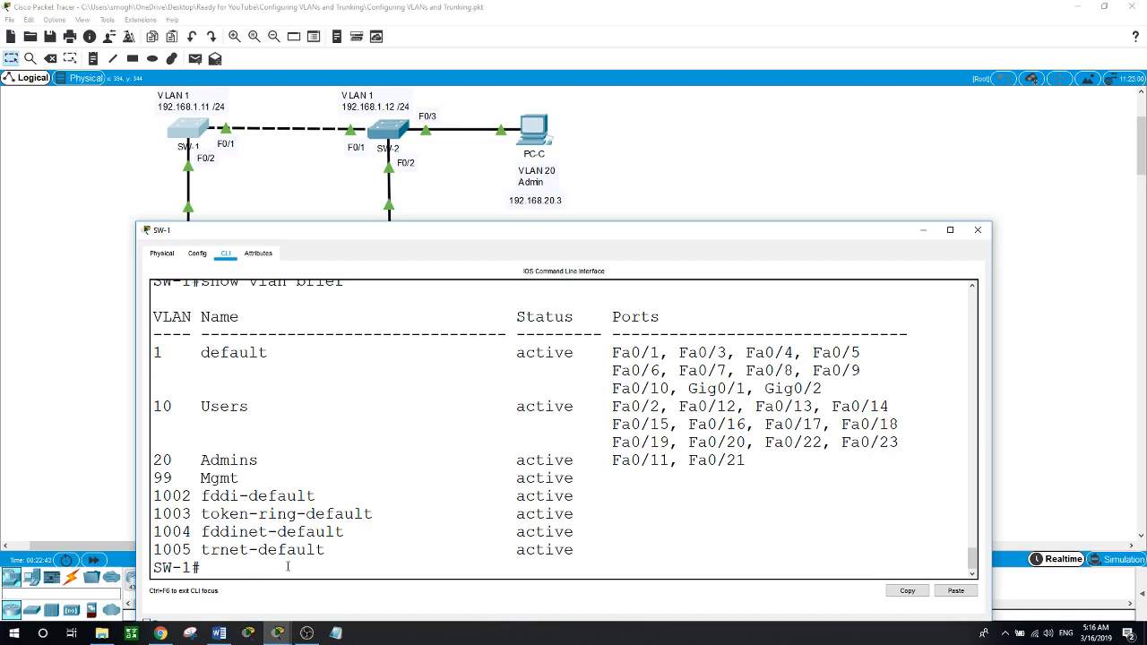
type("conf t")
key("Return")
type("int f")
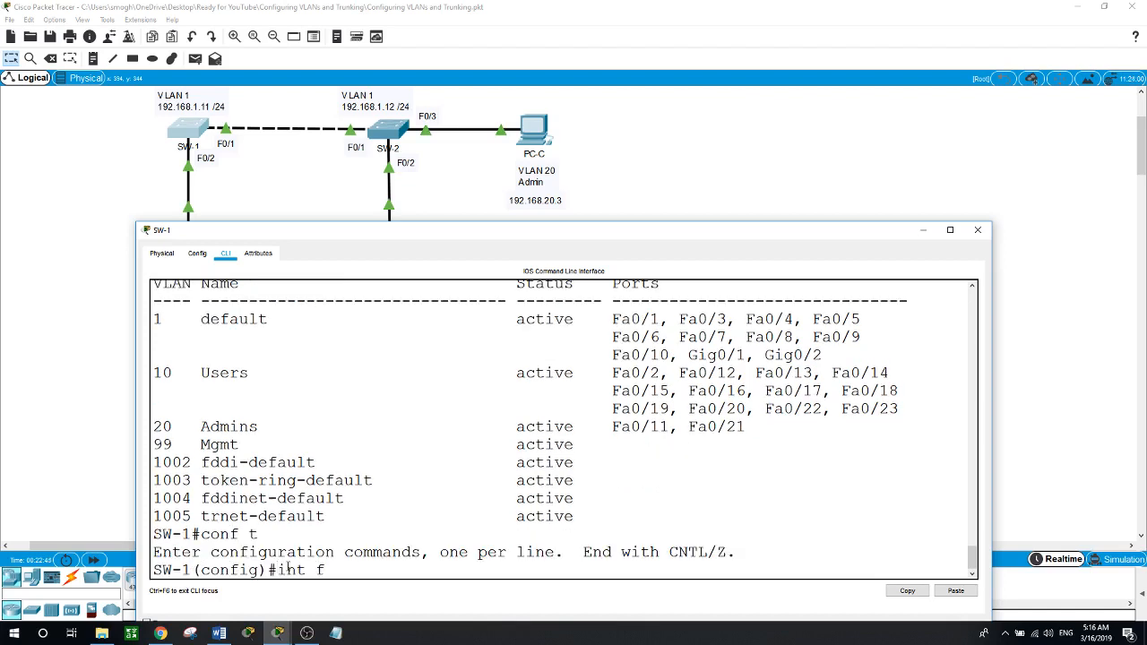
type("0/24")
key("Return")
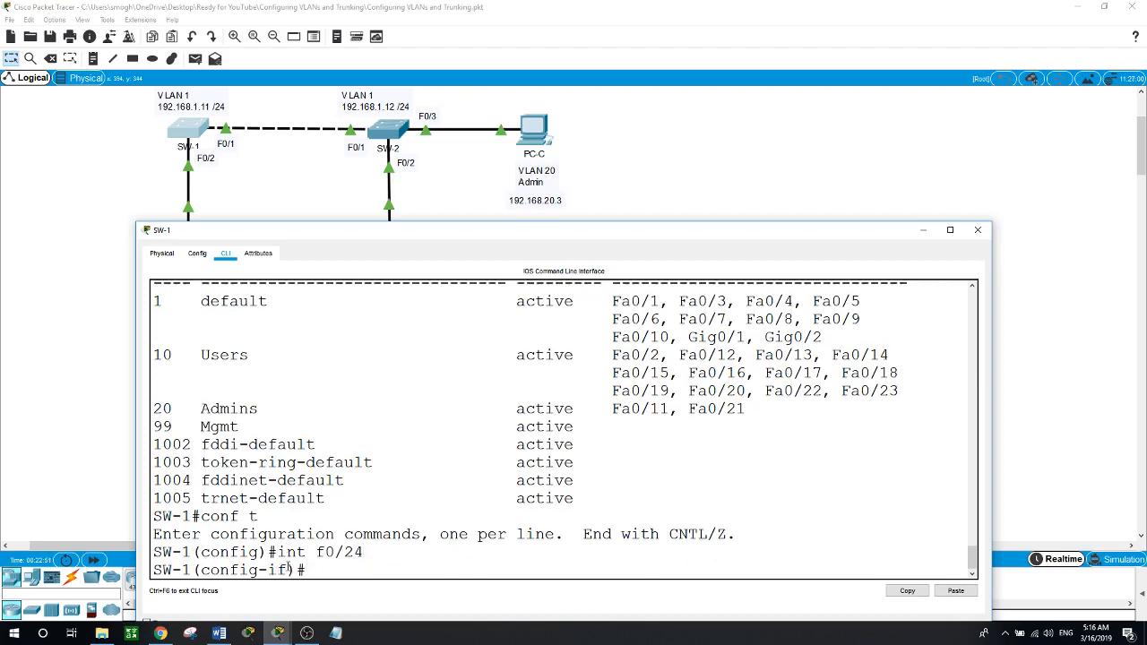
type("no swith")
key("Tab")
key("BackSpace")
type("c")
key("Tab")
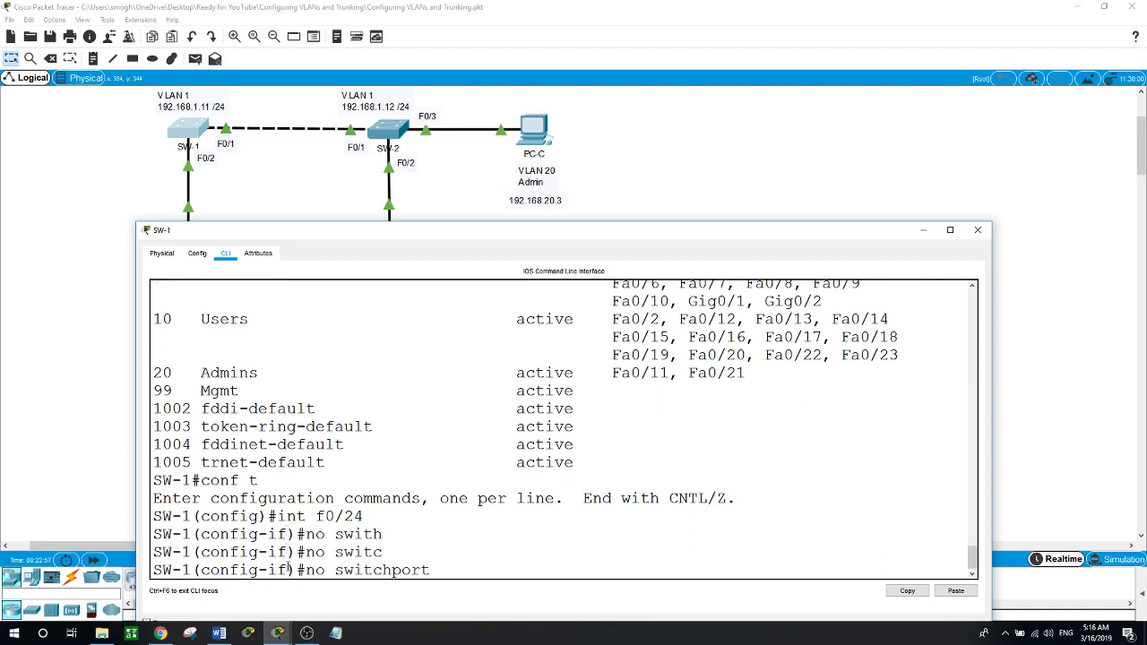
type("acc")
key("Tab")
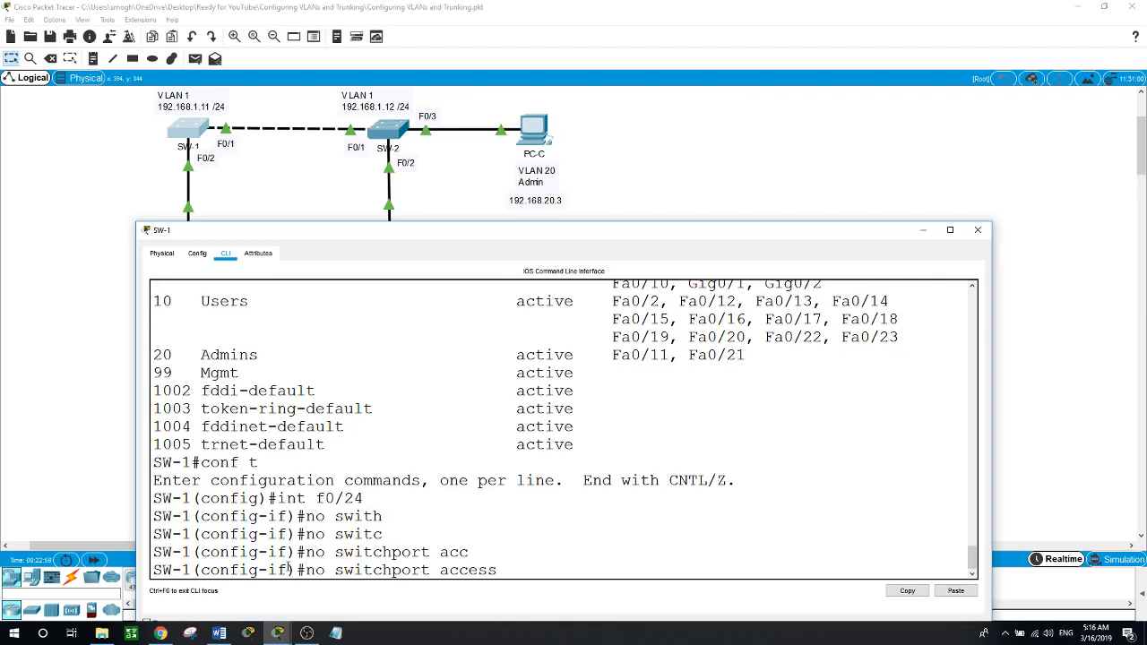
type("vlan")
key("Return")
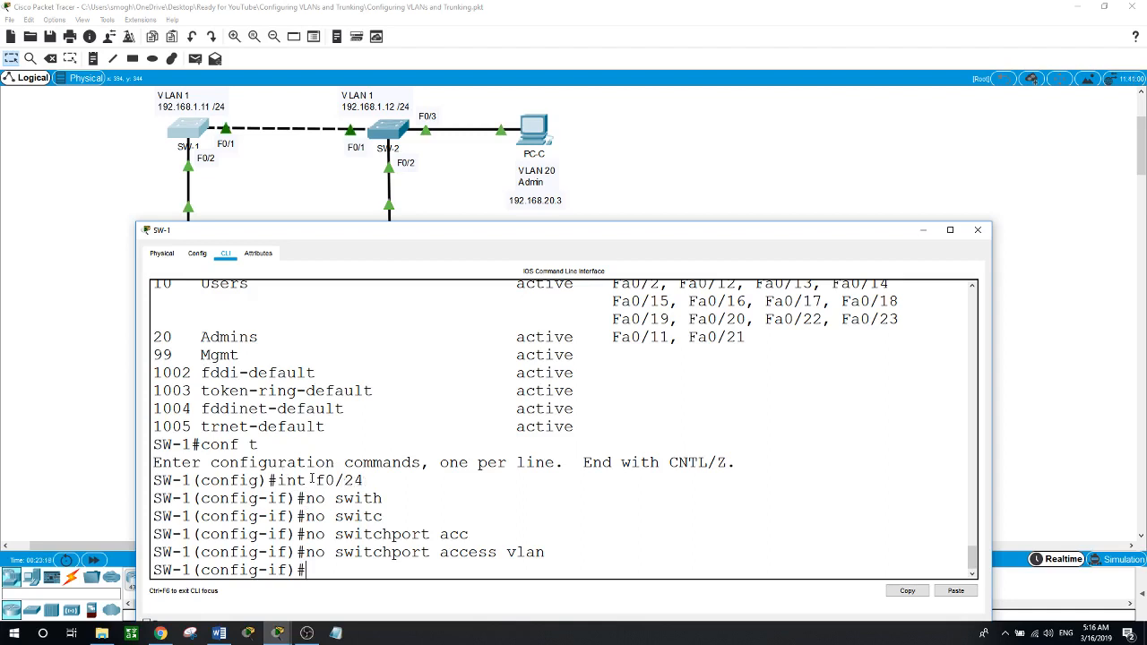
left_click_drag(307, 482, 384, 482)
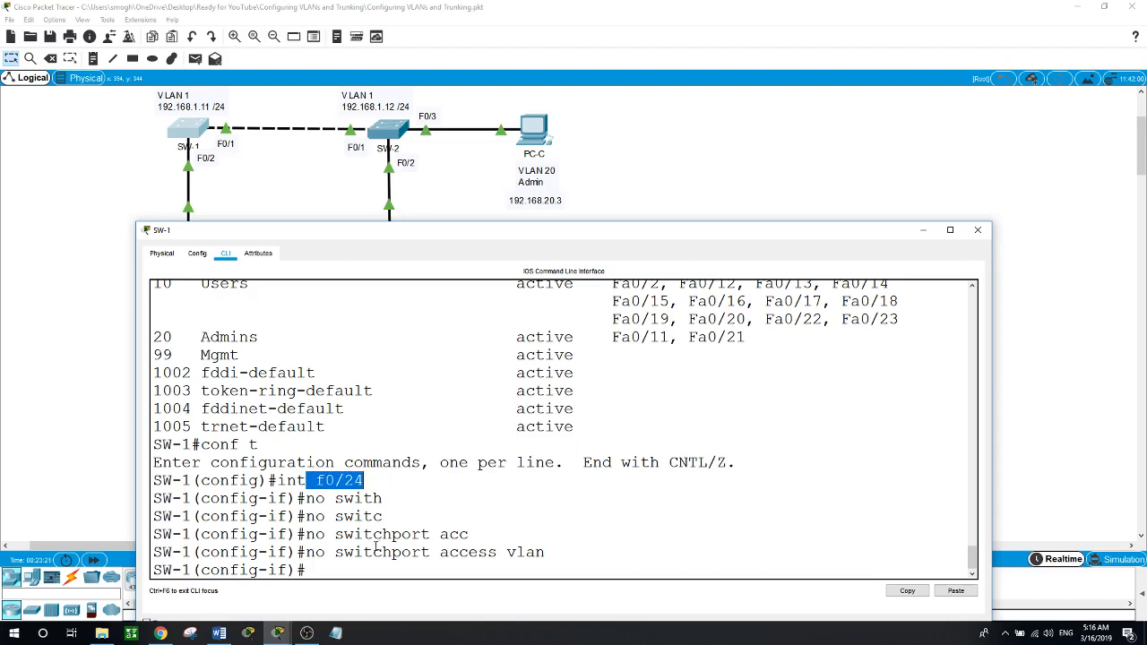
left_click_drag(307, 553, 547, 553)
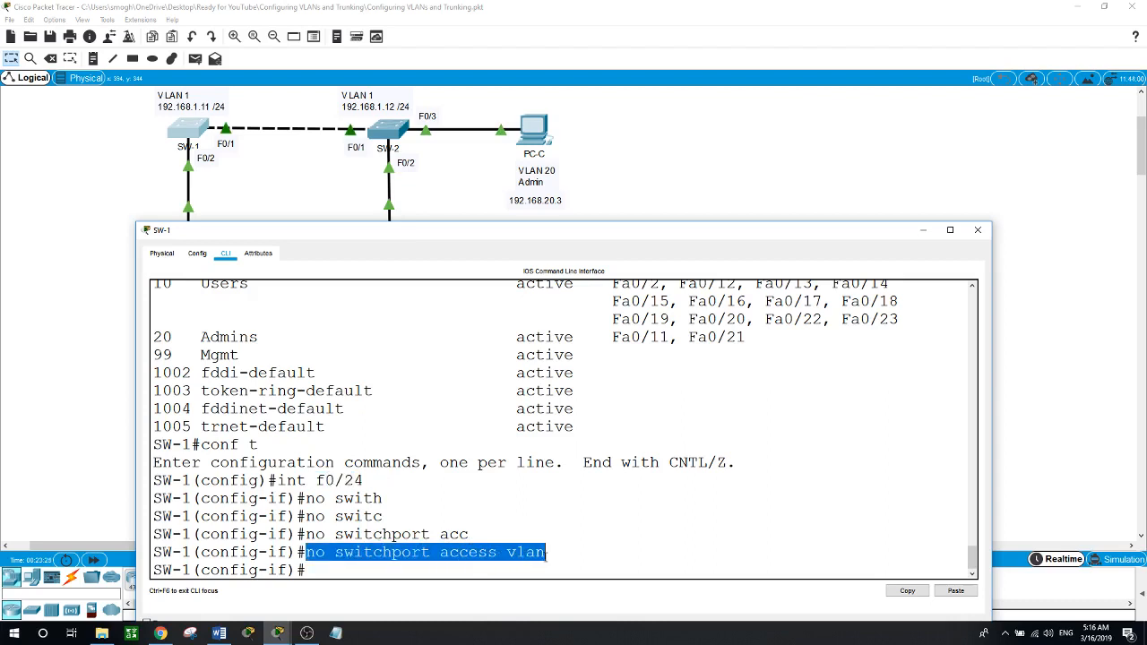
left_click(391, 565)
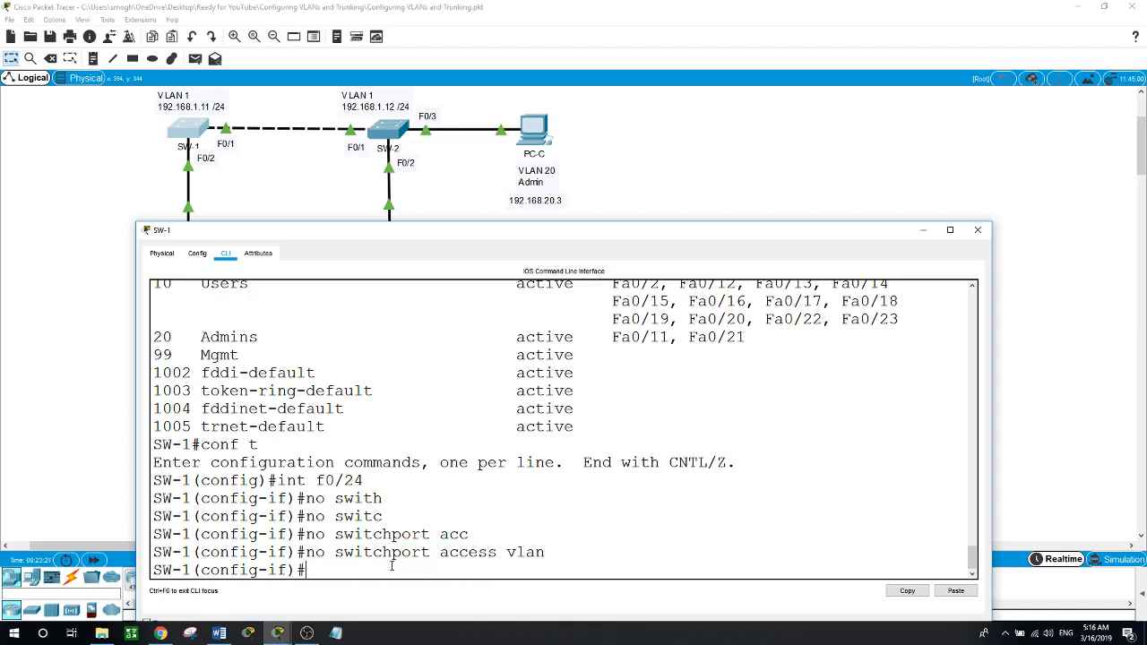
Exit configuration mode on SW-1, display the brief VLAN table and check which VLAN holds port Fa0/24.
type("exit")
key("Return")
type("exi")
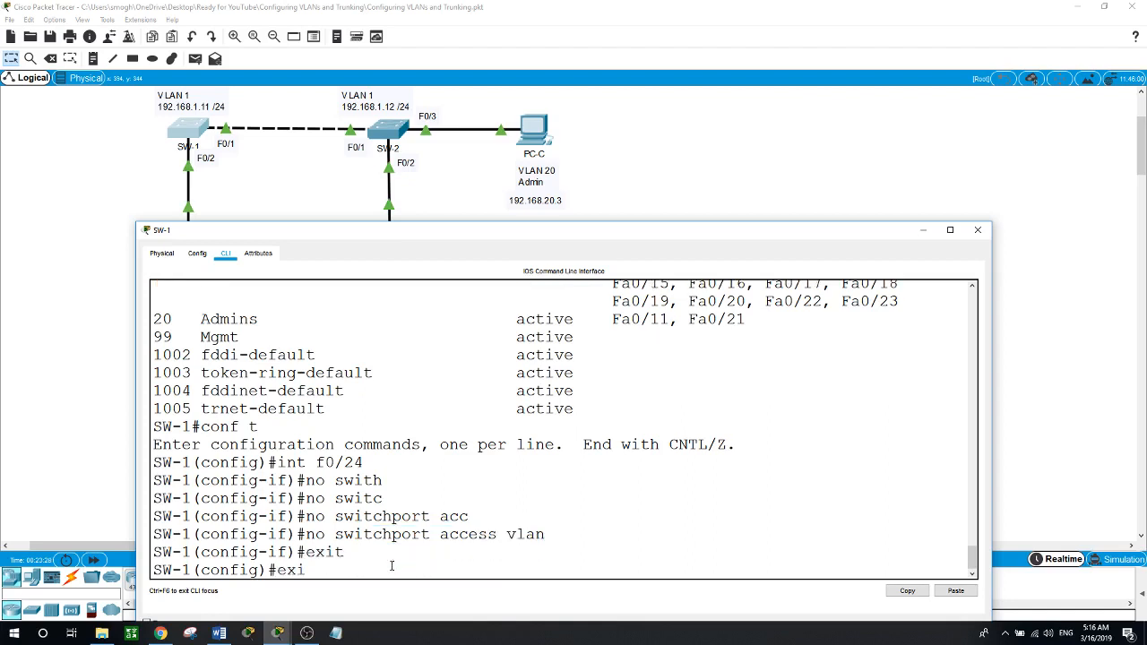
type("t")
key("Return")
type("show vl")
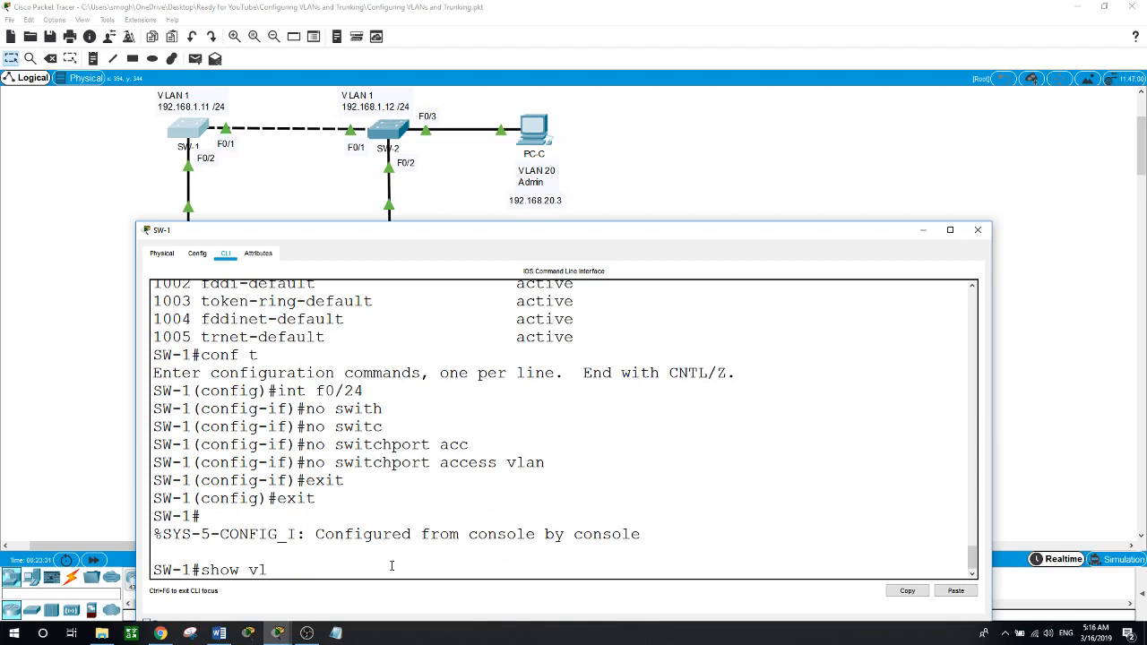
type("an brief")
key("Return")
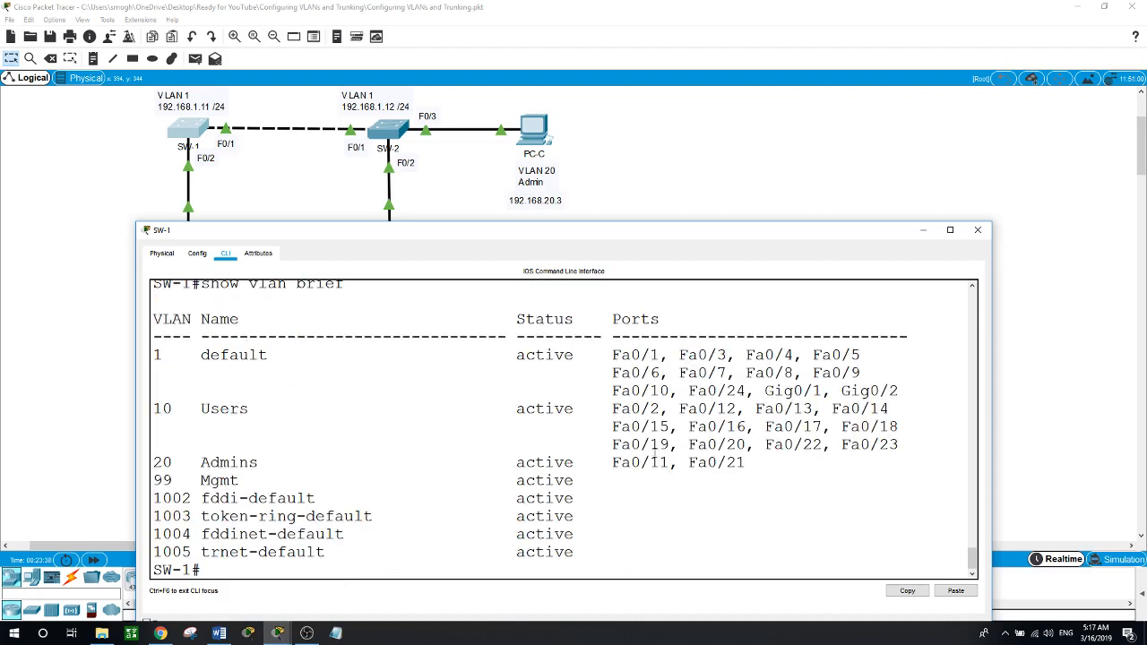
left_click_drag(688, 391, 754, 391)
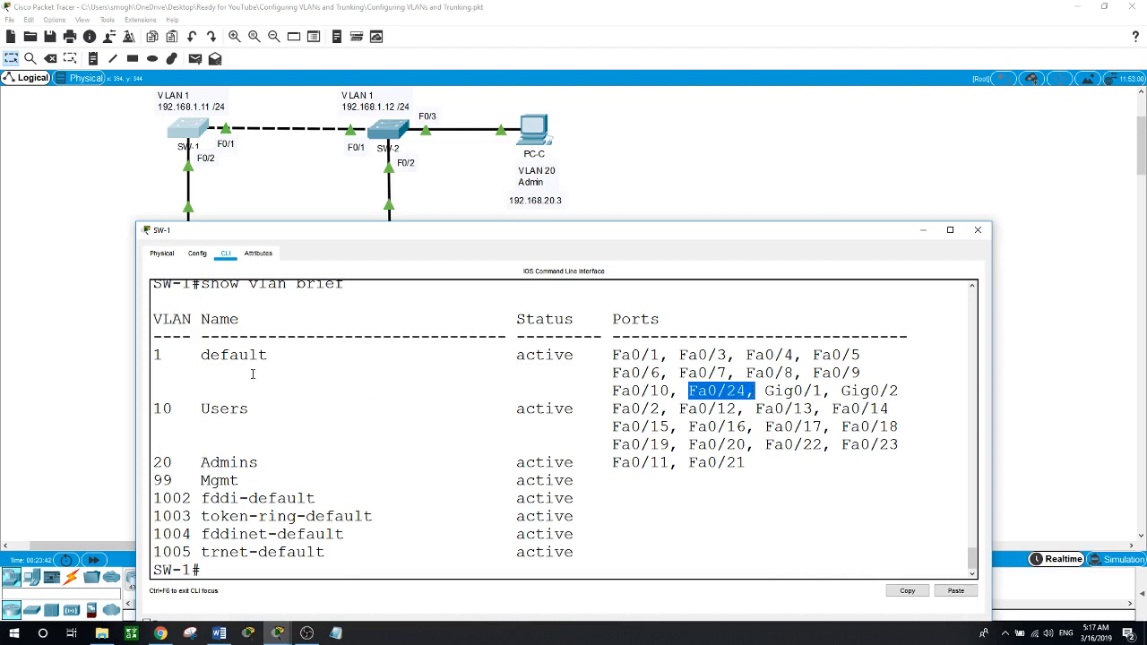
scroll(257, 377, "down", 1)
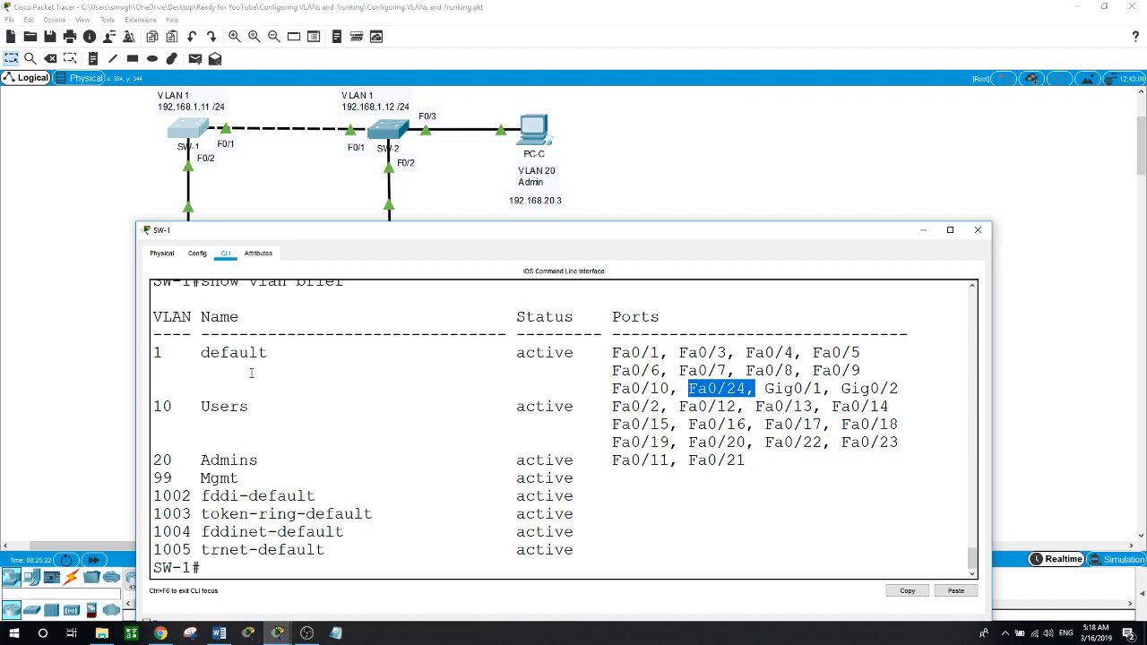
Enter interface configuration mode for f0/1 on SW-1.
left_click(270, 571)
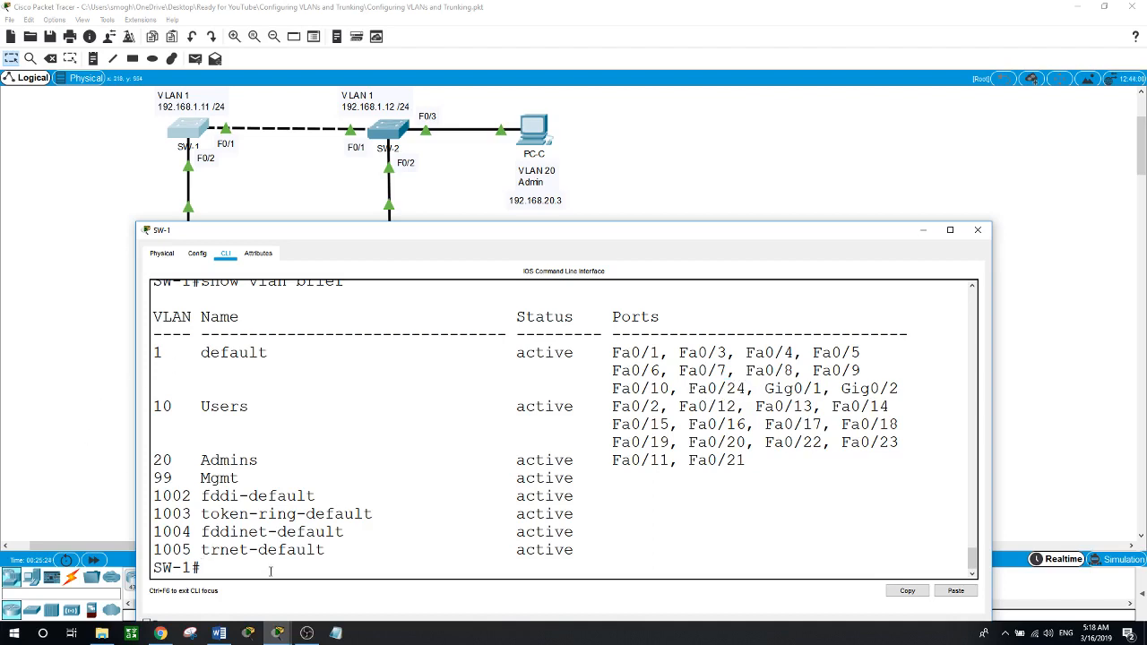
type("conf t")
key("Return")
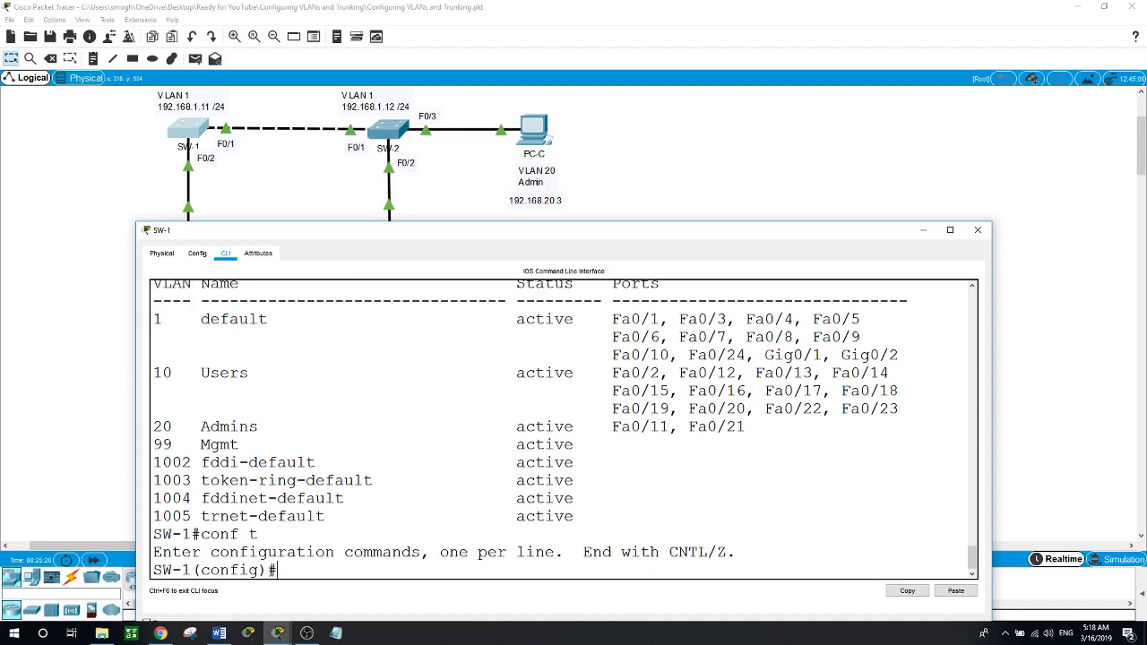
type("int f")
key("BackSpace")
key("BackSpace")
key("BackSpace")
key("BackSpace")
type("nt f0/1")
key("Return")
List the switchport mode and dynamic options for f0/1, and set the port to switchport mode dynamic desirable.
type("swit")
key("Tab")
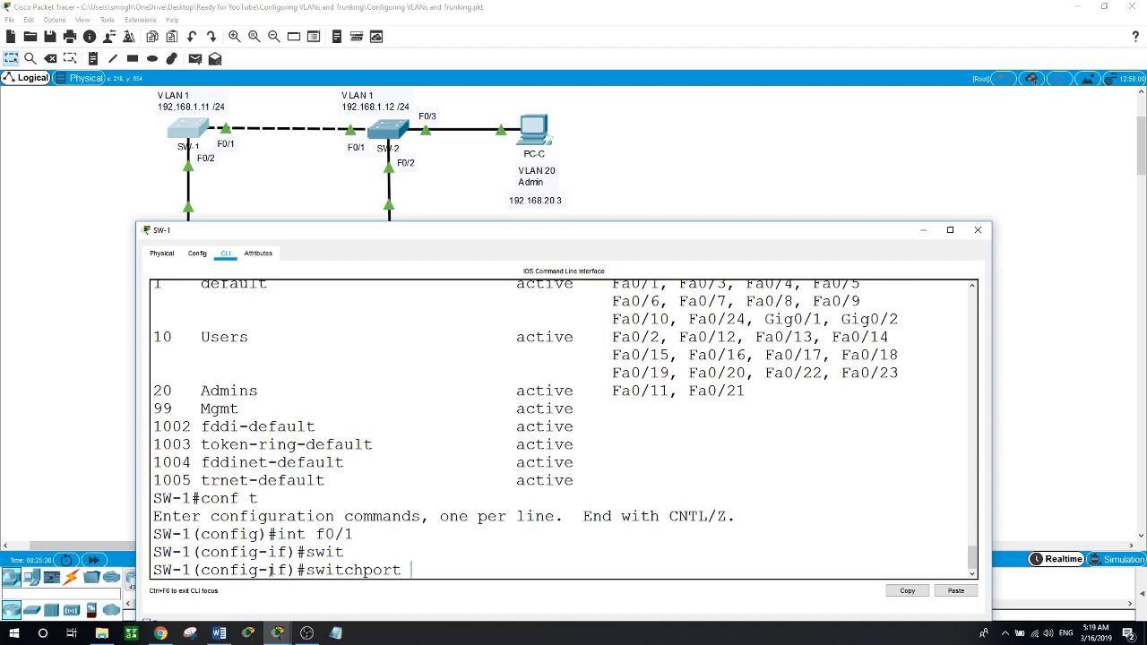
type("mod")
key("Tab")
type("?")
type("dy")
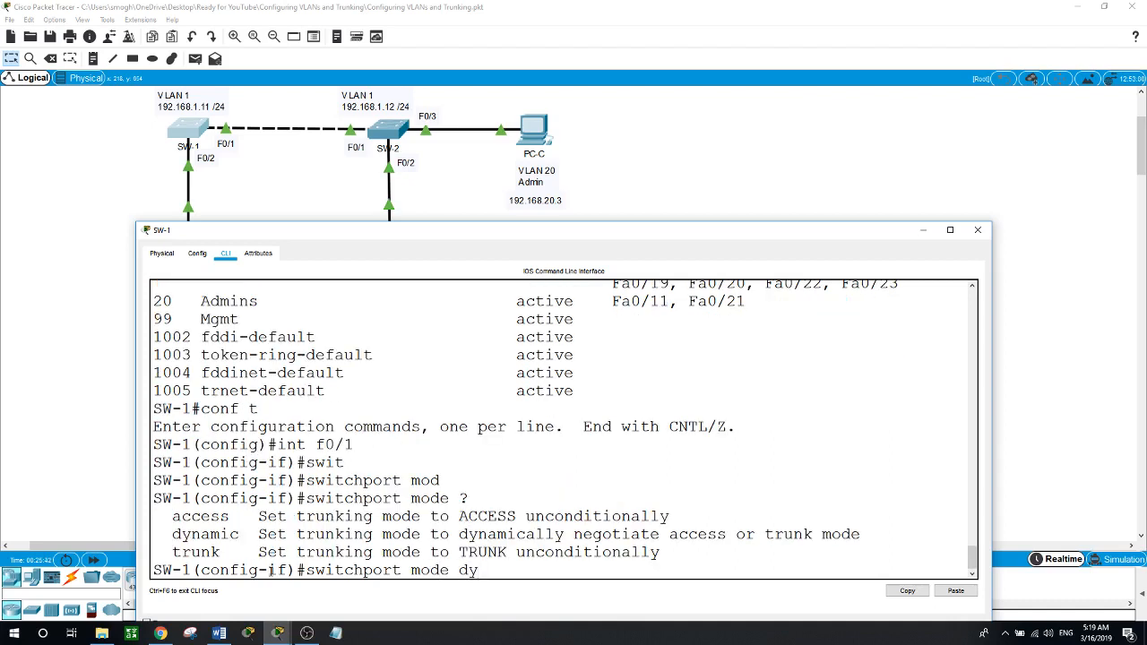
key("Tab")
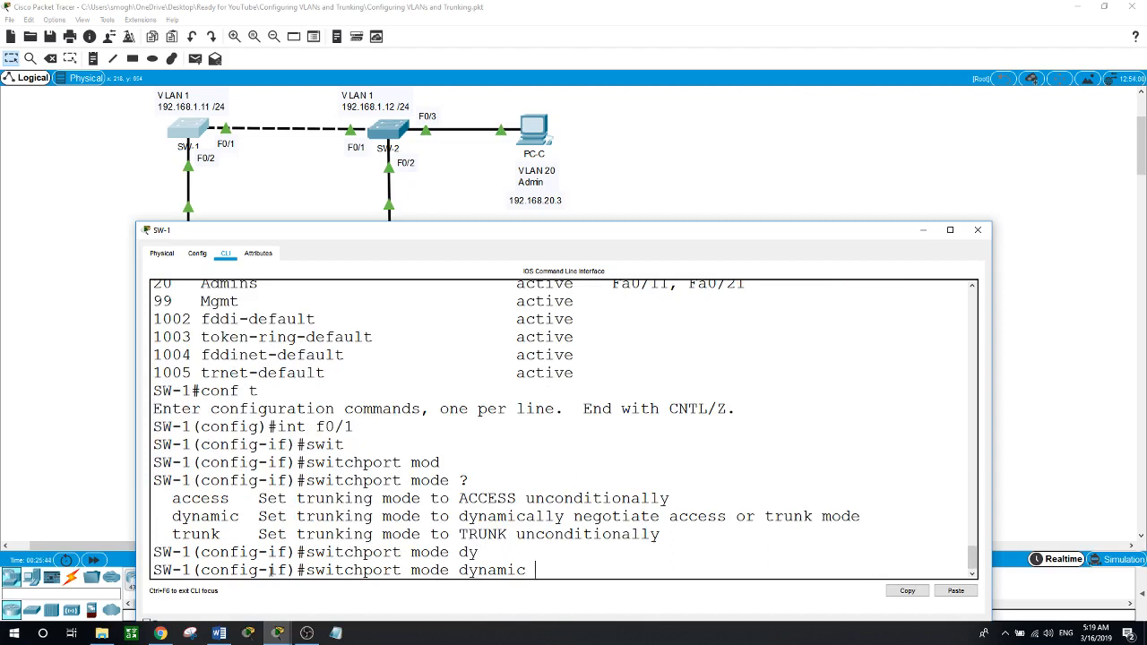
type("?")
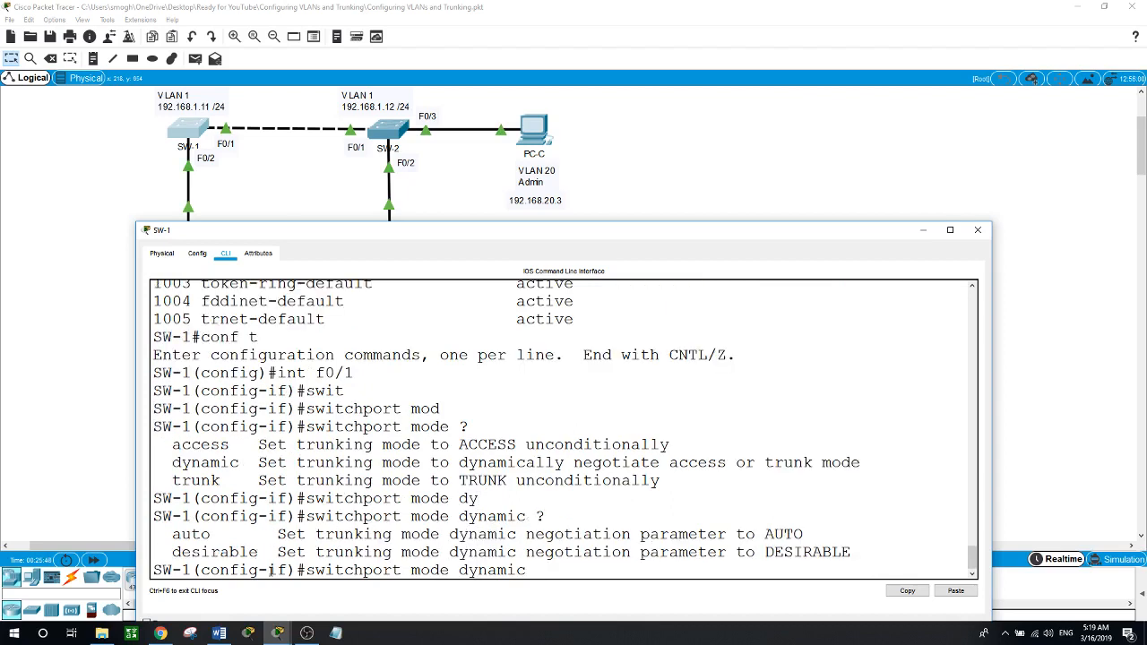
type("de")
key("Tab")
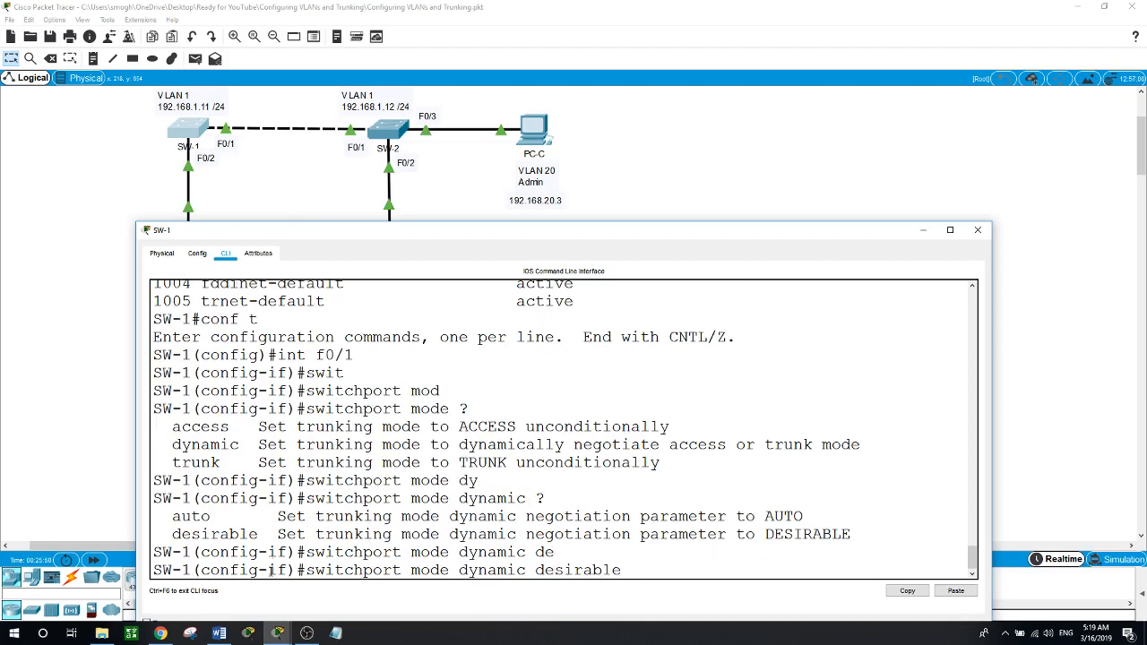
key("Return")
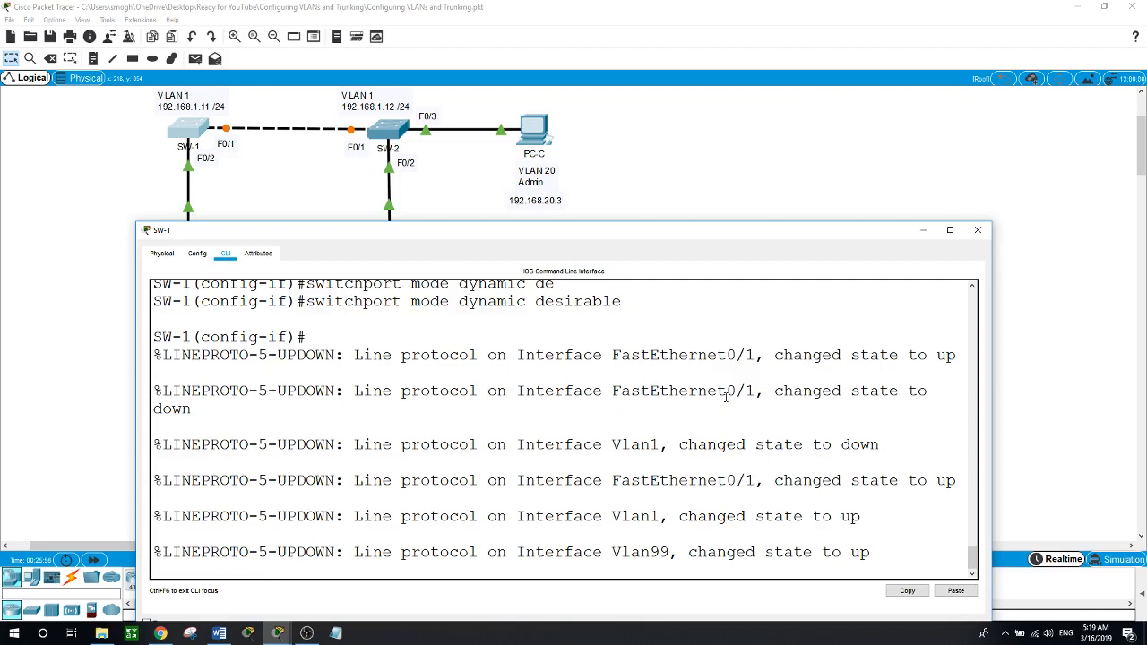
left_click_drag(775, 357, 860, 357)
left_click(718, 432)
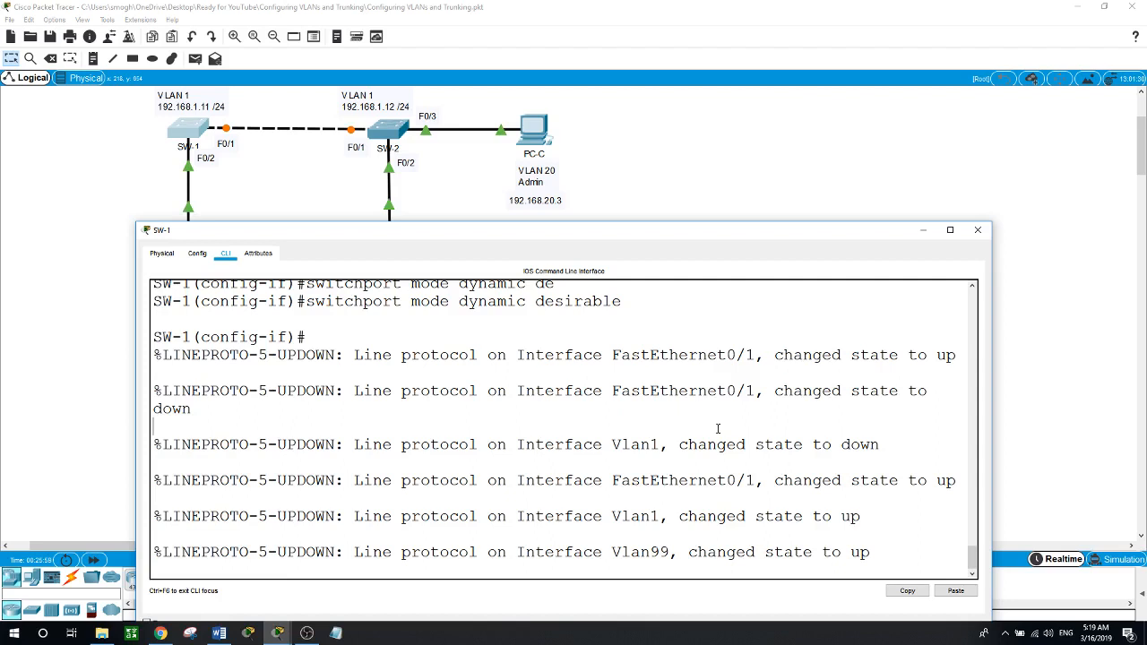
Review the line protocol messages for FastEthernet0/1, Vlan1 and Vlan99 on SW-1 and return to the command prompt.
double_click(411, 392)
double_click(172, 409)
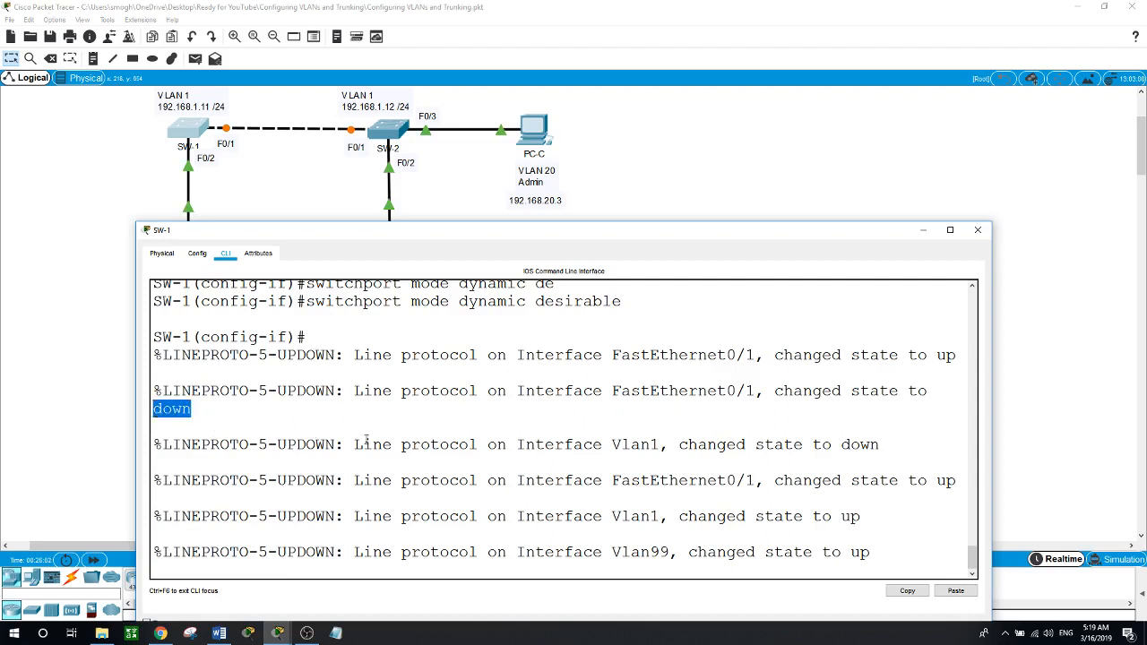
left_click_drag(846, 445, 880, 445)
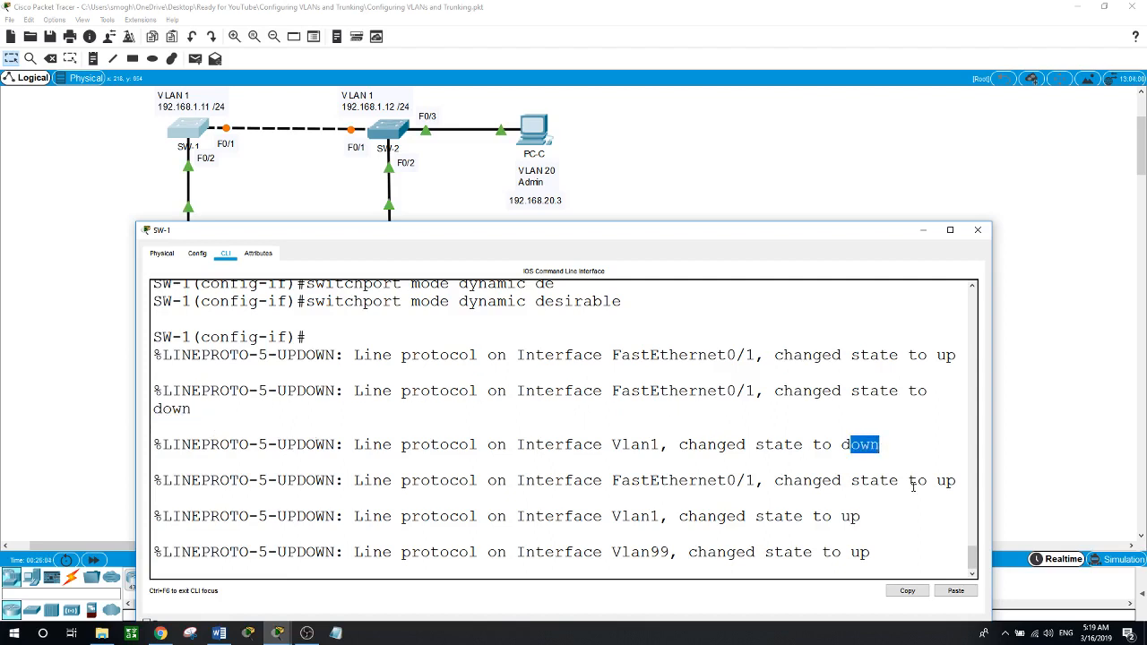
left_click(700, 500)
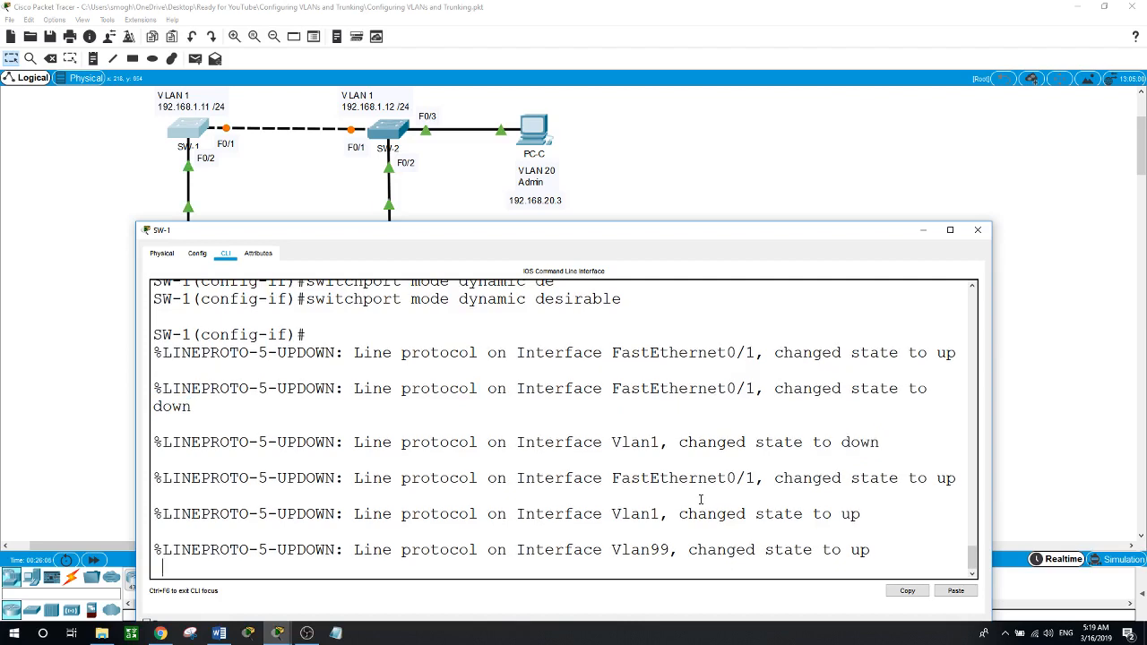
key("Return")
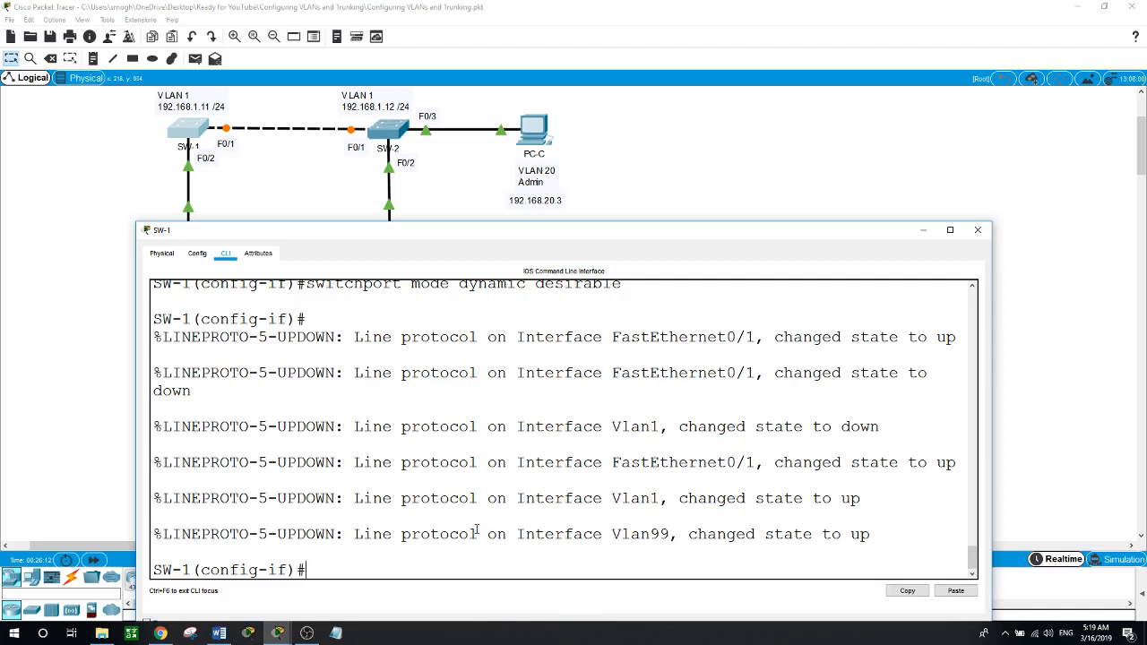
Leave configuration mode on SW-1, run show vlan brief and check the ports listed for VLANs 1, 10 and 20.
type("exit")
key("Return")
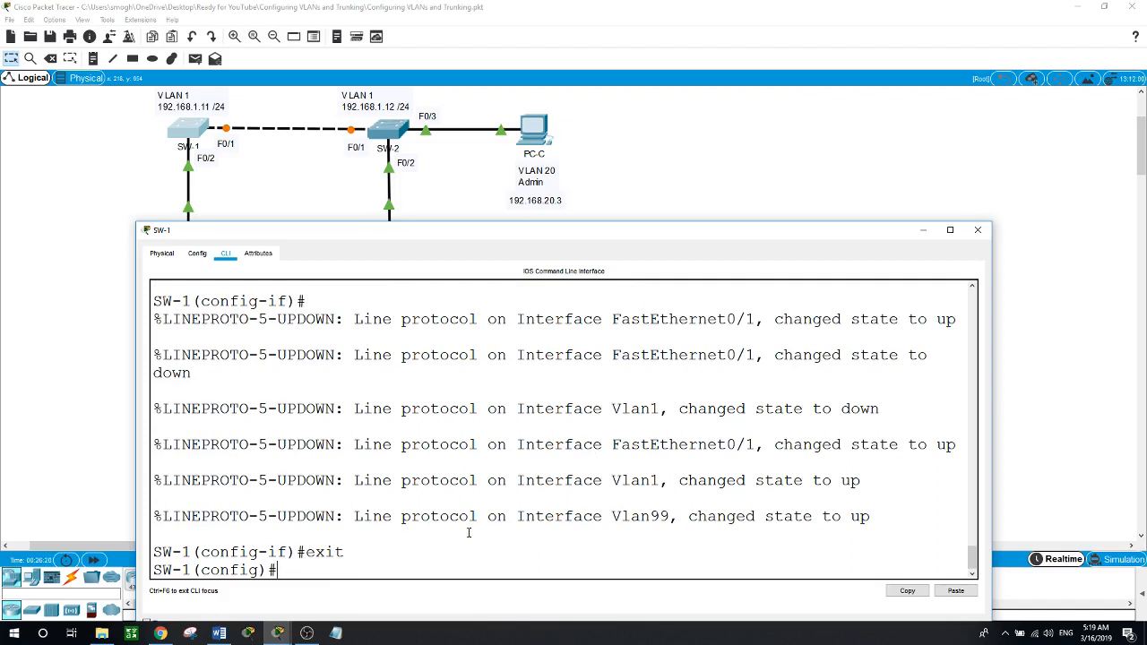
type("exit")
key("Return")
key("Return")
type("sh")
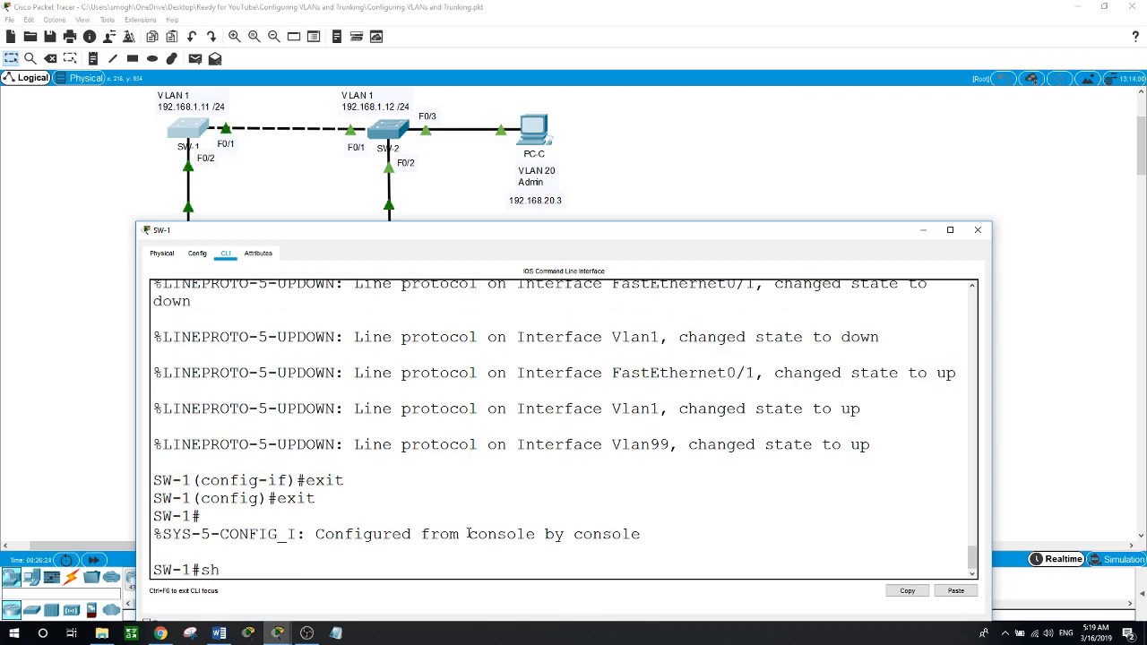
type("ow vlan brief")
key("Return")
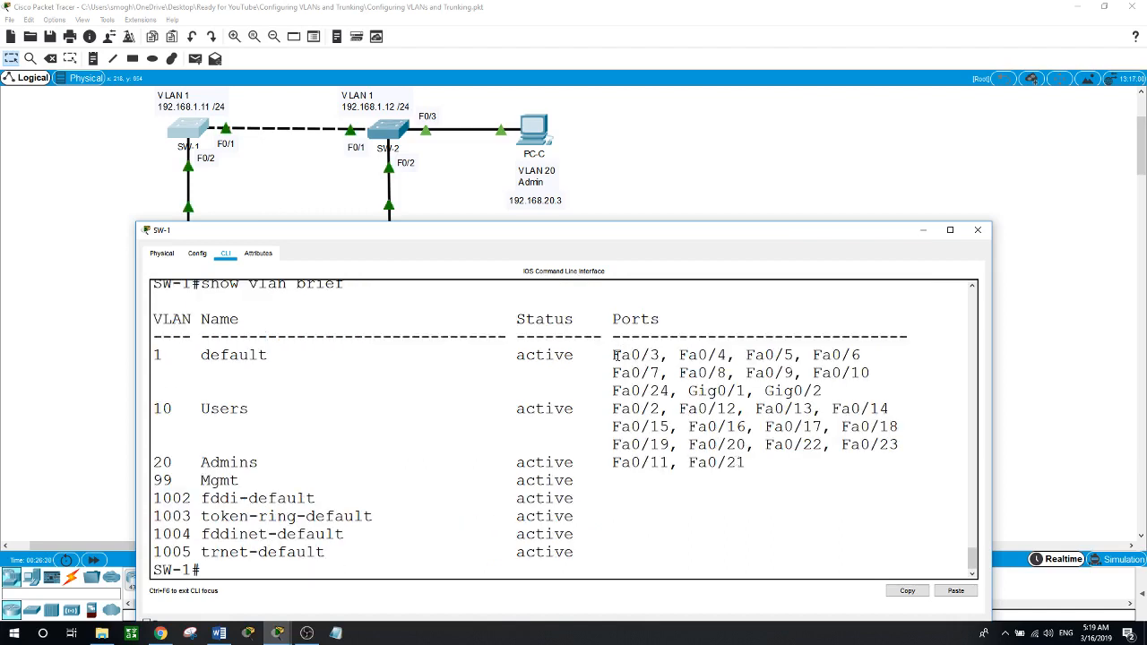
left_click_drag(612, 354, 891, 458)
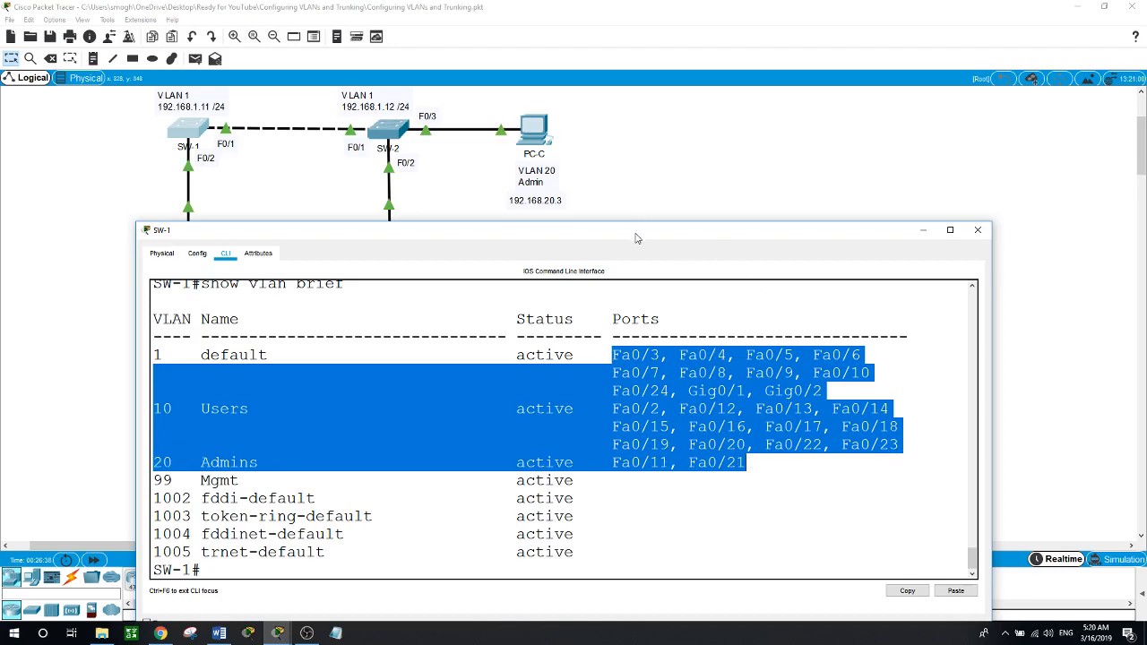
left_click_drag(636, 231, 636, 212)
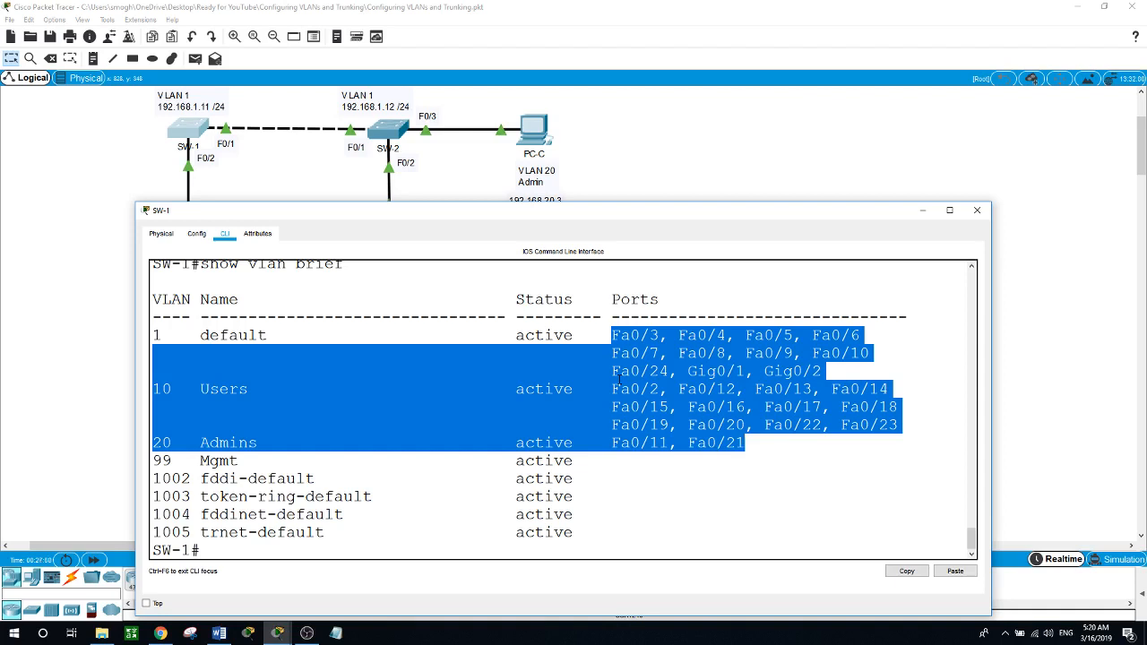
left_click(372, 544)
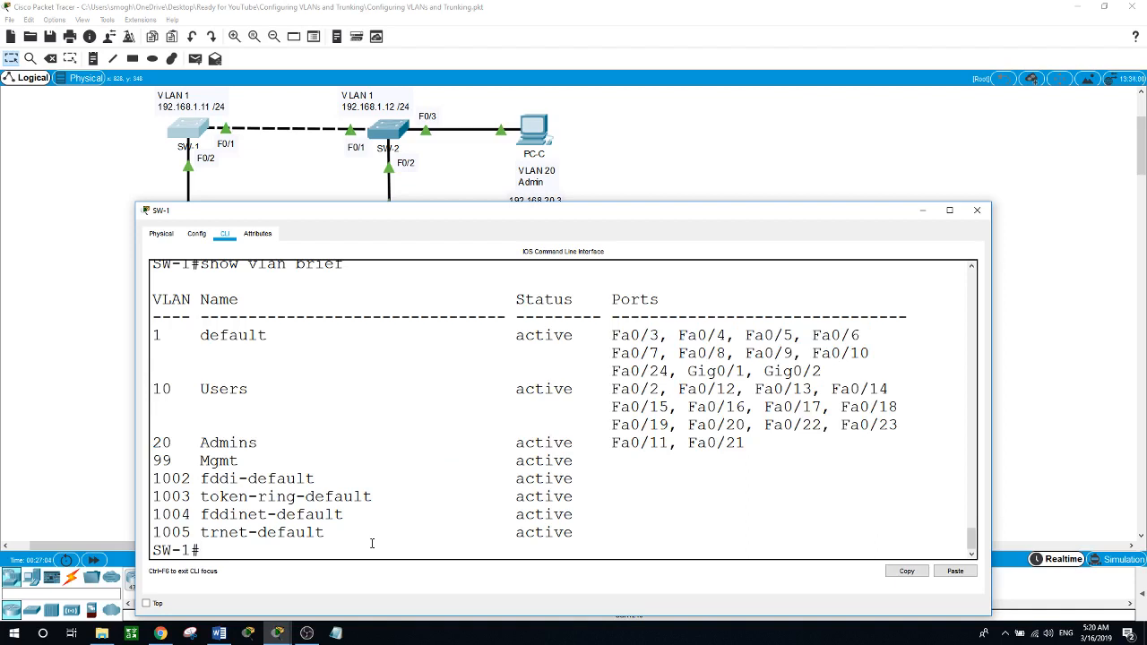
Run show int trunk on SW-1 and examine the mode, encapsulation, status and native VLAN of Fa0/1.
type("show int trunk")
key("Return")
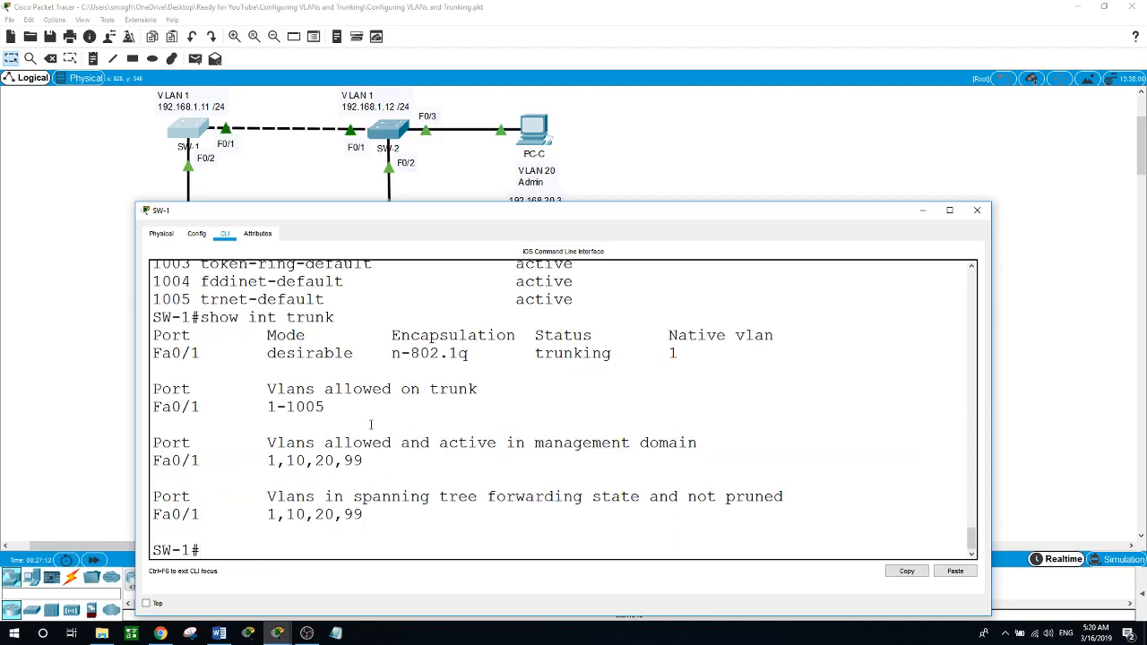
left_click_drag(210, 353, 156, 362)
left_click(185, 363)
left_click_drag(269, 355, 685, 357)
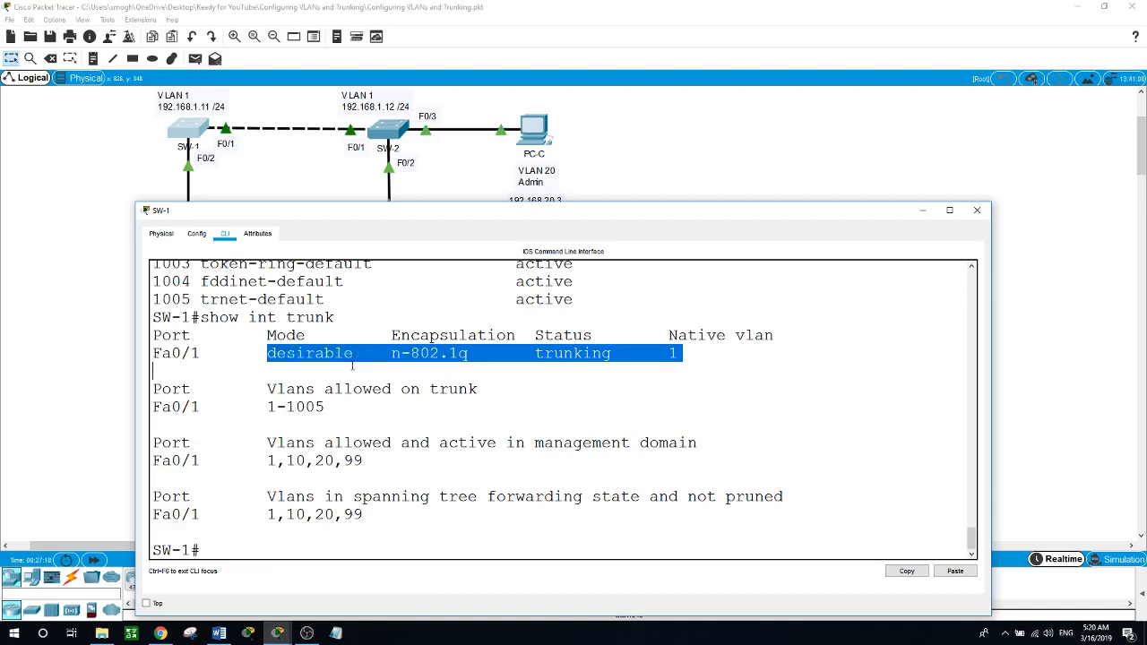
left_click(373, 377)
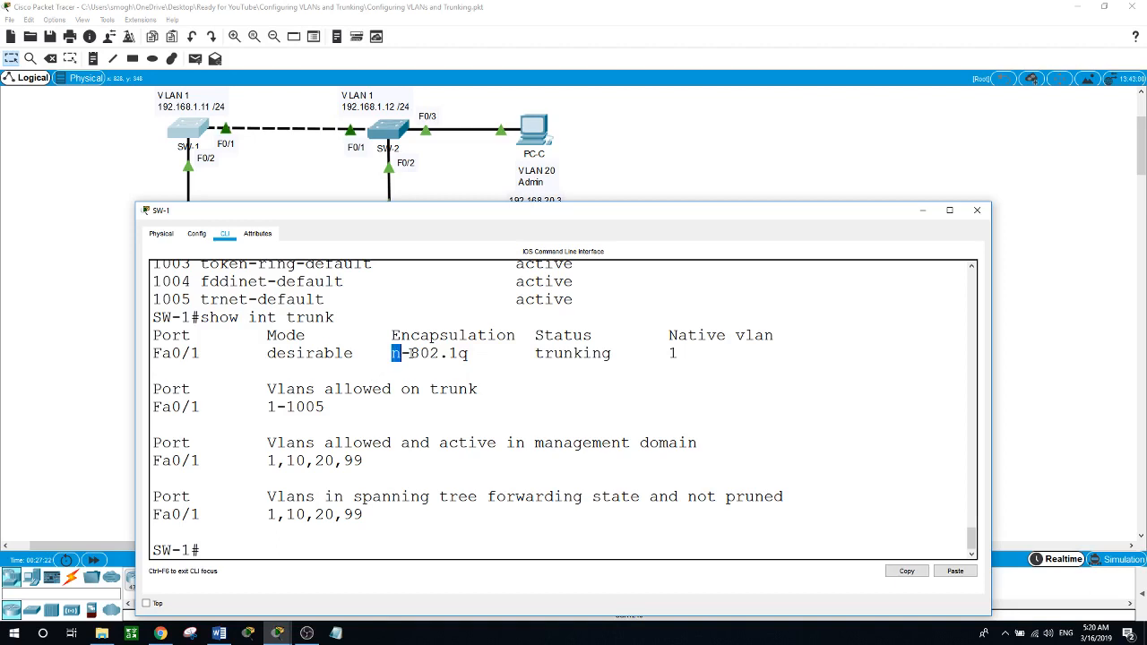
left_click_drag(411, 354, 674, 355)
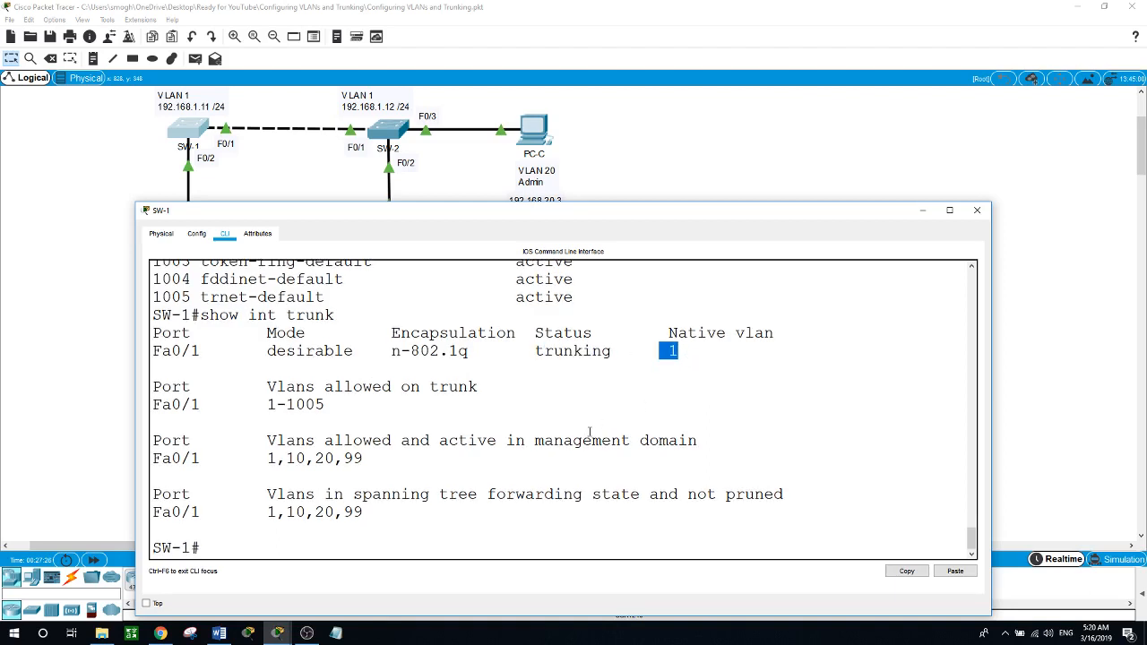
left_click(269, 545)
left_click_drag(266, 351, 324, 351)
Enter privileged mode on SW-2, run show int trunk and check the trunking mode of Fa0/1.
left_click(380, 140)
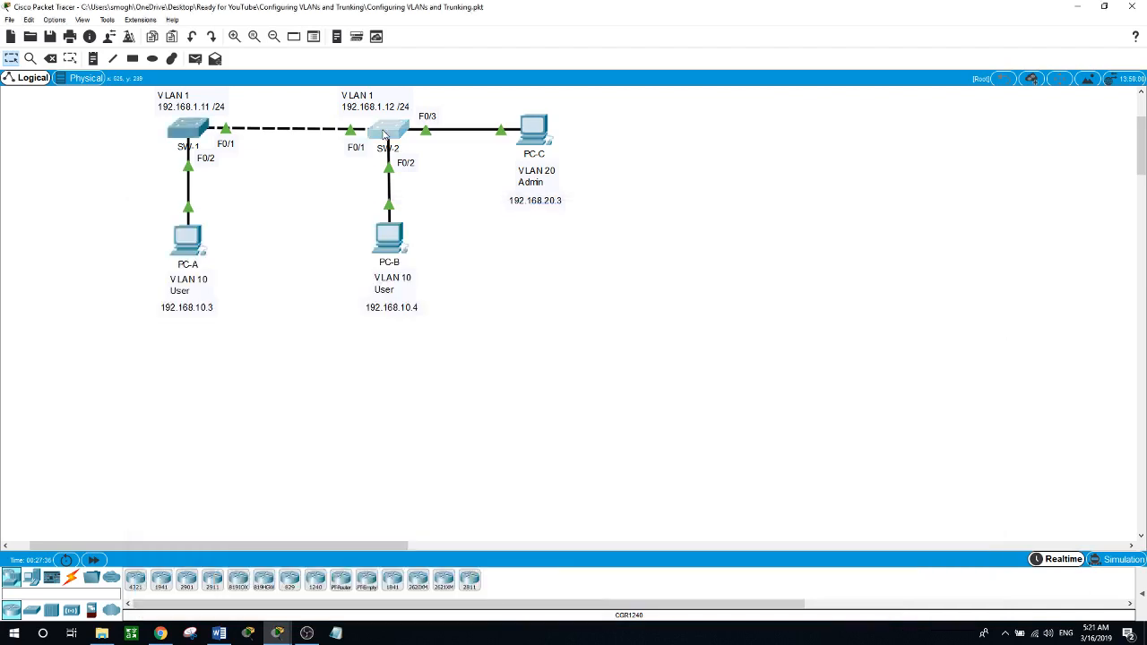
key("Return")
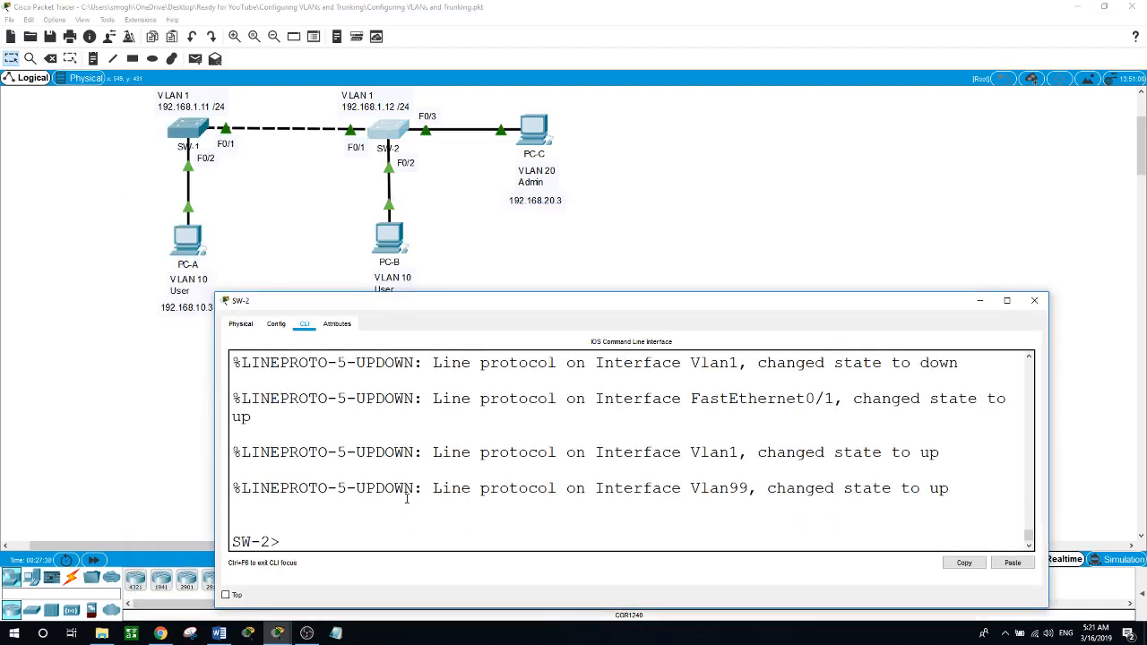
type("en")
key("Return")
type("sh")
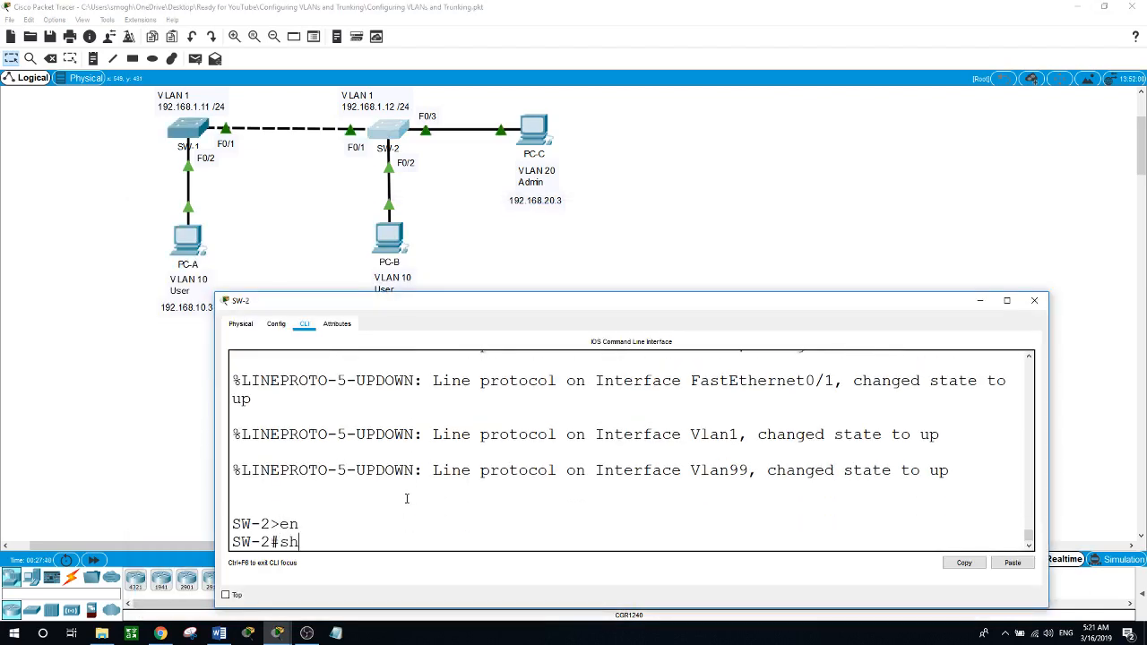
type("ow int tun")
key("BackSpace")
key("BackSpace")
type("runk")
key("Return")
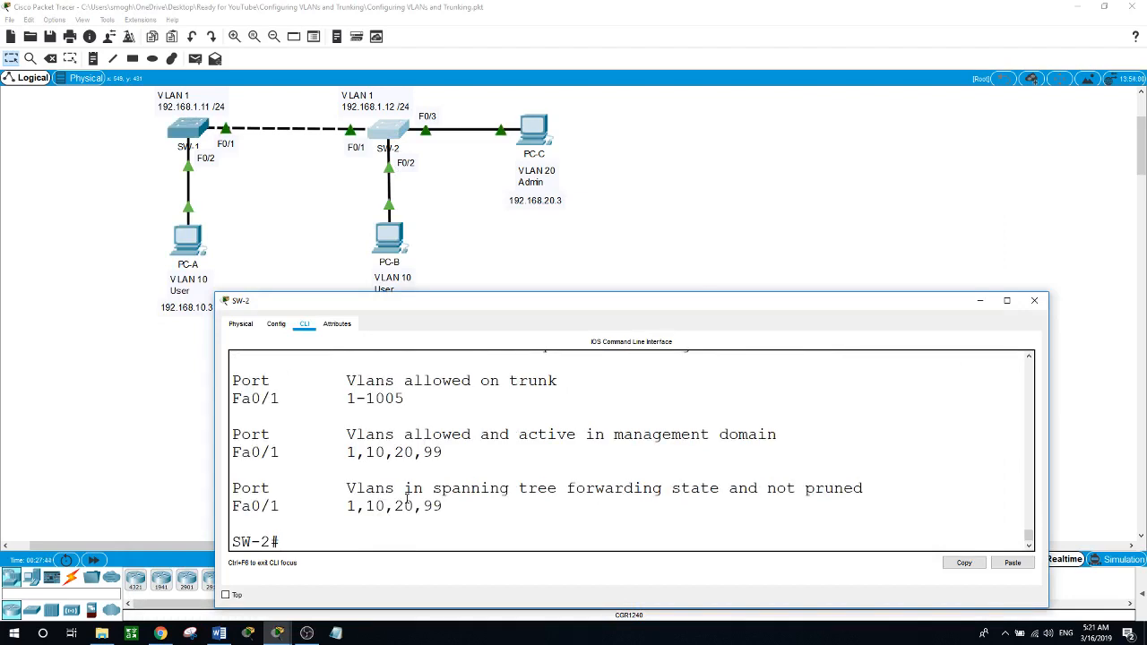
left_click_drag(578, 296, 578, 213)
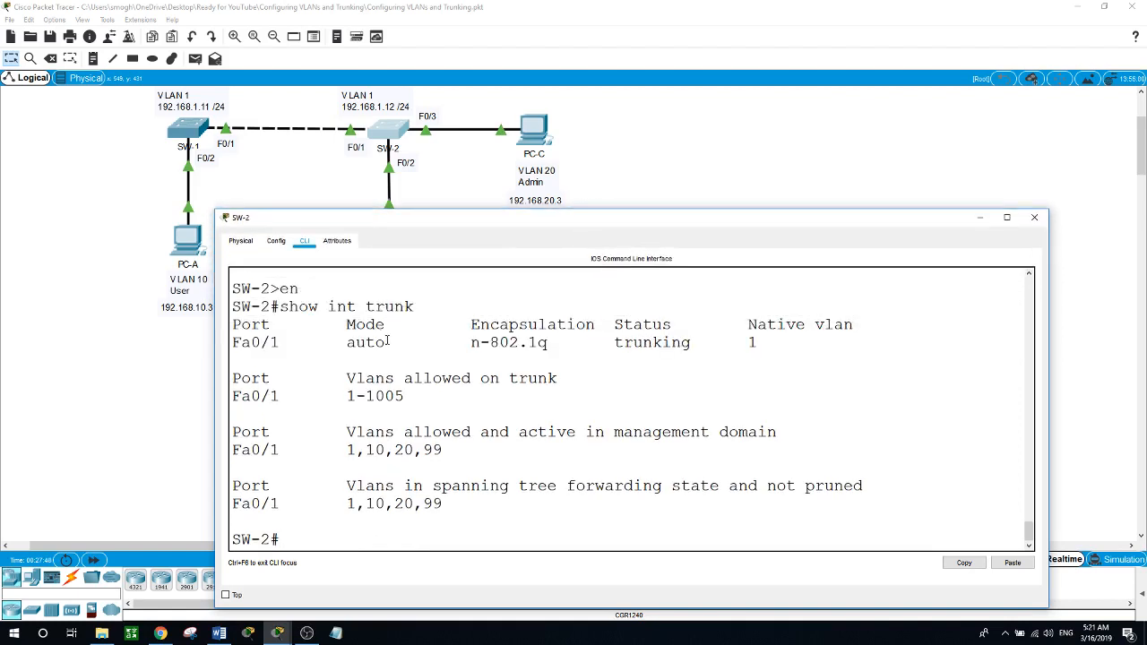
left_click_drag(386, 341, 347, 342)
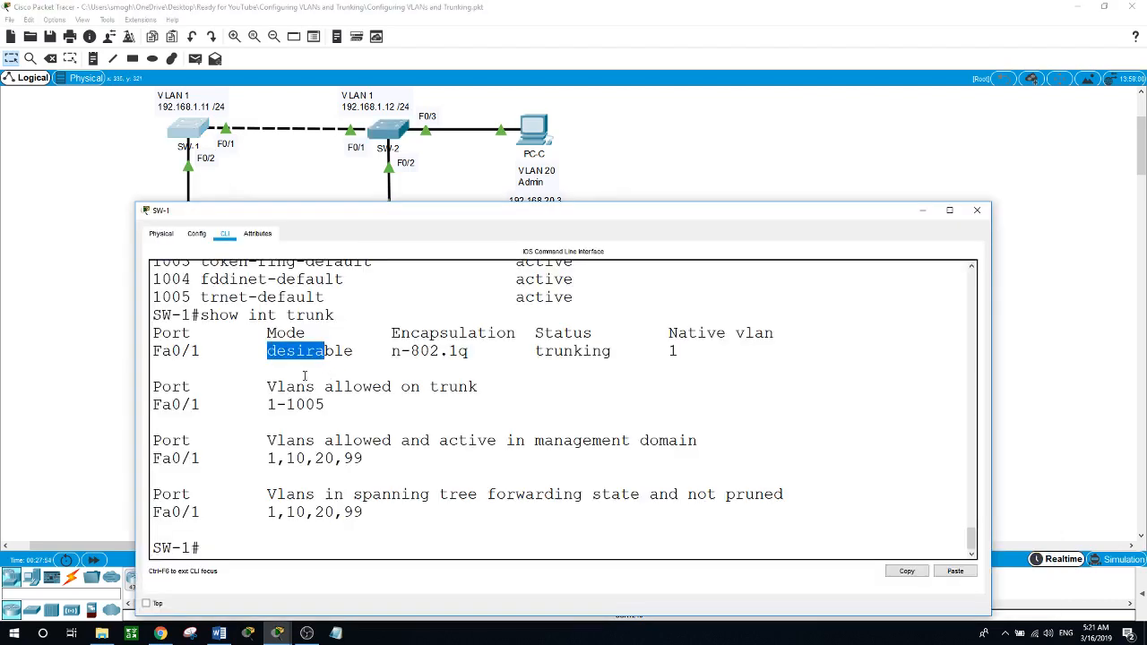
Compare the Fa0/1 trunking mode on SW-1 with the one on SW-2.
left_click(324, 350)
left_click_drag(267, 351, 353, 351)
left_click(389, 136)
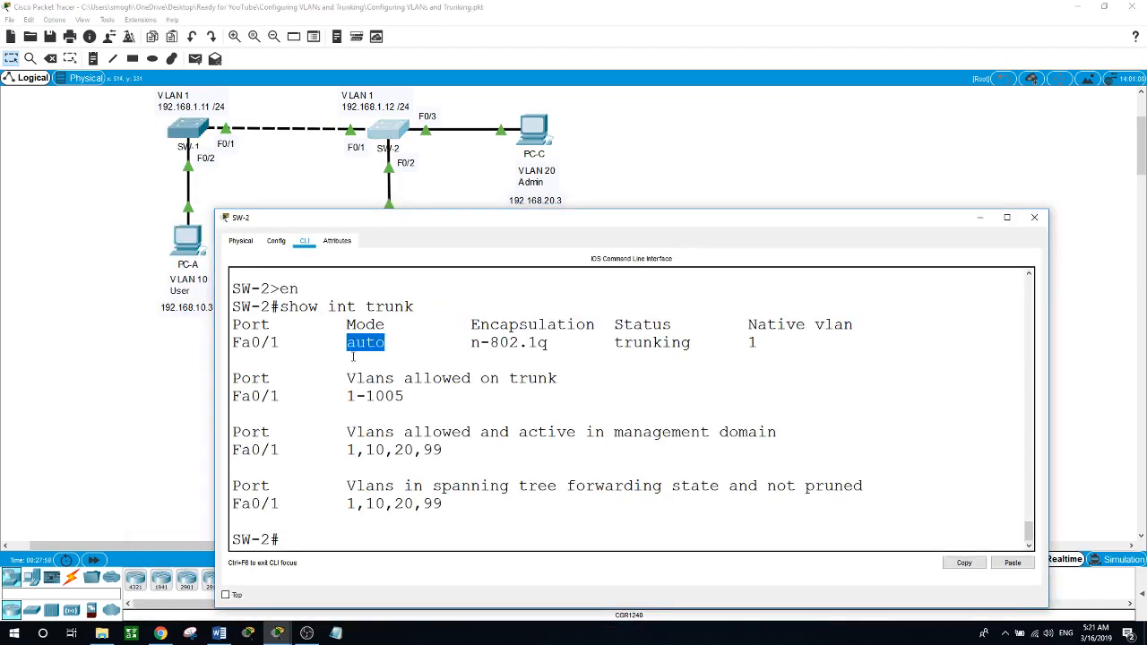
left_click(191, 424)
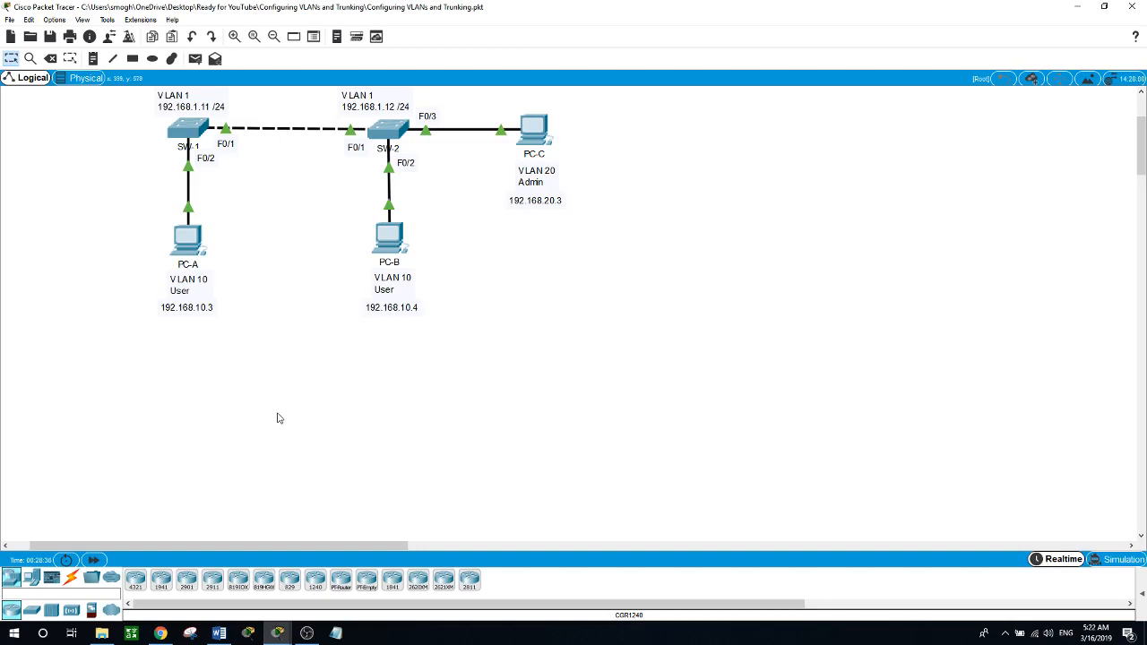
Ping SW-2 at 192.168.1.12 from SW-1 twice.
left_click(199, 132)
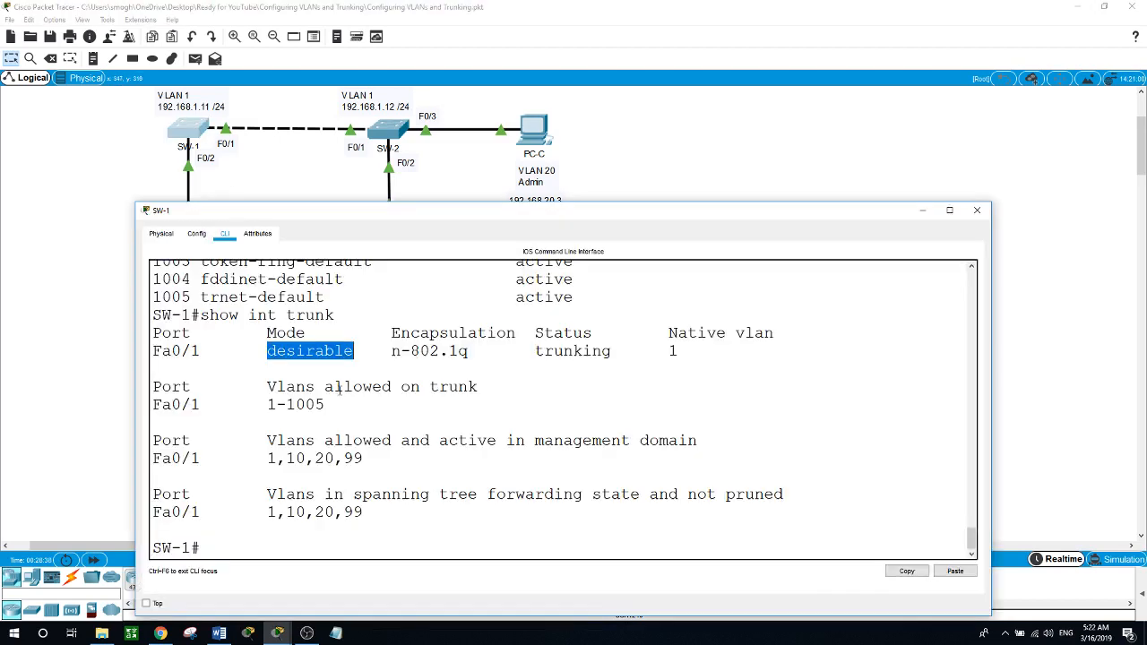
left_click(382, 546)
type("pi")
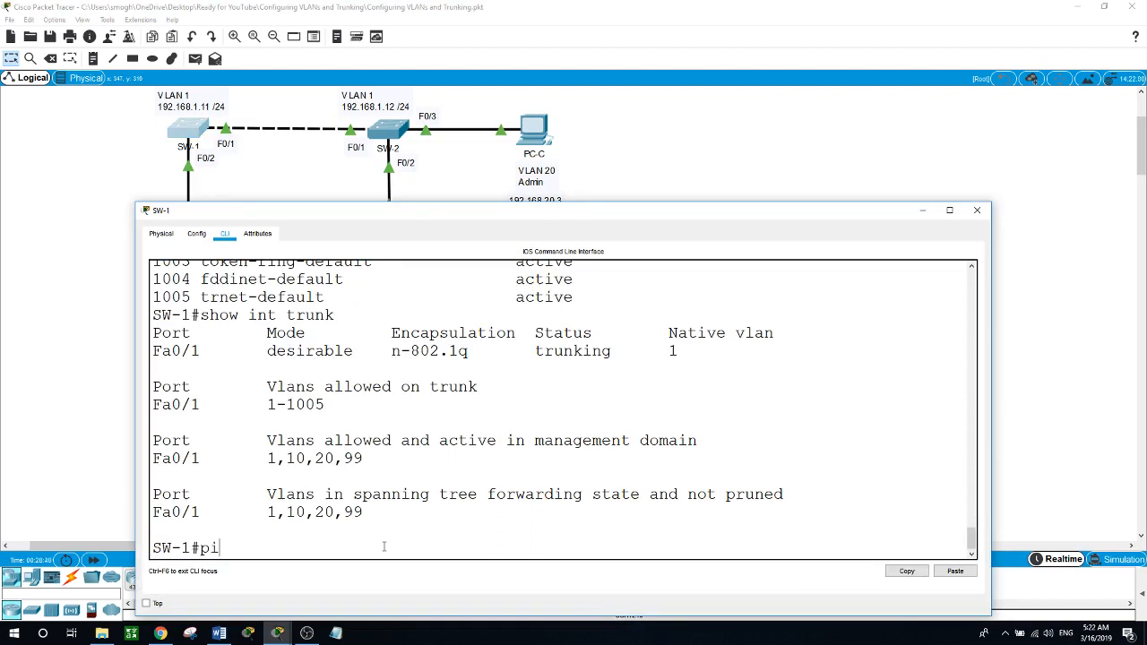
type("ng 192.168.1.12")
key("Return")
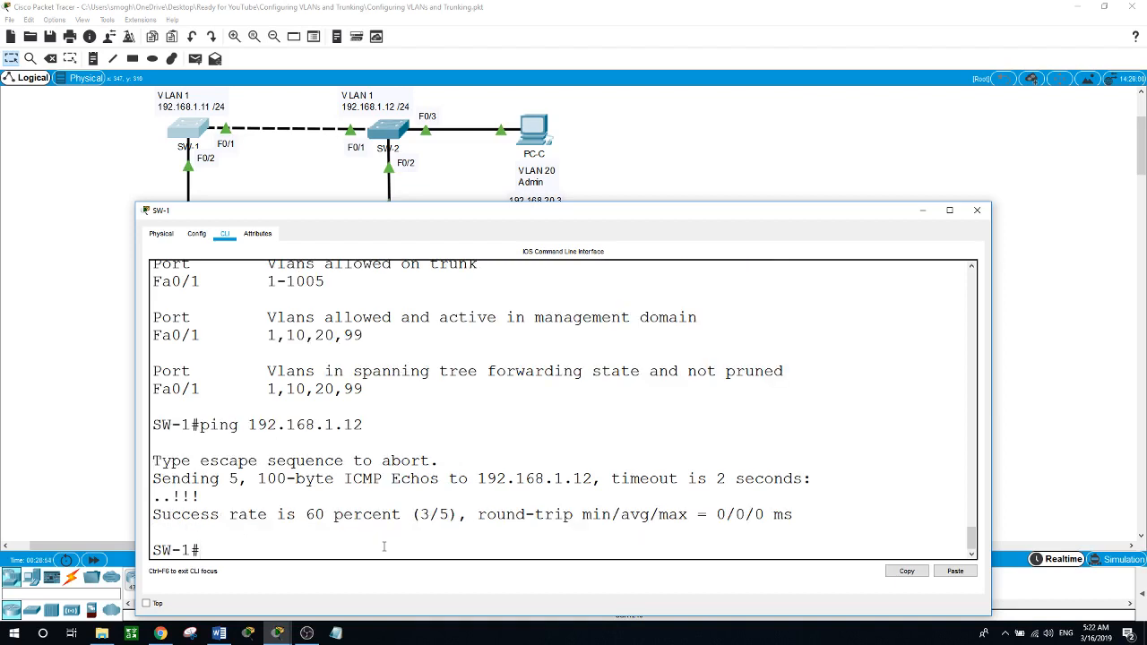
key("Up")
key("Return")
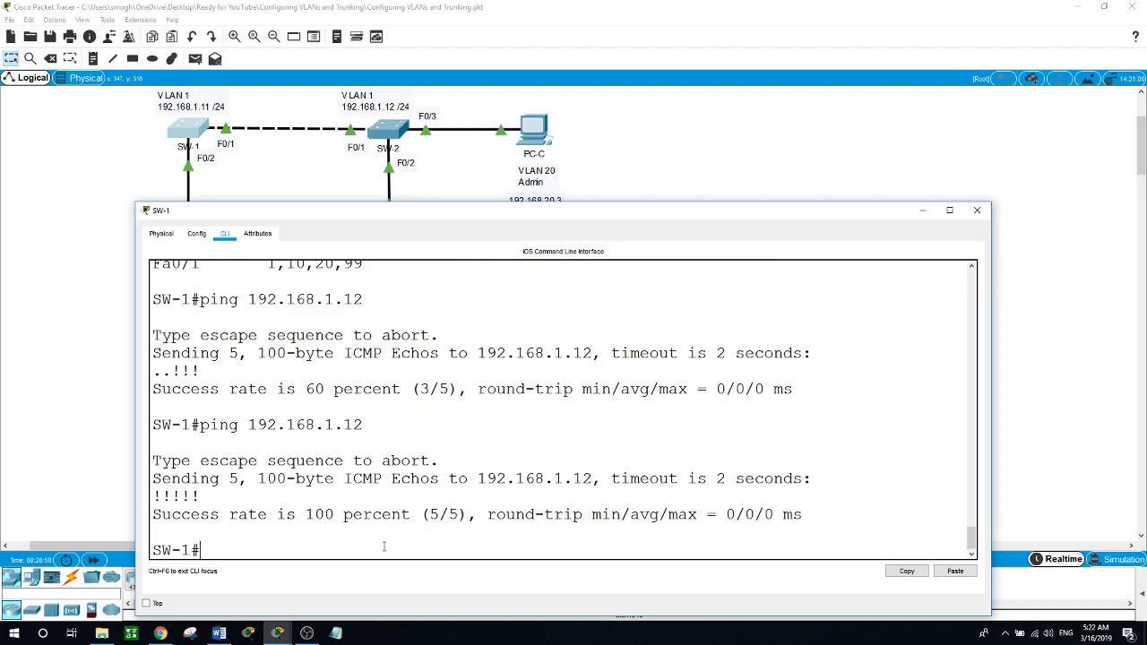
left_click(46, 386)
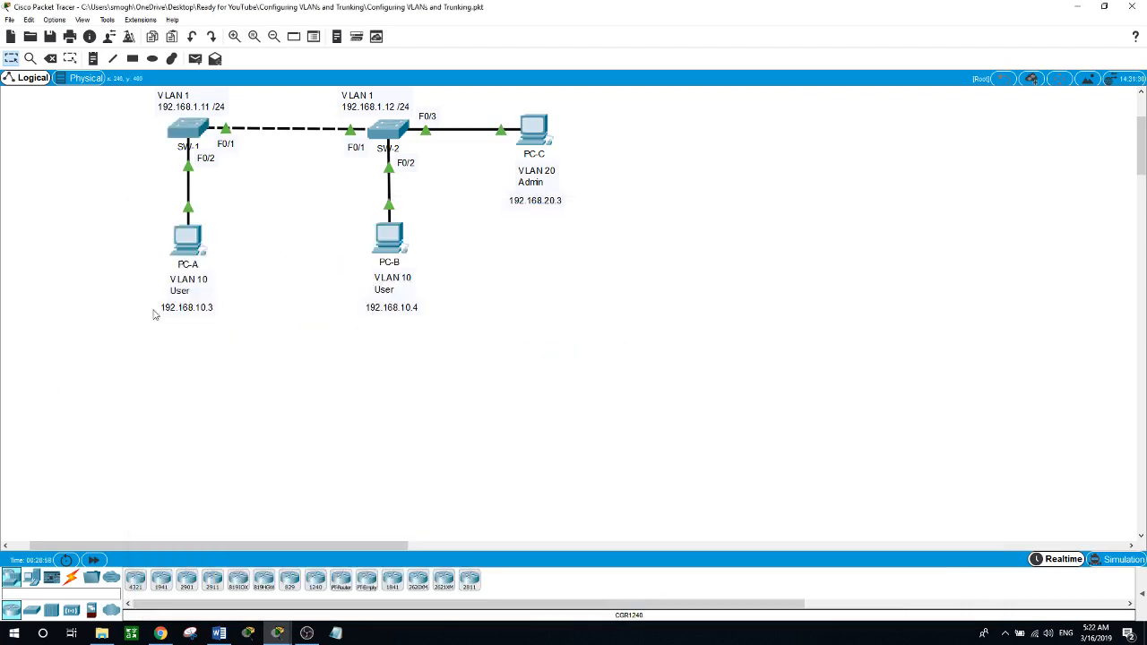
Ping PC-B at 192.168.10.4 from the PC-A command prompt.
left_click(191, 242)
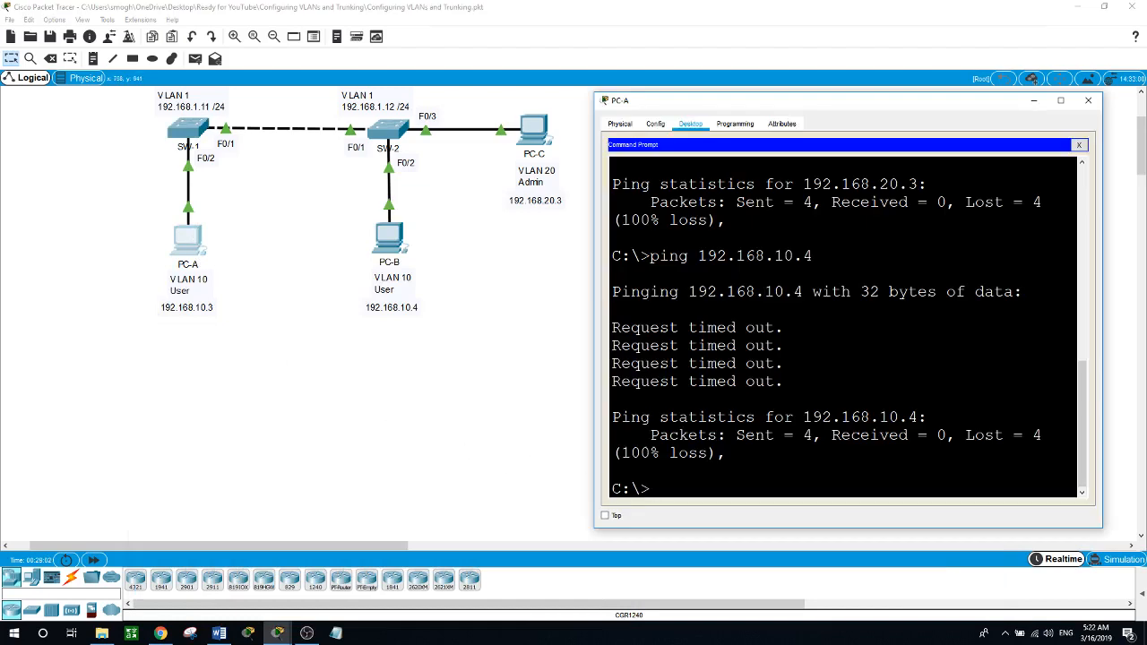
key("Up")
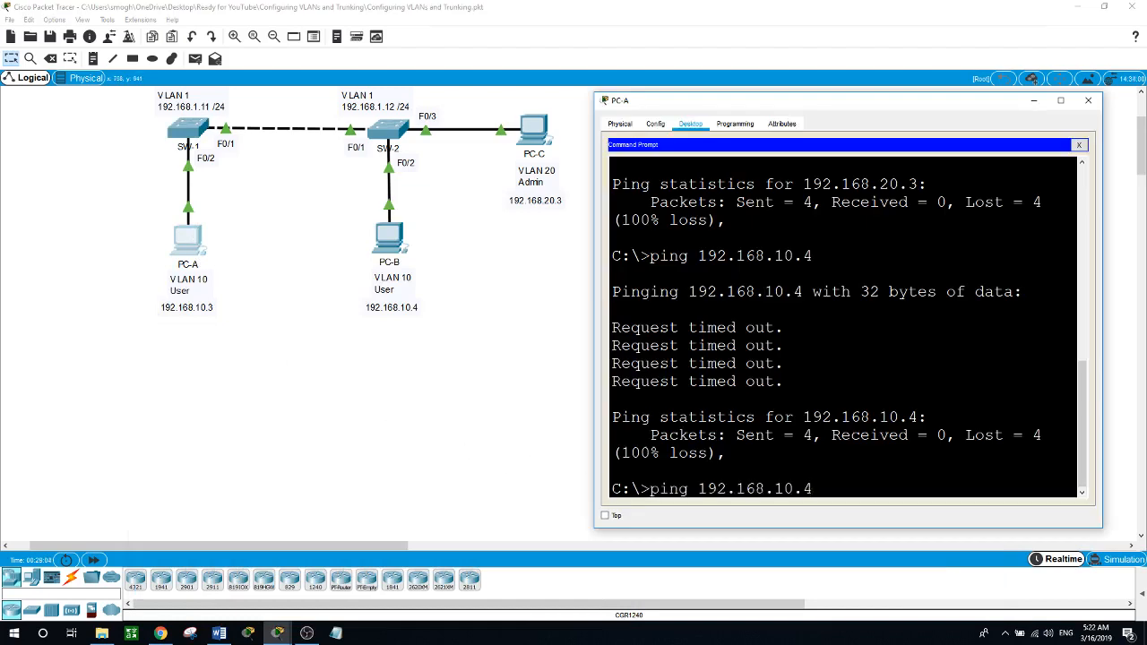
key("Return")
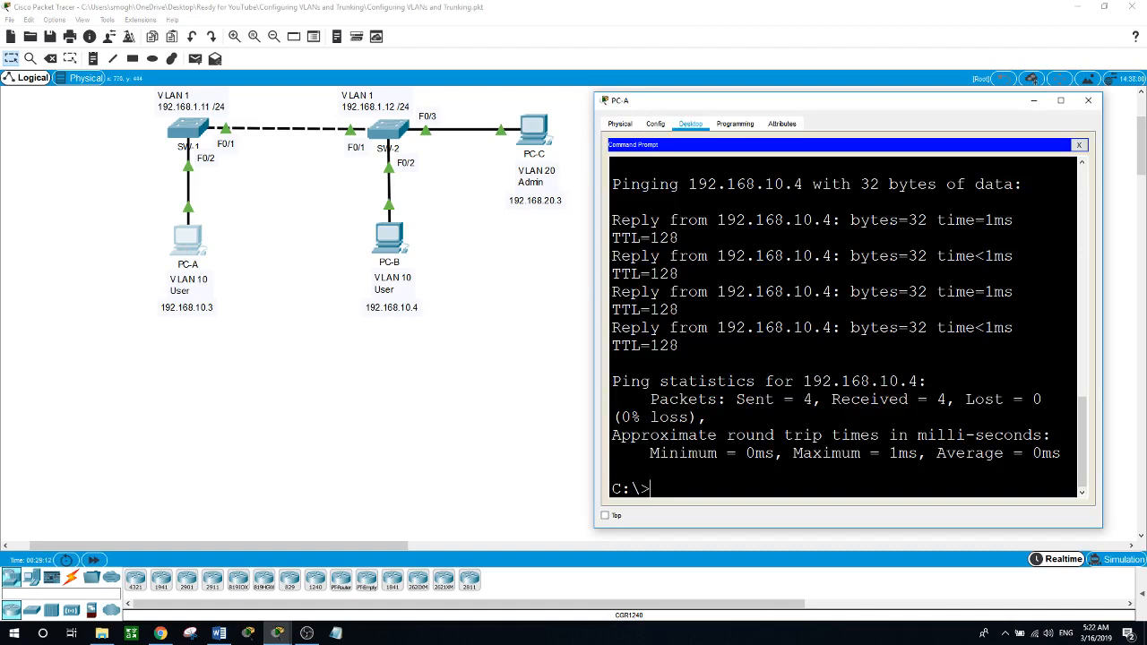
Ping PC-C at 192.168.20.3 from the PC-A command prompt.
key("Up")
key("BackSpace")
key("BackSpace")
key("BackSpace")
key("BackSpace")
type("20.")
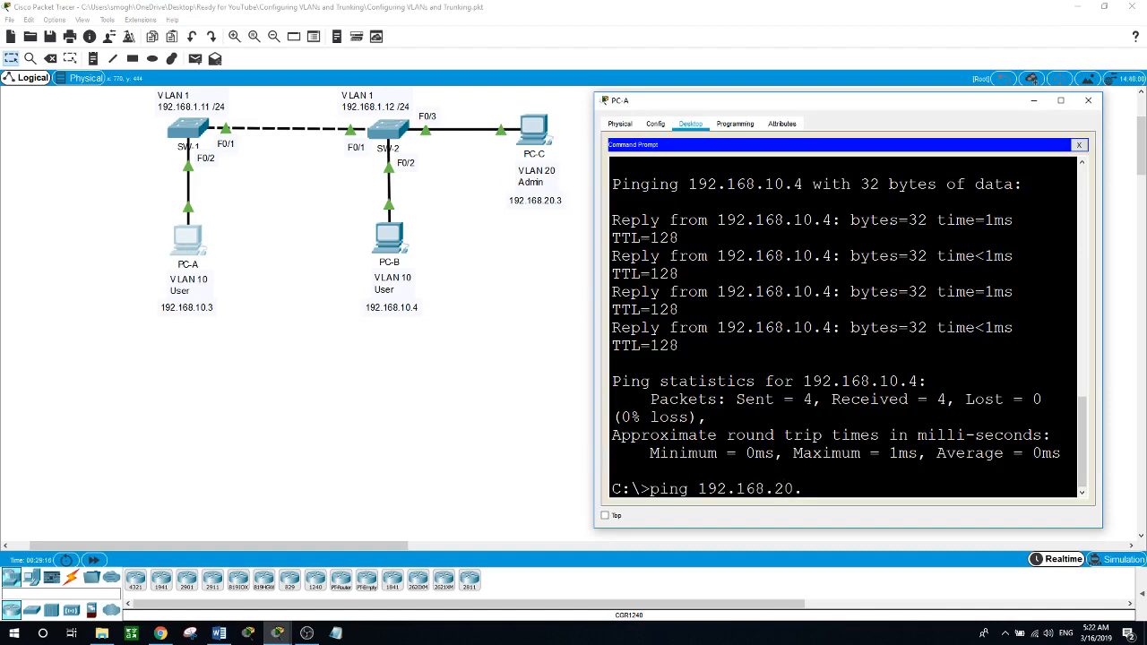
type("3")
key("Return")
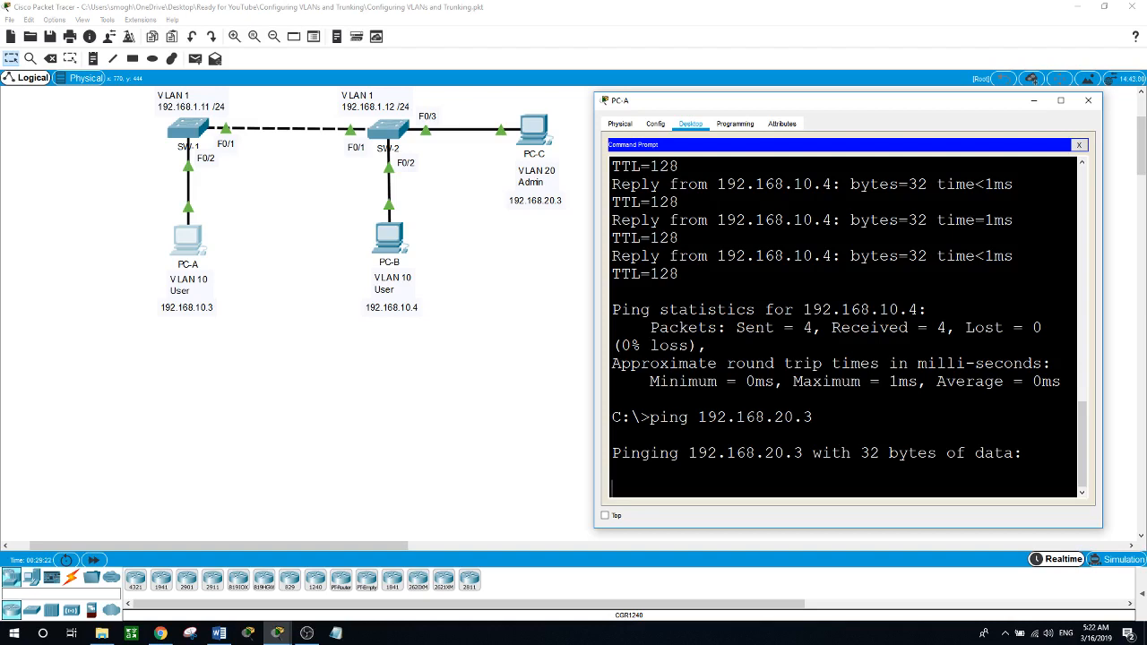
left_click(512, 448)
Ping PC-C at 192.168.20.3 from the PC-B command prompt.
left_click(391, 243)
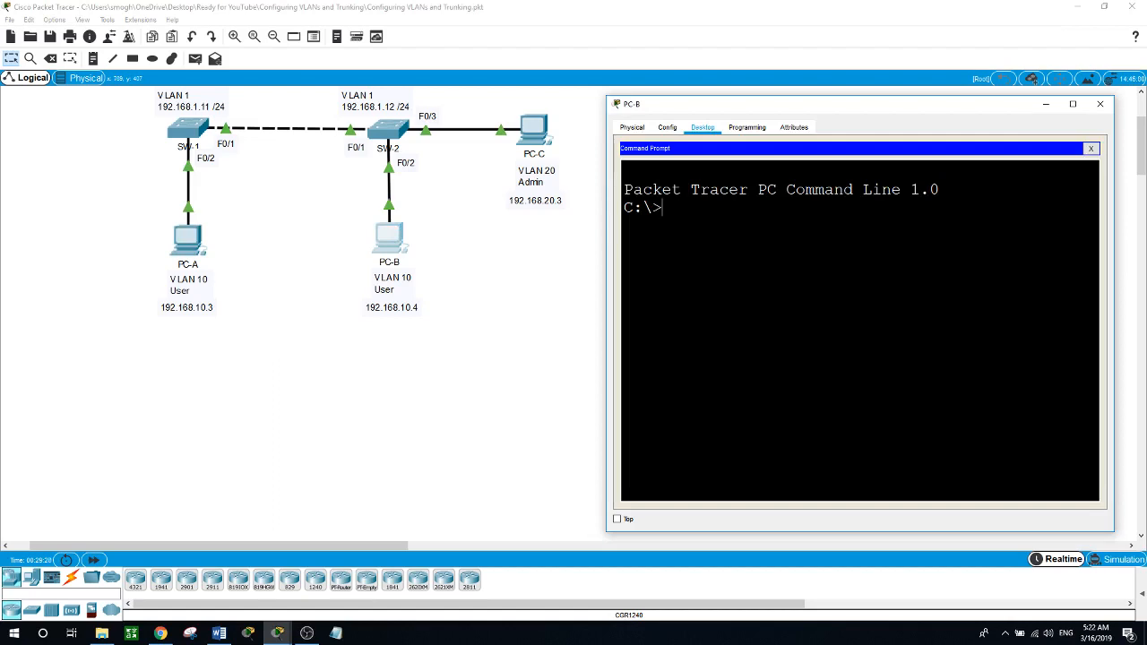
type("ping 192.168.20.3")
key("Return")
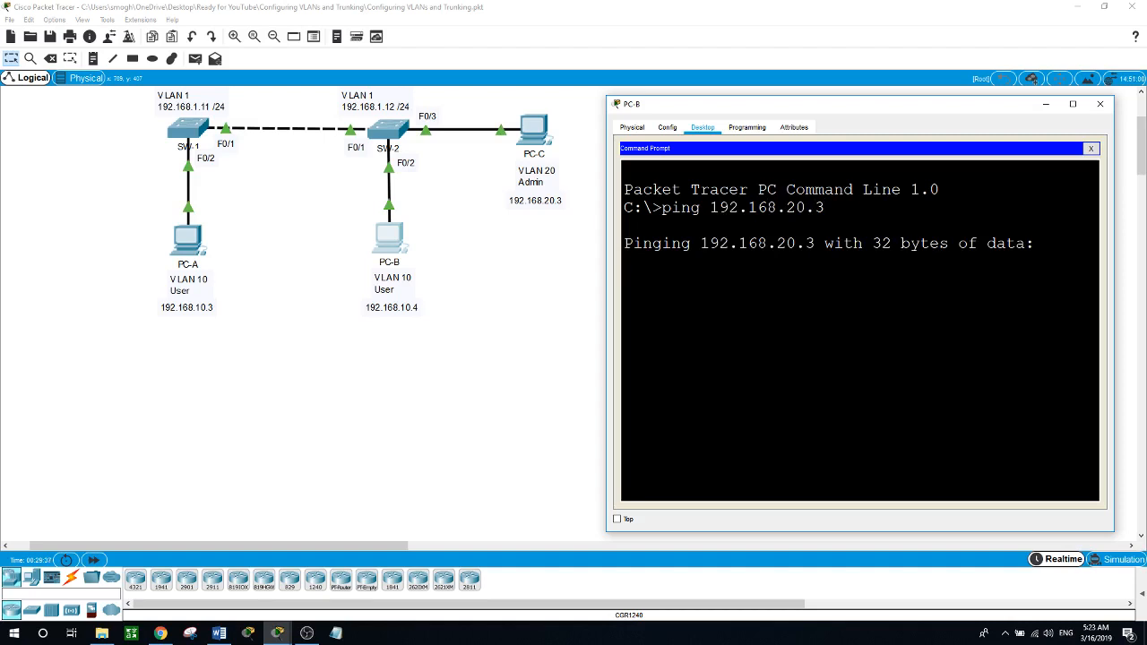
left_click(547, 365)
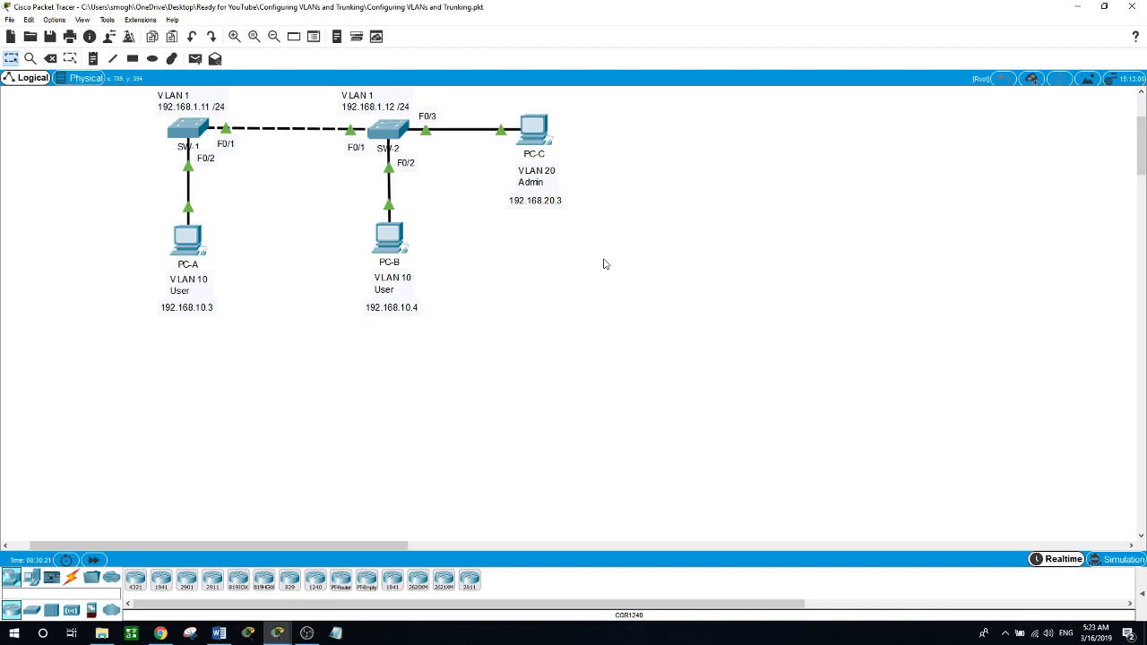
Set interface F0/1 on SW-1 to static trunk mode with switchport mode trunk.
left_click(199, 141)
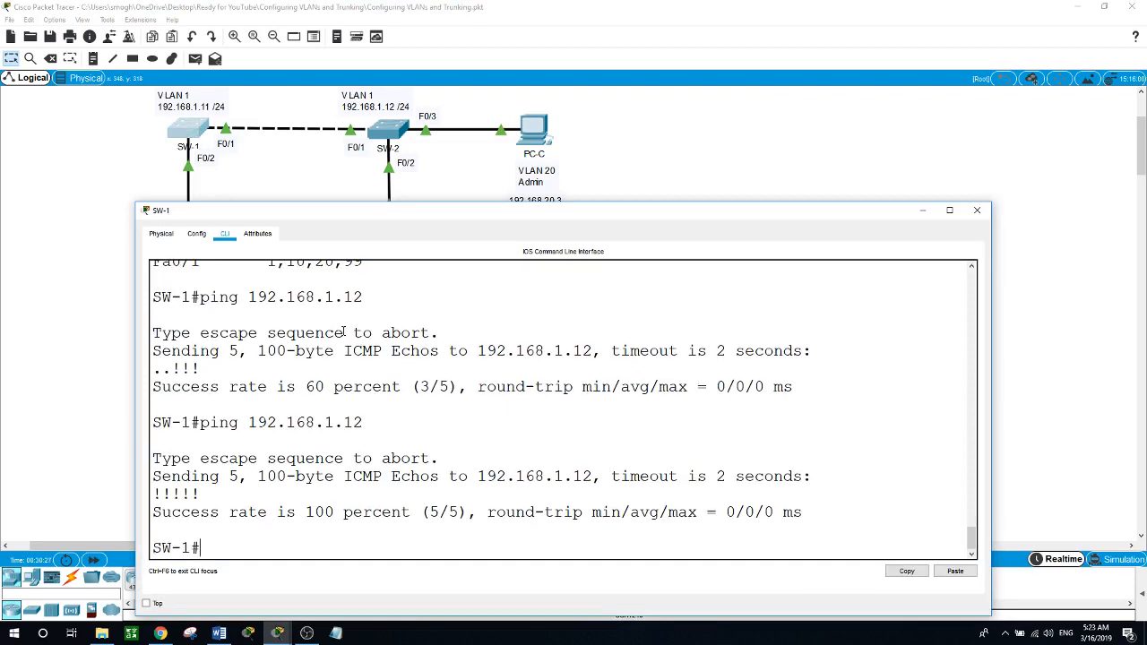
type("conf t")
key("Return")
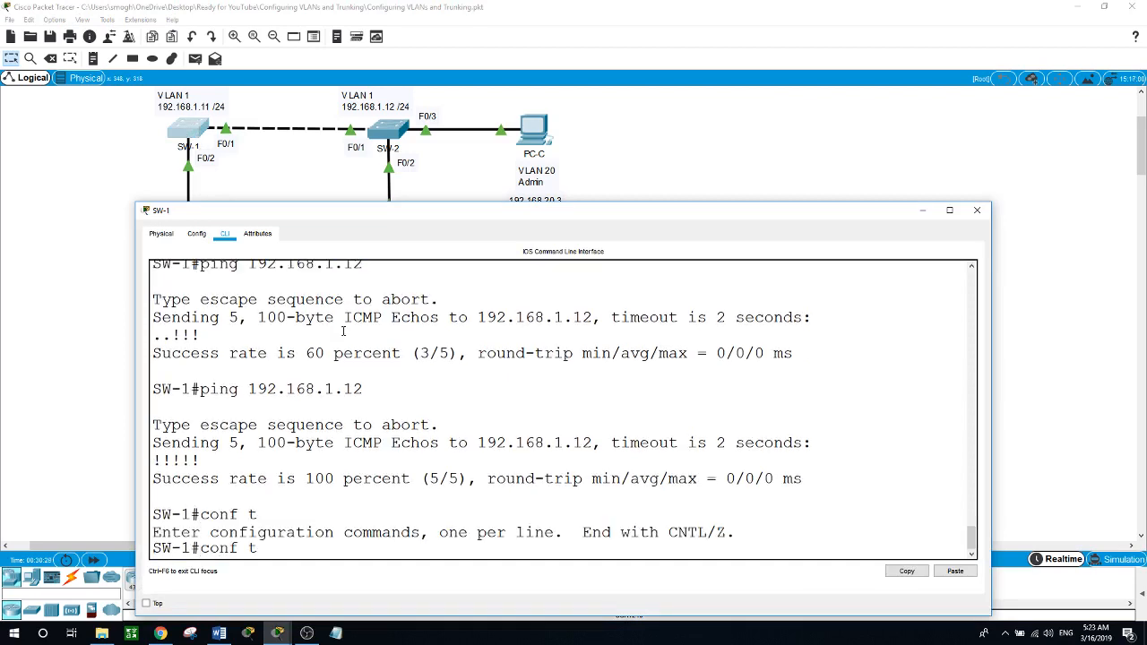
type("int f")
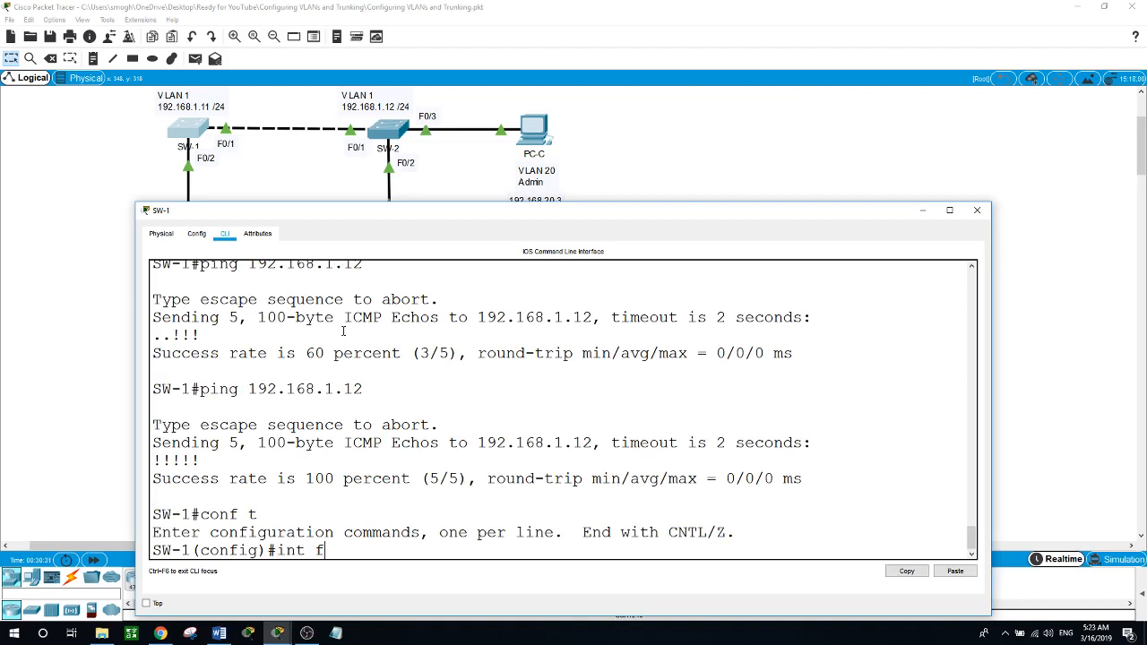
type("0/1")
key("Return")
type("sw")
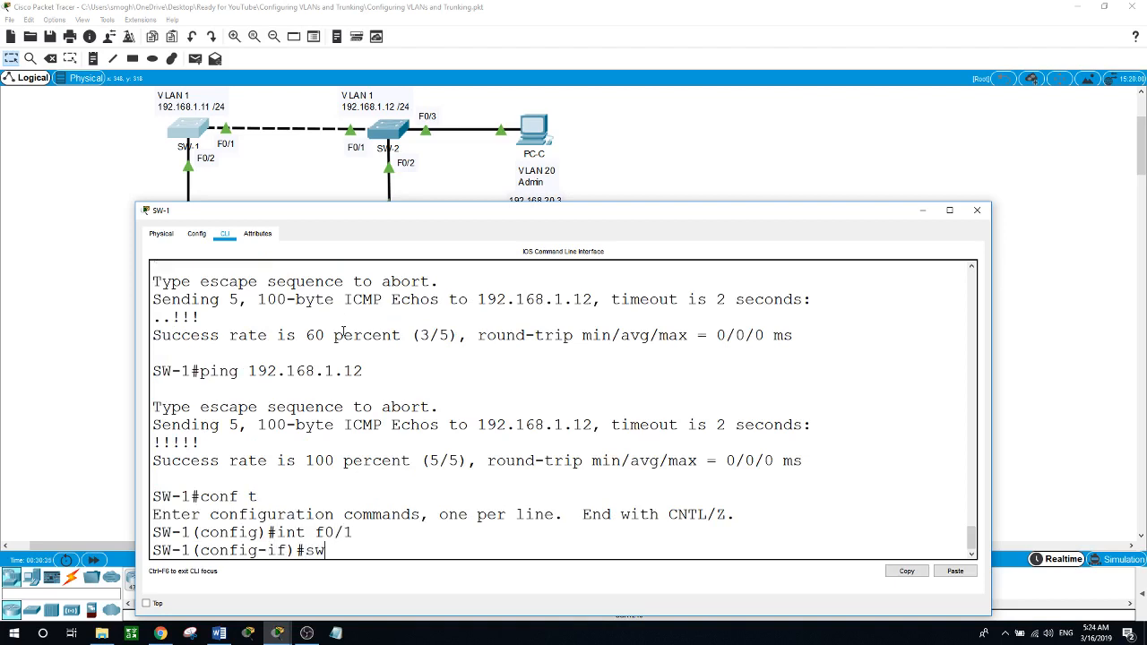
type("i")
key("Tab")
type("mod")
key("Tab")
type("trunk")
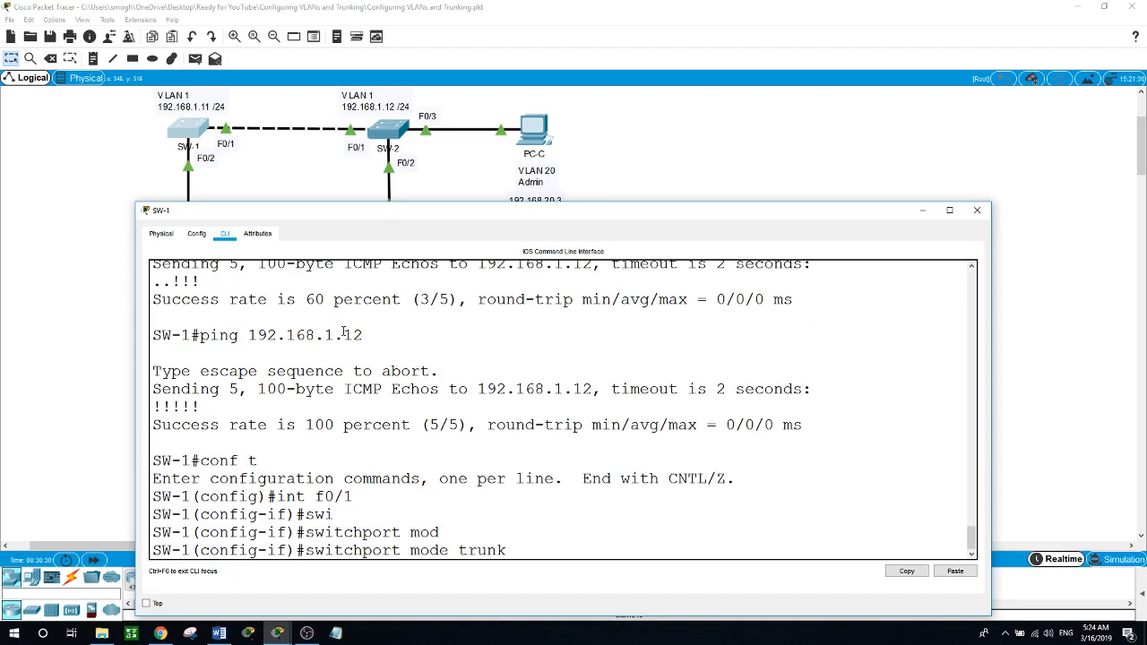
key("Return")
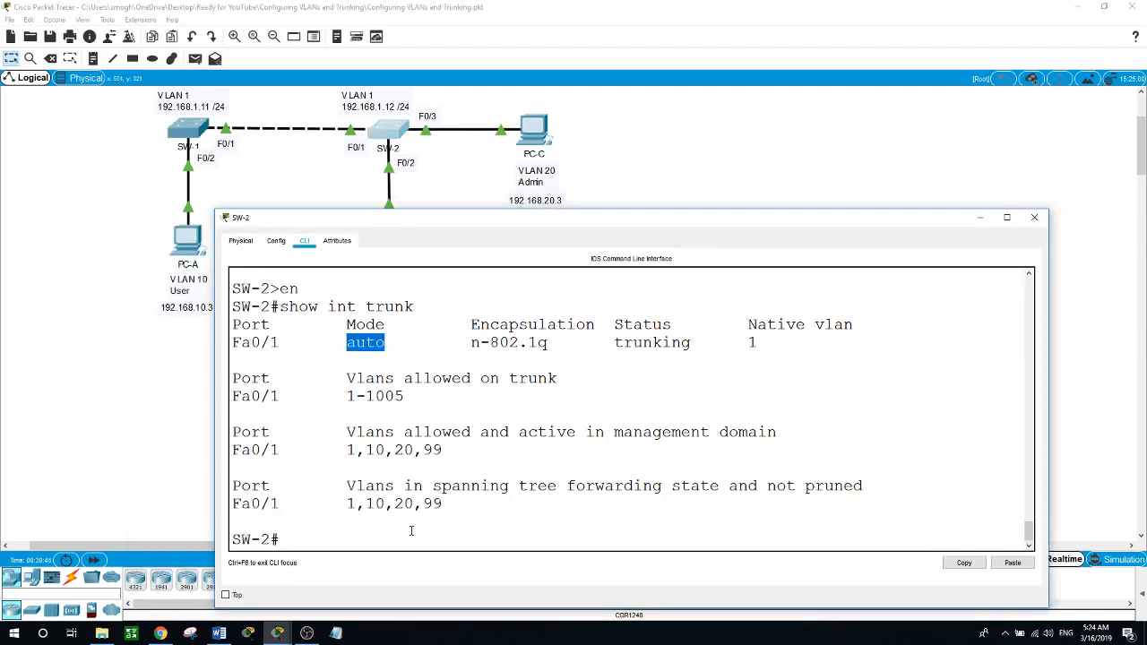
Set interface F0/1 on SW-2 to static trunk mode with switchport mode trunk.
left_click(417, 536)
type("conf t")
key("Return")
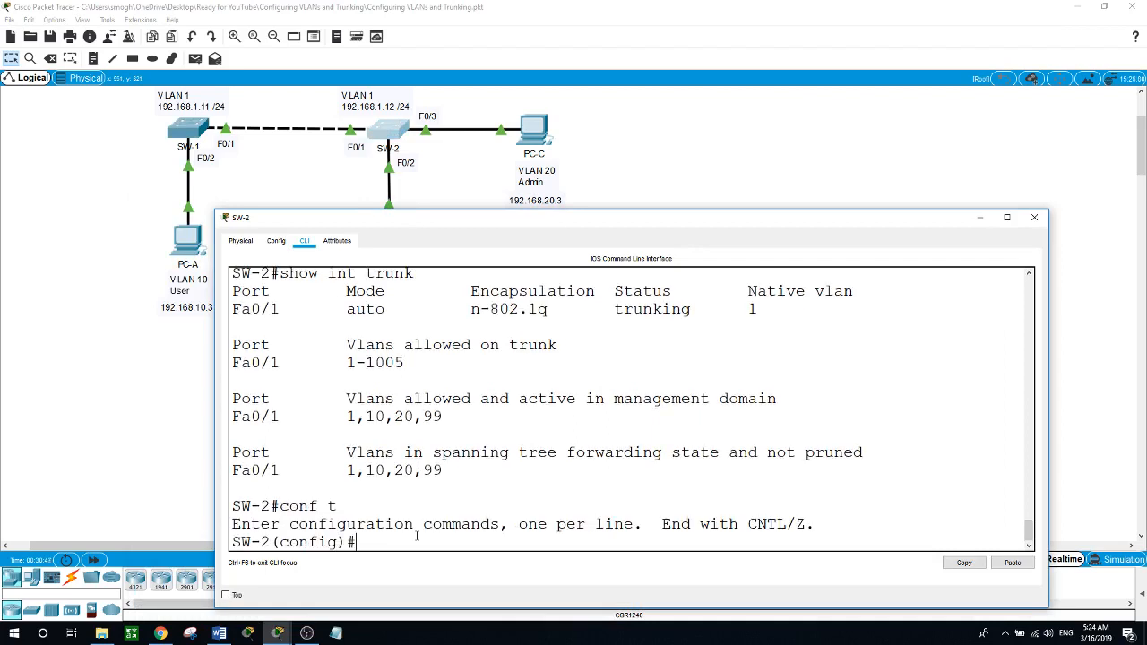
type("int f0/1")
key("Return")
type("swi")
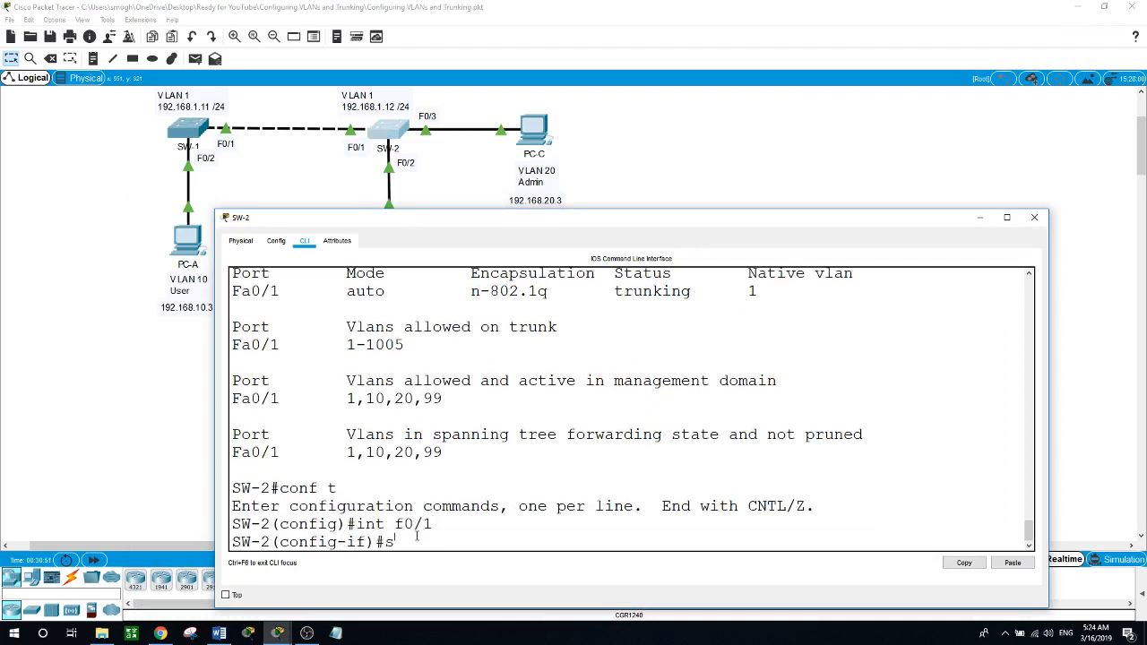
key("Tab")
type("mod")
key("Tab")
type("trunk")
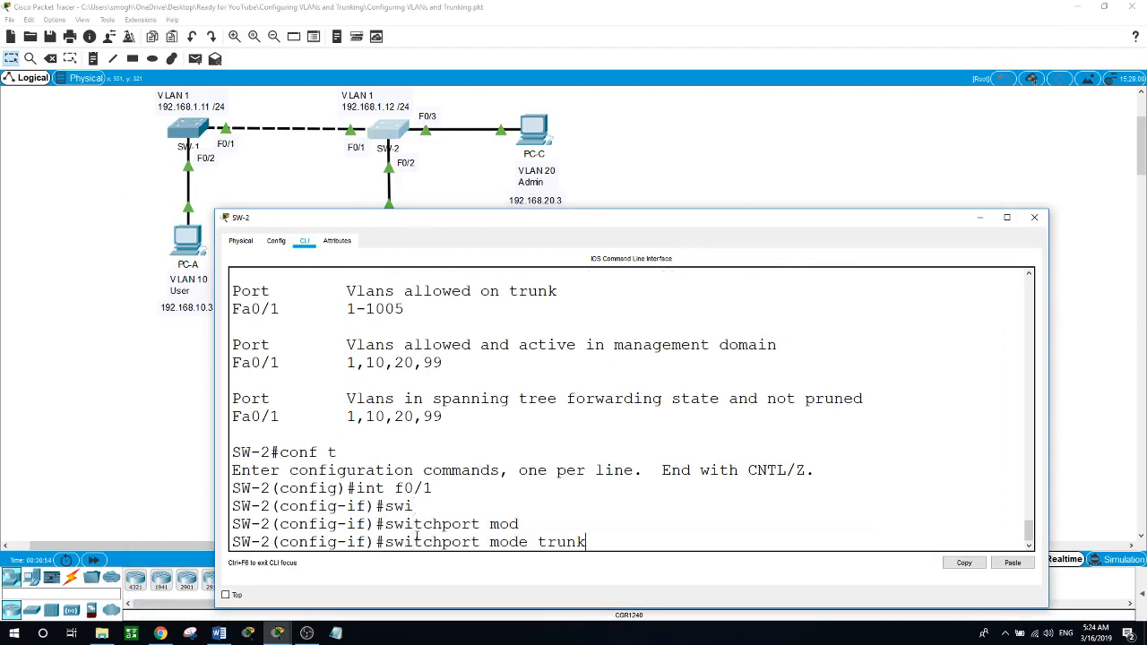
key("Return")
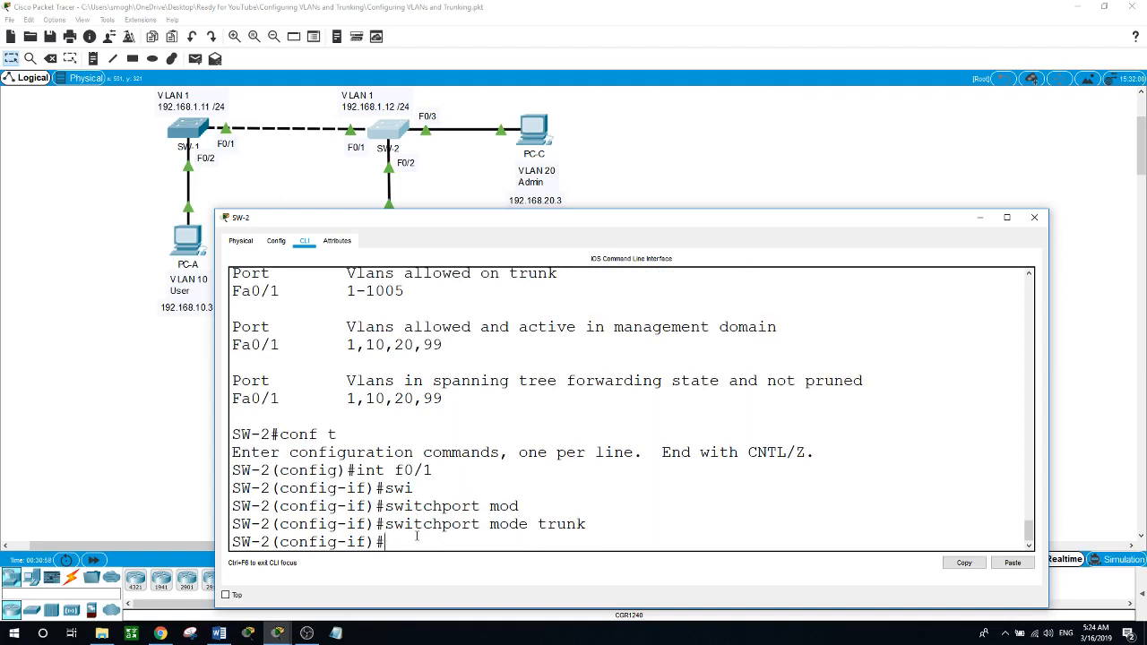
Leave configuration mode on SW-2 and show its interface trunk status, checking the mode of Fa0/1.
type("end")
key("Return")
type("sh")
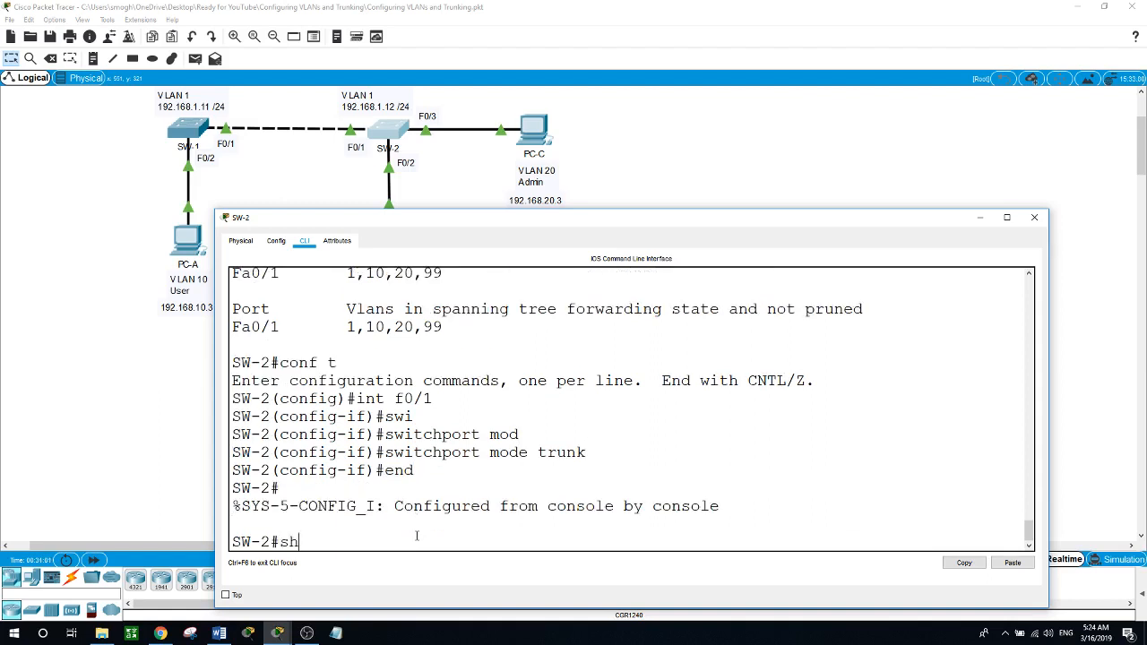
type("ow int trunk")
key("Return")
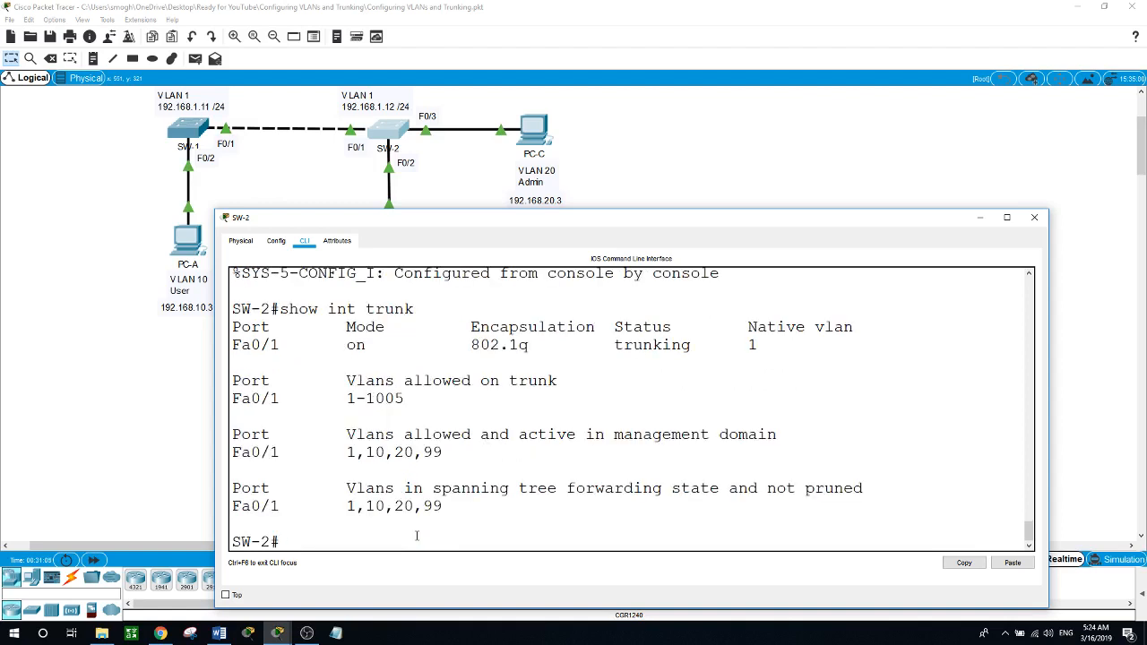
mouse_move(347, 327)
left_mouse_down()
mouse_move(381, 340)
mouse_move(348, 345)
left_mouse_up()
Leave configuration mode on SW-1 and show its interface trunk status, checking the mode of Fa0/1.
left_click(190, 140)
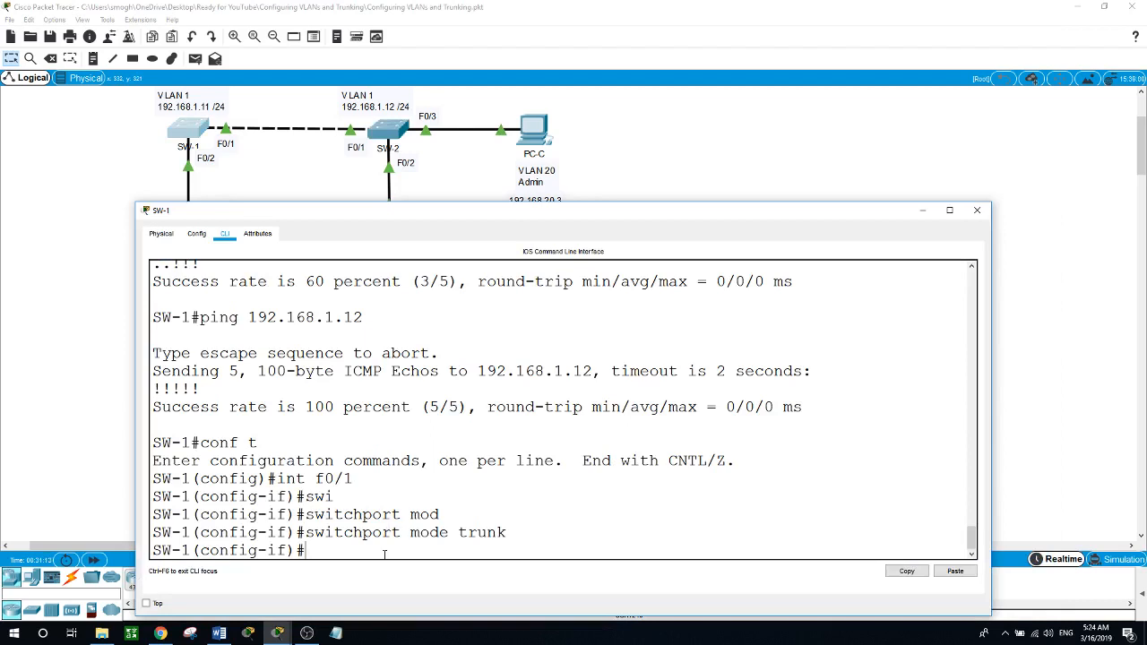
type("end")
key("Return")
type("show t")
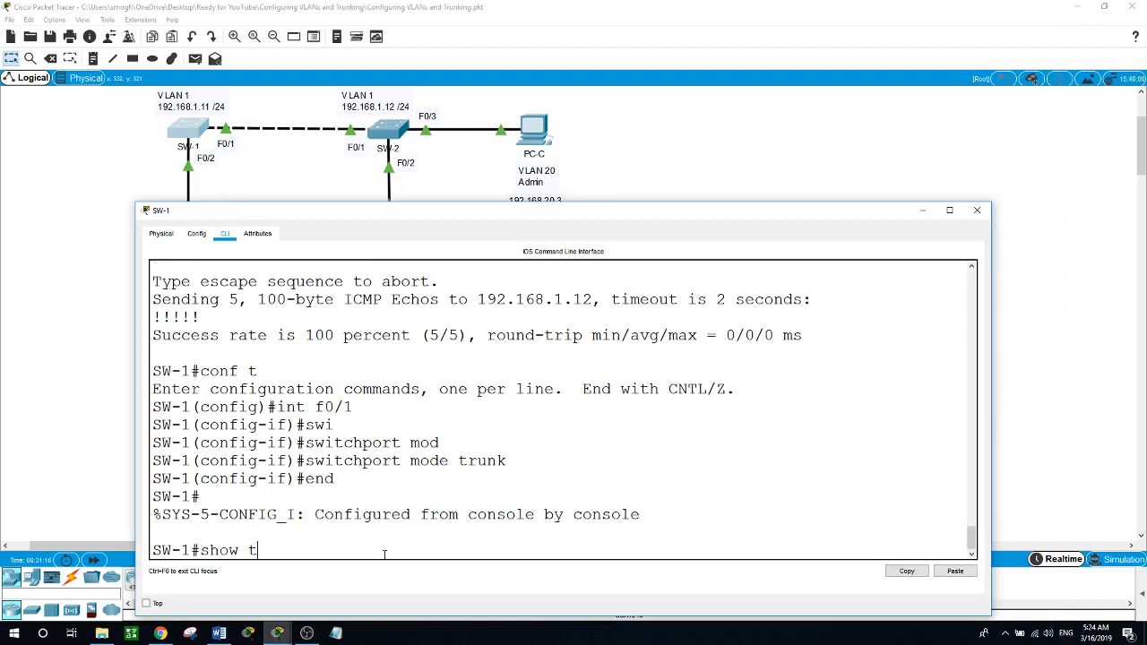
key("BackSpace")
type("int trunk")
key("Return")
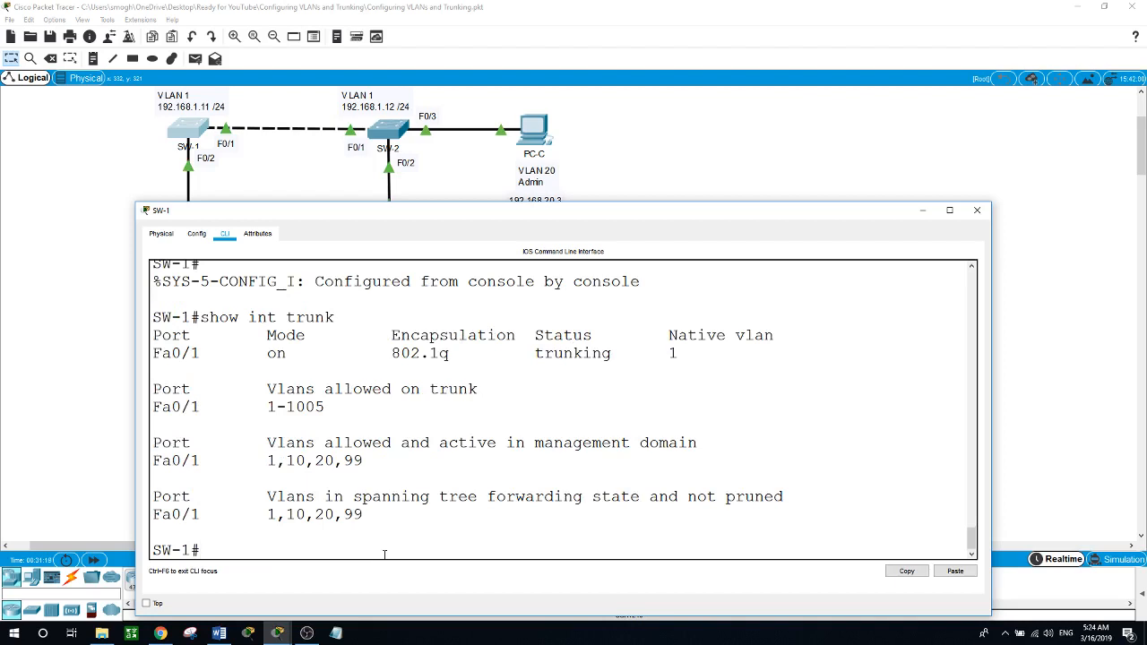
left_click_drag(287, 354, 268, 354)
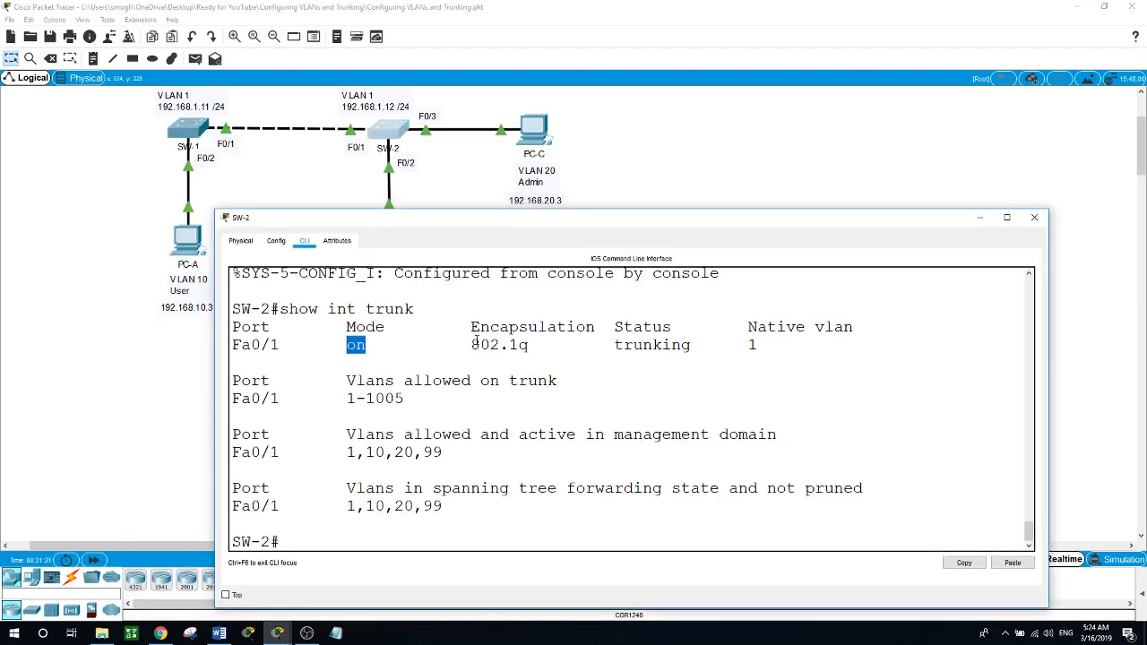
Compare the Fa0/1 trunk encapsulation on SW-2 and SW-1, and check the trunk status on SW-1.
left_click_drag(471, 344, 541, 347)
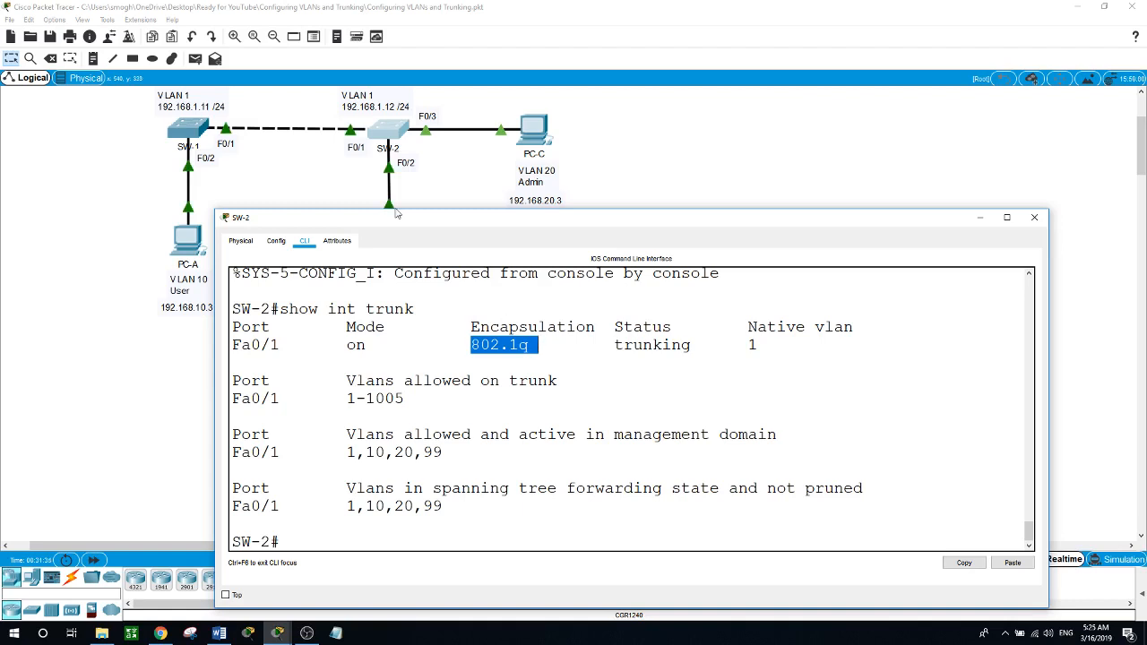
left_click(193, 139)
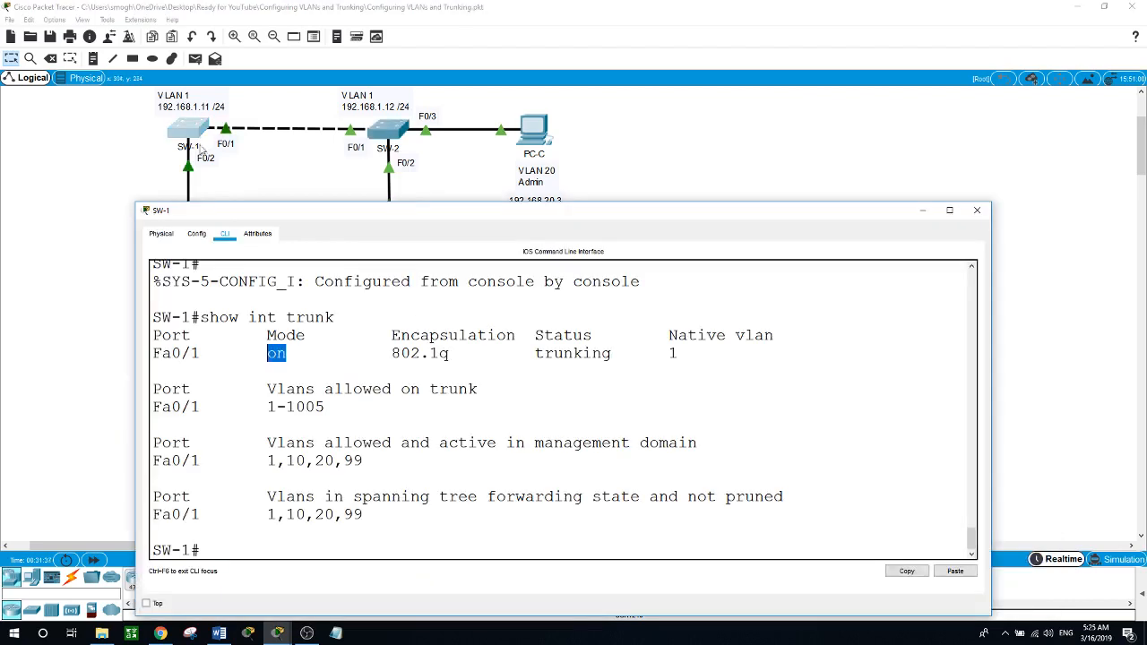
left_click_drag(384, 354, 452, 354)
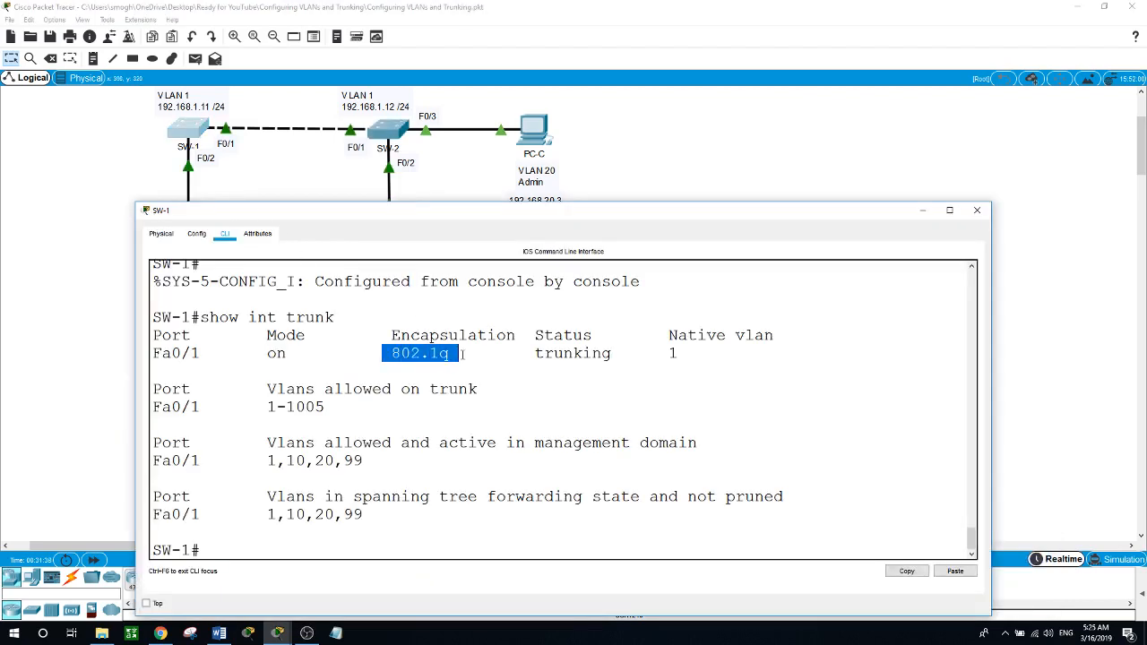
left_click_drag(535, 353, 616, 354)
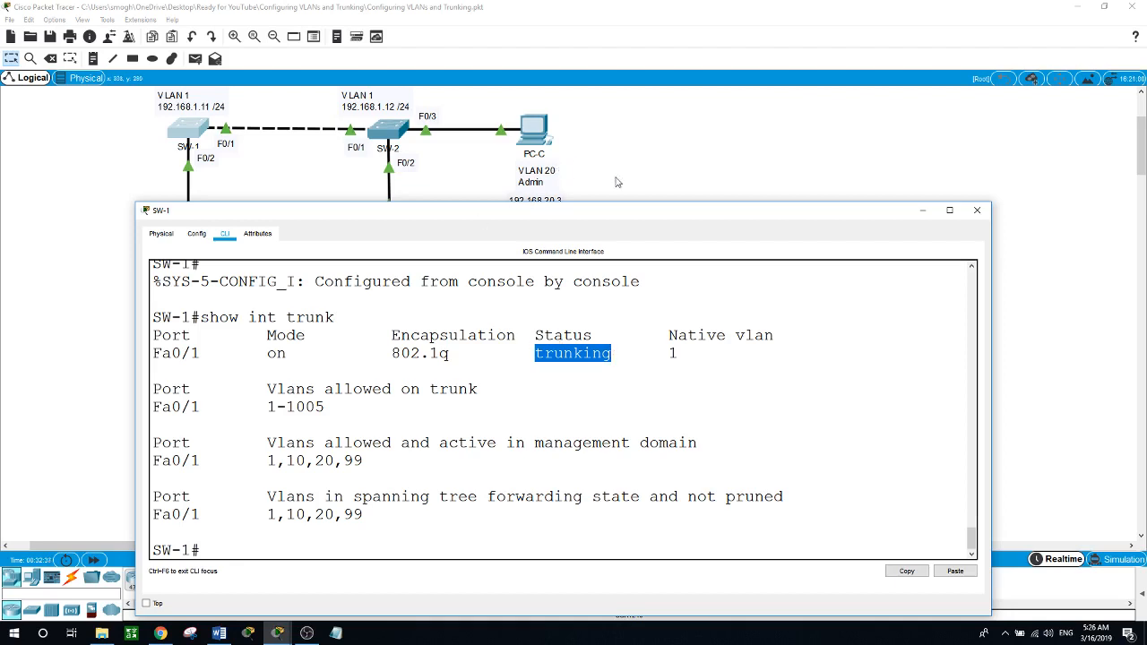
List the flash contents of SW-1 with show flash and examine the VLAN database file entry.
left_click_drag(614, 205, 637, 330)
left_click(647, 247)
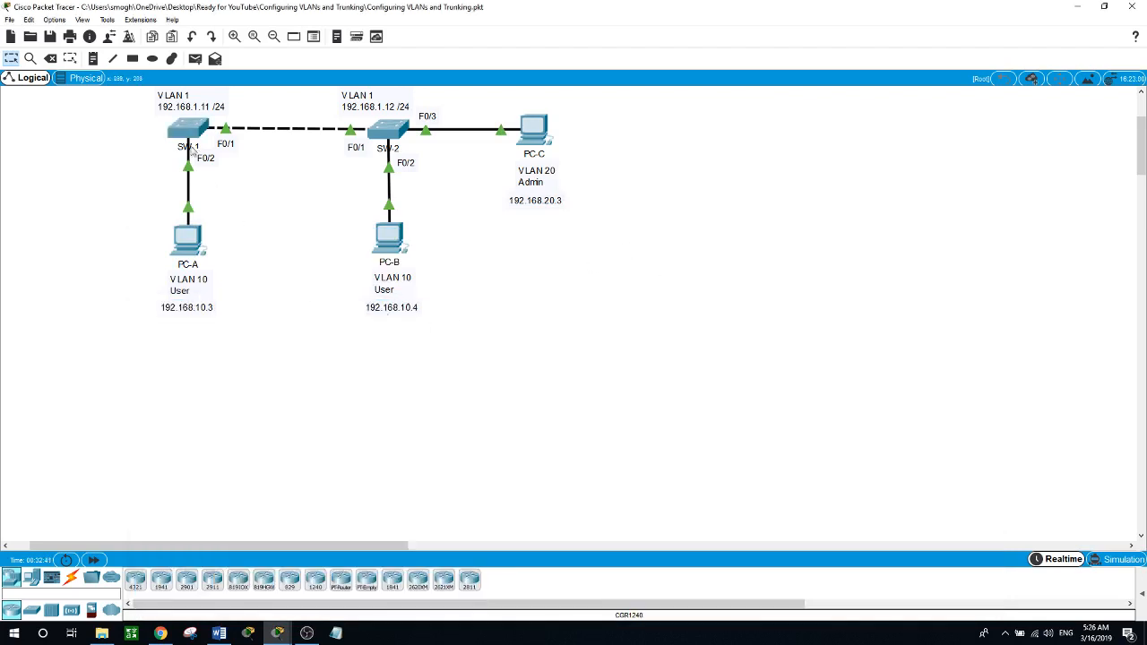
left_click(180, 133)
scroll(518, 486, "down", 3)
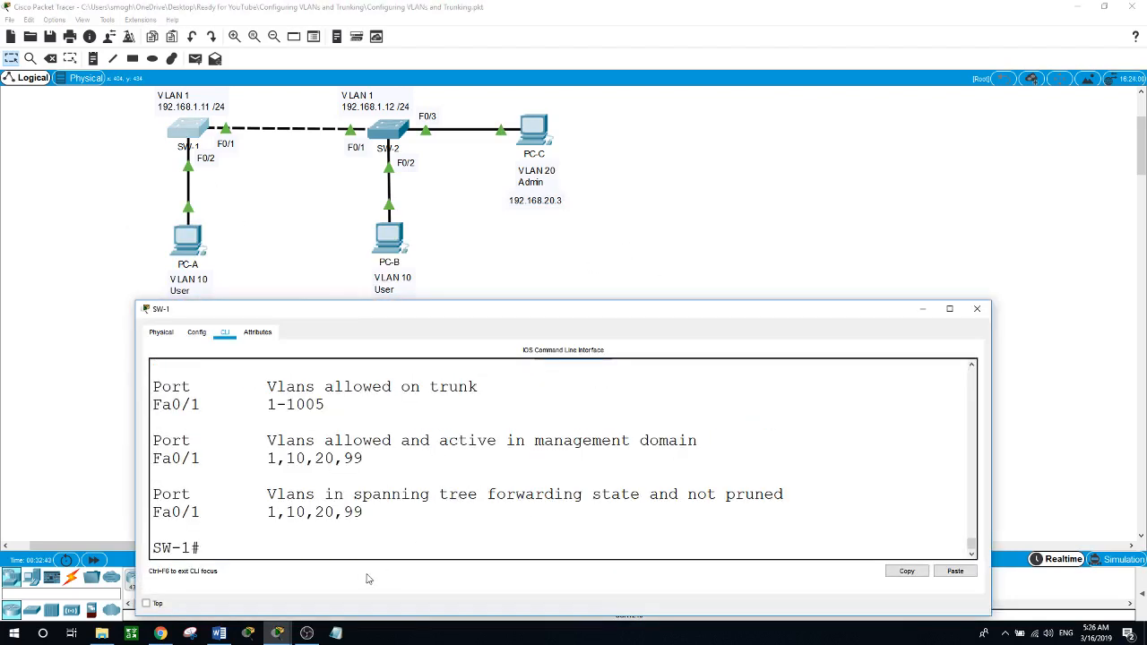
left_click(353, 550)
type("show flash")
key("Return")
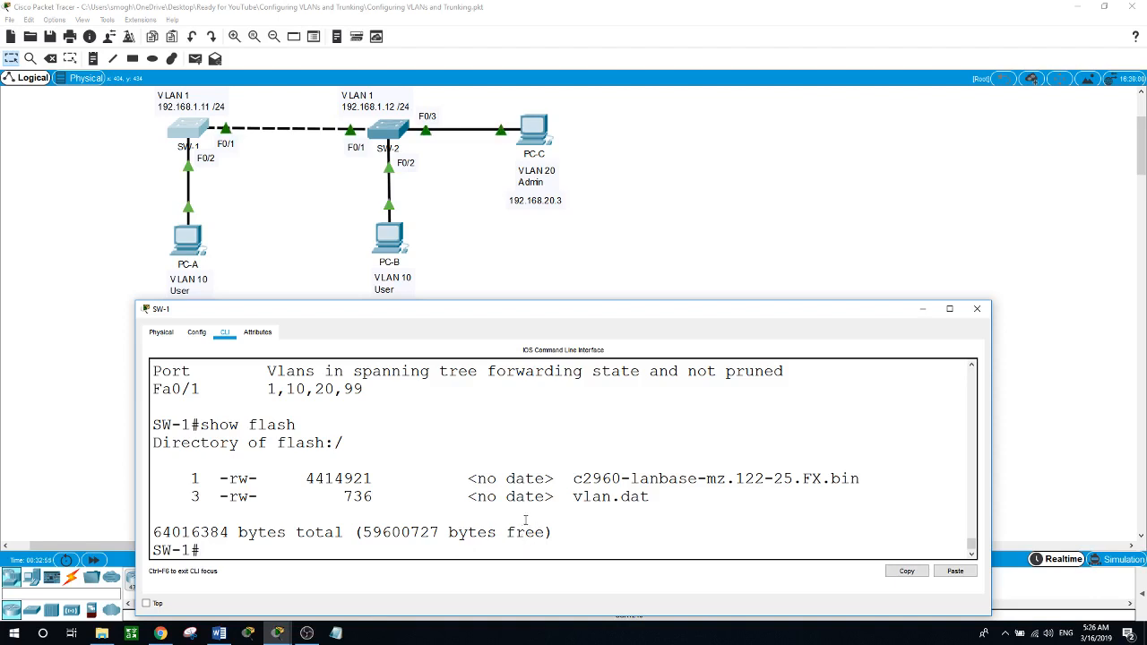
left_click_drag(651, 496, 212, 497)
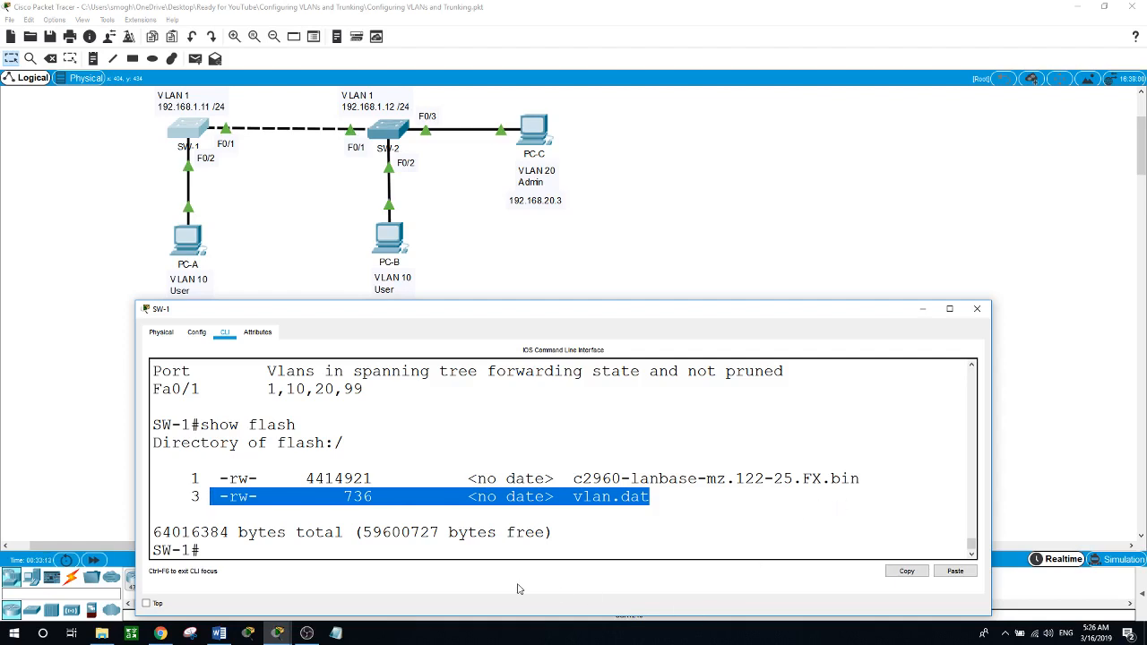
Delete the vlan.dat file from the flash of SW-1.
left_click(422, 554)
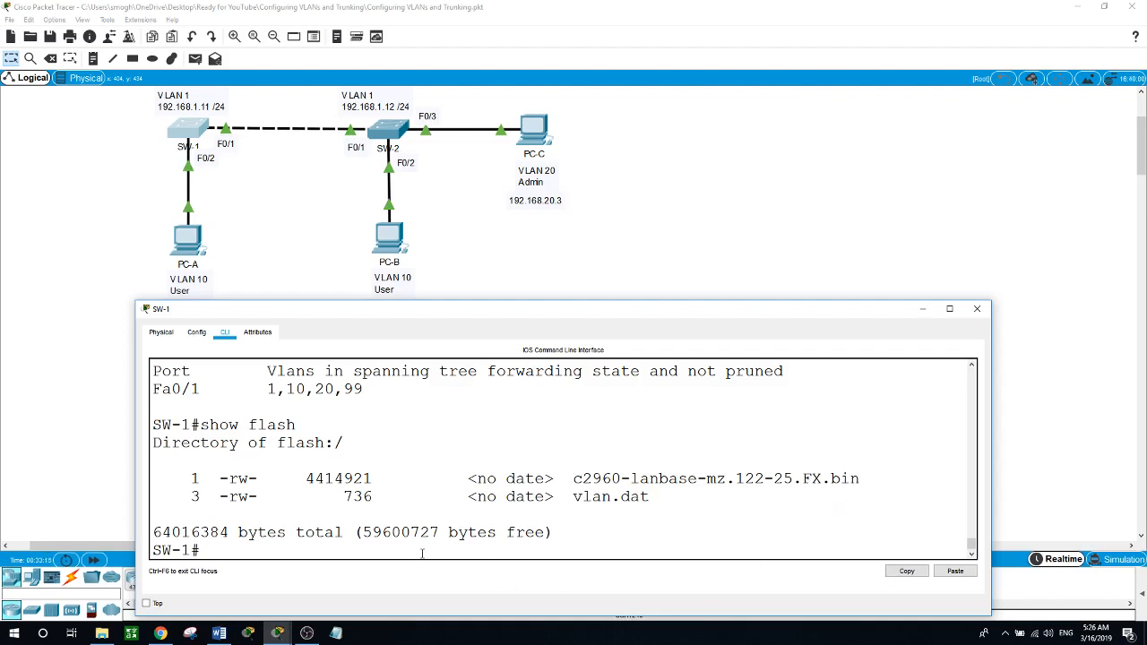
type("delte")
key("BackSpace")
key("BackSpace")
key("BackSpace")
type("ete vlan.dat")
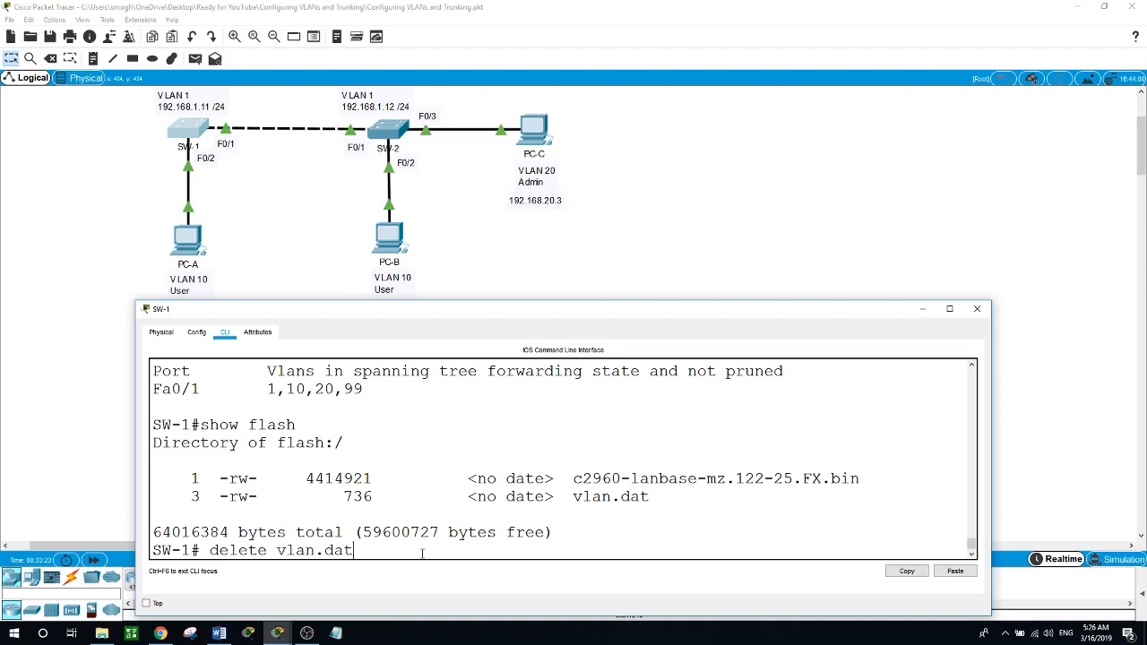
key("Return")
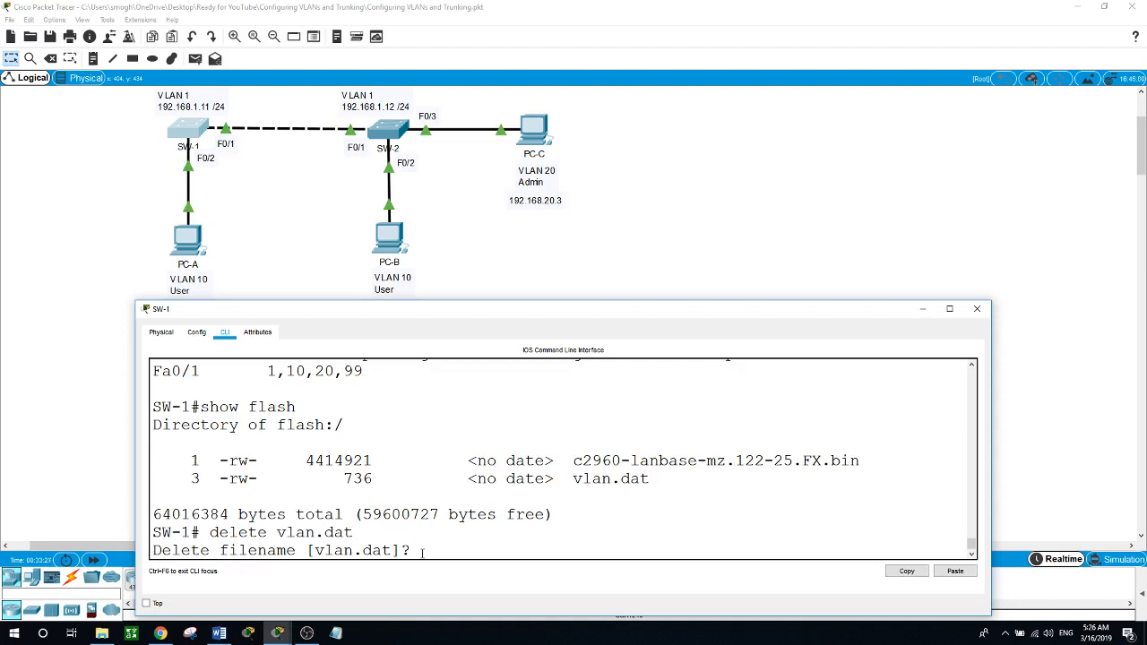
key("Return")
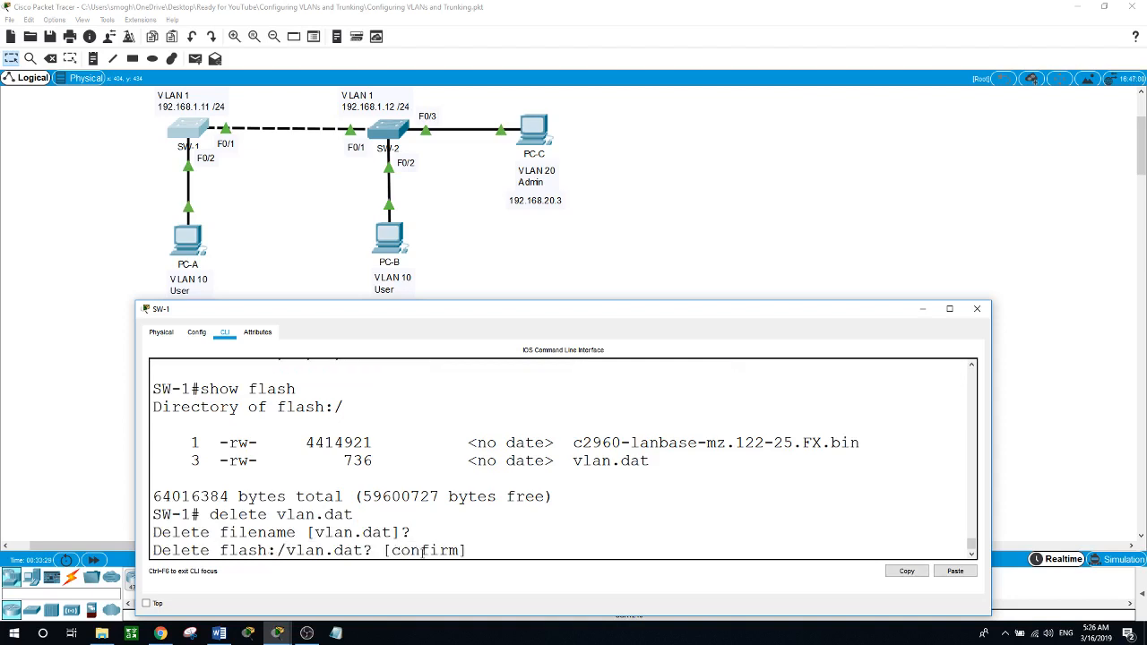
key("Return")
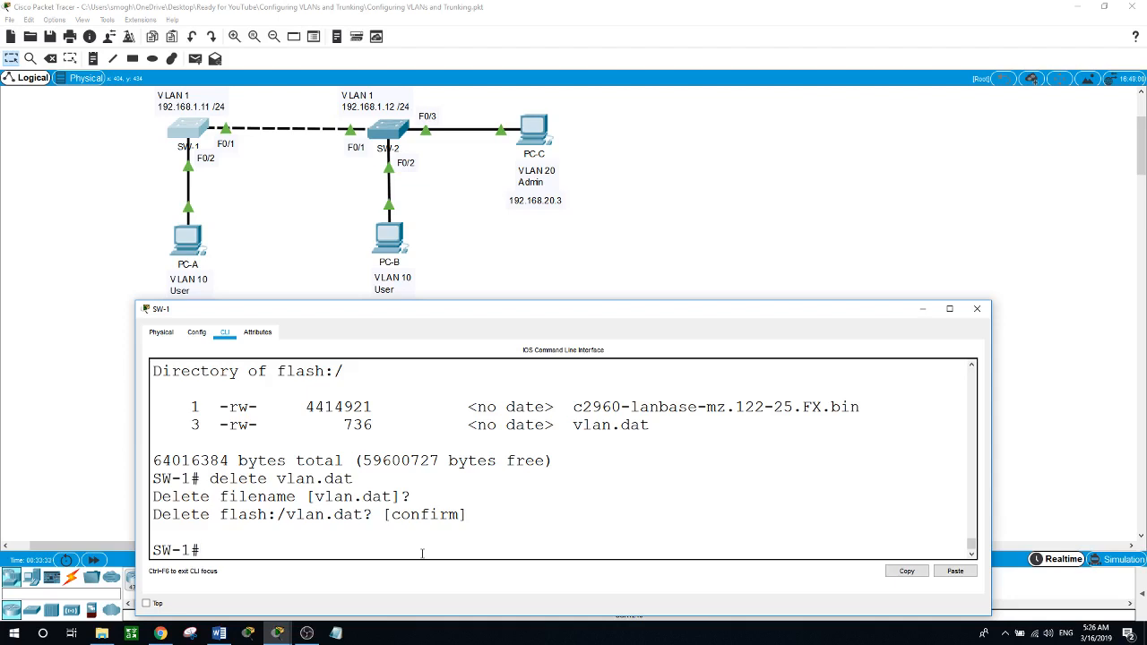
Display the full show version output on SW-1.
type("show fl")
key("BackSpace")
type("version")
key("Return")
key("space")
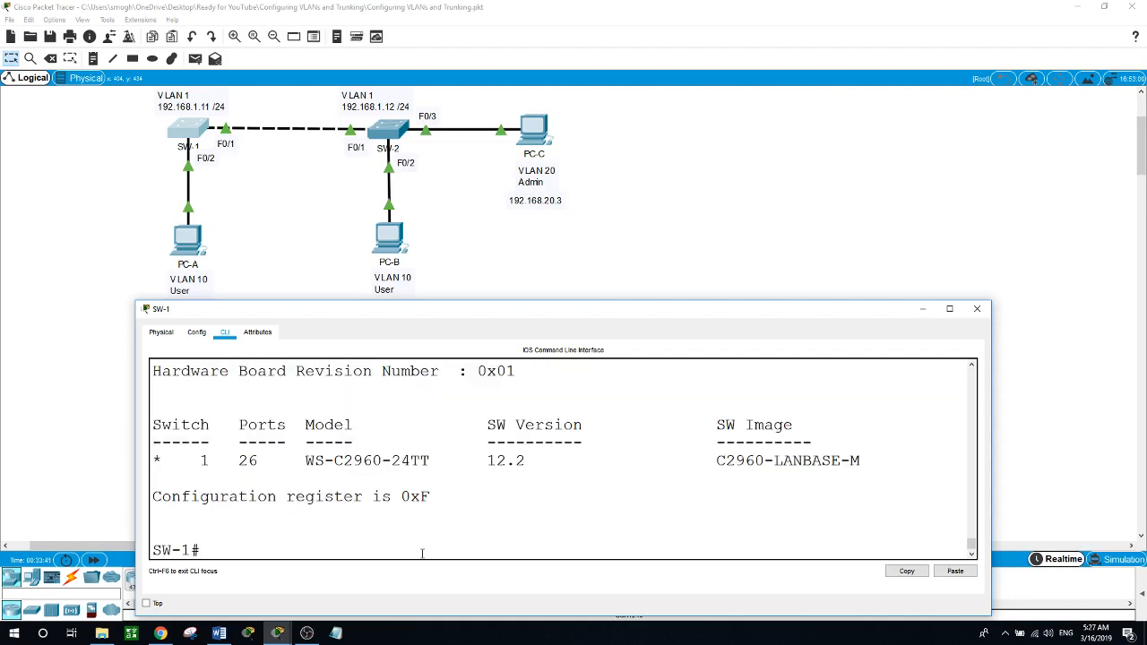
Enlarge the SW-1 window to review the version output, checking the switch model, software version and image, and shrink it again.
double_click(522, 475)
left_click_drag(503, 301, 503, 89)
scroll(527, 386, "up", 4)
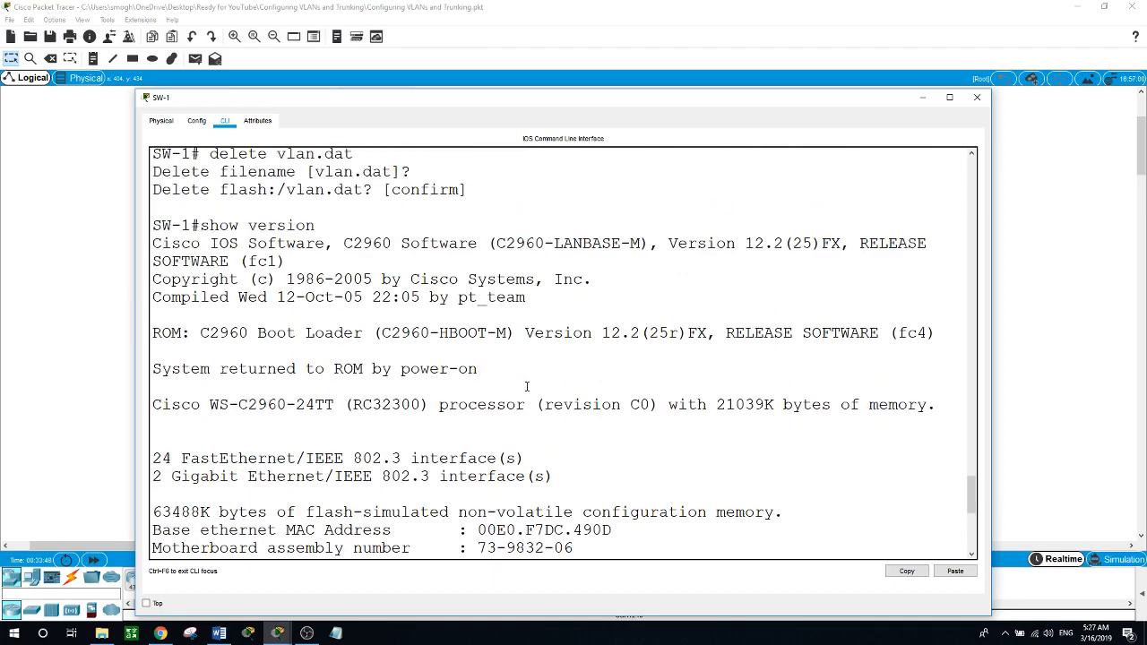
scroll(527, 387, "down", 7)
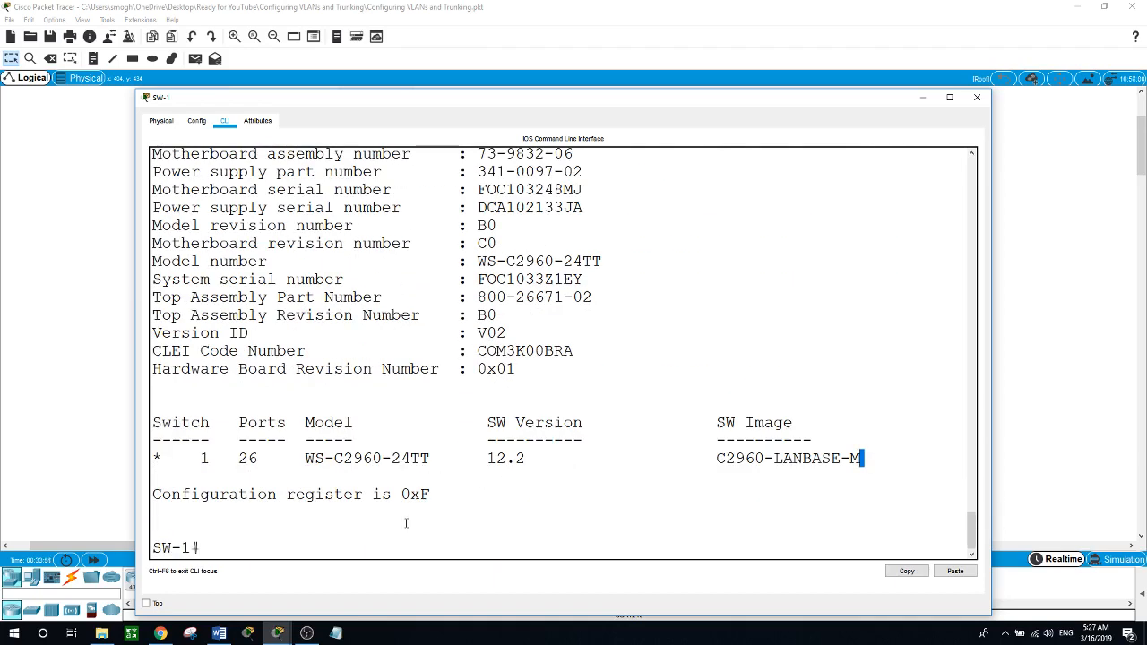
left_click_drag(306, 465, 858, 461)
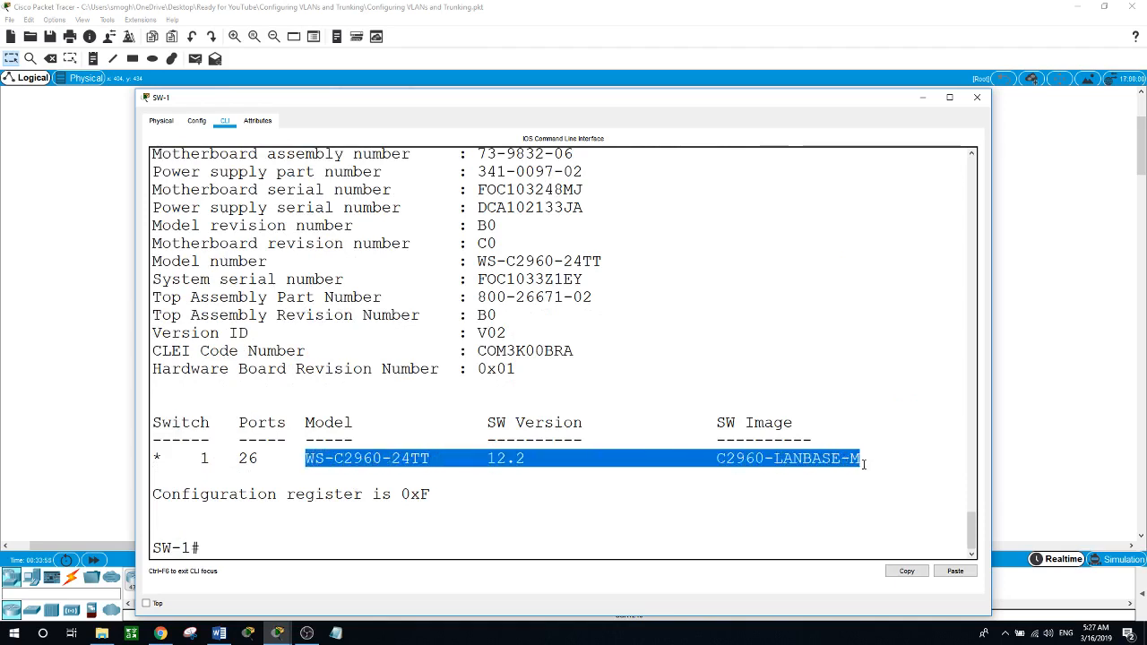
left_click(719, 477)
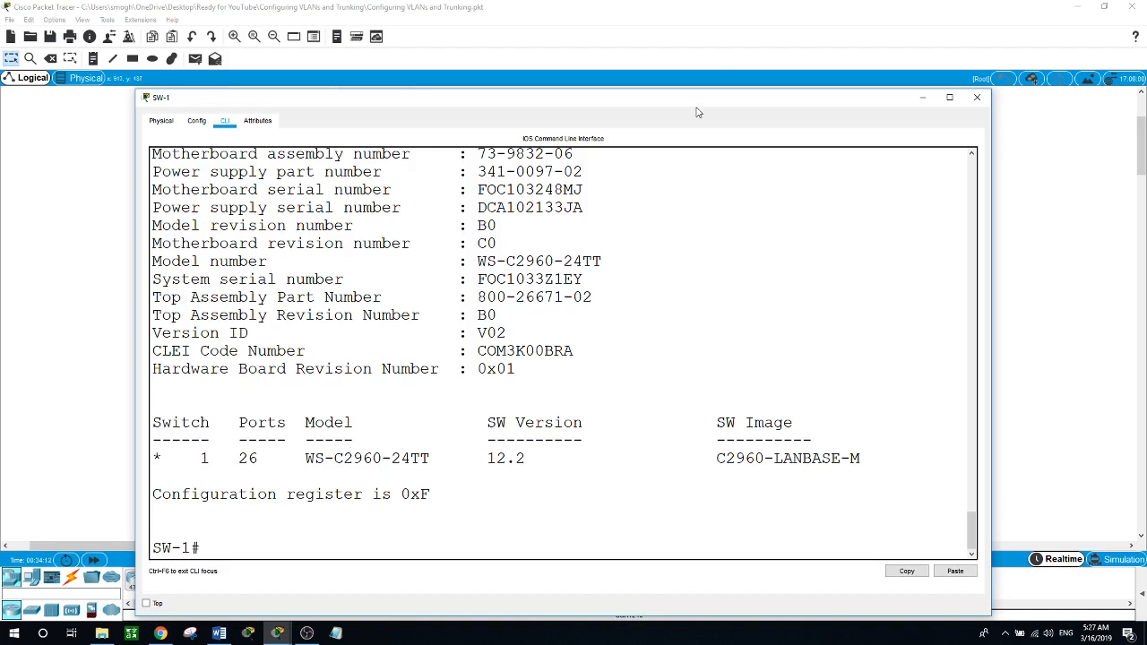
left_click_drag(697, 98, 658, 193)
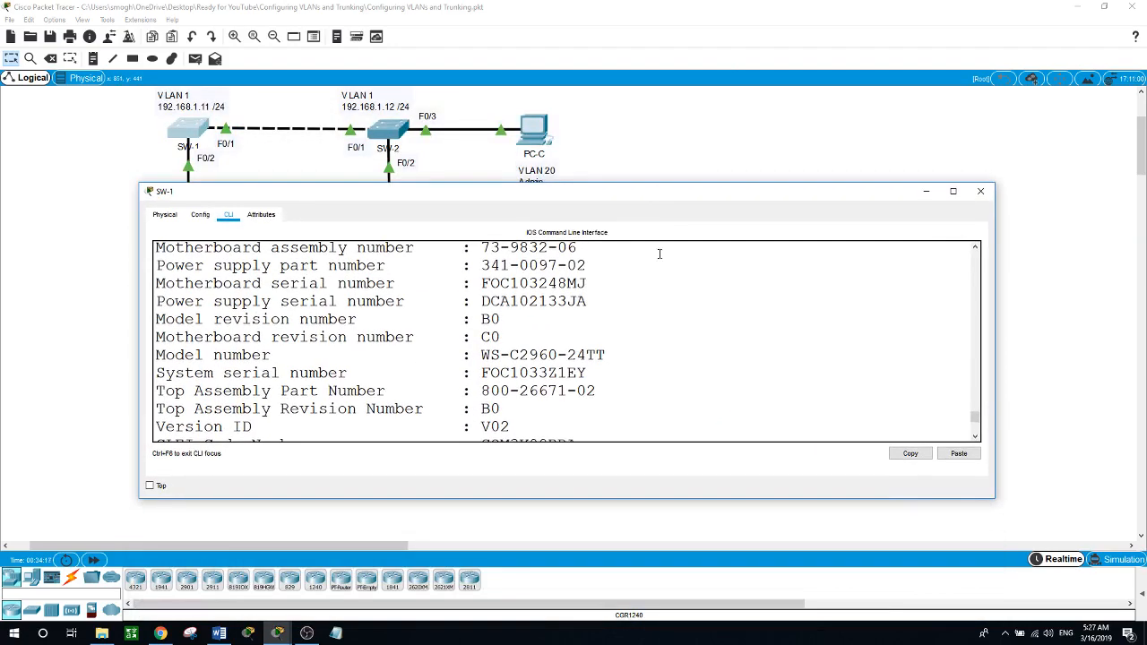
Review the SW-1 show version output, from the IOS software and boot loader lines through the hardware details to the configuration register.
scroll(670, 341, "down", 4)
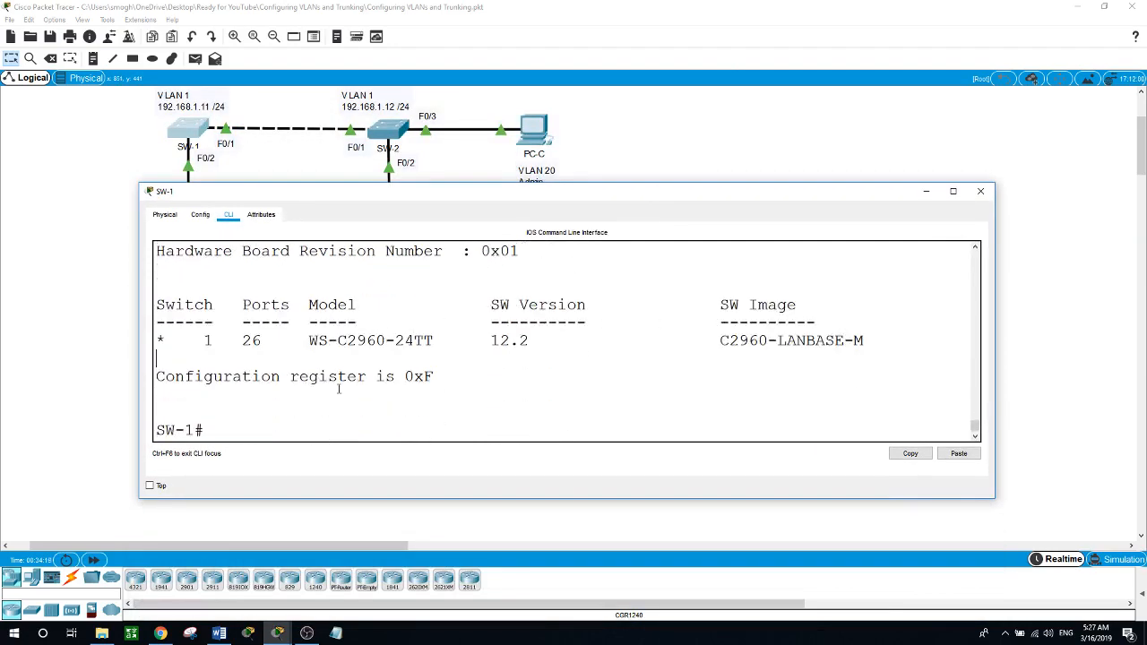
scroll(336, 357, "up", 5)
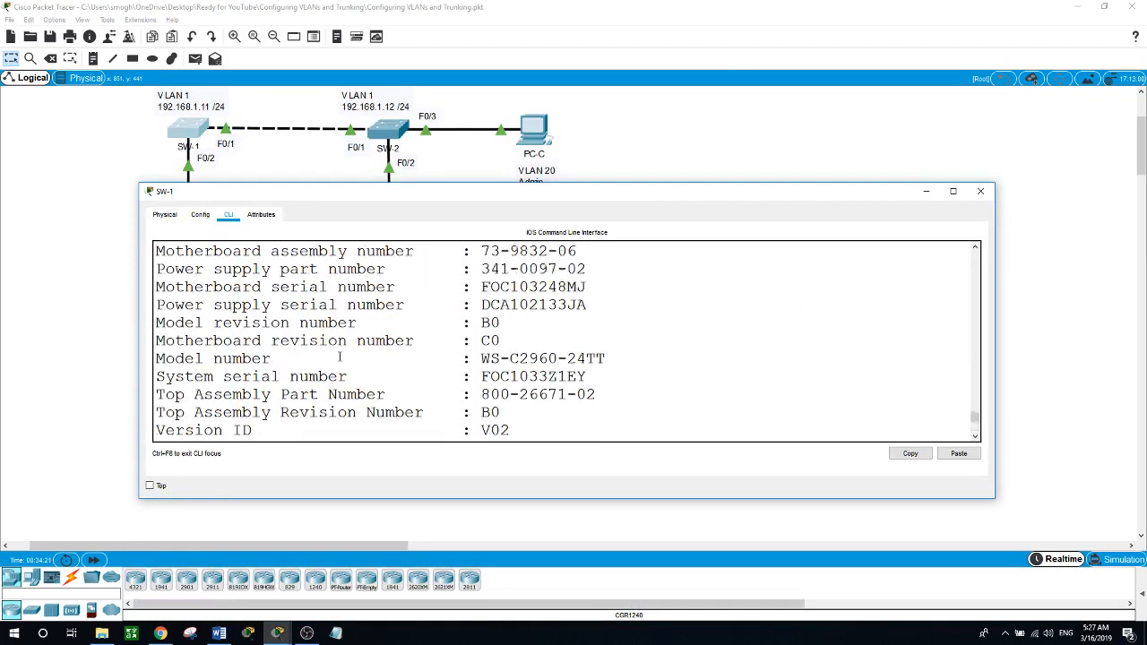
scroll(339, 357, "up", 2)
scroll(339, 357, "up", 3)
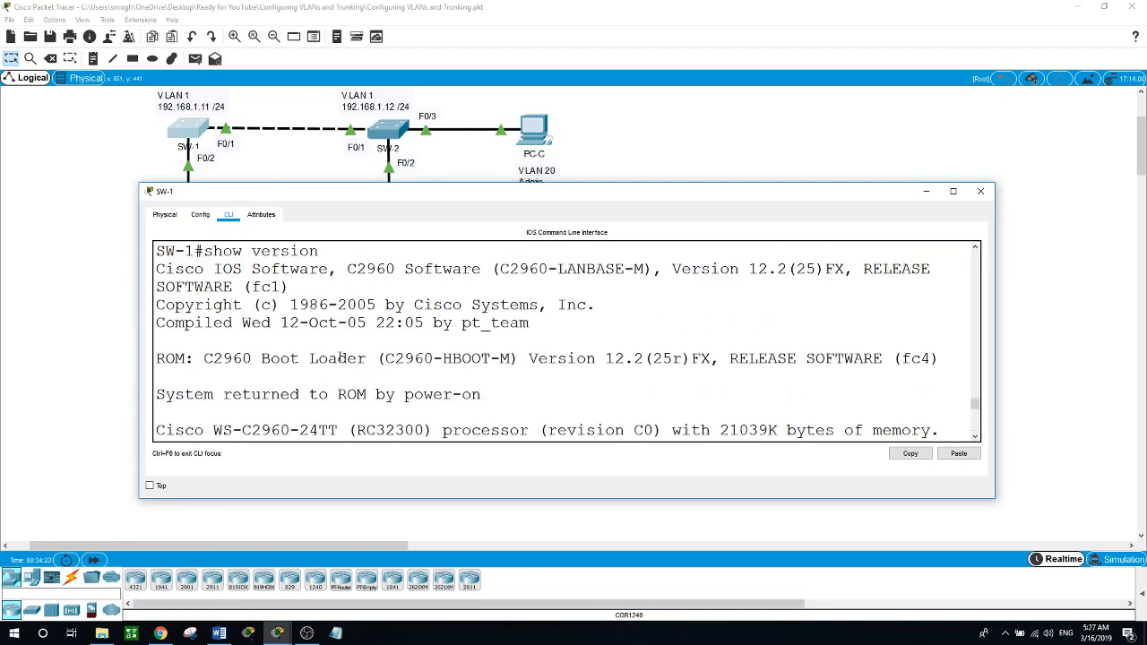
scroll(340, 357, "down", 4)
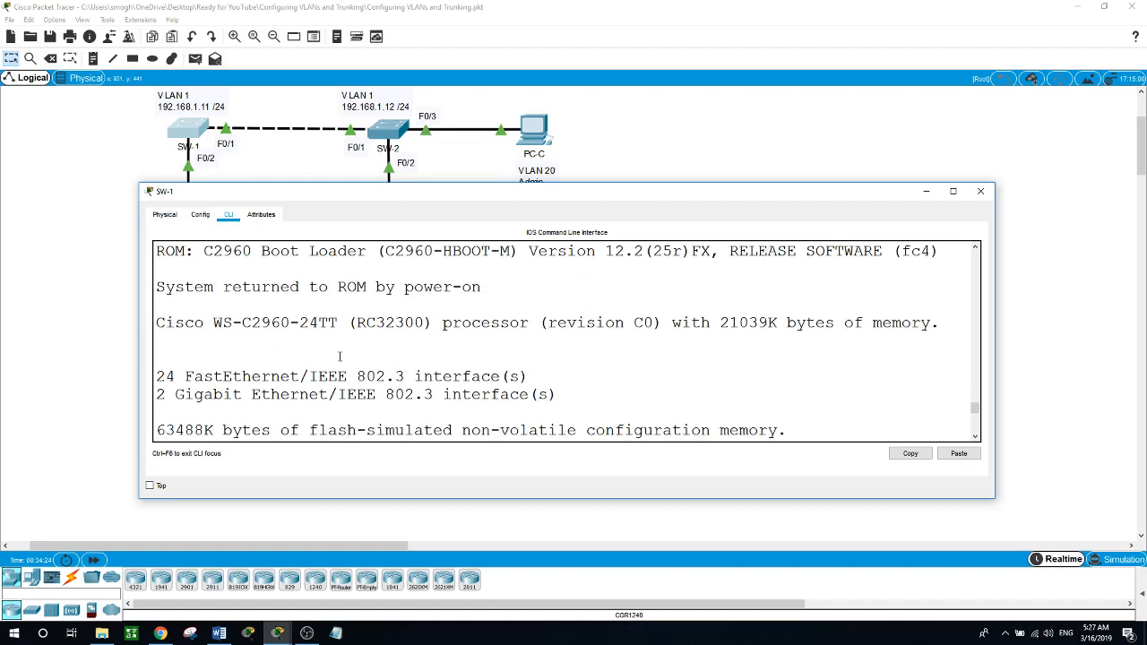
scroll(339, 357, "down", 4)
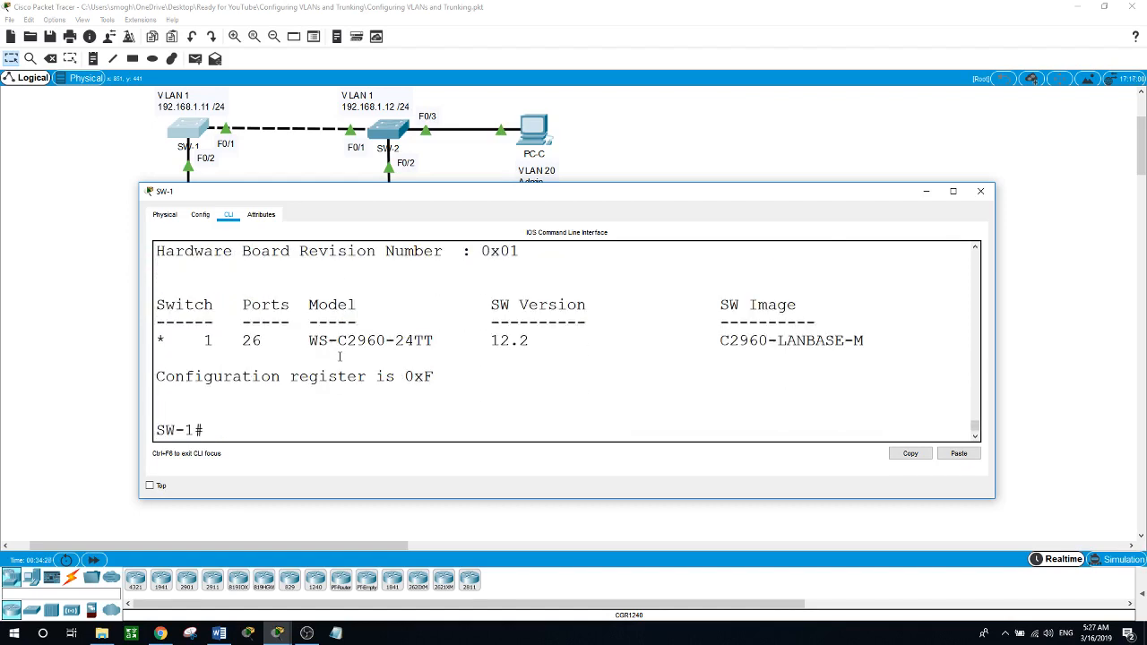
scroll(340, 356, "up", 1)
scroll(339, 357, "up", 3)
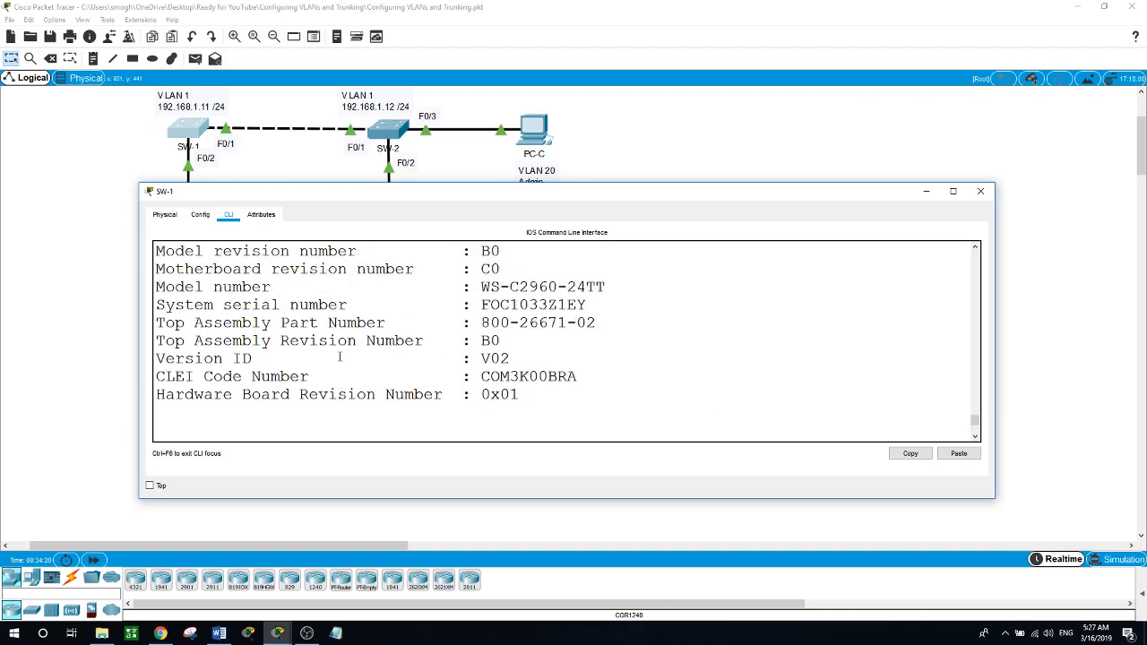
scroll(339, 356, "up", 3)
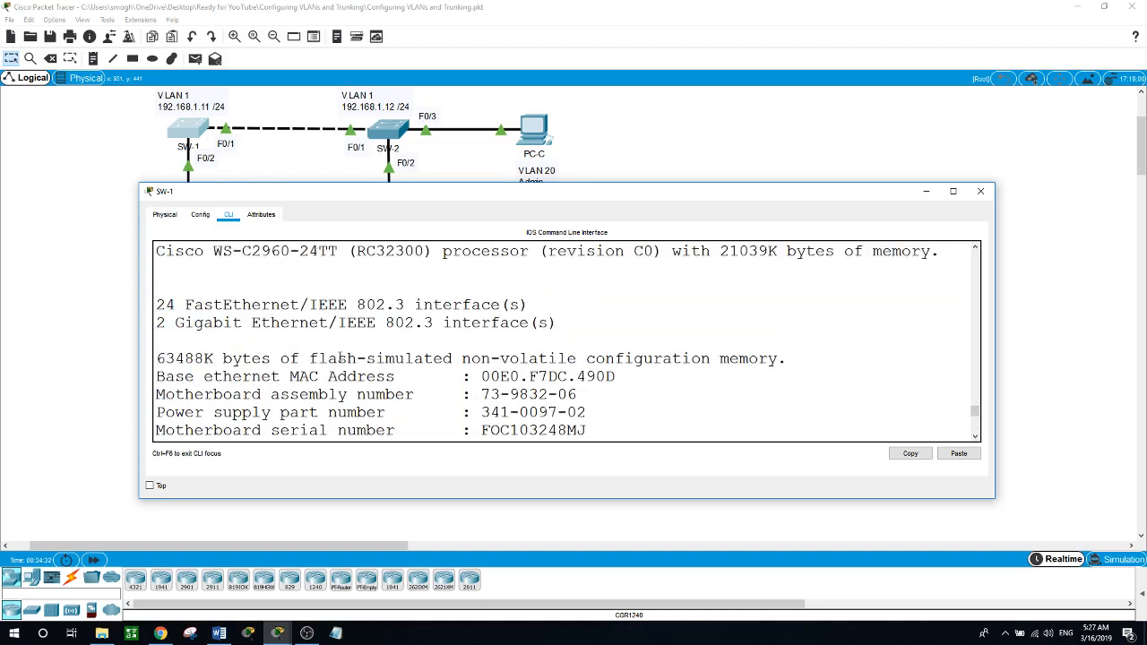
scroll(341, 356, "up", 2)
scroll(340, 357, "up", 2)
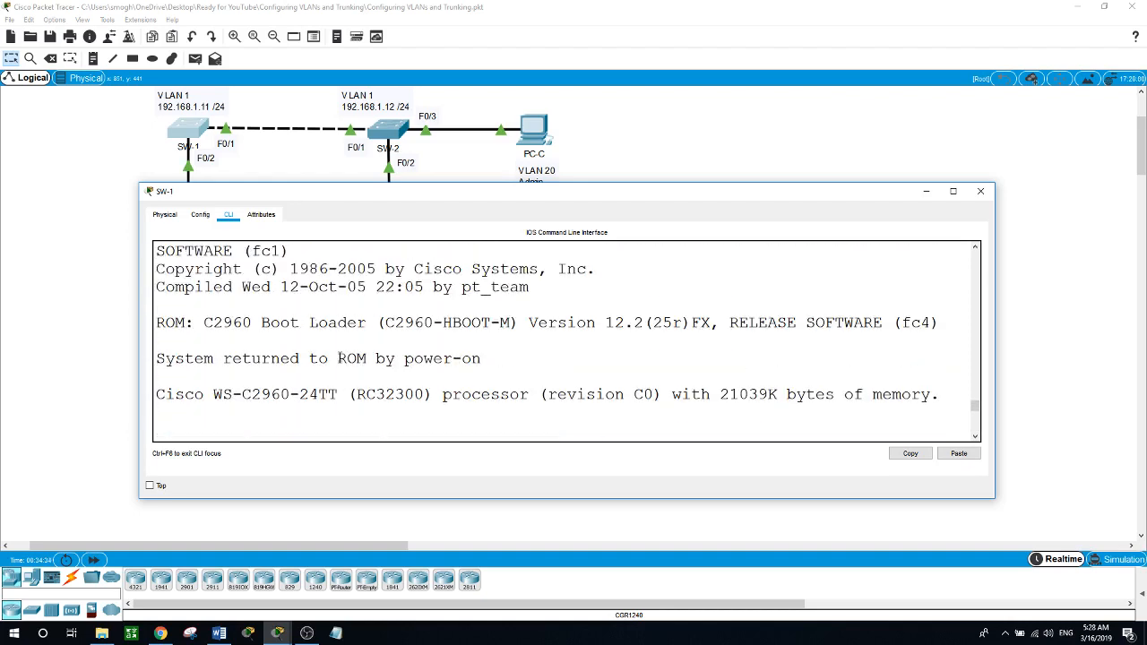
scroll(340, 357, "up", 3)
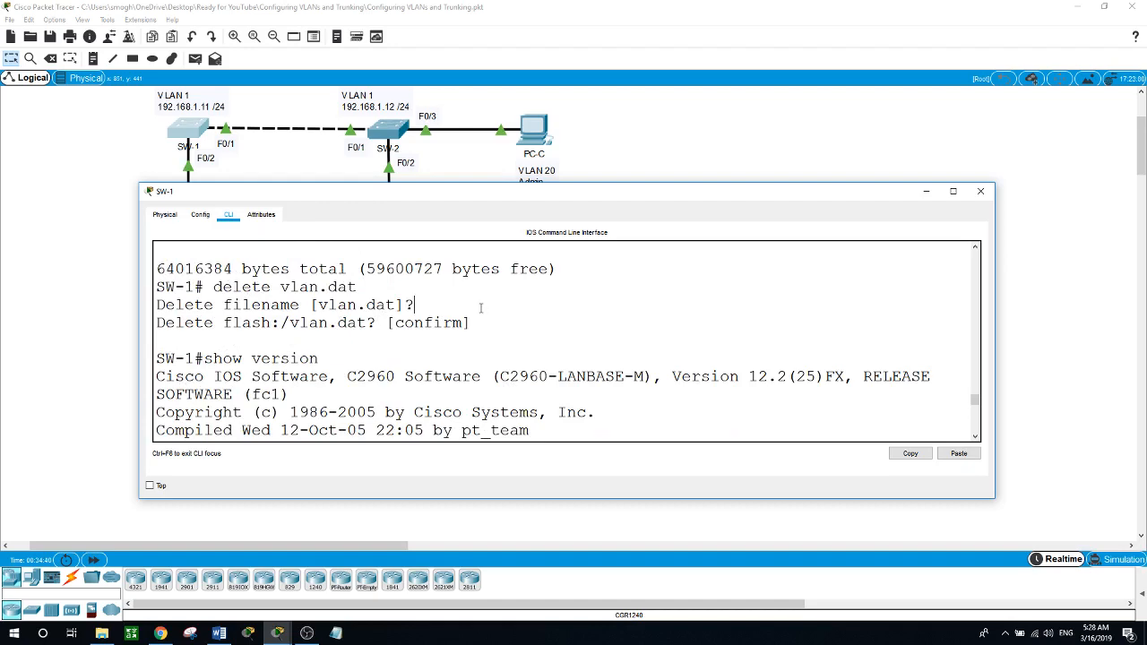
scroll(496, 324, "down", 4)
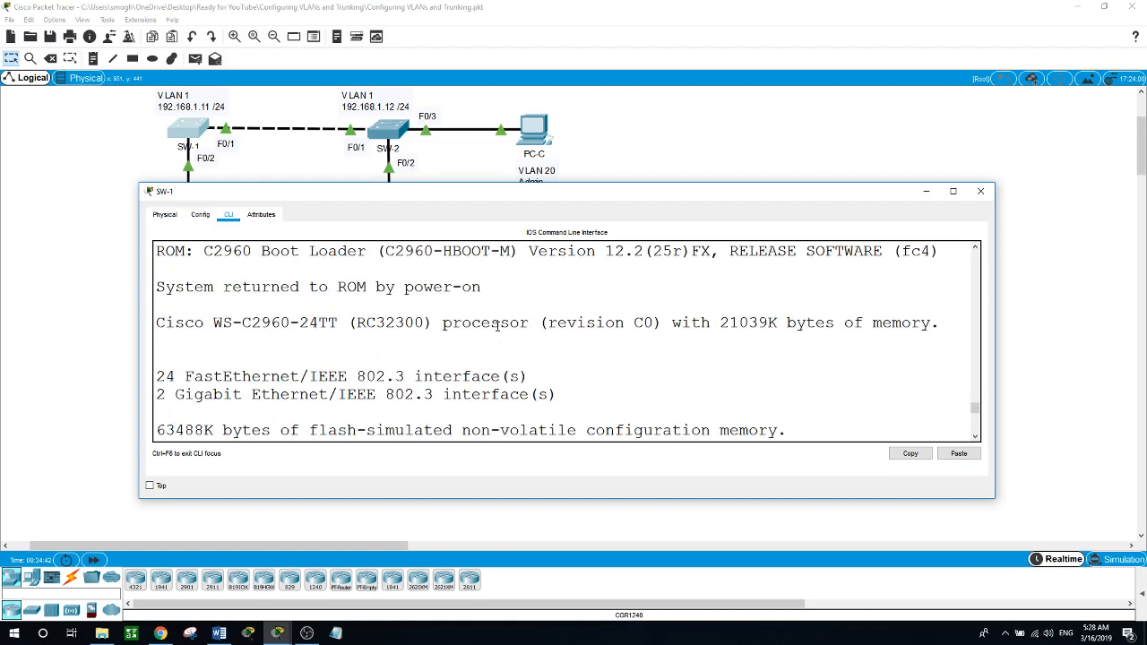
left_click_drag(477, 197, 462, 188)
scroll(497, 296, "down", 8)
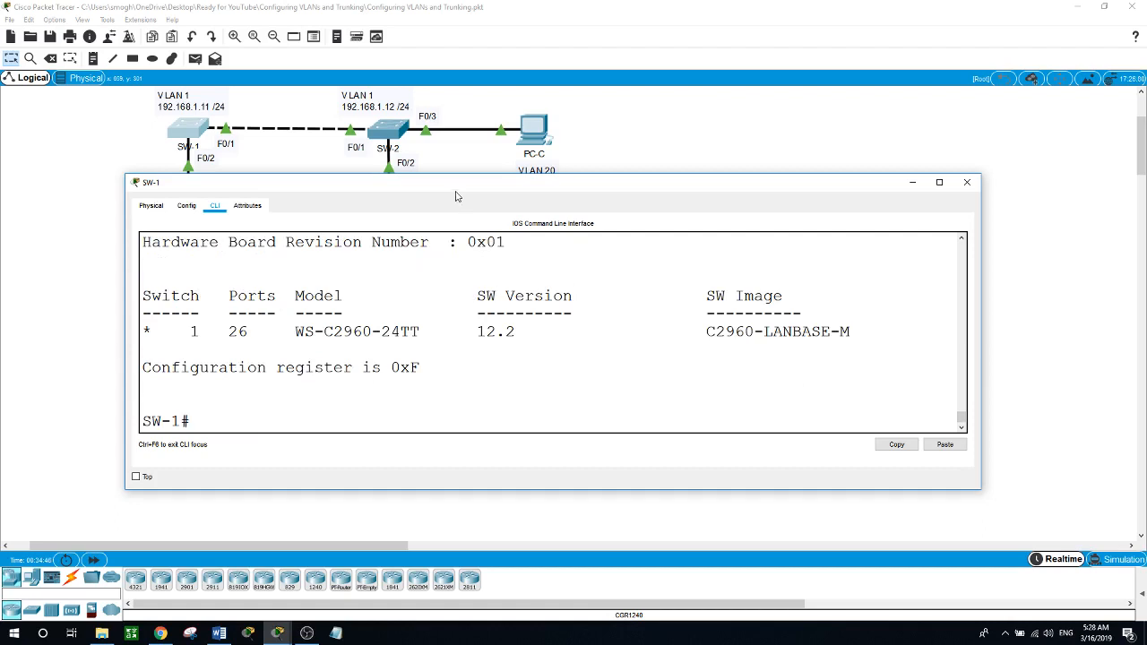
Open the SW-2 command line and erase its startup-config, confirming removal of all configuration files.
left_click_drag(458, 188, 453, 261)
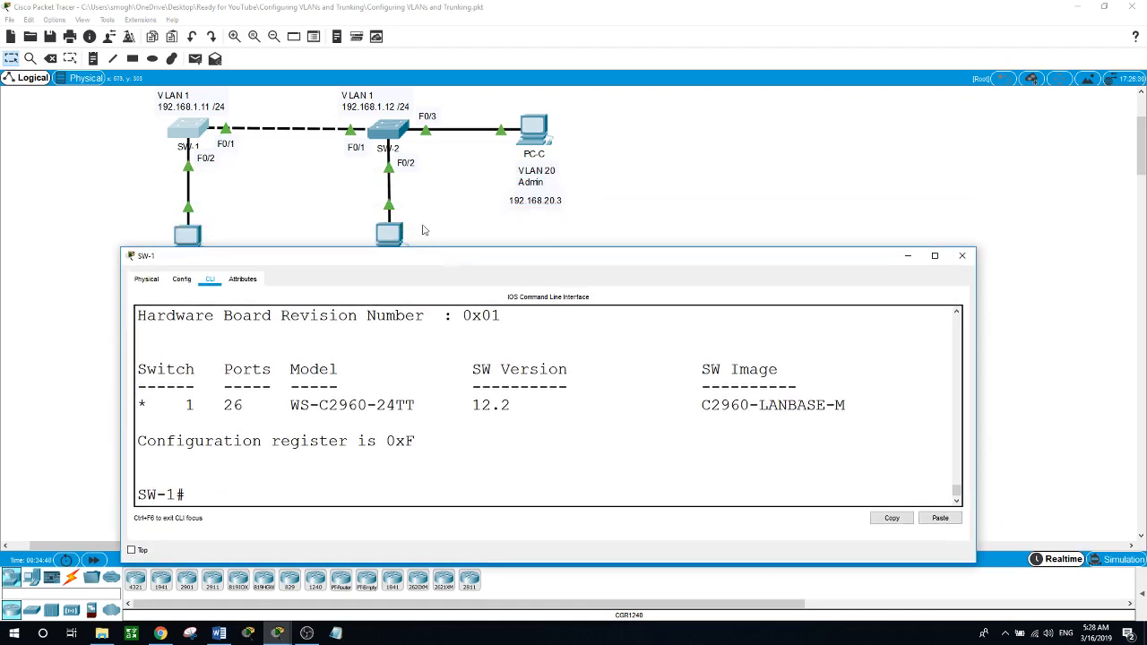
left_click(385, 136)
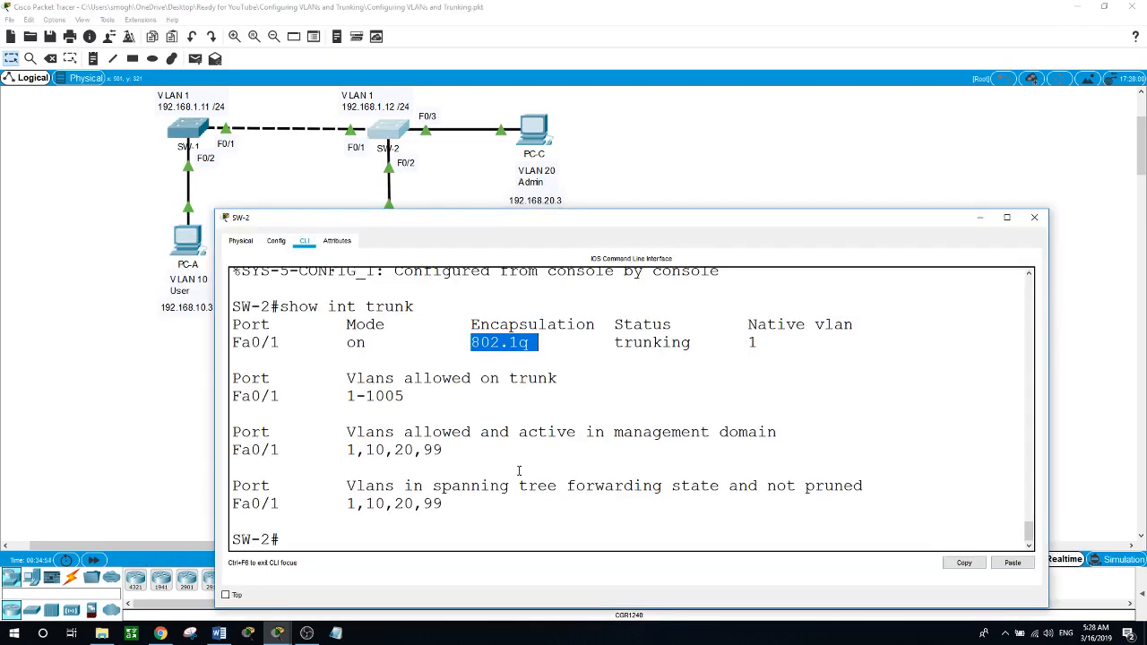
type("era")
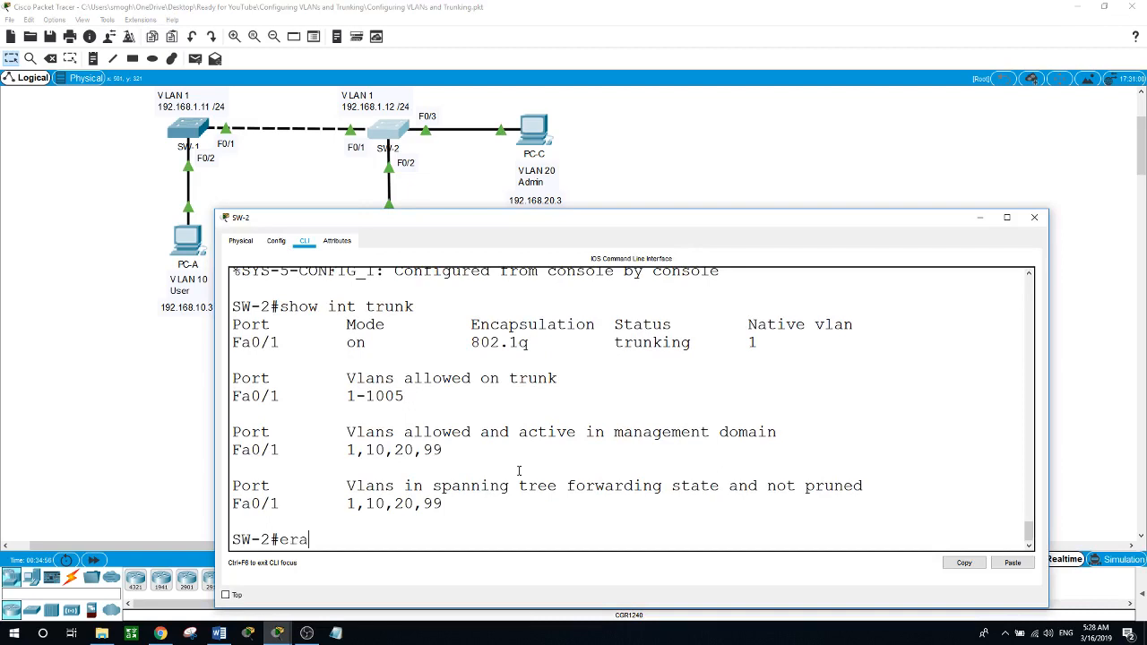
type("se sta")
key("Tab")
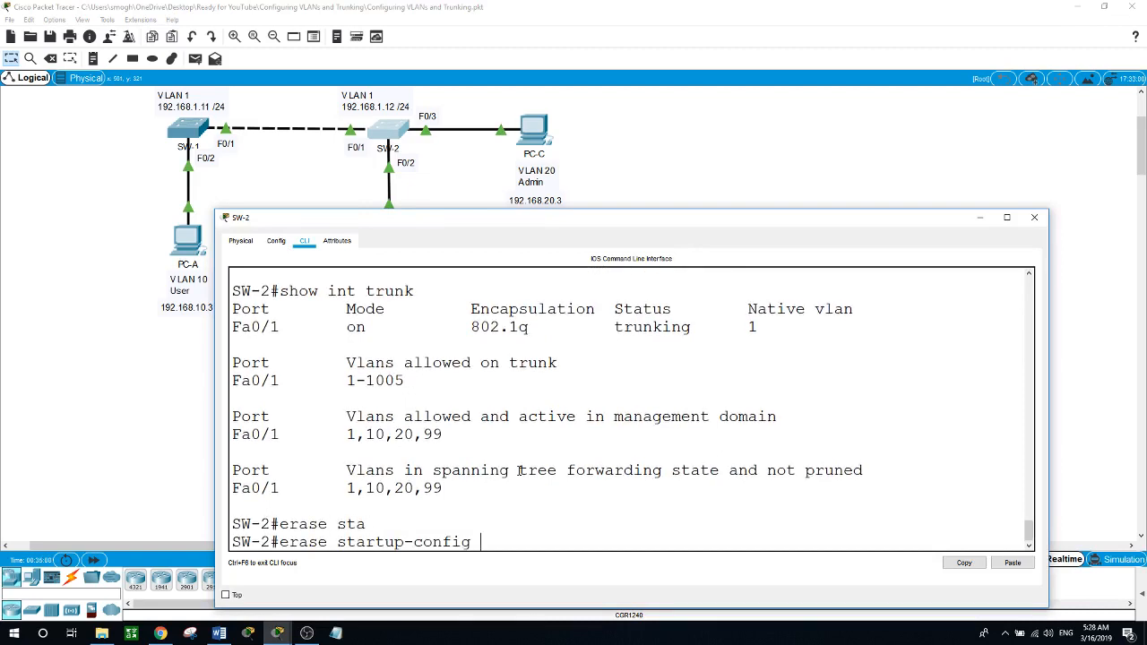
key("Return")
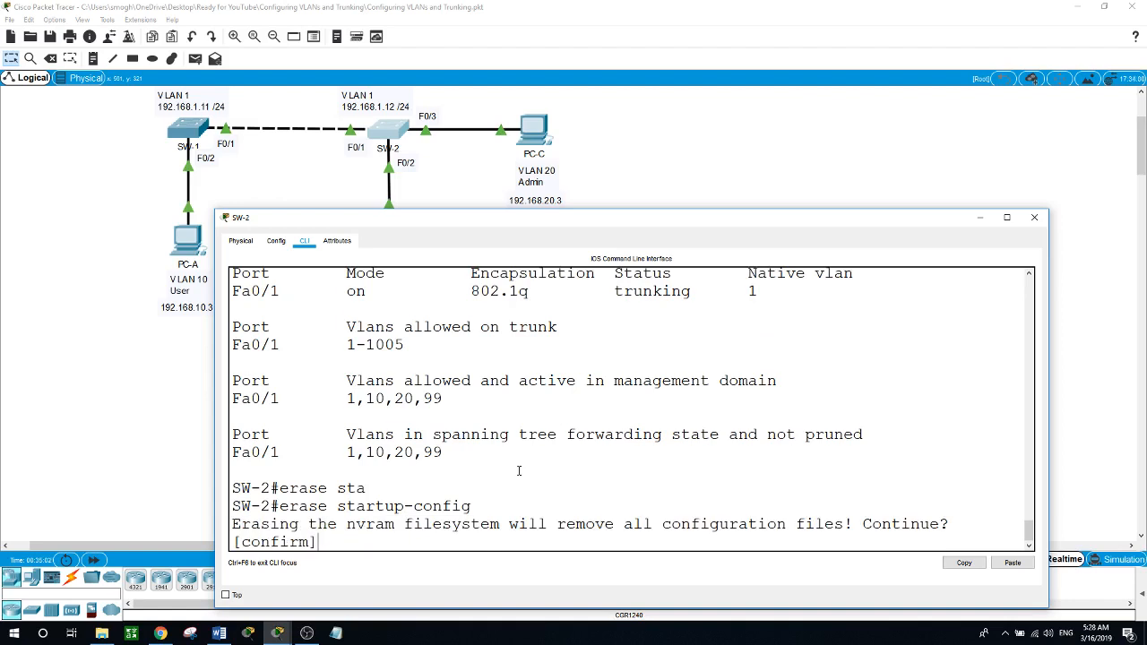
key("Return")
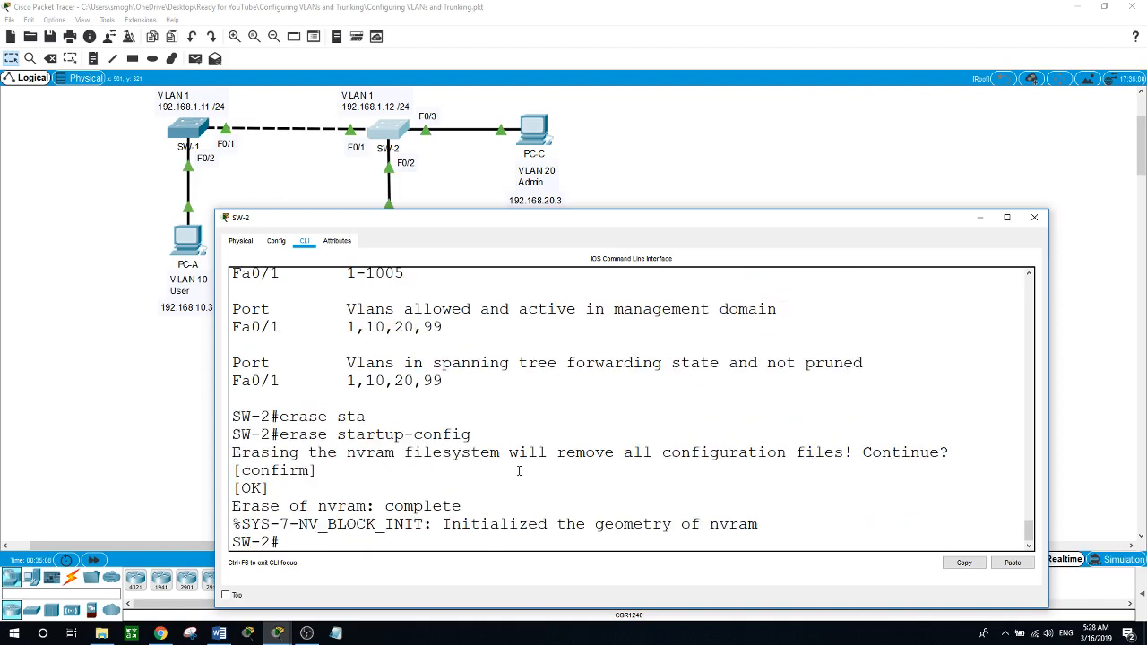
Reload SW-2, answering yes to saving the modified system configuration, and start a new console session.
type("reload")
key("Return")
key("Return")
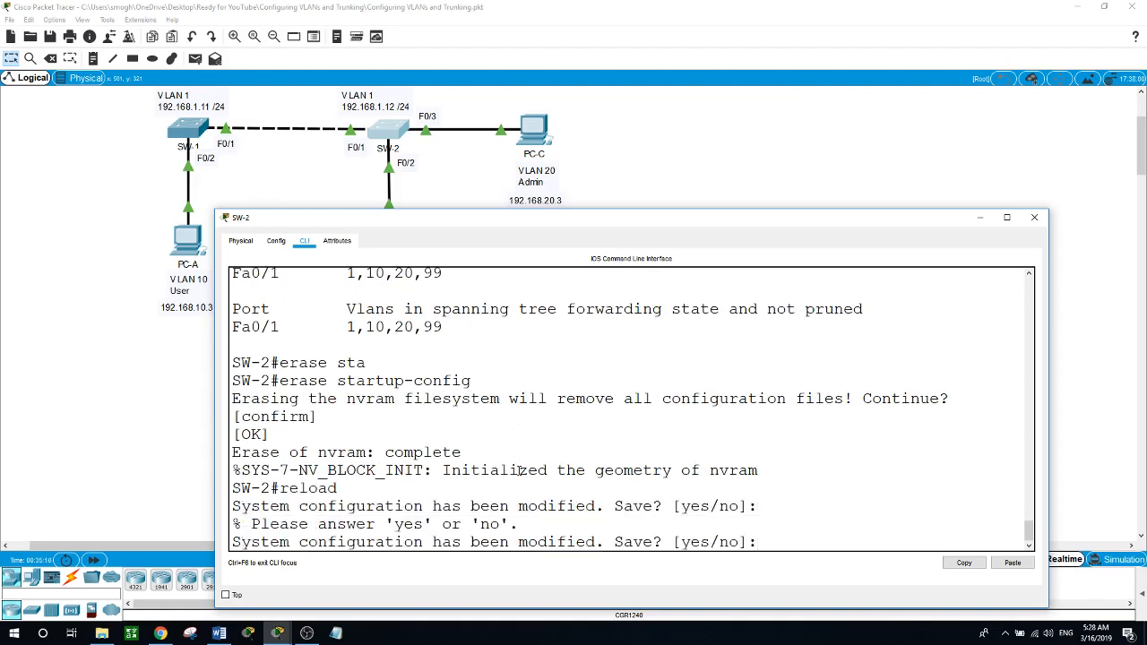
type("yes")
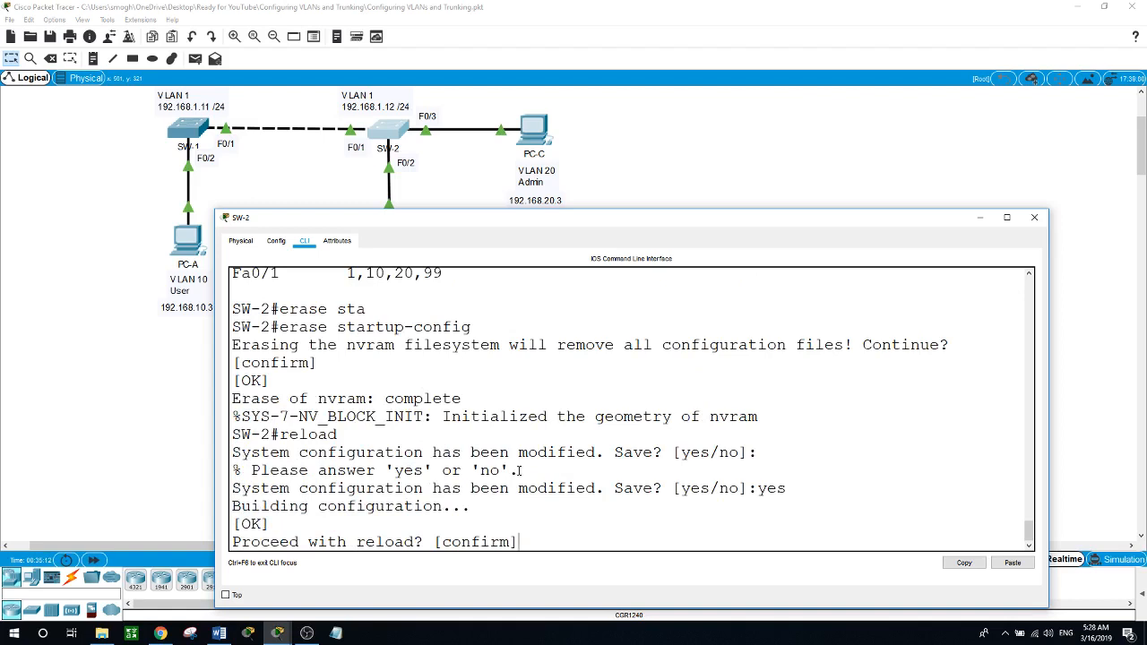
key("Return")
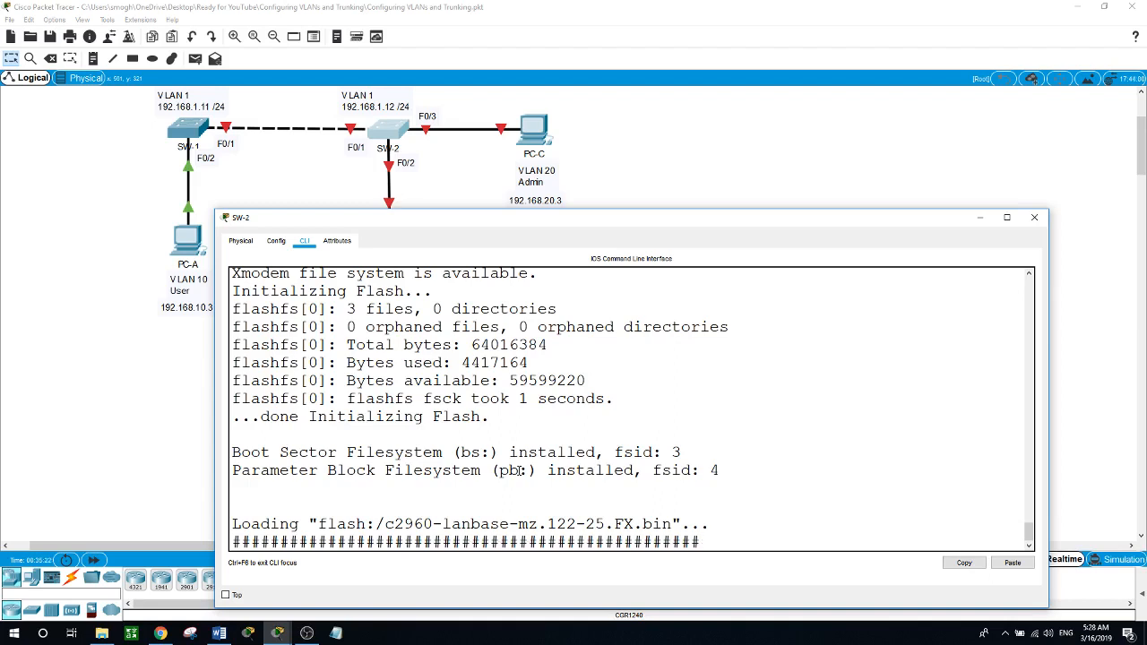
key("Return")
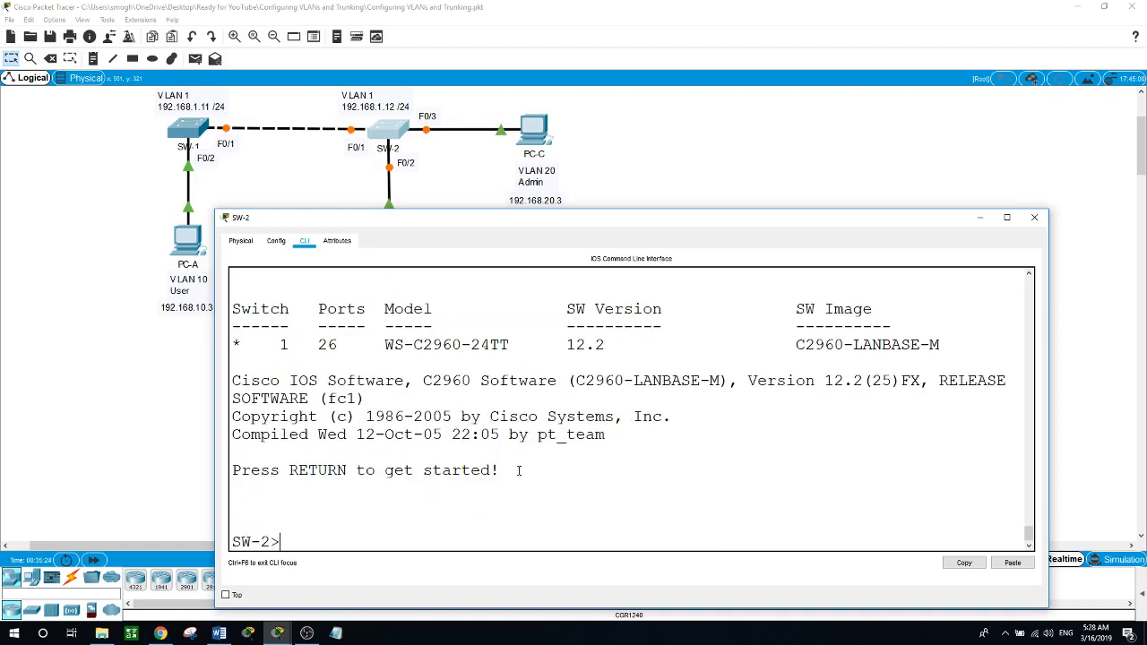
Enter privileged mode on SW-2, display the full show version output and examine its software, hardware and configuration register details.
type("en")
key("Return")
type("show ver")
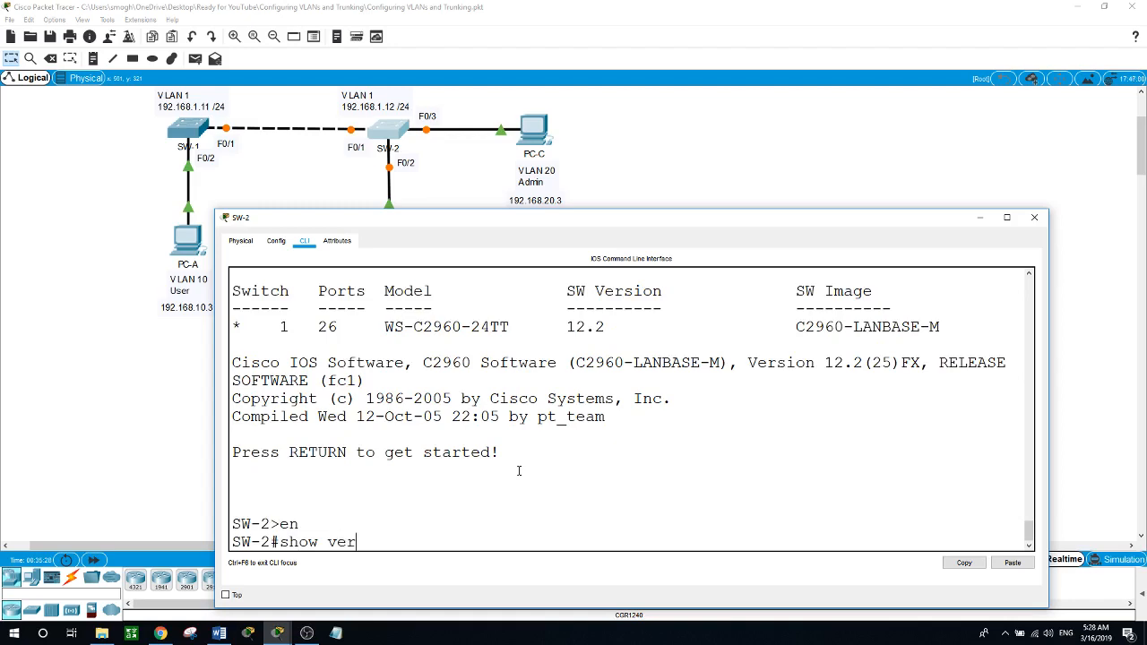
type("sion")
key("Return")
key("space")
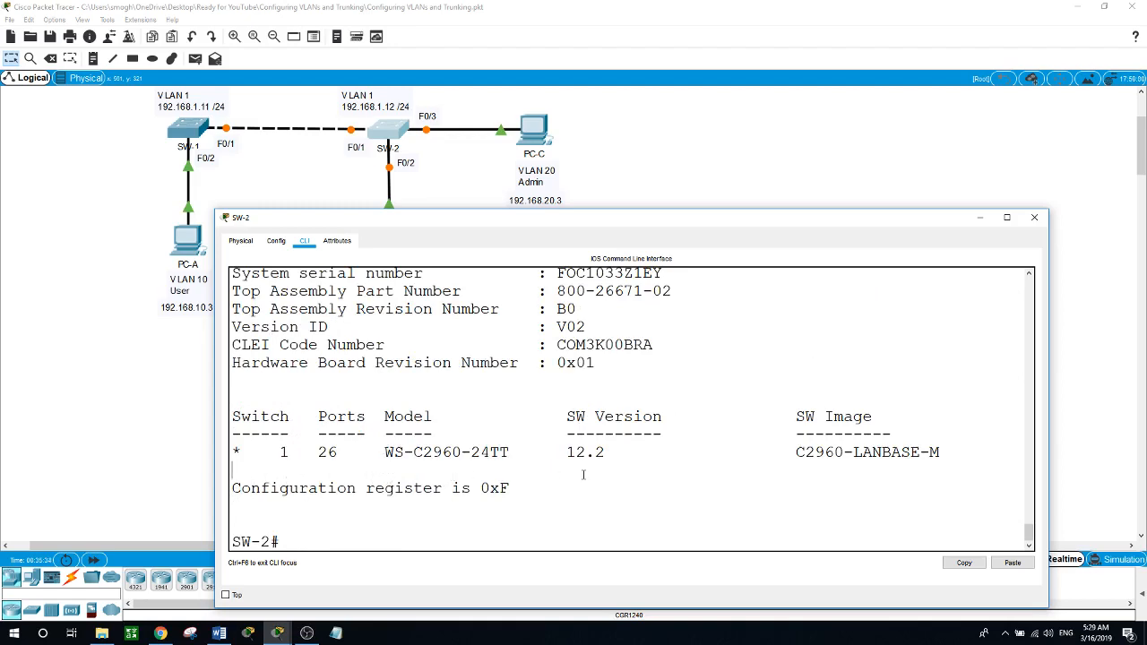
scroll(587, 484, "up", 5)
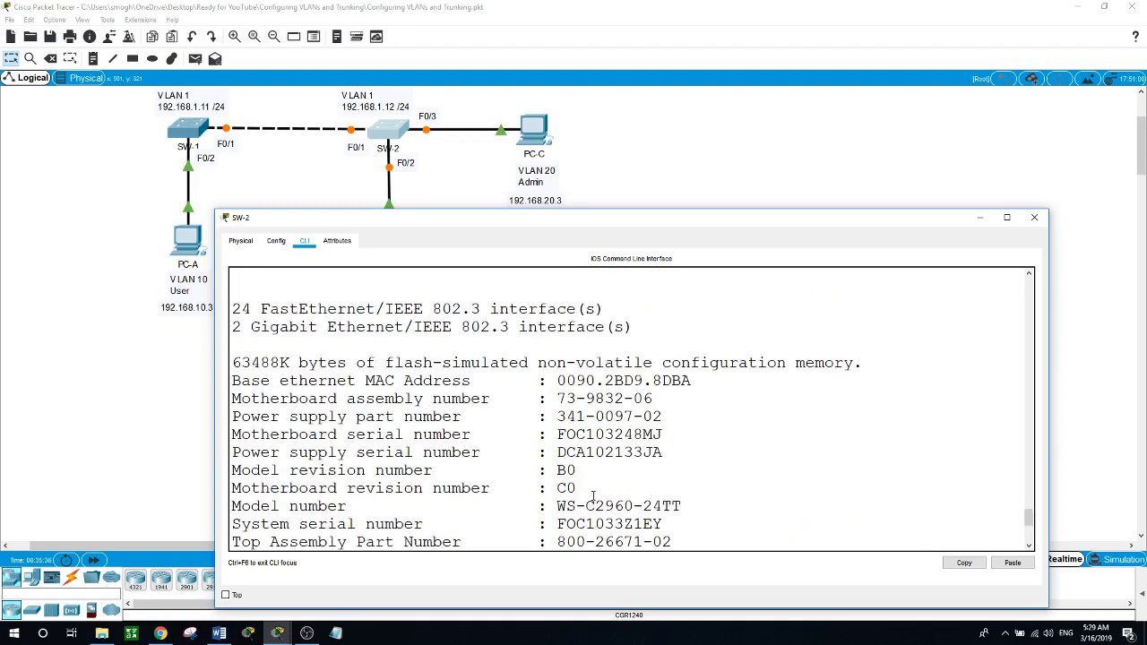
scroll(592, 495, "up", 3)
scroll(592, 496, "up", 3)
scroll(592, 495, "down", 5)
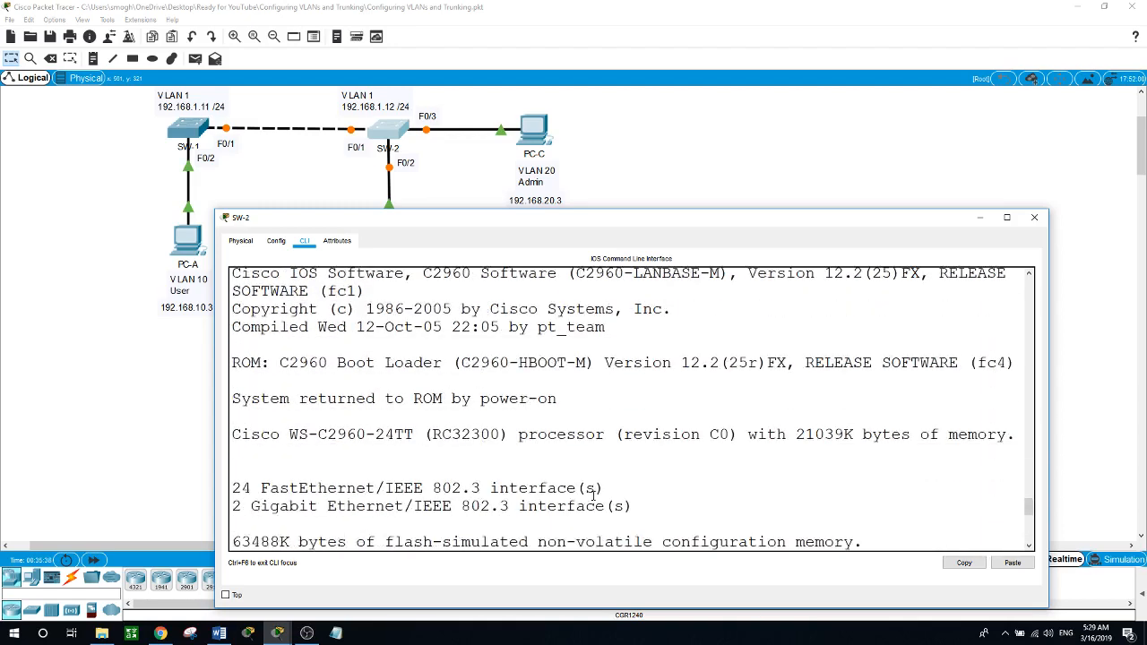
scroll(593, 496, "down", 10)
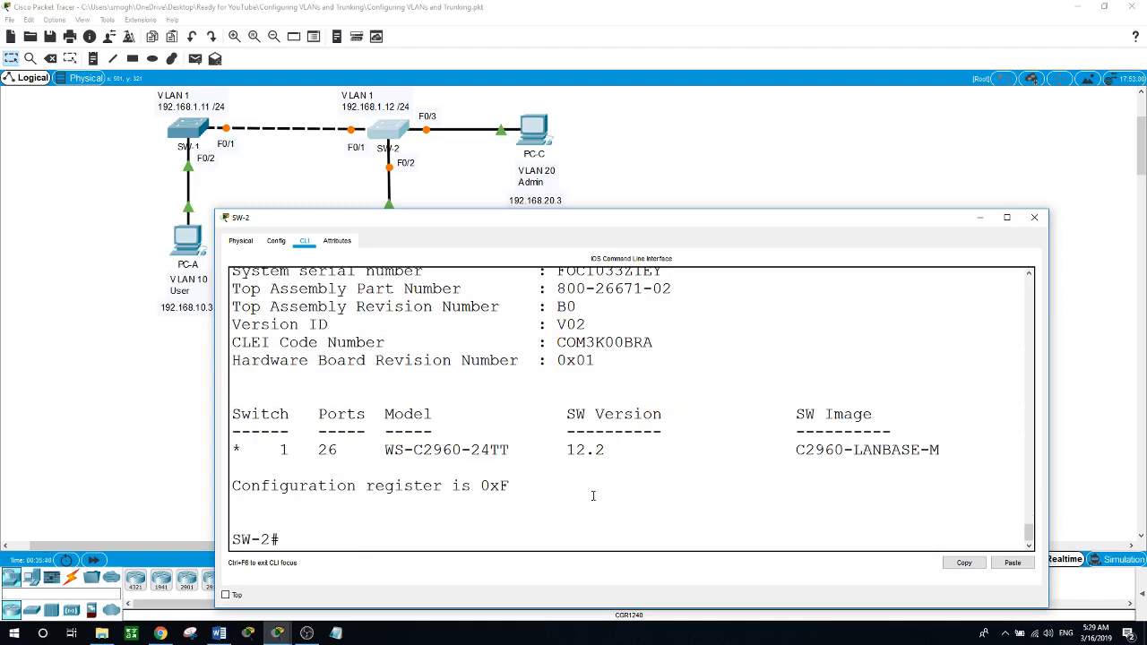
left_click(181, 464)
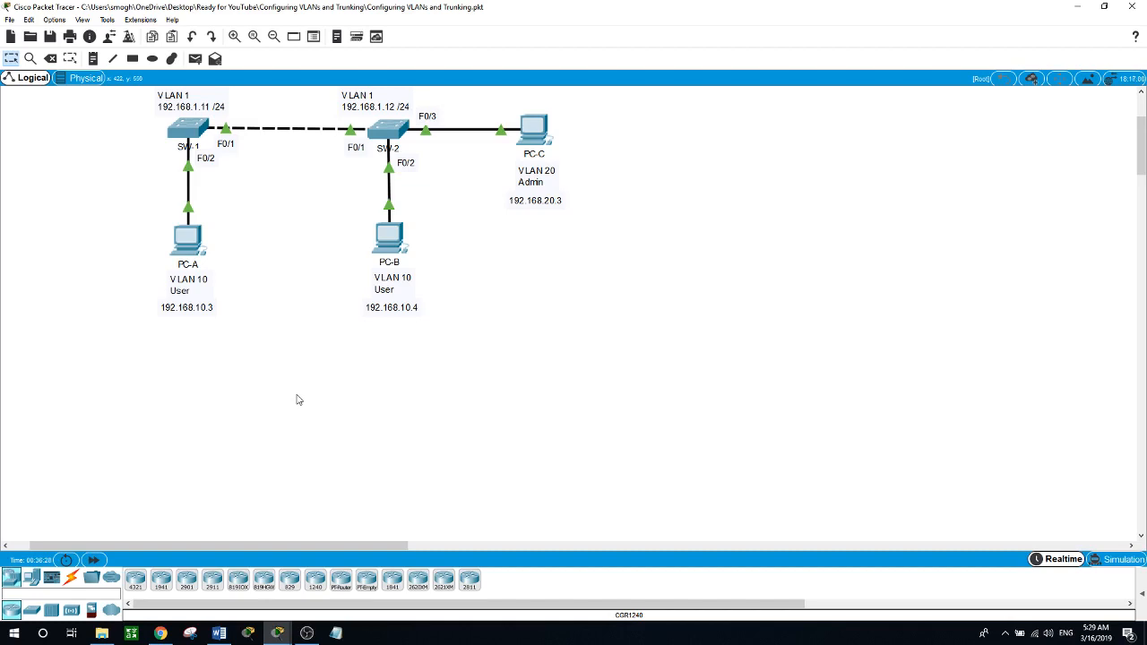
left_click(305, 634)
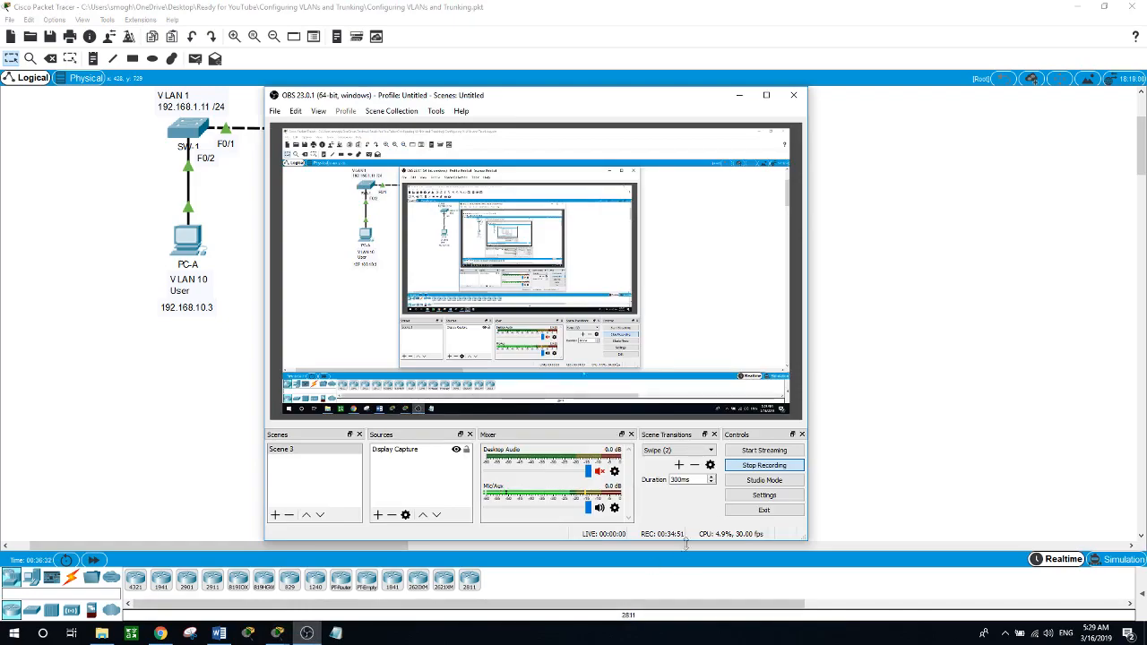